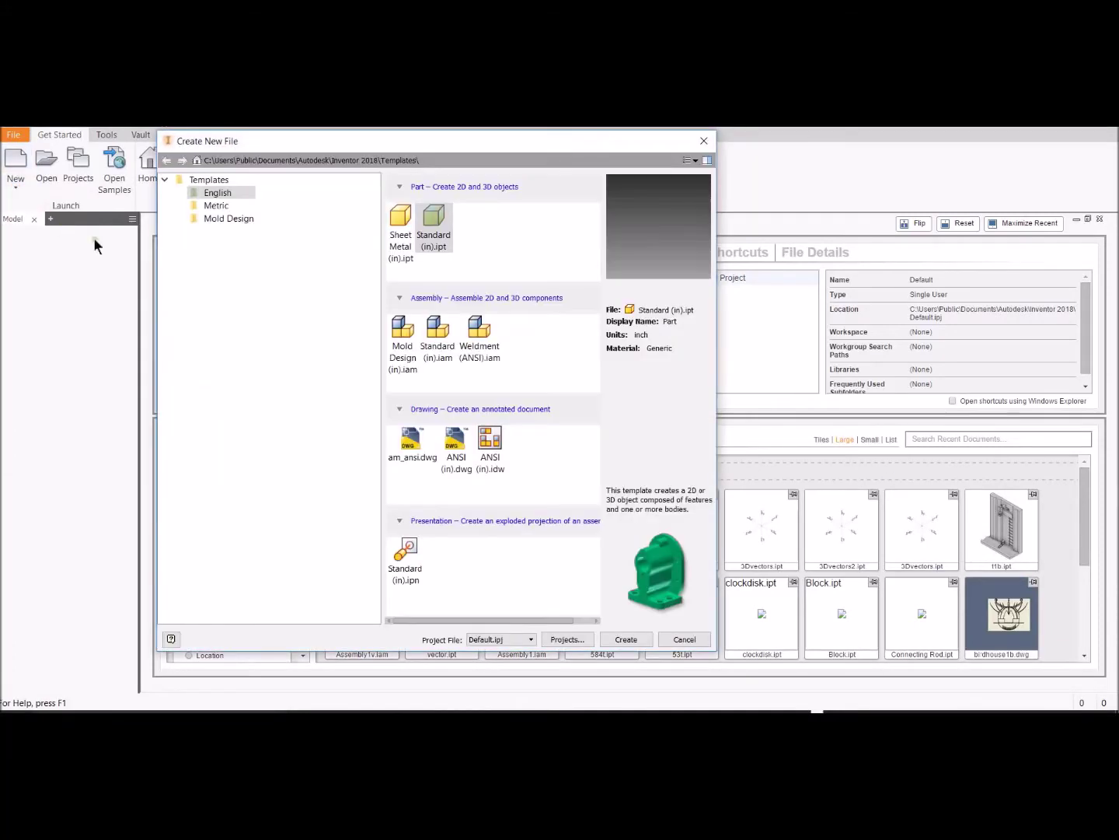
Step: Create a new part from the English Standard (in).ipt template and start a 2D sketch on the YZ plane
{"action": "left_click", "coordinate": [627, 639]}
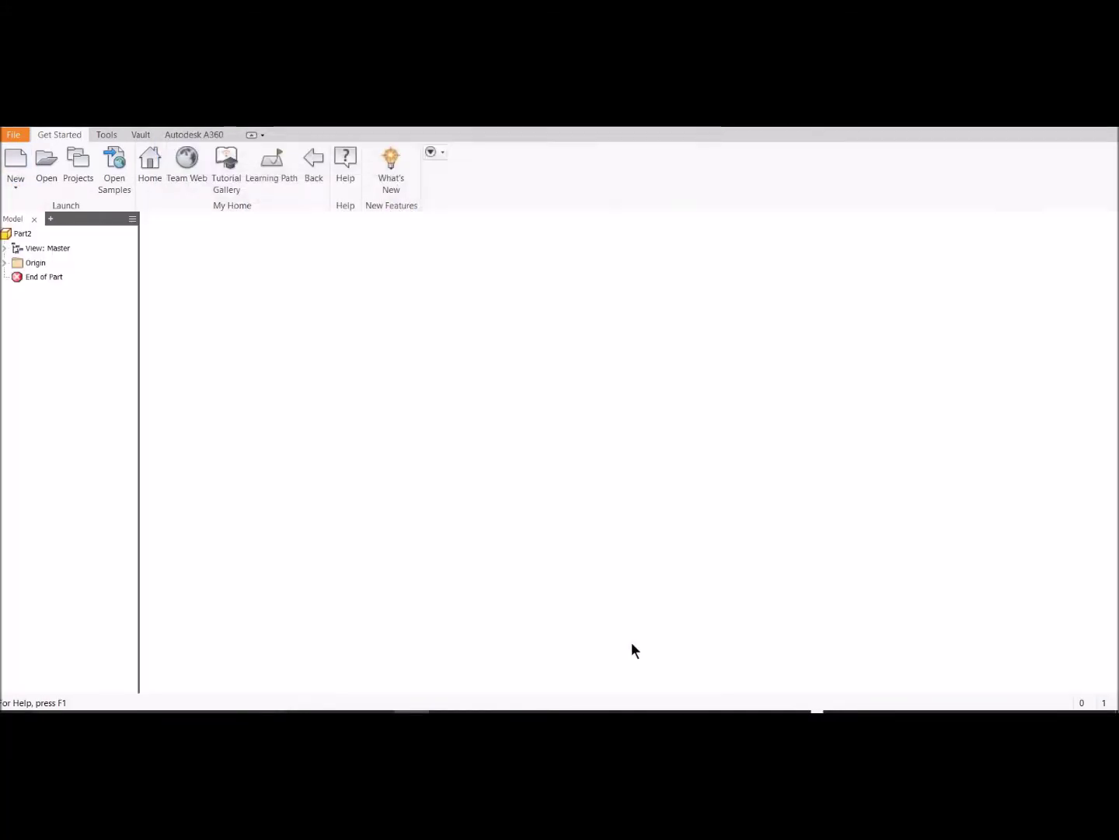
{"action": "left_click", "coordinate": [24, 160]}
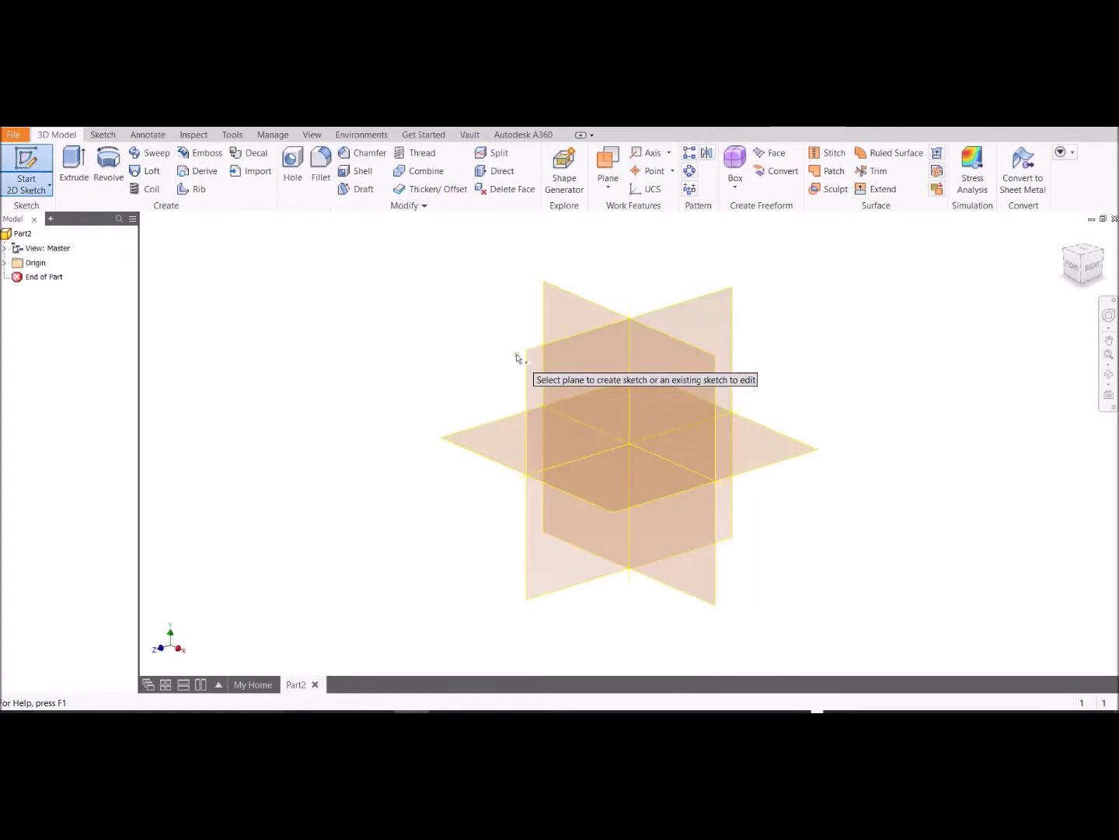
{"action": "left_click", "coordinate": [563, 388]}
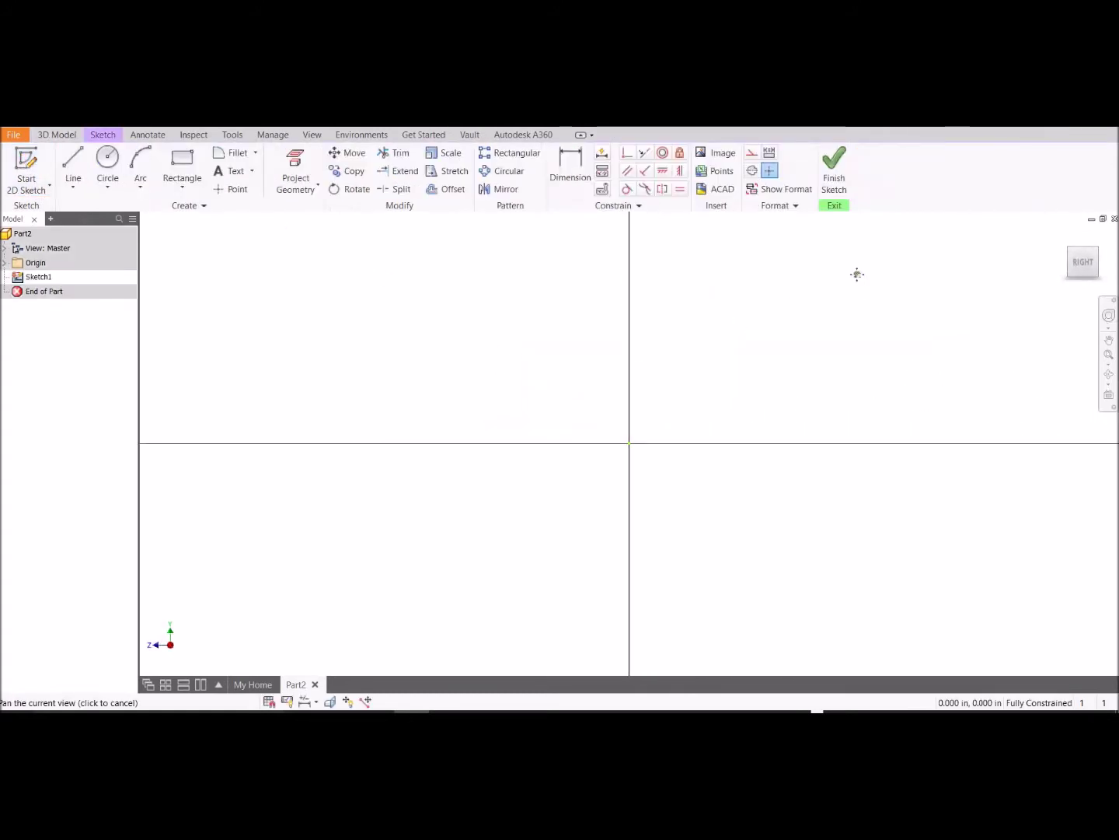
Step: Draw a construction-line rectangle from the origin, extending up and to the right, about 0.65 in high
{"action": "left_click", "coordinate": [182, 167]}
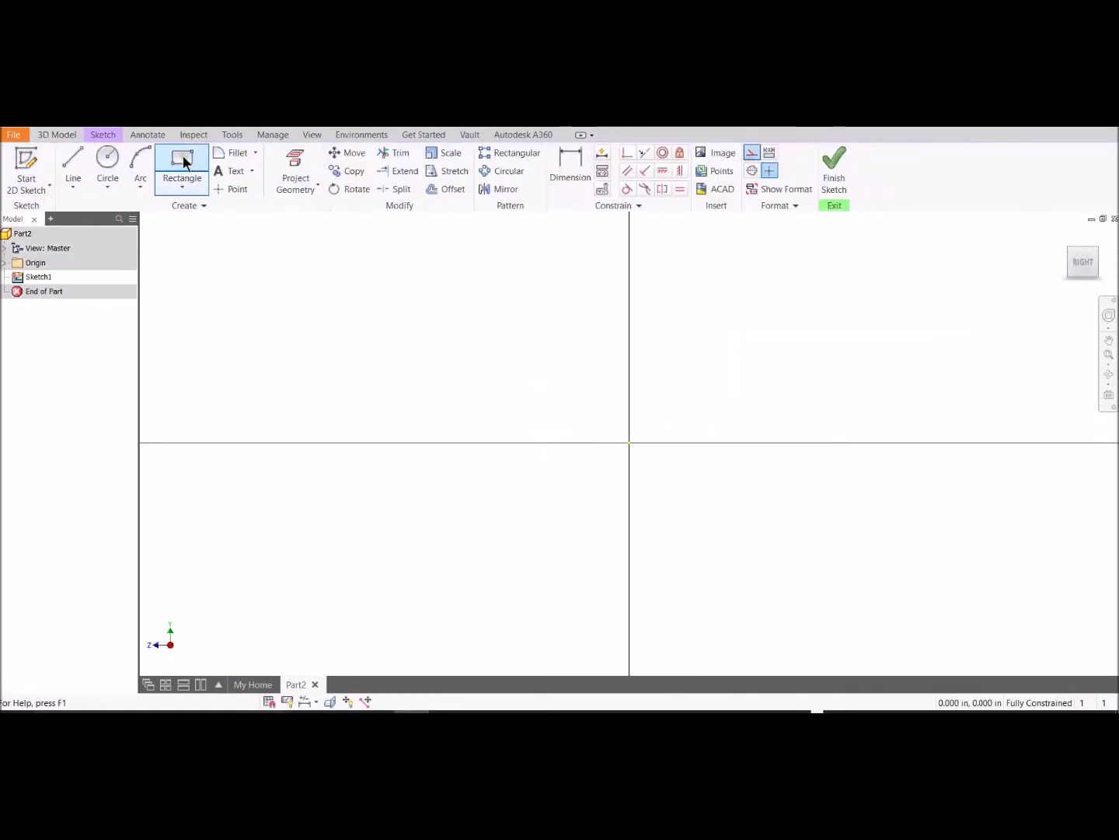
{"action": "left_click", "coordinate": [629, 442]}
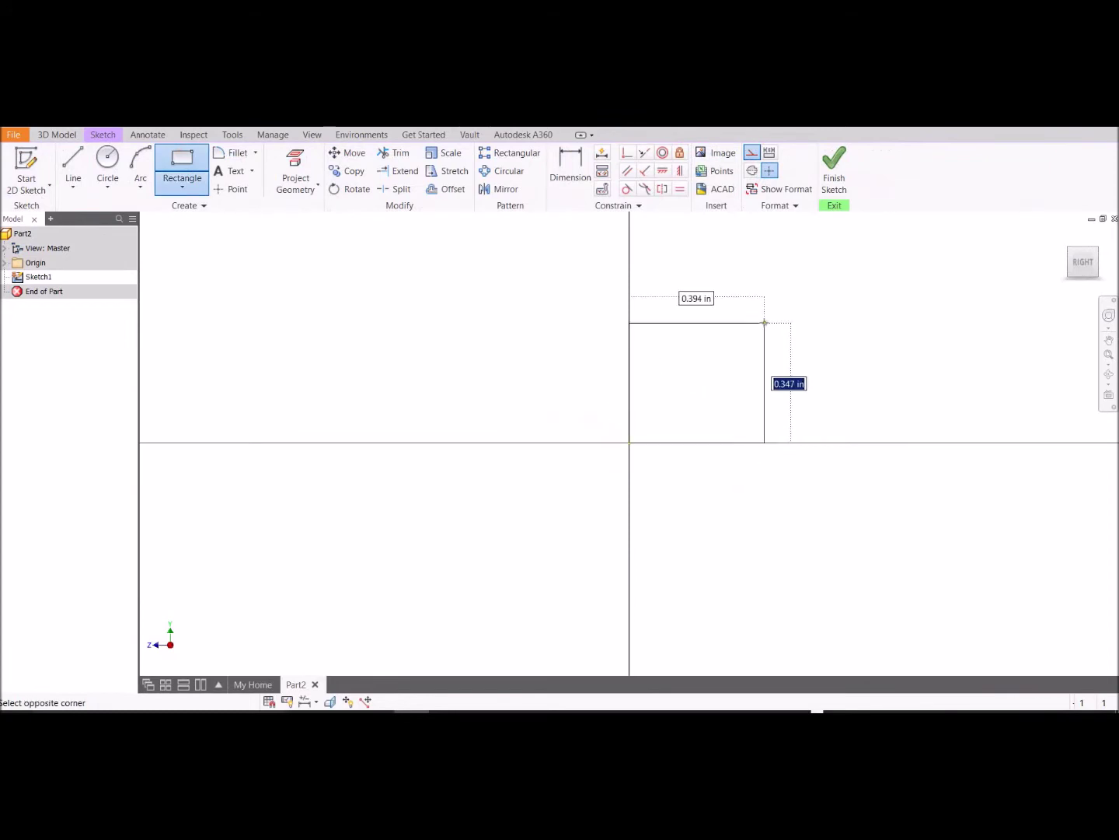
{"action": "mouse_move", "coordinate": [761, 319]}
{"action": "middle_mouse_down"}
{"action": "mouse_move", "coordinate": [777, 289]}
{"action": "mouse_move", "coordinate": [676, 349]}
{"action": "middle_mouse_up"}
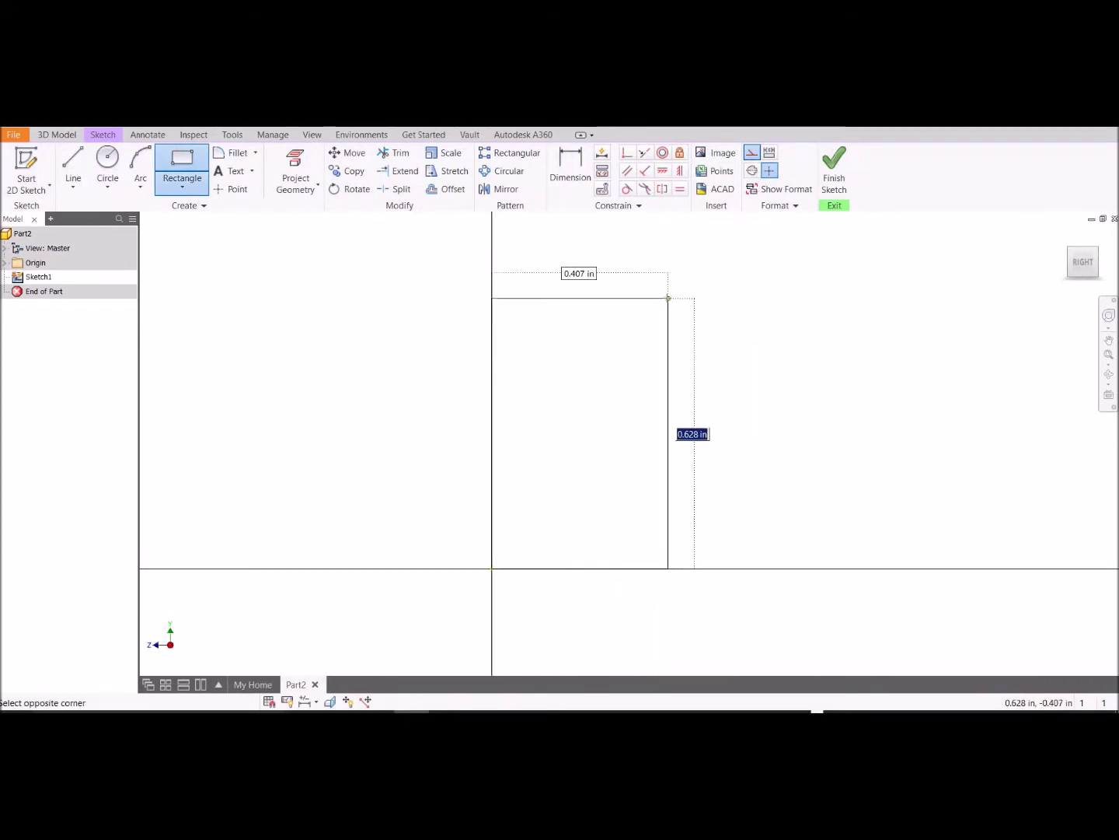
{"action": "left_click", "coordinate": [677, 288]}
Step: Dimension the height of the construction rectangle along its right side and set it to 4 in
{"action": "left_click", "coordinate": [563, 168]}
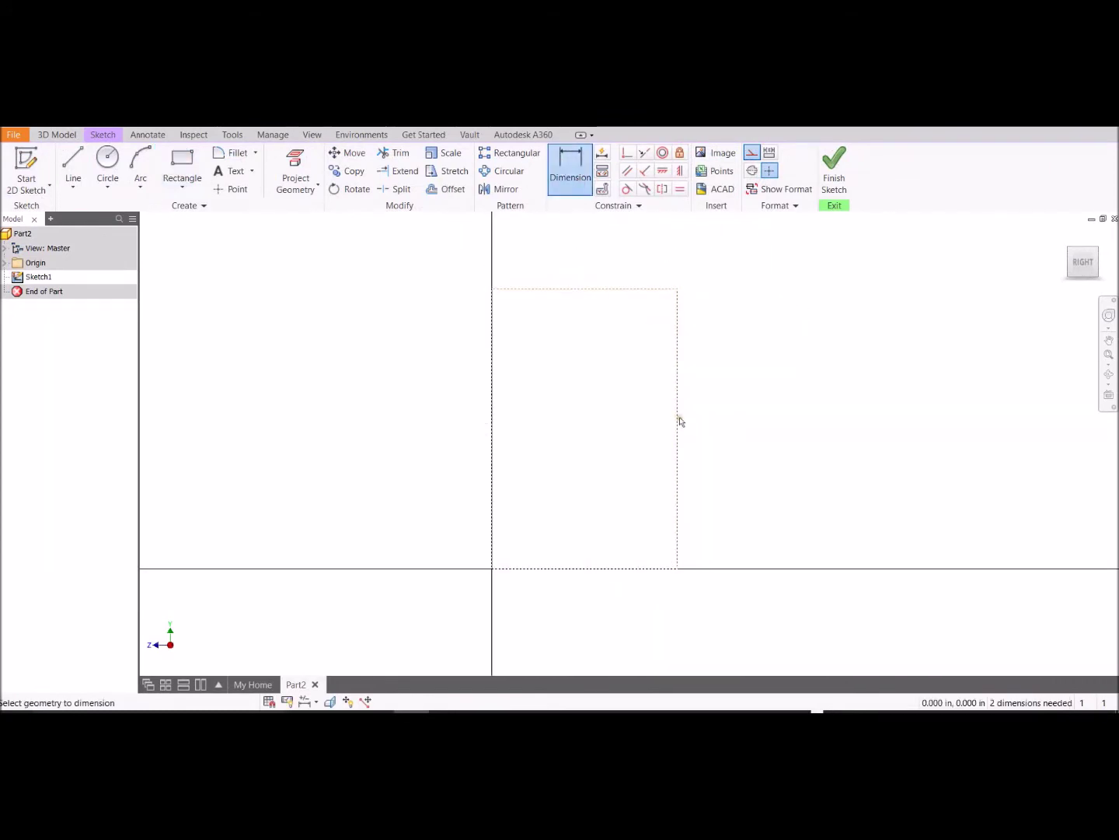
{"action": "left_click", "coordinate": [679, 421]}
{"action": "left_click", "coordinate": [710, 417]}
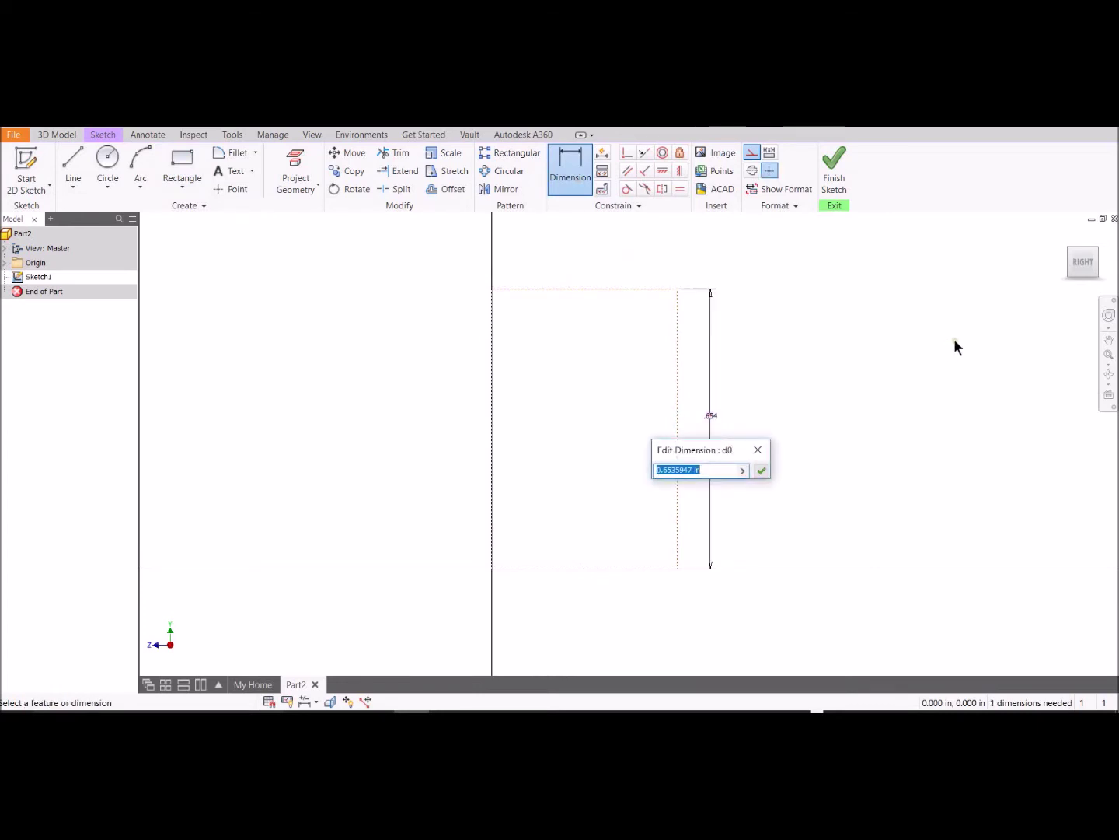
{"action": "type", "text": "1"}
{"action": "key", "text": "Return"}
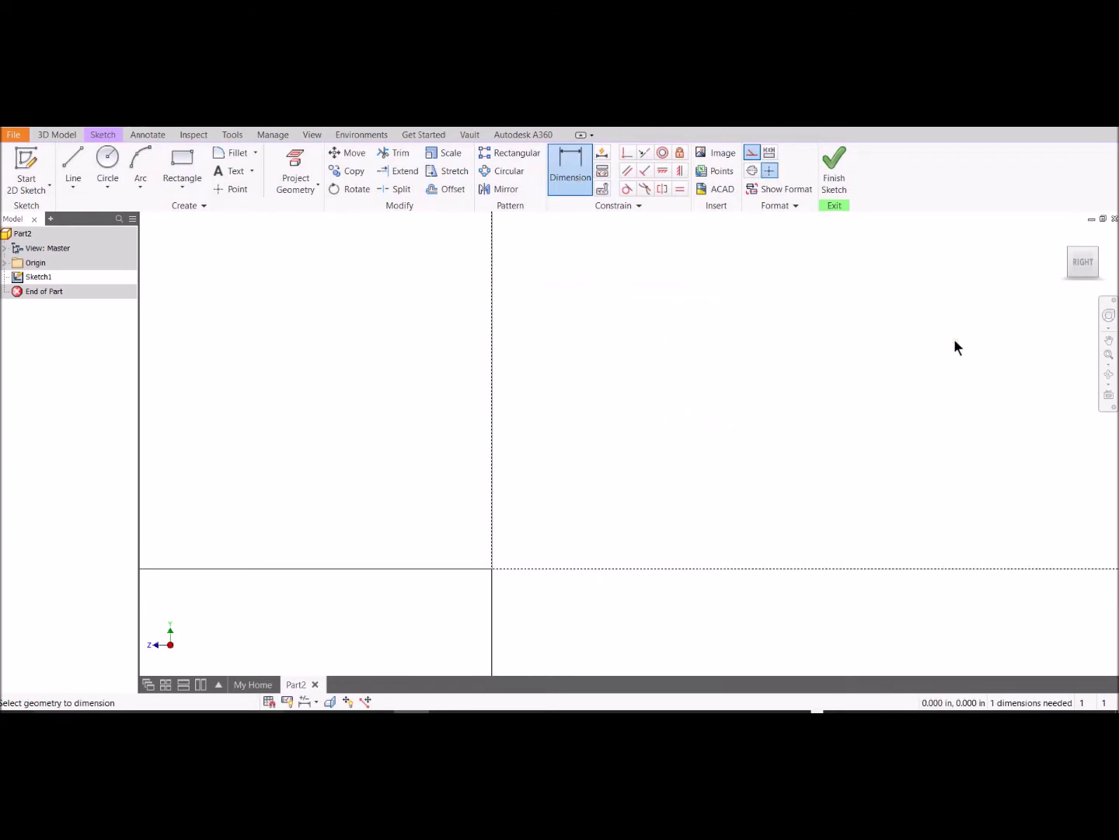
Step: Dimension the width of the construction rectangle along its upper edge and set it to 2 in
{"action": "left_click", "coordinate": [1108, 354]}
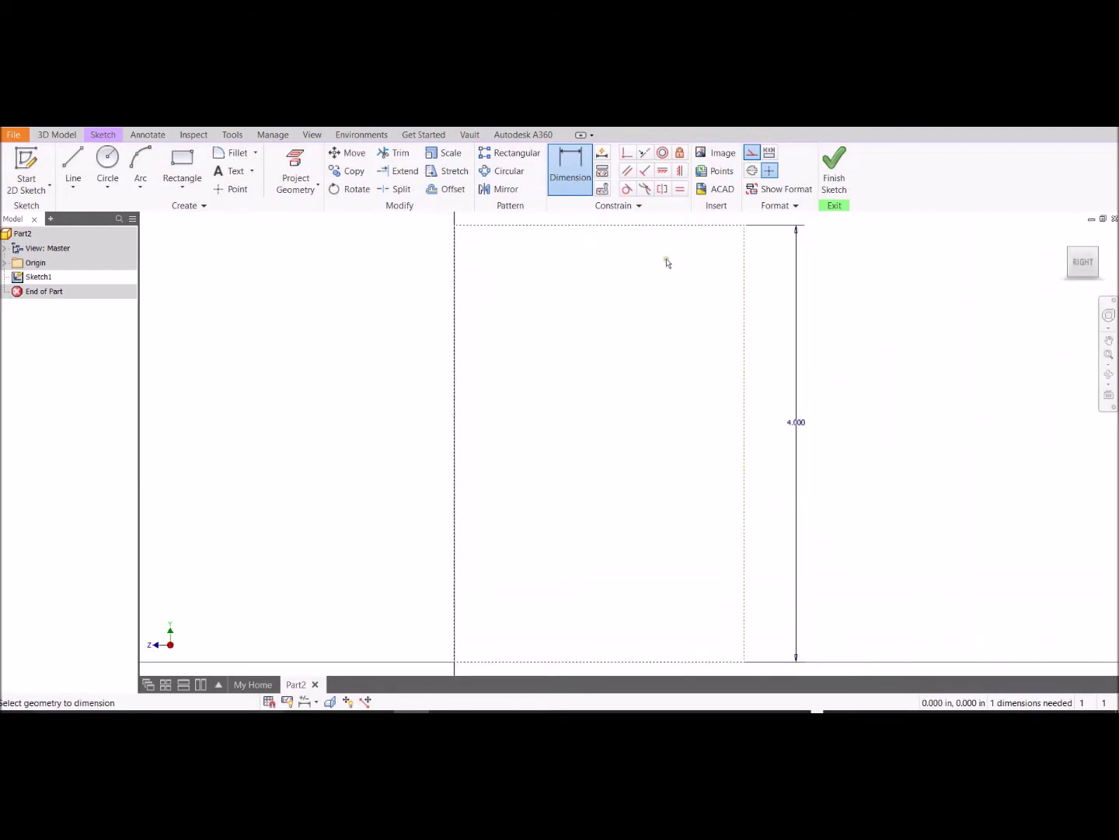
{"action": "left_click", "coordinate": [650, 228]}
{"action": "left_click", "coordinate": [650, 220]}
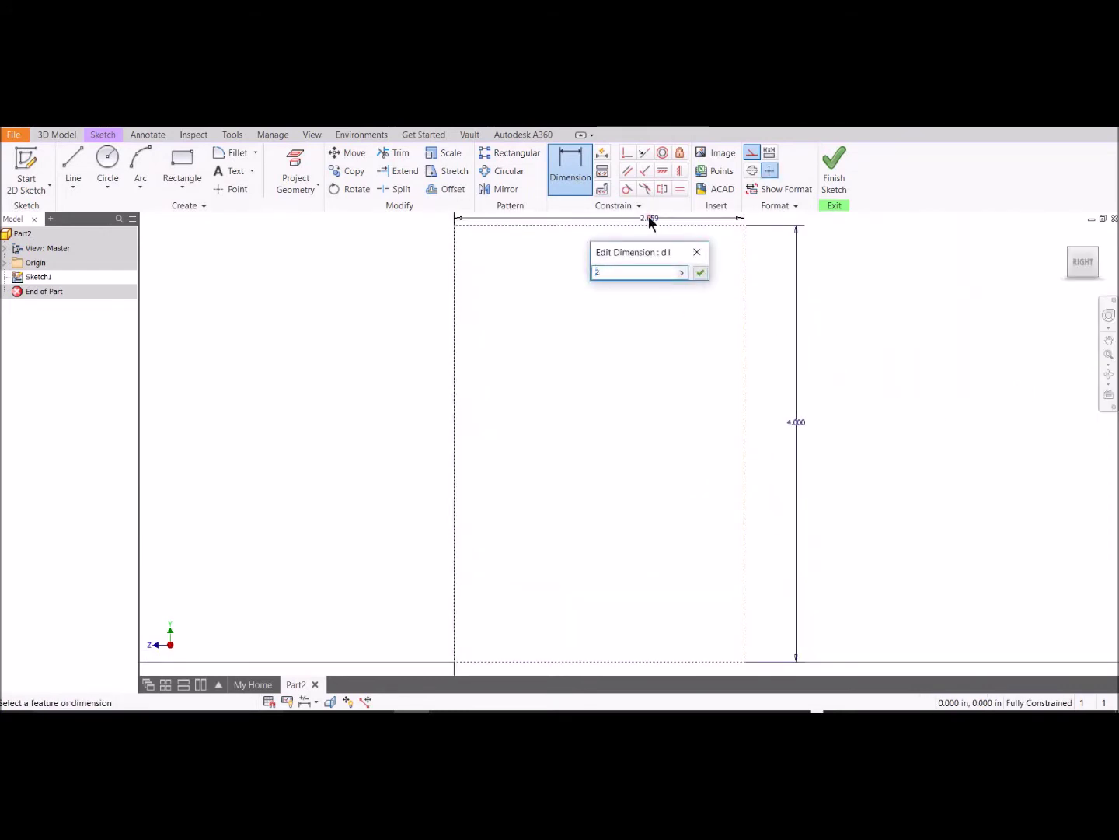
{"action": "key", "text": "Return"}
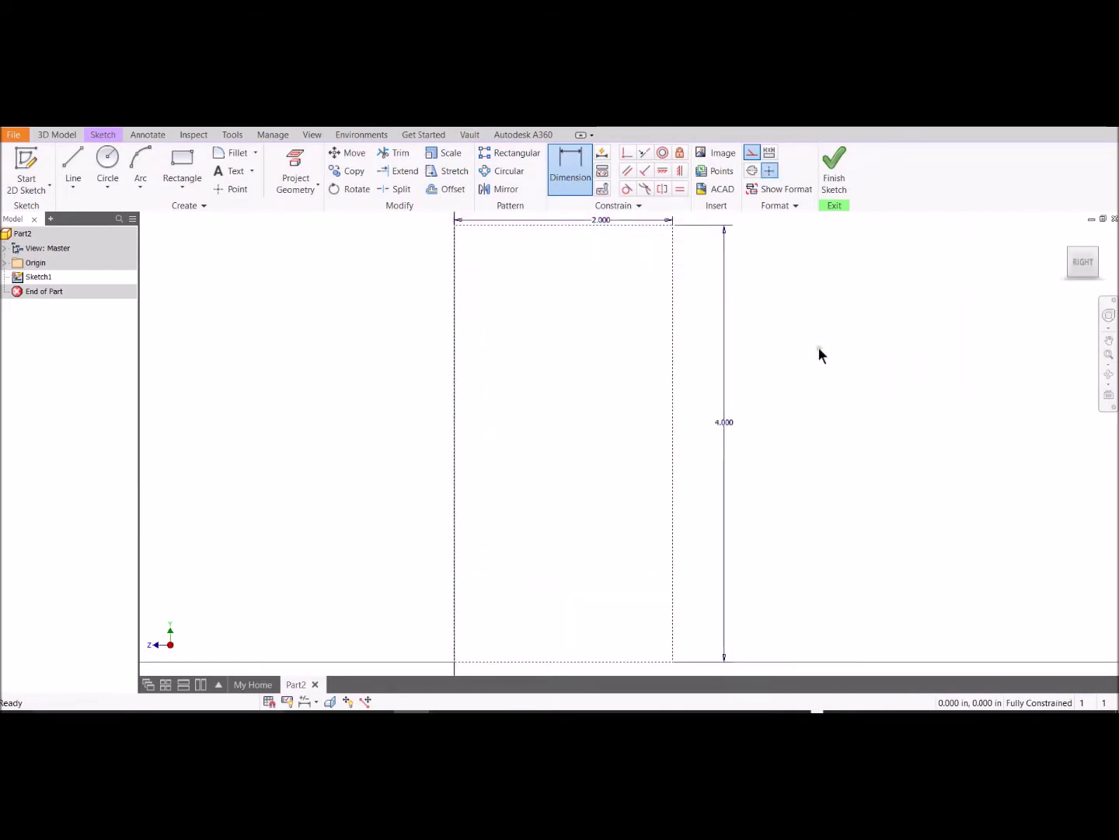
{"action": "key", "text": "Escape"}
Step: Draw a solid line along the rectangle's full 2 in bottom edge and a 3.75 in line up its left side from the origin
{"action": "scroll", "coordinate": [850, 359], "scroll_direction": "down", "scroll_amount": 2}
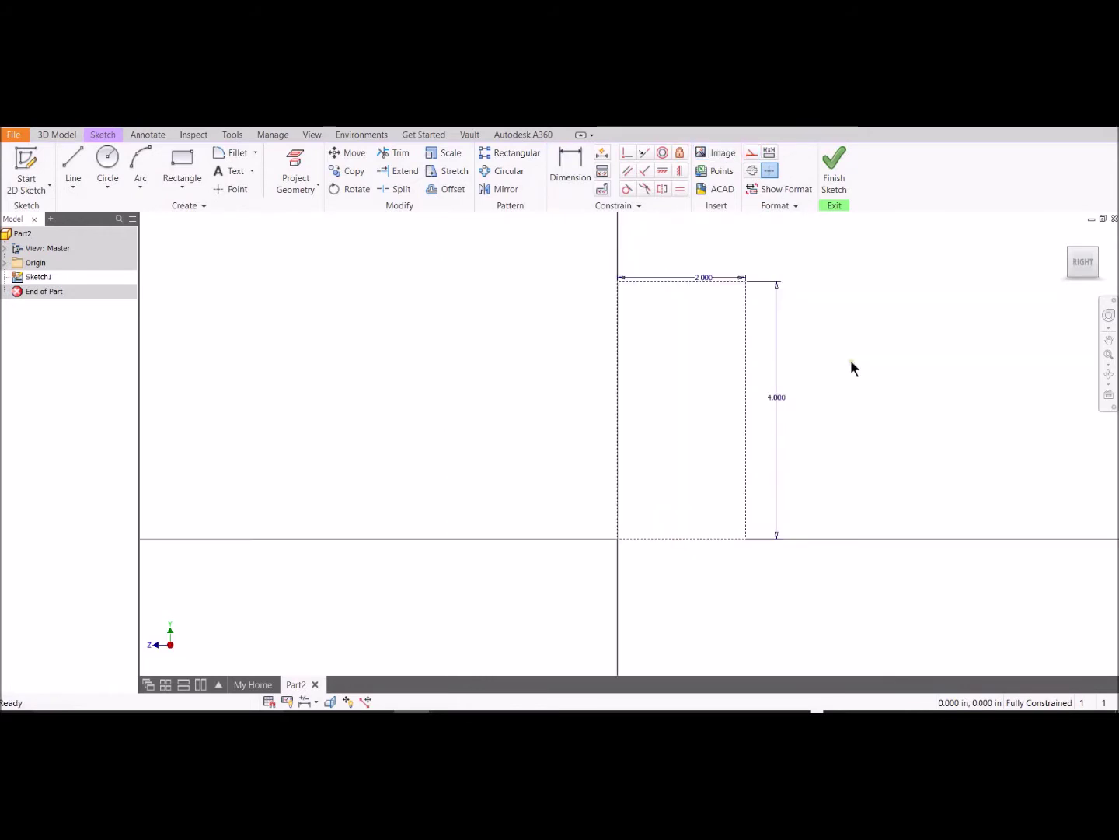
{"action": "middle_click_drag", "start_coordinate": [851, 359], "coordinate": [743, 376]}
{"action": "left_click", "coordinate": [72, 161]}
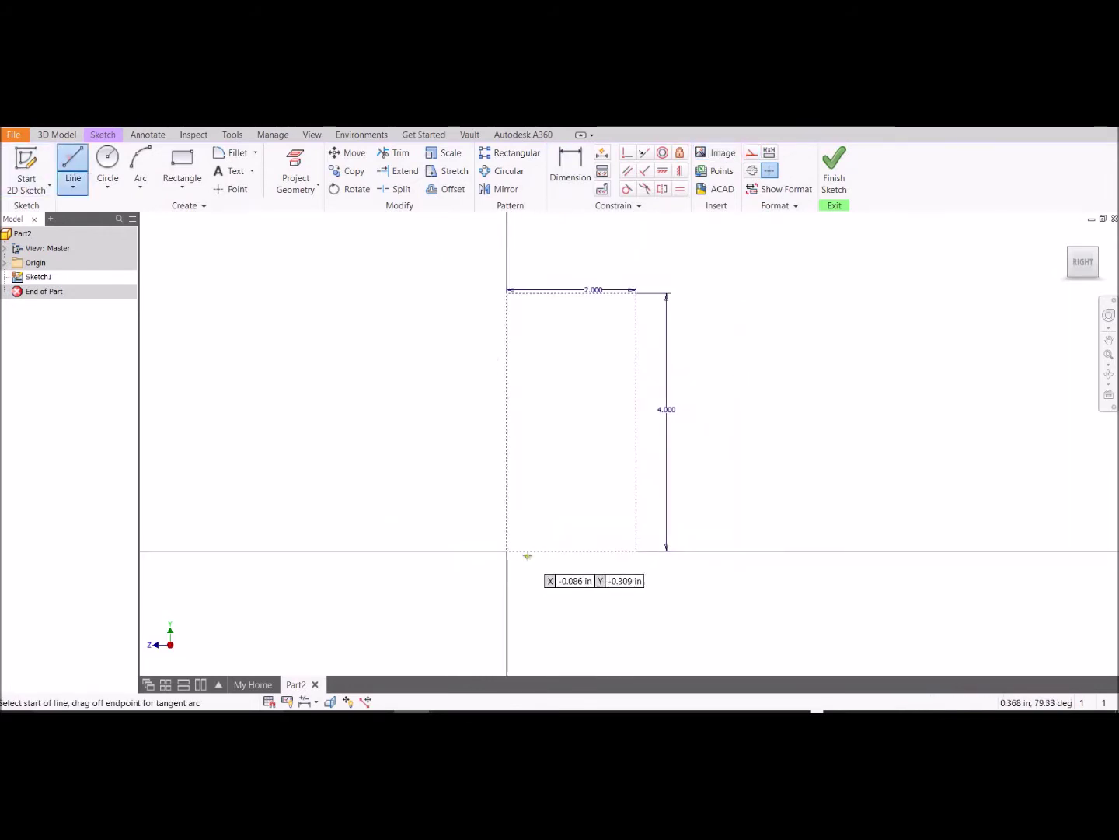
{"action": "left_click", "coordinate": [507, 550]}
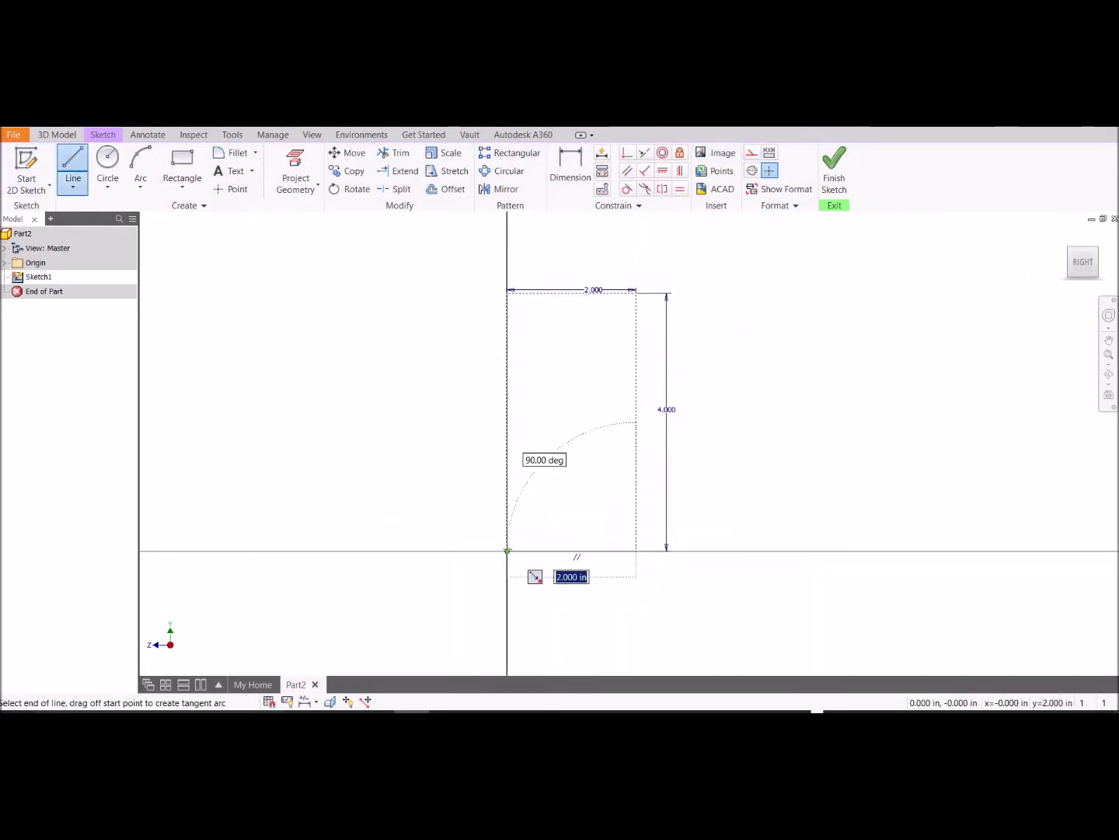
{"action": "key", "text": "Return"}
{"action": "left_click", "coordinate": [507, 550]}
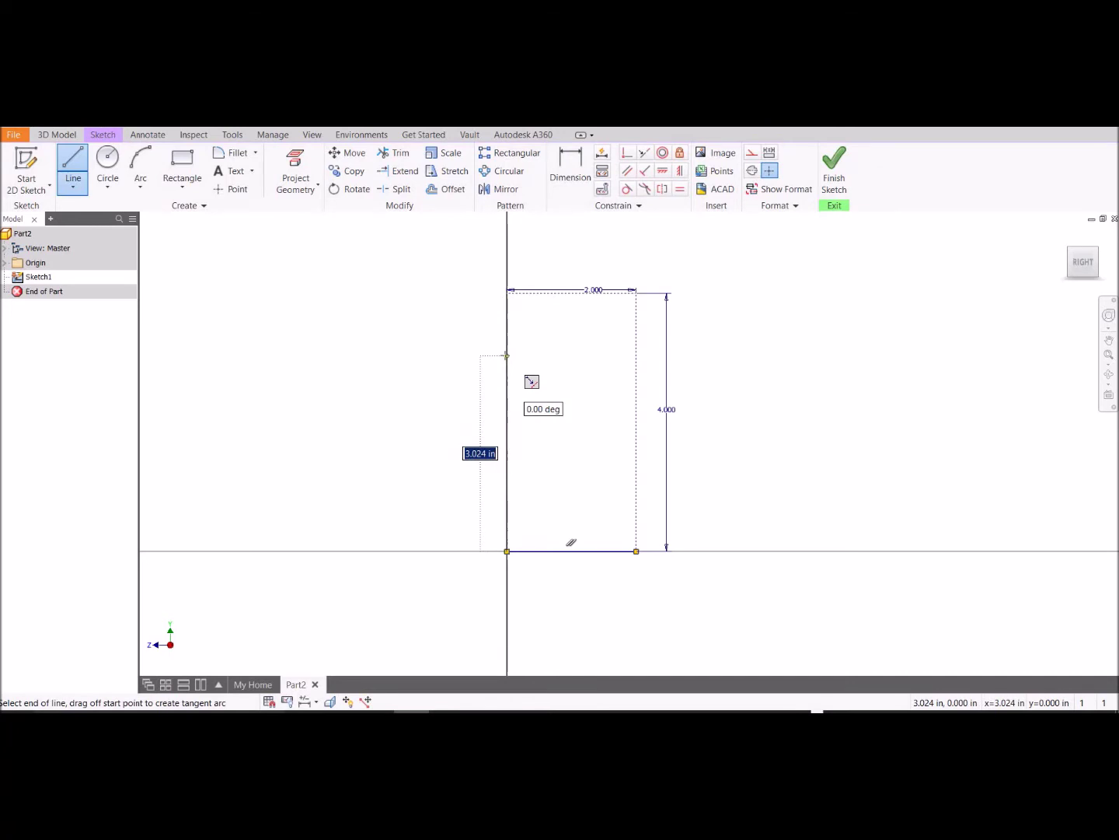
{"action": "key", "text": "Return"}
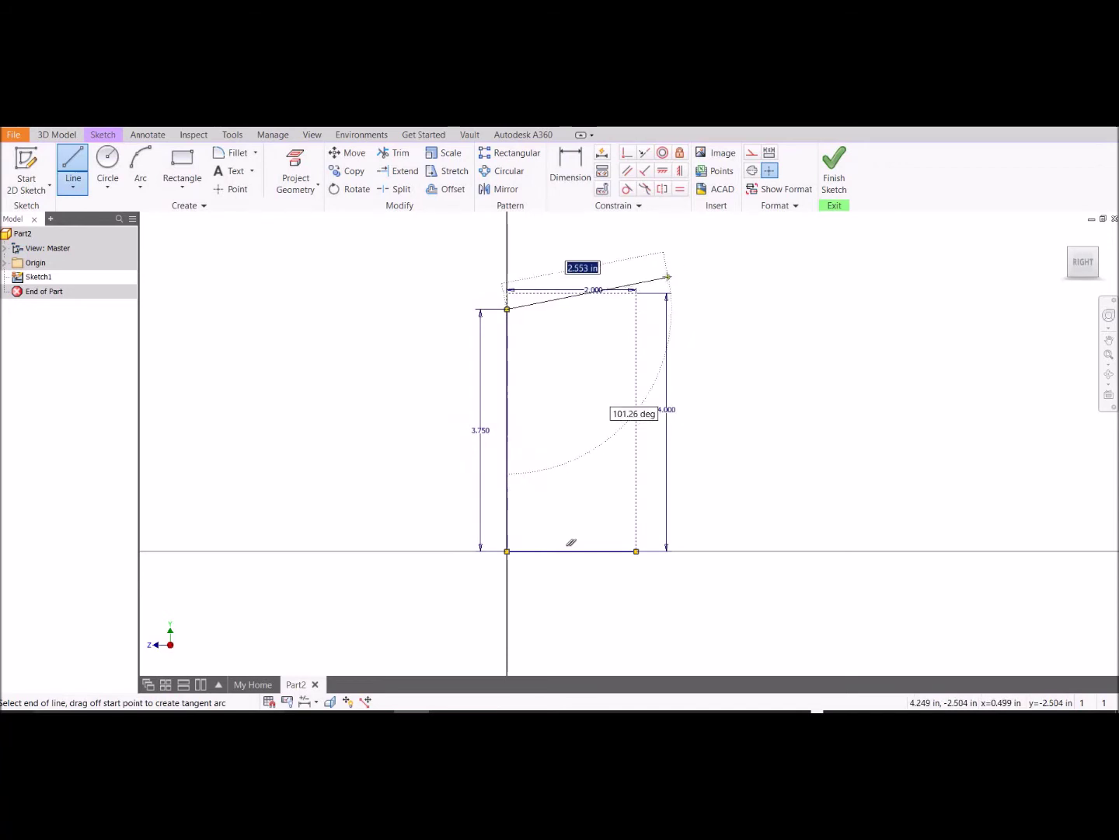
{"action": "key", "text": "Escape"}
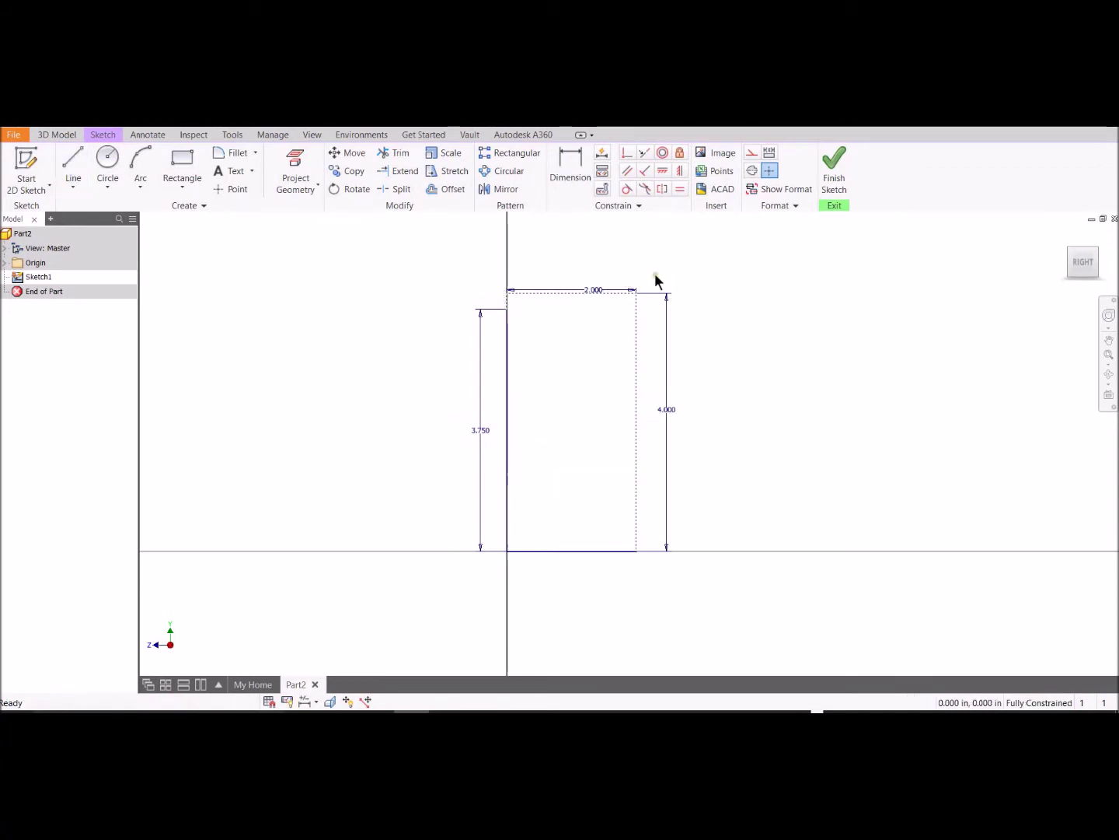
Step: Draw a 0.5 in line along the rectangle's upper edge, running inward from its upper-right corner
{"action": "left_click", "coordinate": [74, 167]}
{"action": "left_click", "coordinate": [635, 292]}
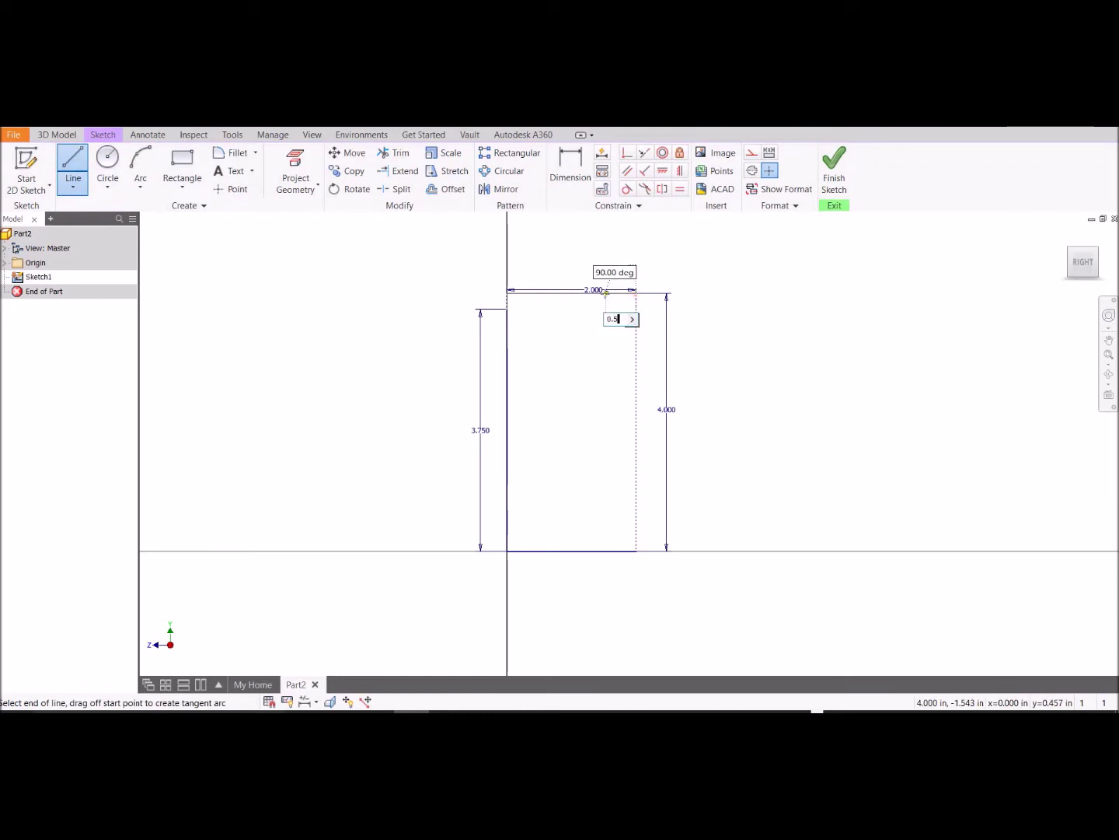
{"action": "key", "text": "Return"}
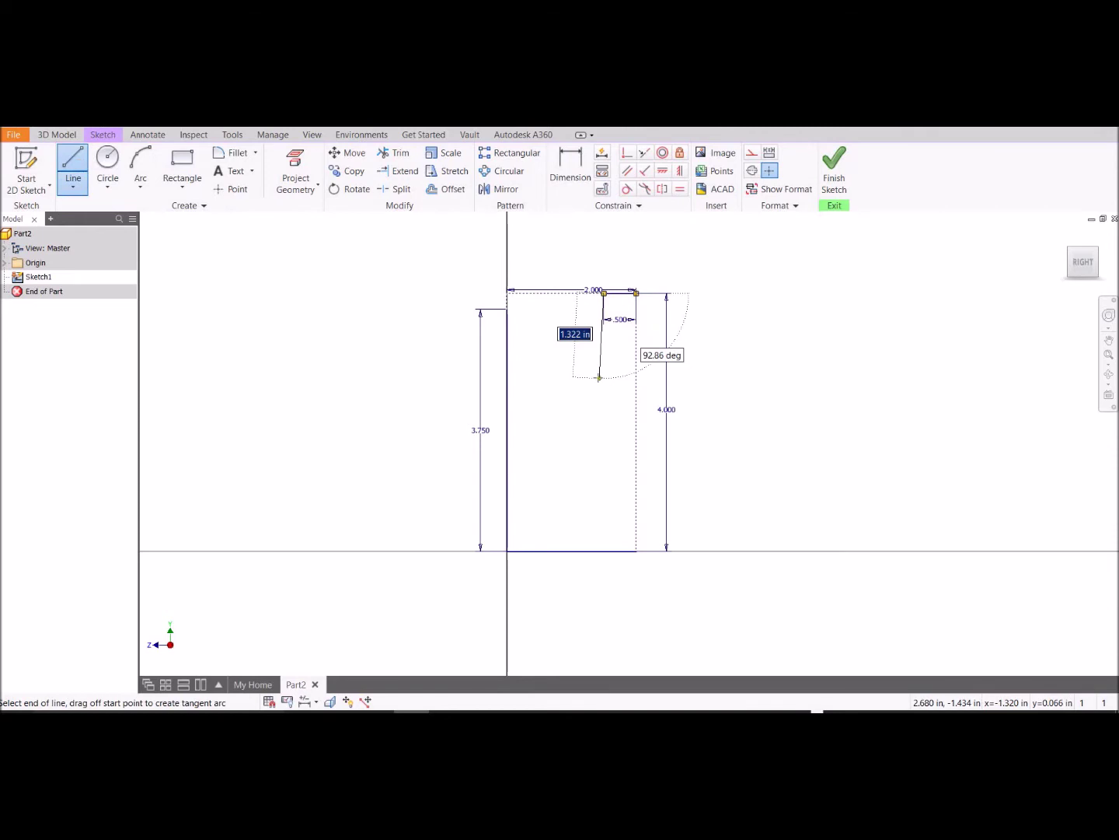
{"action": "key", "text": "Escape"}
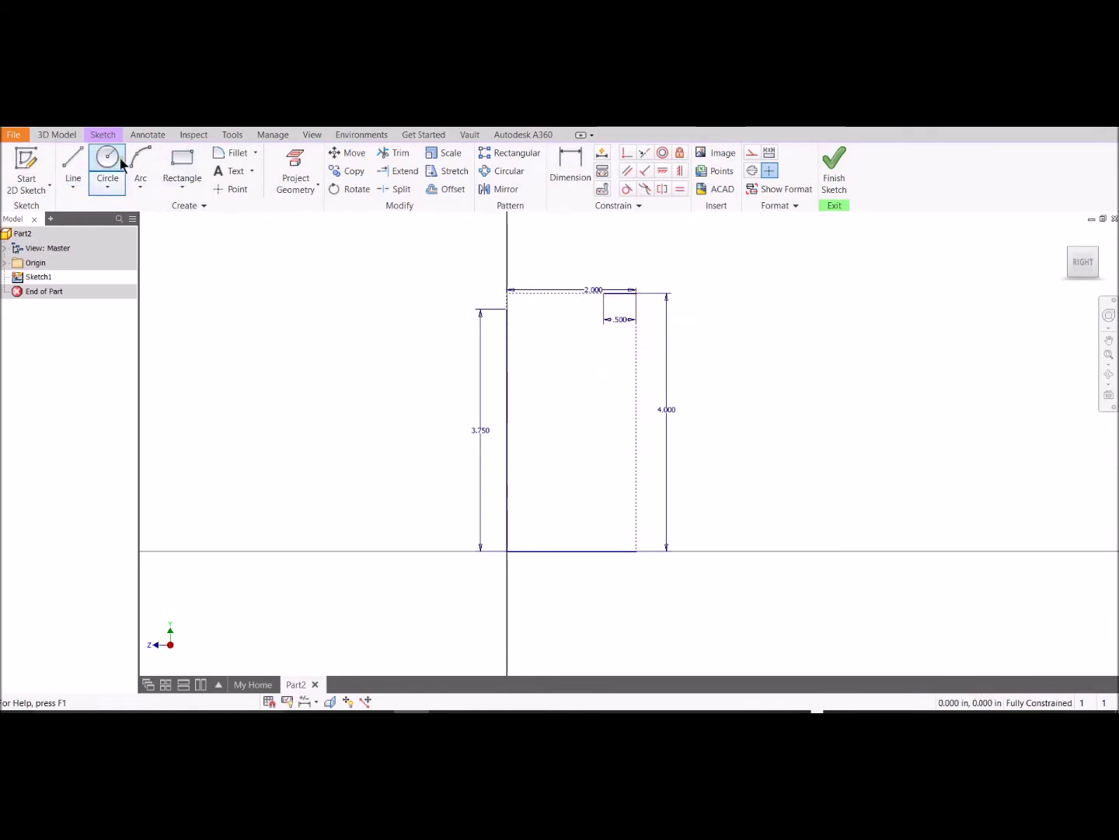
Step: Draw a horizontal line from the top of the 3.75 in line and a short vertical line joining it to the 0.5 in line
{"action": "left_click", "coordinate": [74, 164]}
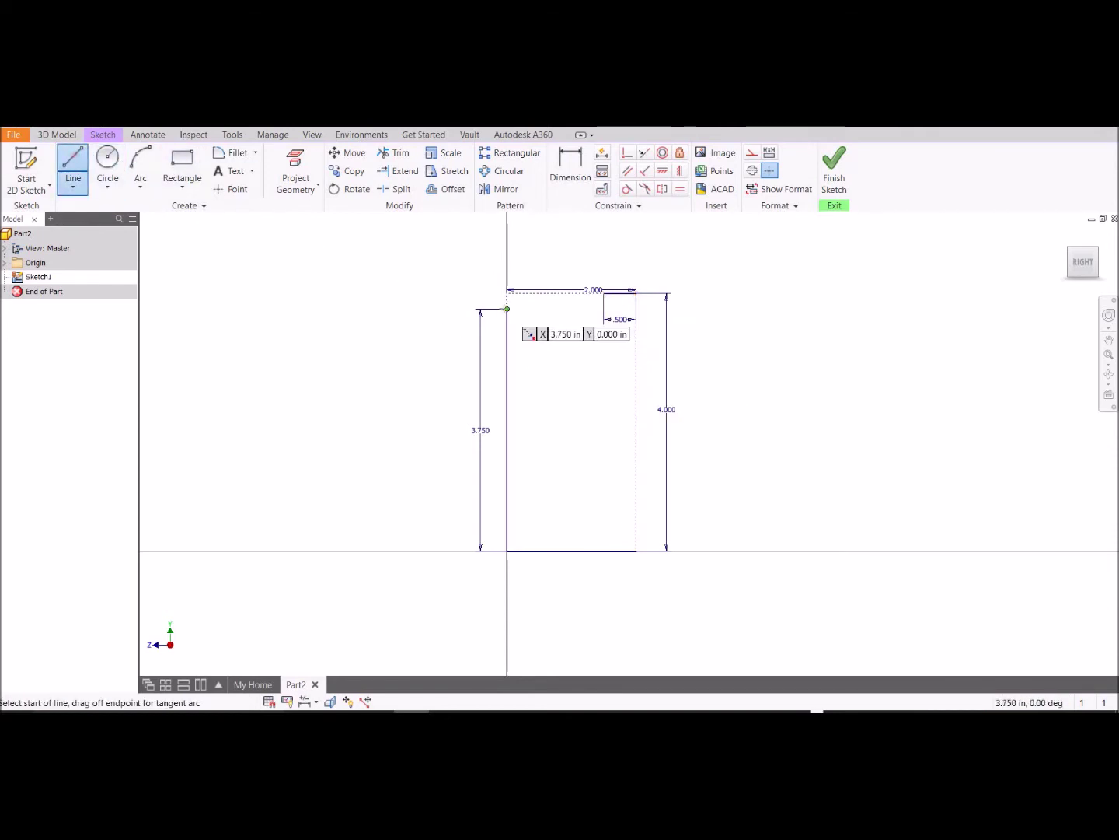
{"action": "left_click", "coordinate": [506, 309]}
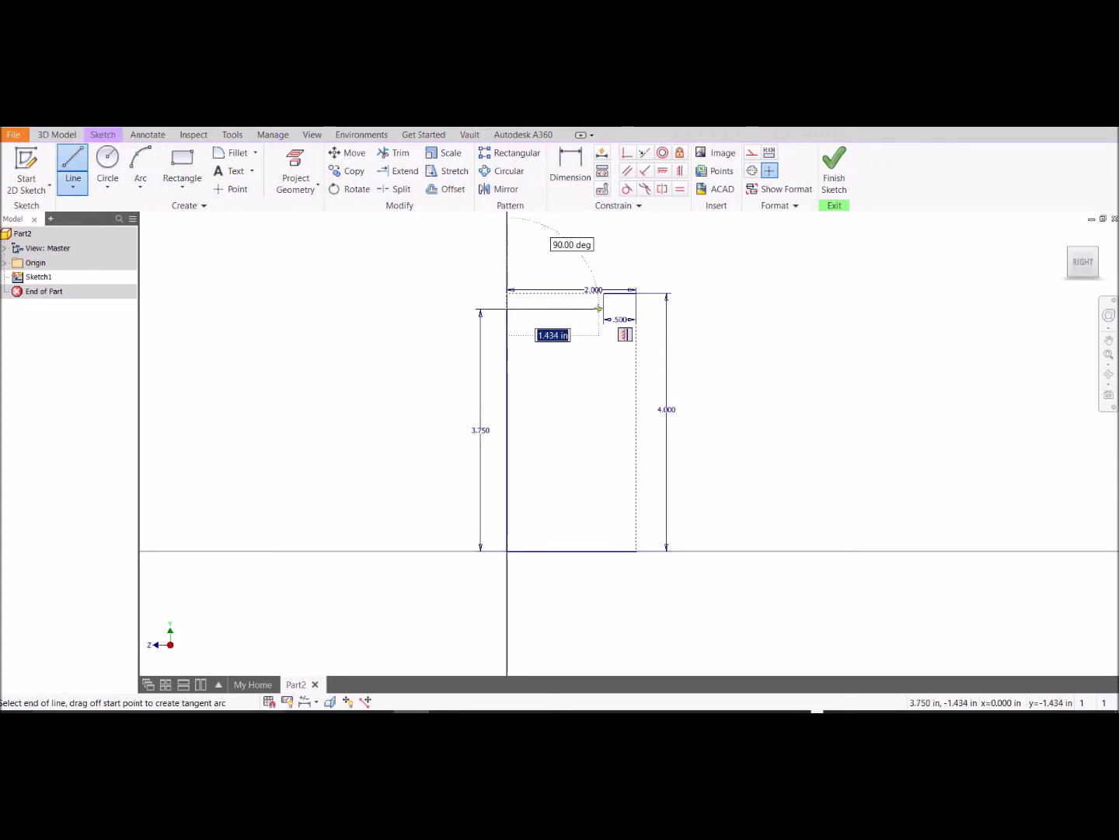
{"action": "left_click", "coordinate": [602, 309]}
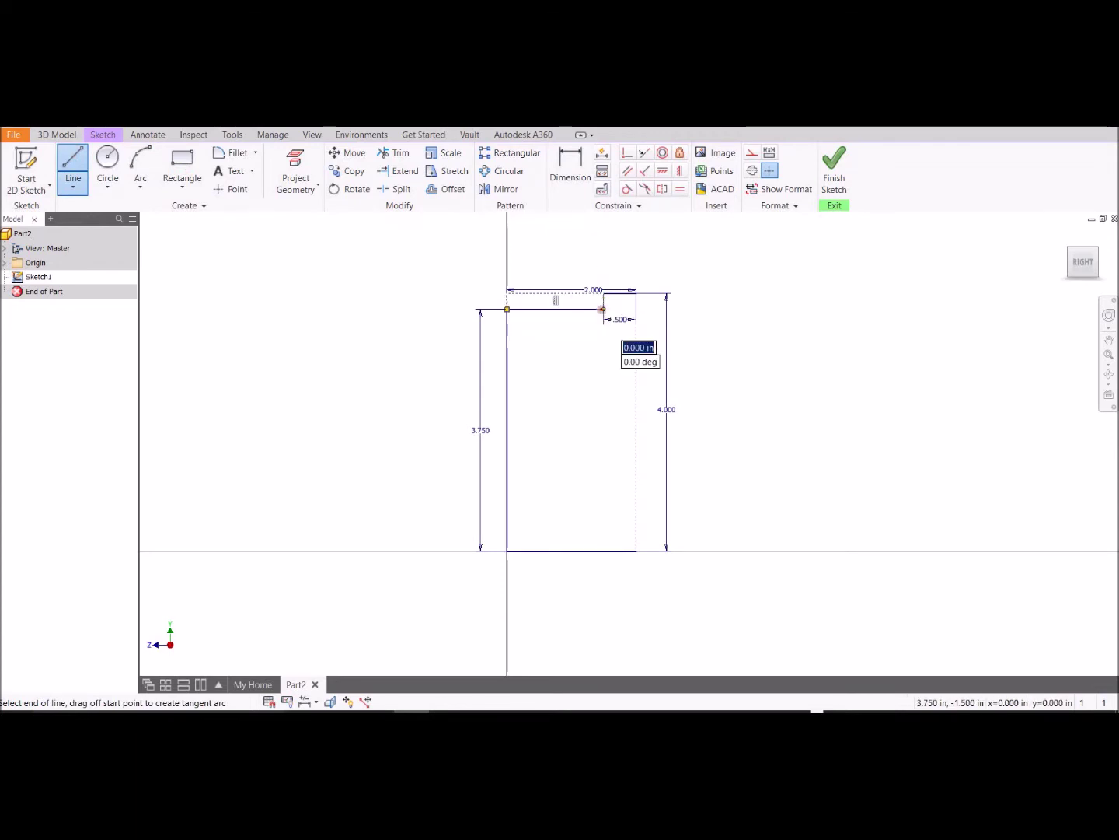
{"action": "key", "text": "Return"}
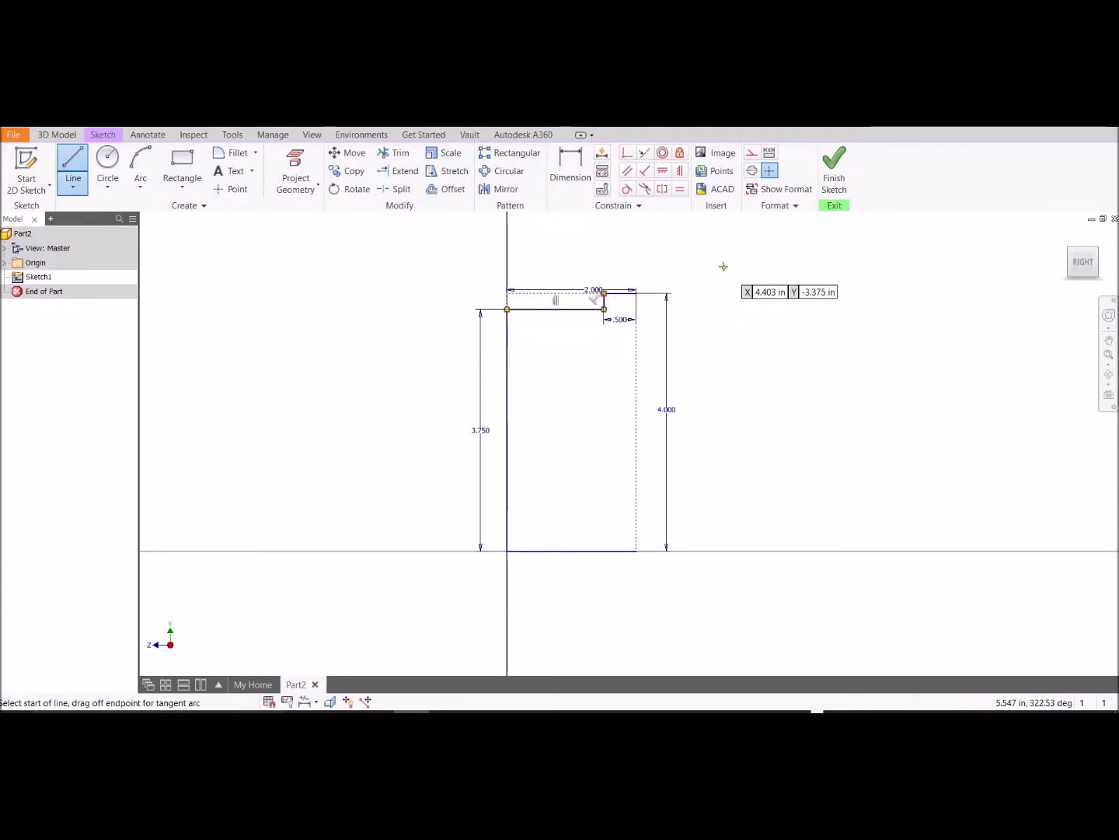
{"action": "key", "text": "Escape"}
Step: Fillet the corner between the horizontal line and the short vertical step line with a 0.25 in radius
{"action": "scroll", "coordinate": [724, 295], "scroll_direction": "down", "scroll_amount": 2}
{"action": "scroll", "coordinate": [724, 292], "scroll_direction": "up", "scroll_amount": 3}
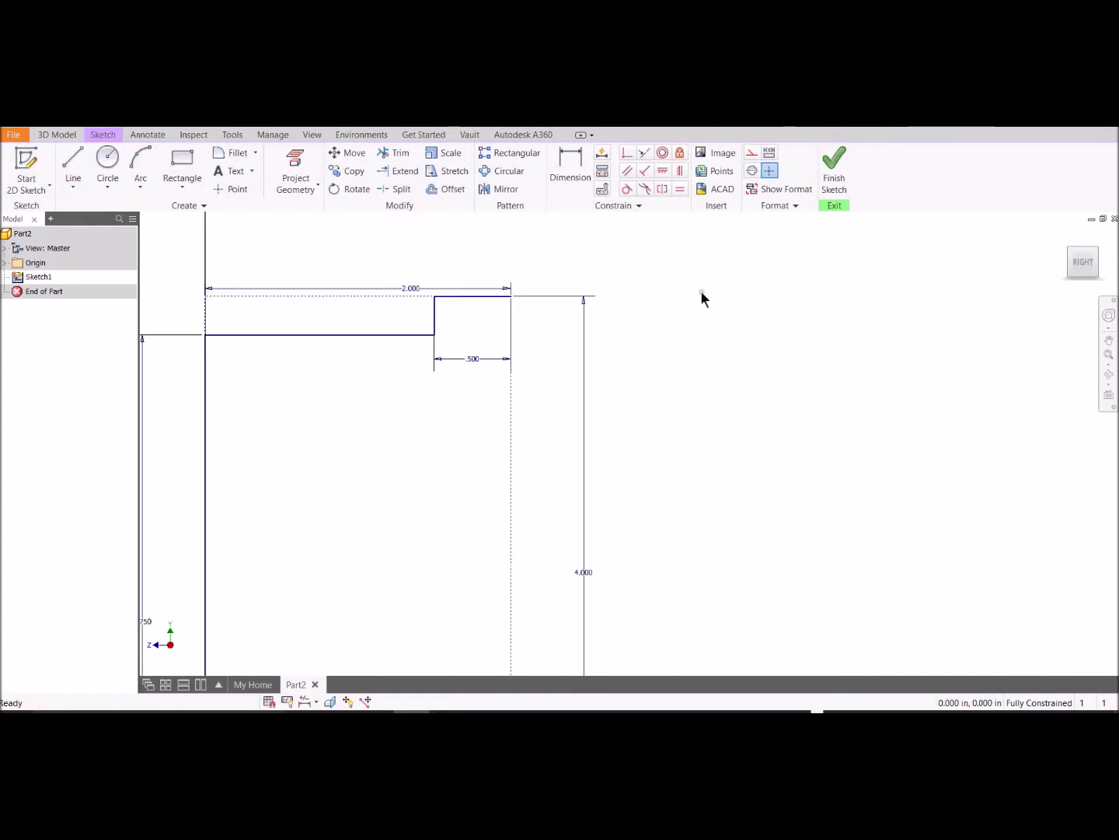
{"action": "middle_click_drag", "start_coordinate": [700, 298], "coordinate": [872, 291]}
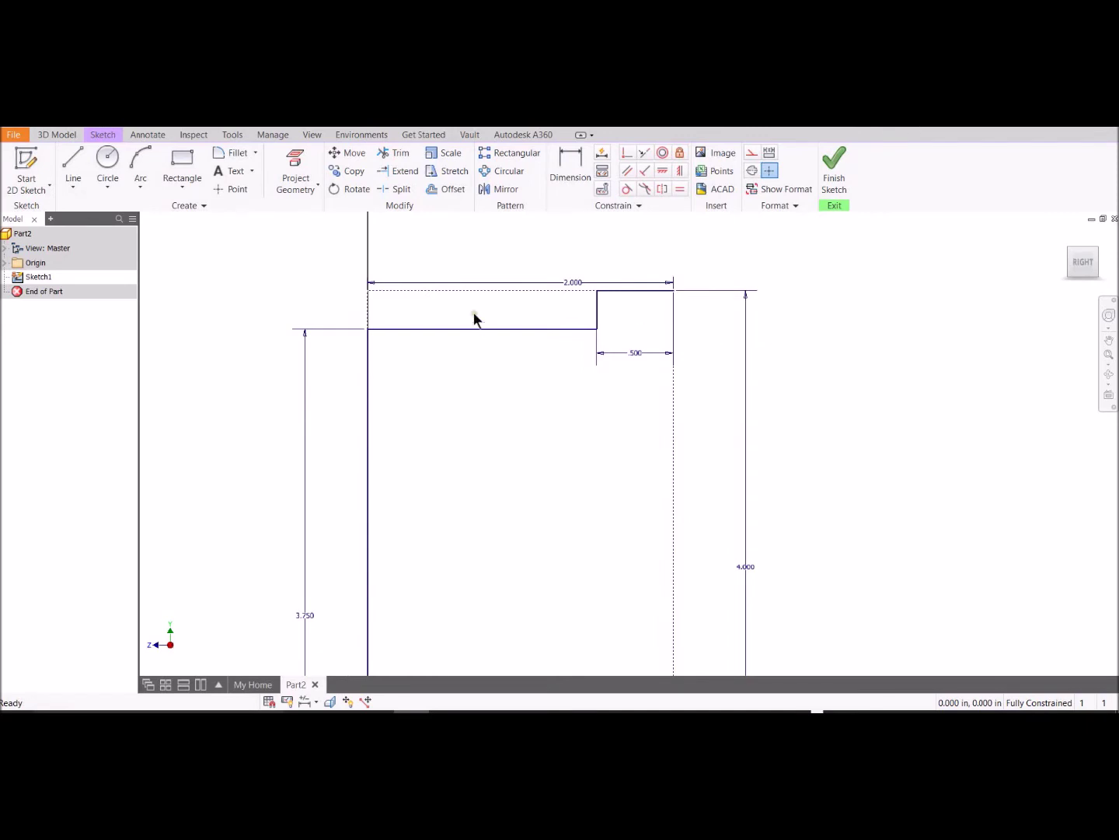
{"action": "left_click", "coordinate": [230, 155]}
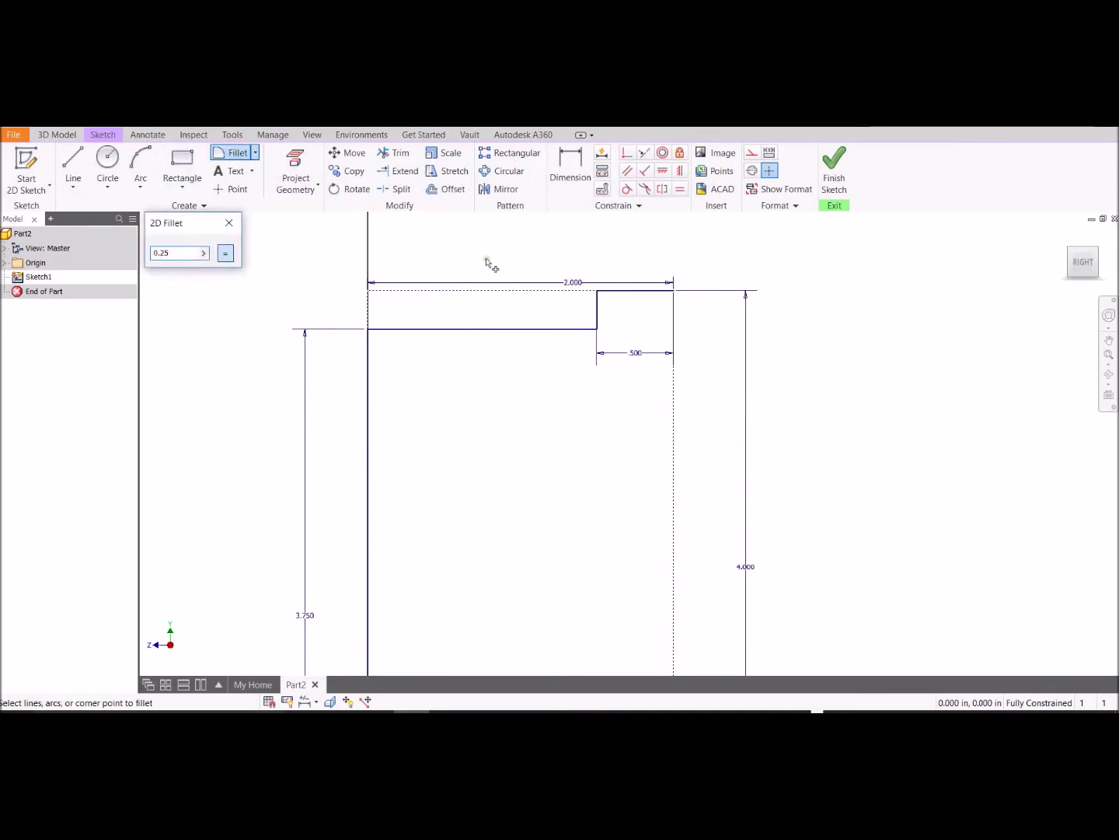
{"action": "left_click", "coordinate": [577, 331]}
{"action": "left_click", "coordinate": [597, 312]}
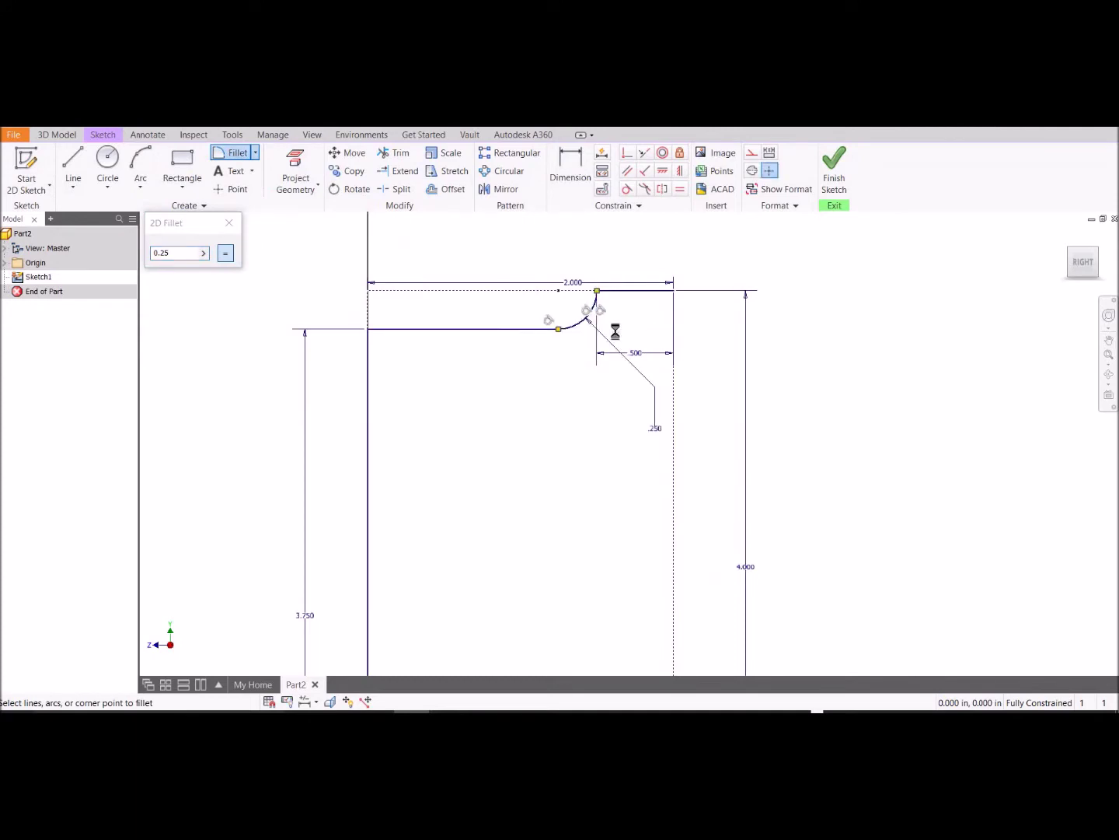
{"action": "left_click", "coordinate": [229, 223]}
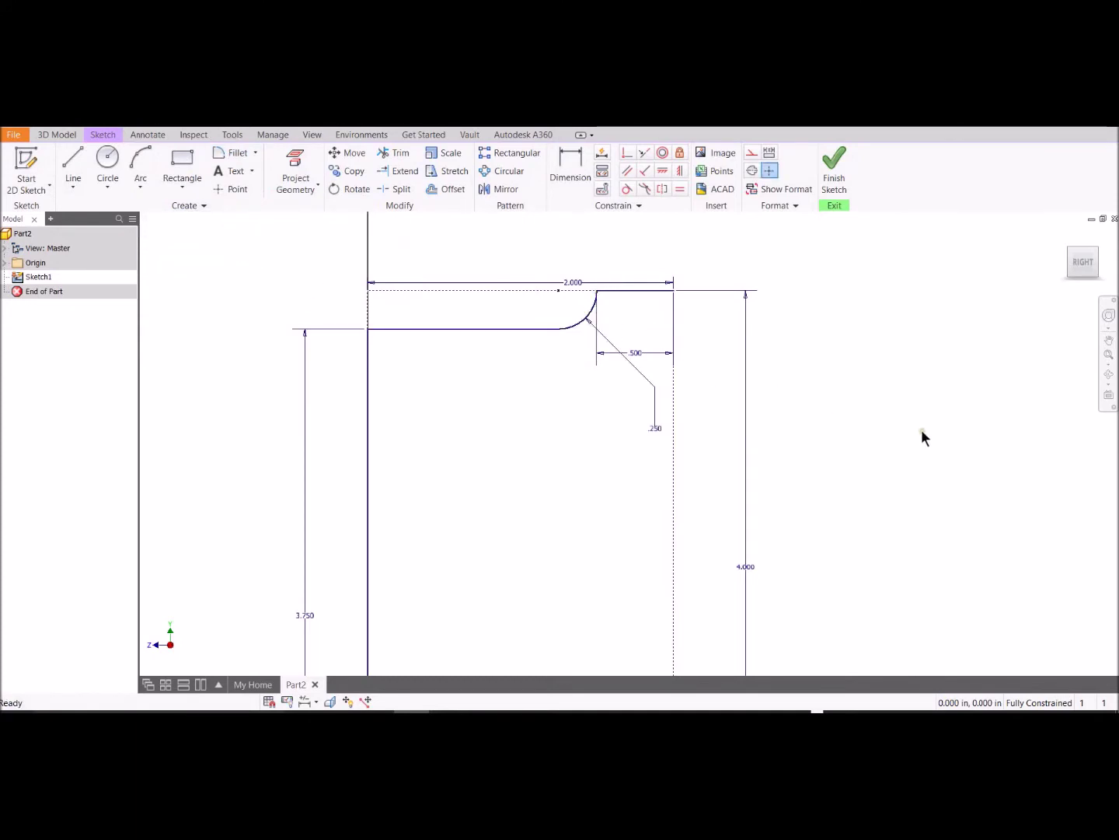
Step: Draw a 0.5 in line down the construction rectangle's right side from its upper-right corner
{"action": "scroll", "coordinate": [822, 340], "scroll_direction": "down", "scroll_amount": 1}
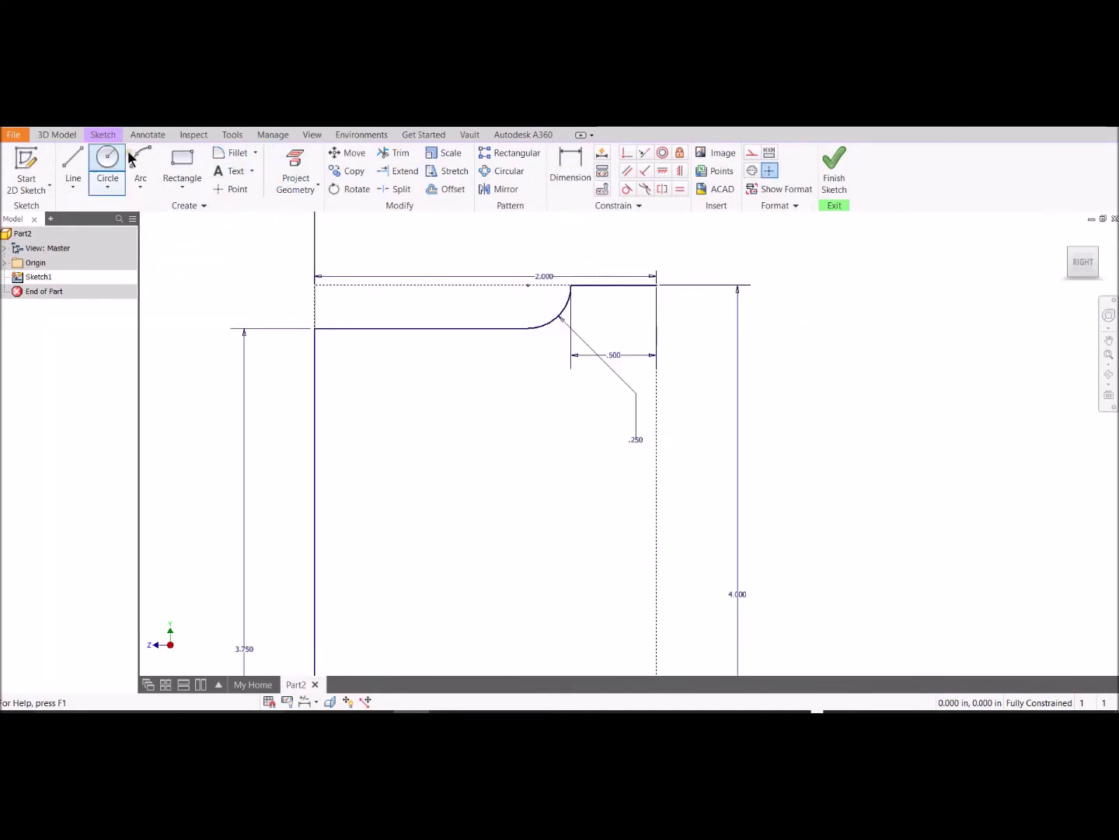
{"action": "left_click", "coordinate": [73, 164]}
{"action": "left_click", "coordinate": [657, 285]}
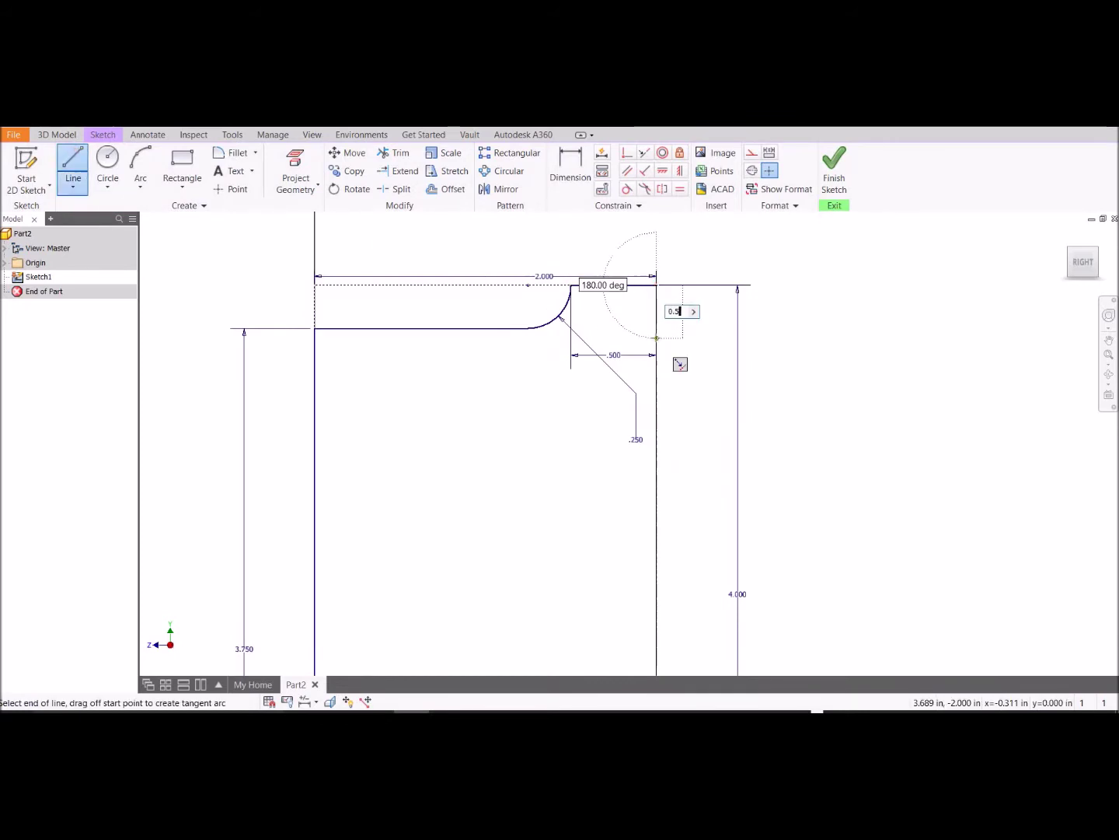
{"action": "type", "text": "0.5"}
{"action": "key", "text": "Return"}
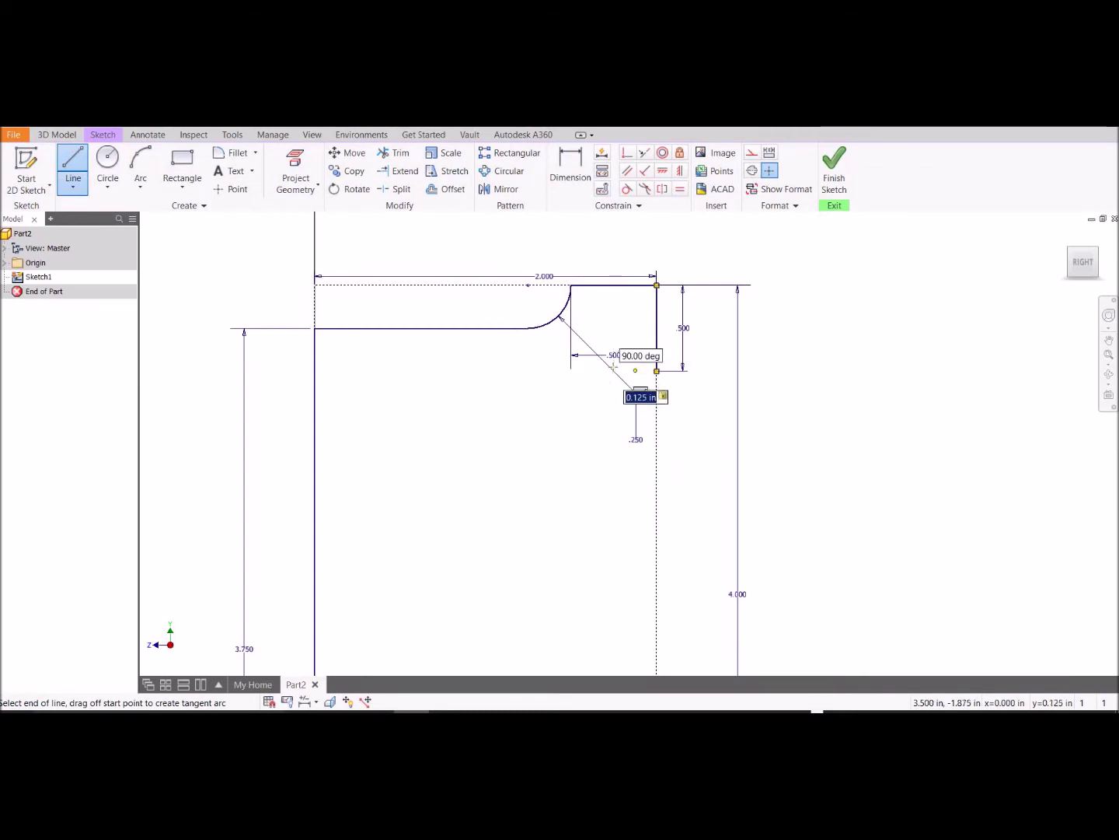
Step: Draw the first groove below the 0.5 in line: 0.125 in inward, 0.125 in down and 0.125 in back to the rectangle's edge
{"action": "scroll", "coordinate": [632, 362], "scroll_direction": "up", "scroll_amount": 5}
{"action": "scroll", "coordinate": [630, 362], "scroll_direction": "up", "scroll_amount": 3}
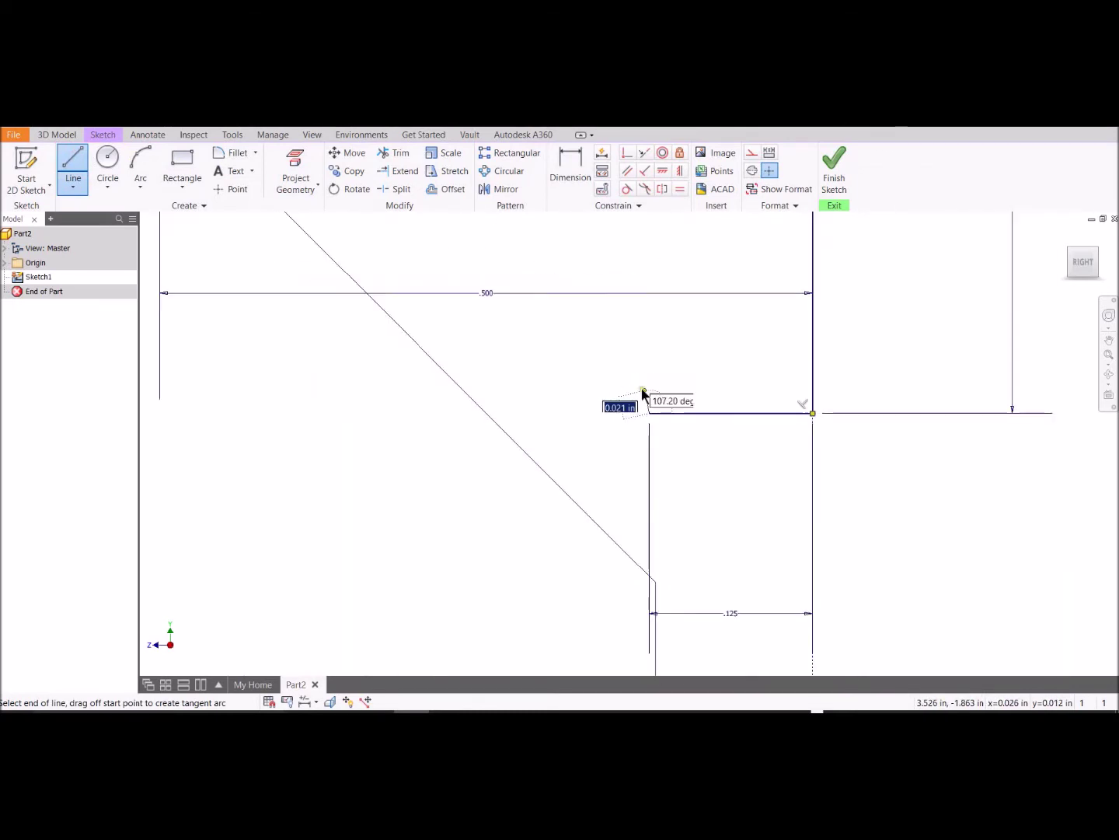
{"action": "middle_click_drag", "start_coordinate": [682, 438], "coordinate": [603, 361]}
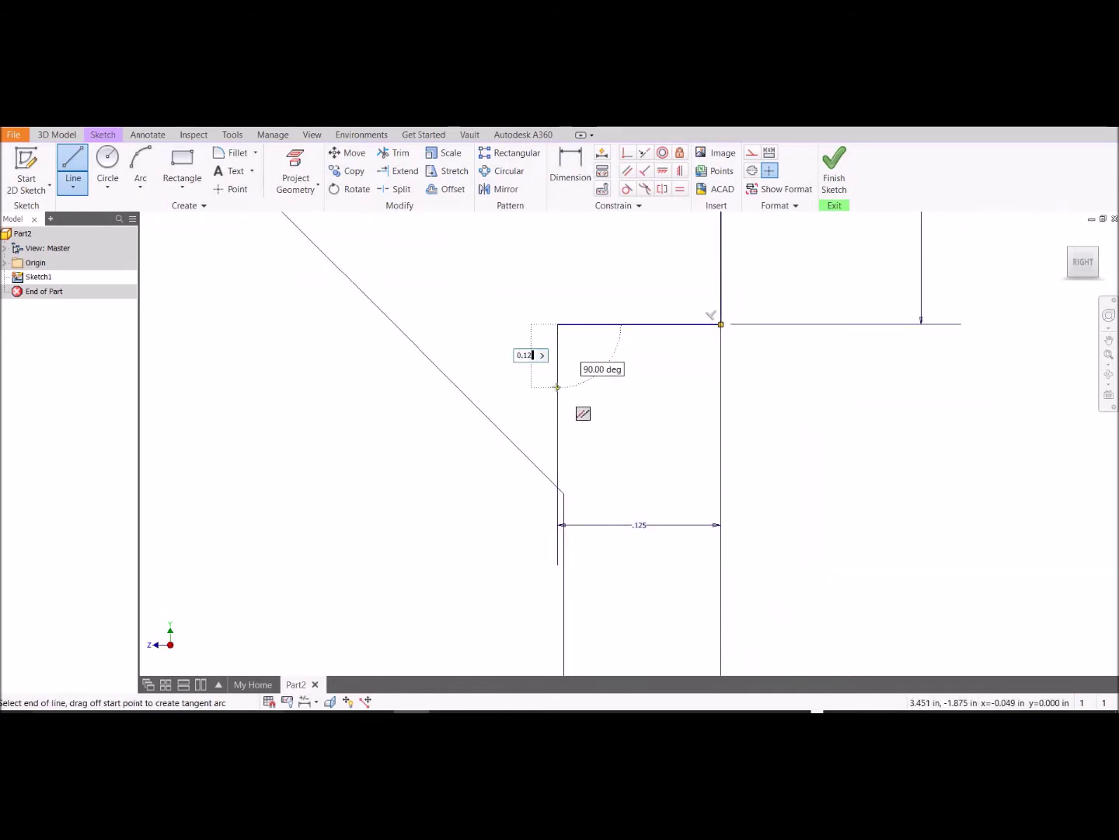
{"action": "key", "text": "Return"}
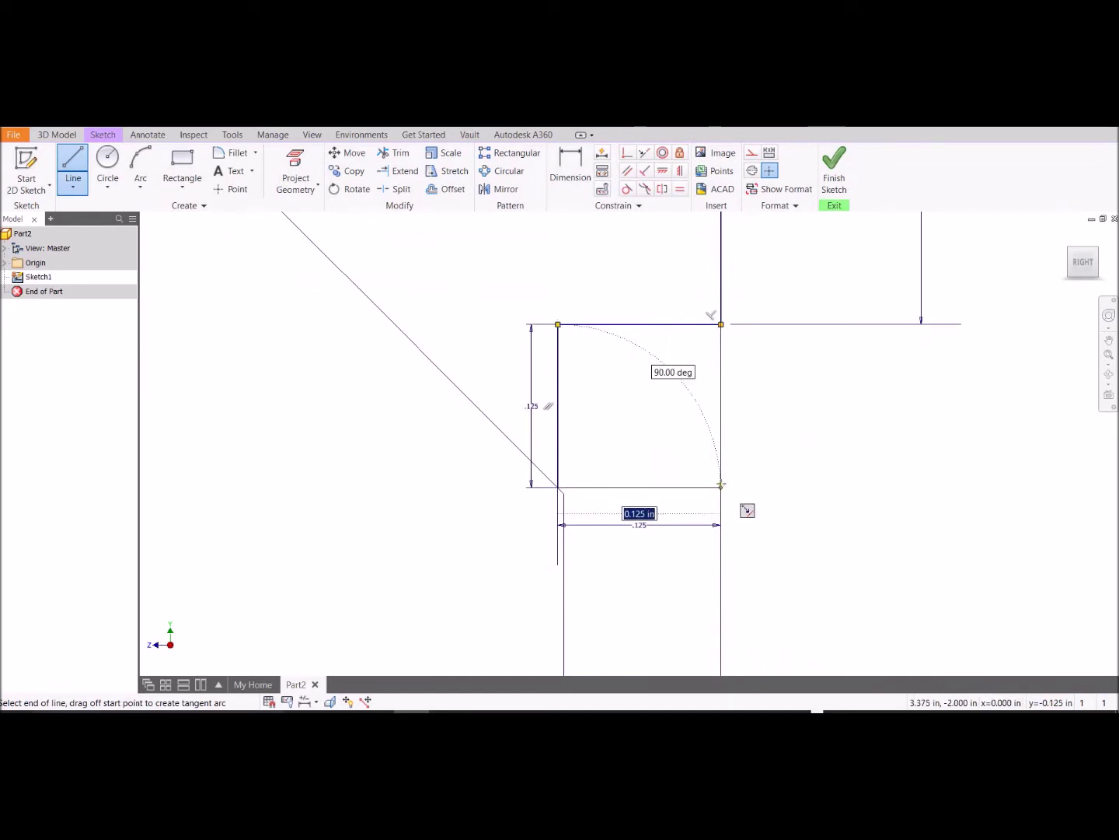
{"action": "key", "text": "Return"}
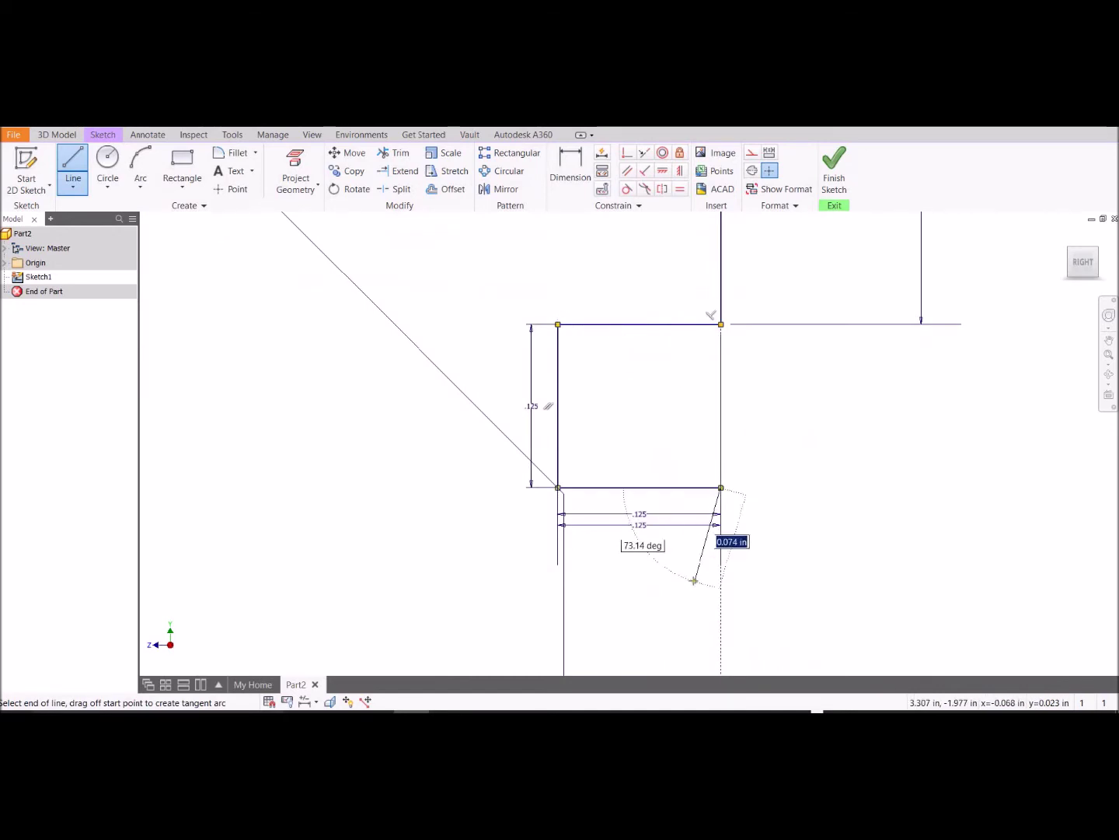
Step: Draw a 0.125 in vertical line down the rectangle's right side from the first groove
{"action": "middle_click_drag", "start_coordinate": [695, 579], "coordinate": [680, 486]}
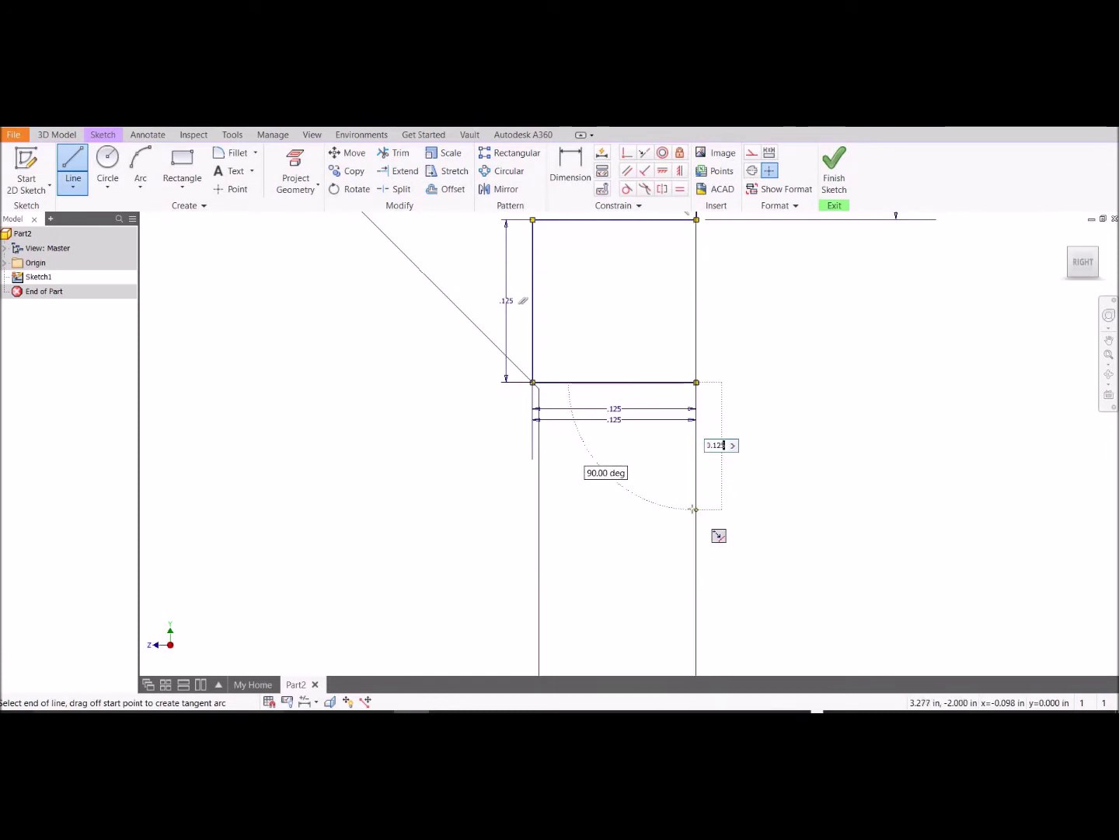
{"action": "type", "text": "0.125"}
{"action": "key", "text": "Return"}
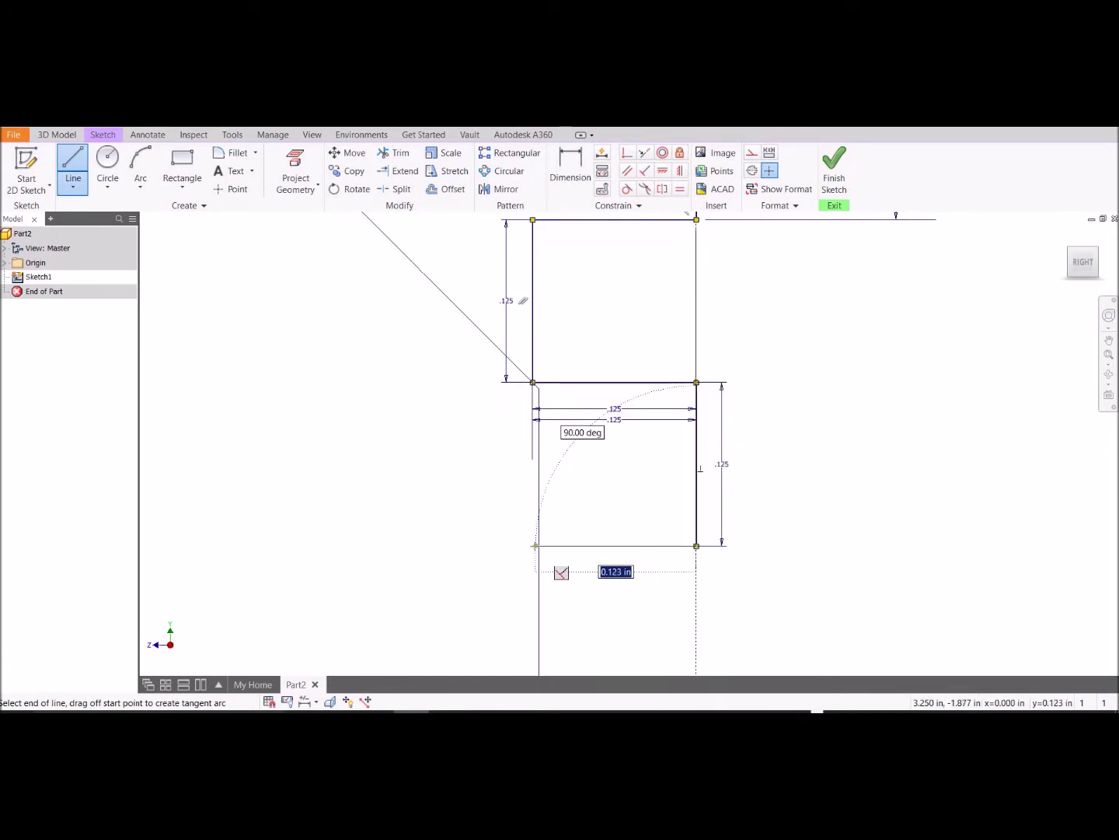
Step: Draw the second groove: 0.125 in inward, 0.125 in down and back out to the rectangle's right side
{"action": "type", "text": "0.125"}
{"action": "key", "text": "Return"}
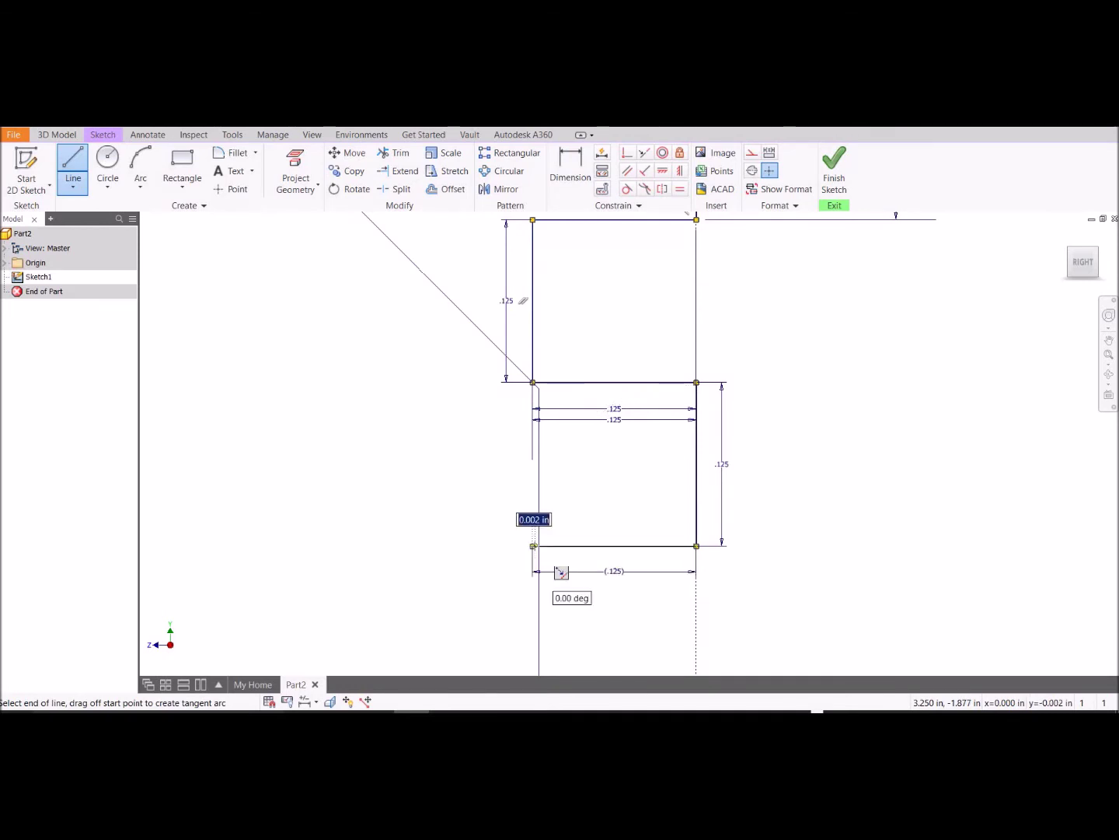
{"action": "middle_click_drag", "start_coordinate": [535, 571], "coordinate": [519, 378]}
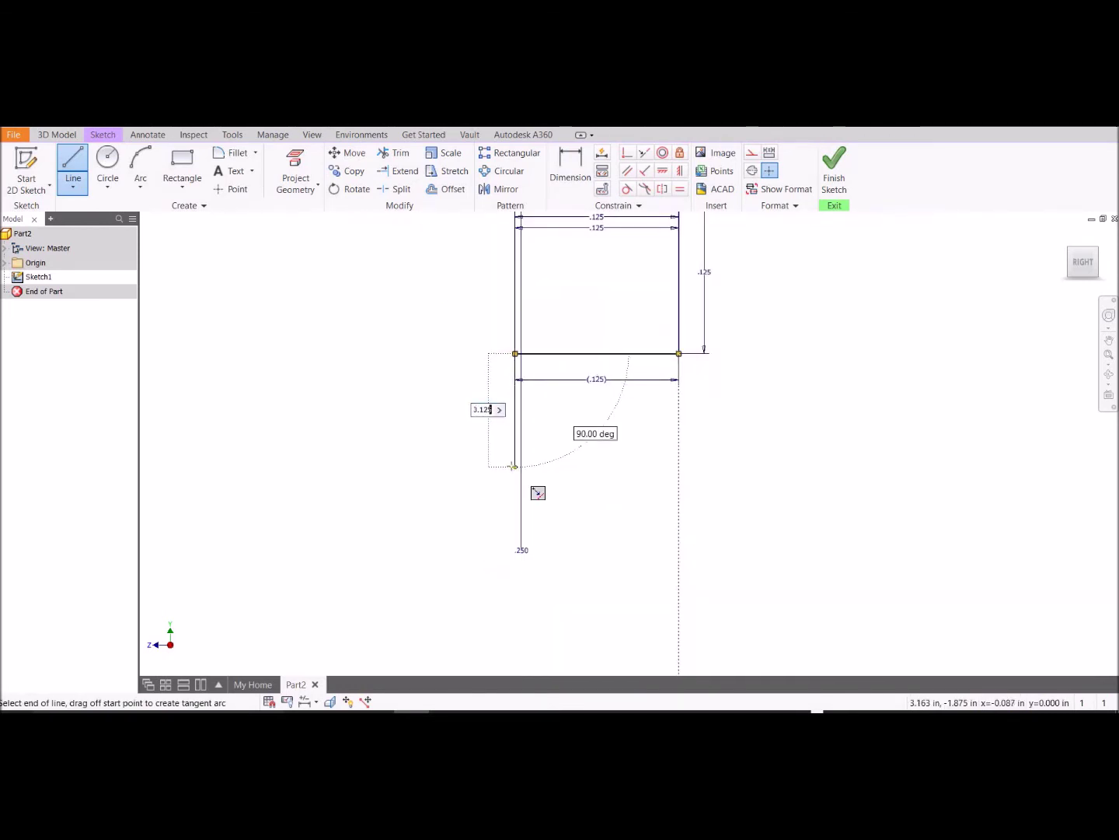
{"action": "scroll", "coordinate": [513, 467], "scroll_direction": "up", "scroll_amount": 4}
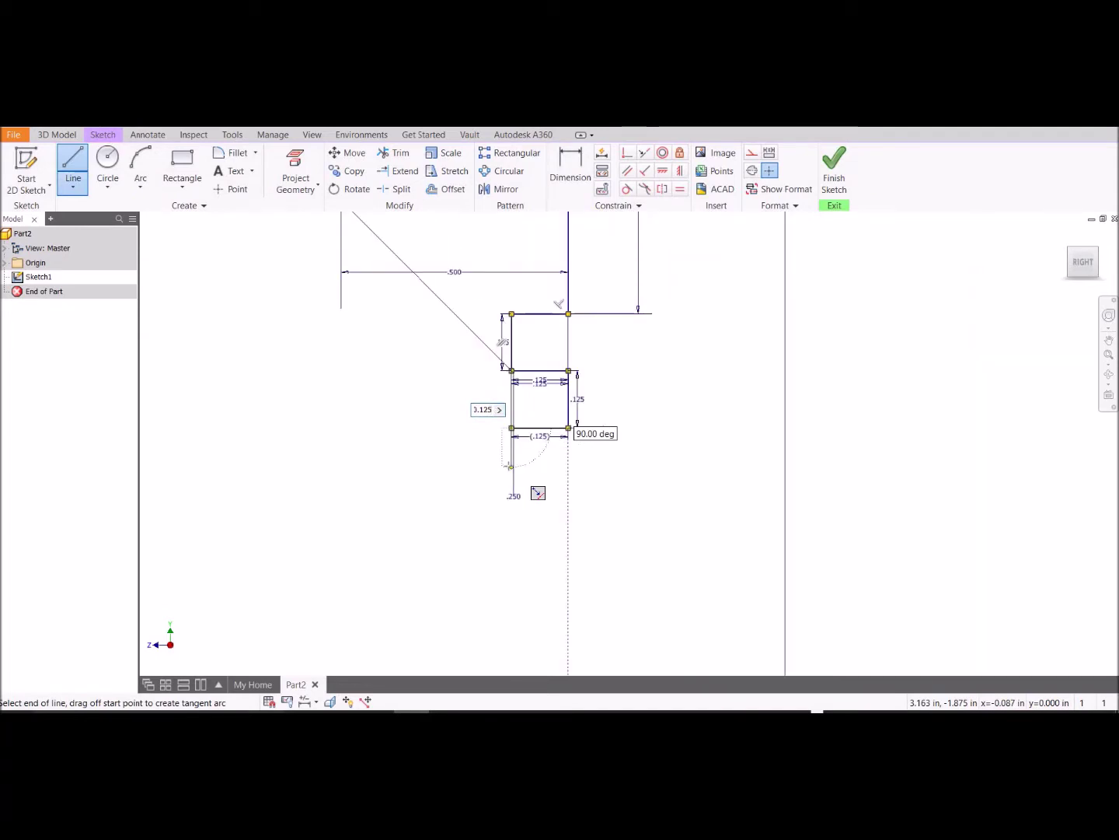
{"action": "key", "text": "Return"}
{"action": "type", "text": "0.125"}
{"action": "scroll", "coordinate": [511, 466], "scroll_direction": "up", "scroll_amount": 3}
{"action": "scroll", "coordinate": [510, 464], "scroll_direction": "down", "scroll_amount": 3}
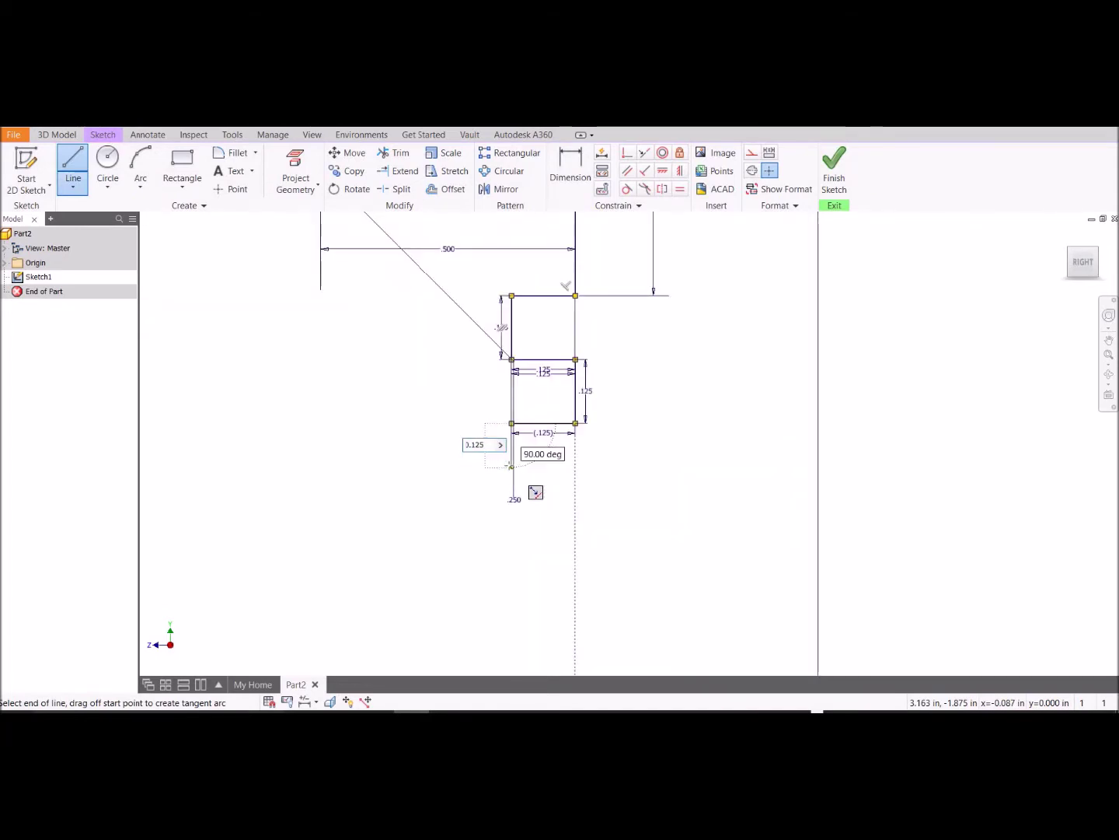
{"action": "key", "text": "Return"}
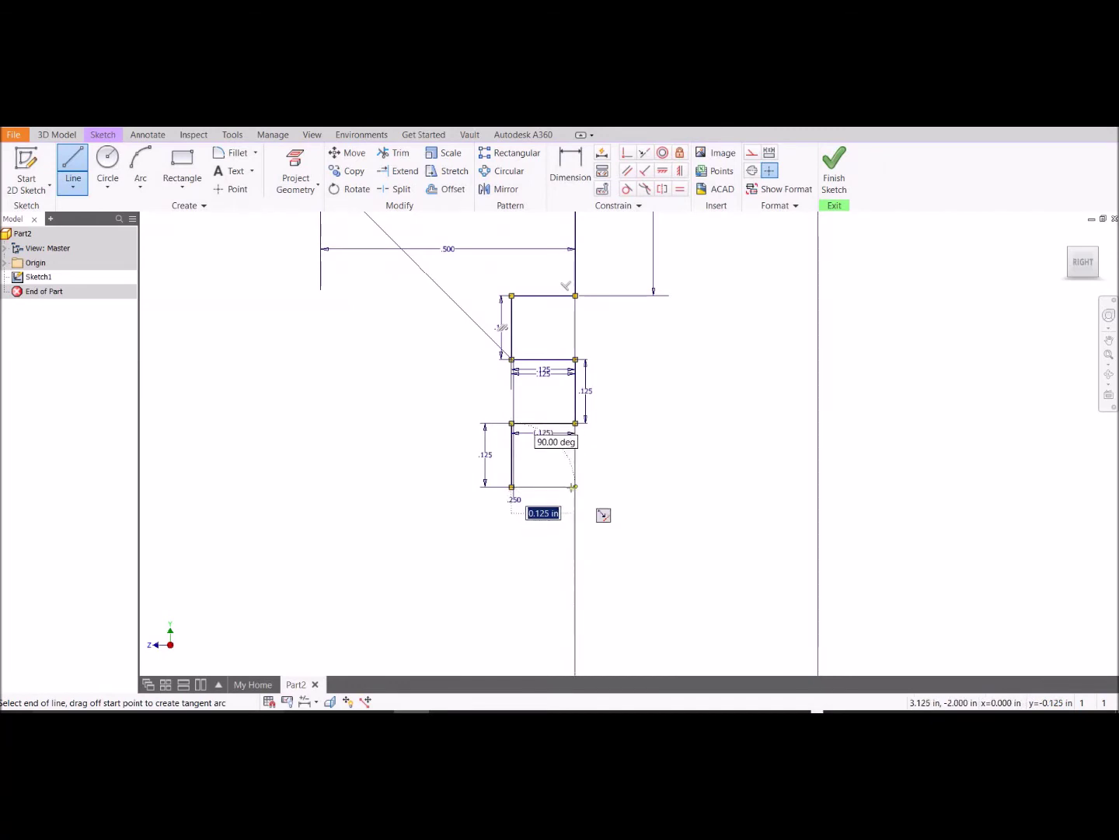
{"action": "key", "text": "Return"}
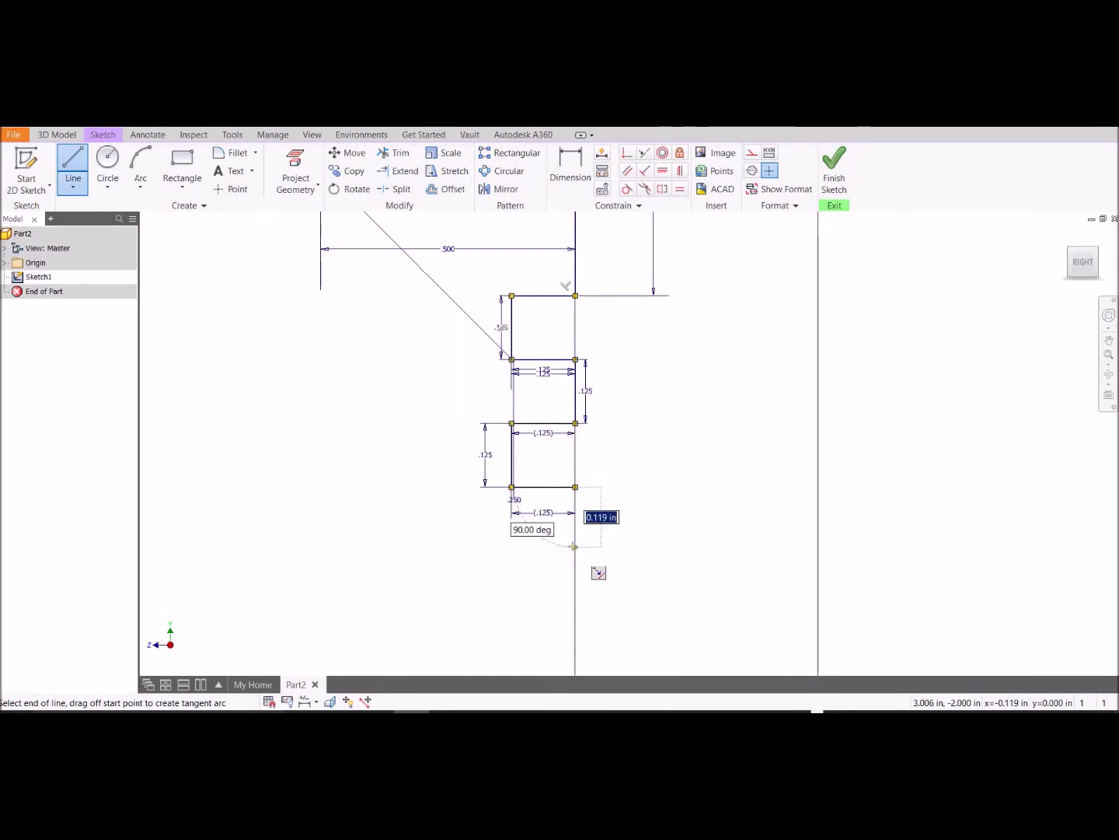
Step: Draw a 0.125 in line down the right side below the second groove and a 0.125 in line inward
{"action": "type", "text": ".125"}
{"action": "key", "text": "Return"}
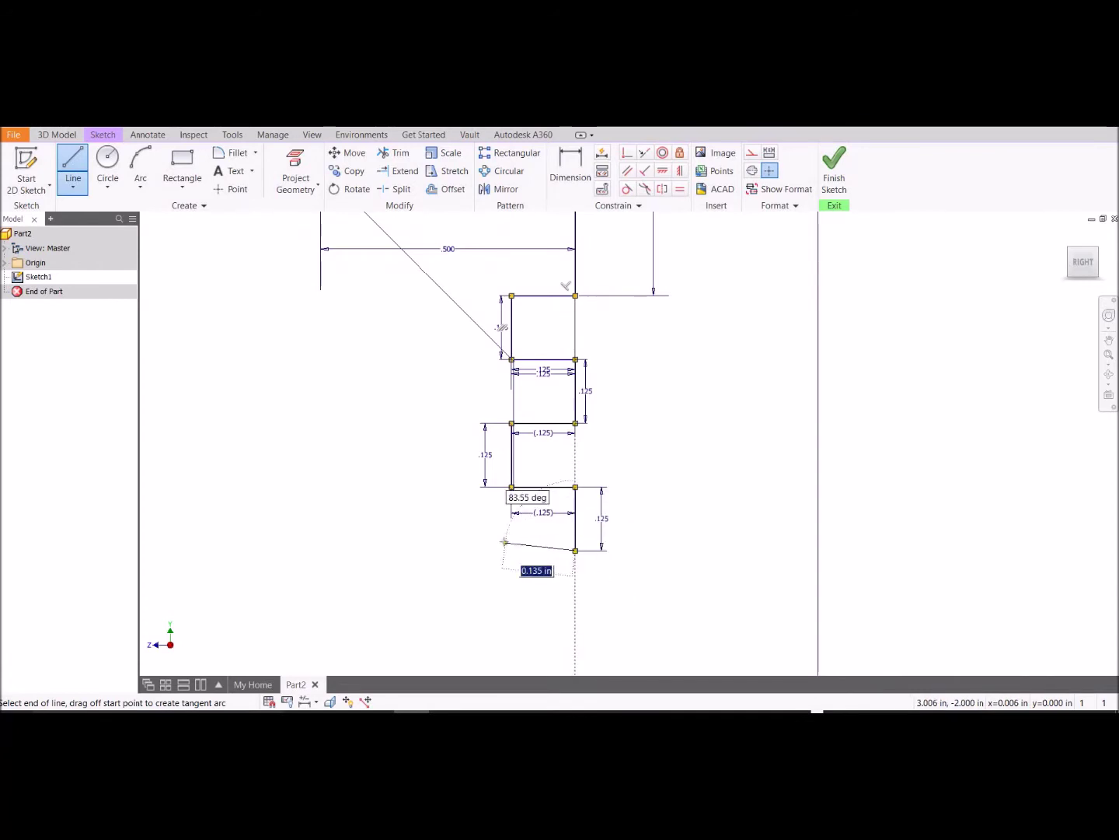
{"action": "type", "text": "0.125"}
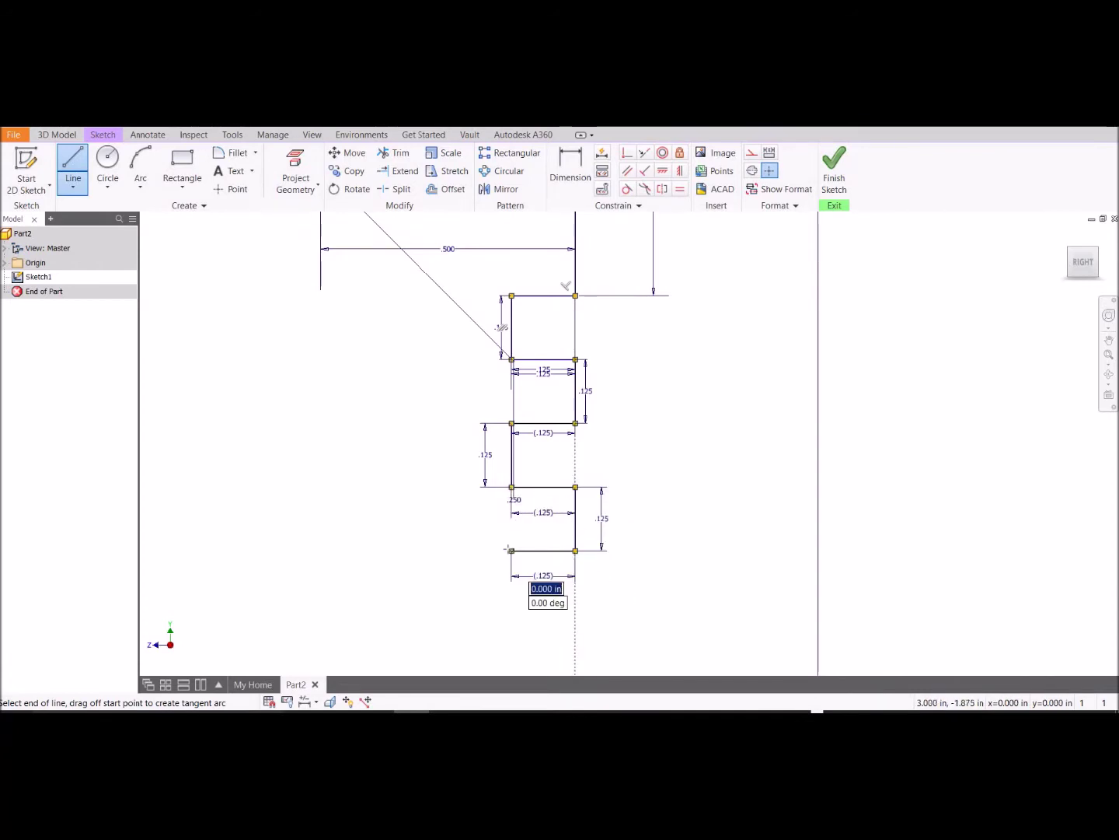
{"action": "key", "text": "Return"}
Step: Complete the third groove with a 0.25 in line down and a horizontal line back out to the rectangle's right side
{"action": "middle_click_drag", "start_coordinate": [511, 572], "coordinate": [511, 527]}
{"action": "scroll", "coordinate": [511, 527], "scroll_direction": "down", "scroll_amount": 5}
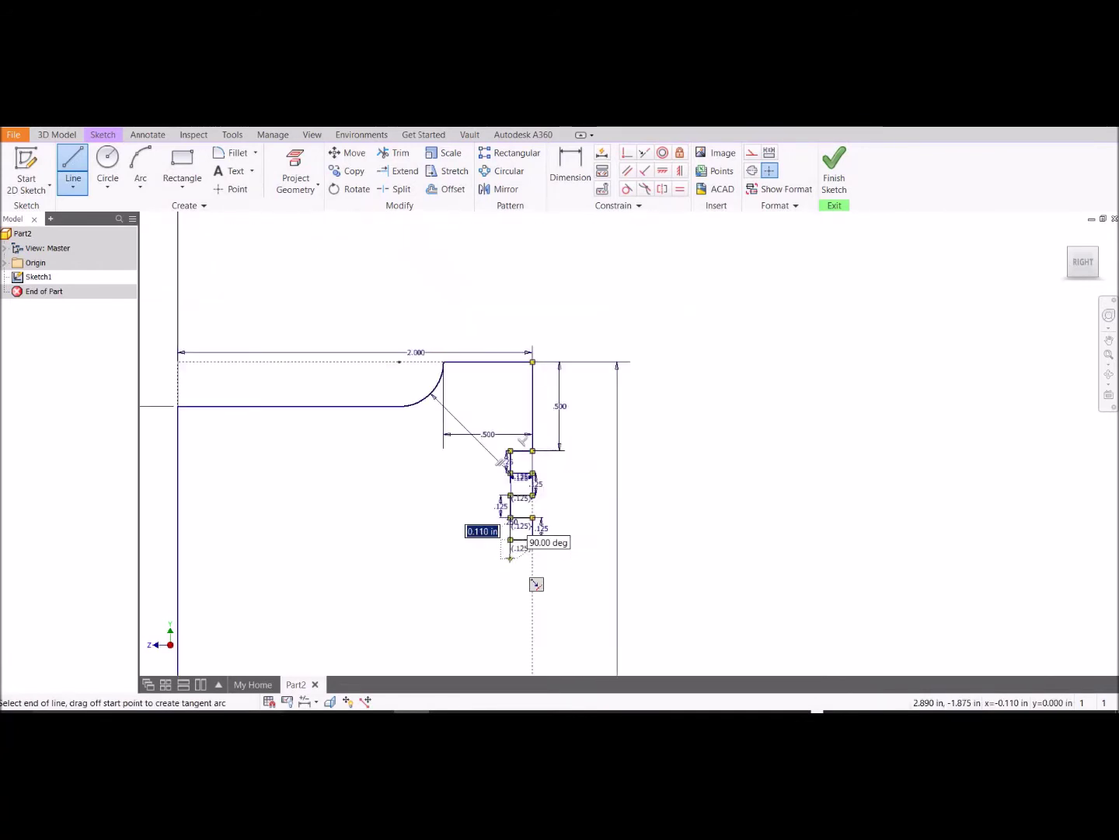
{"action": "middle_click_drag", "start_coordinate": [530, 580], "coordinate": [492, 480]}
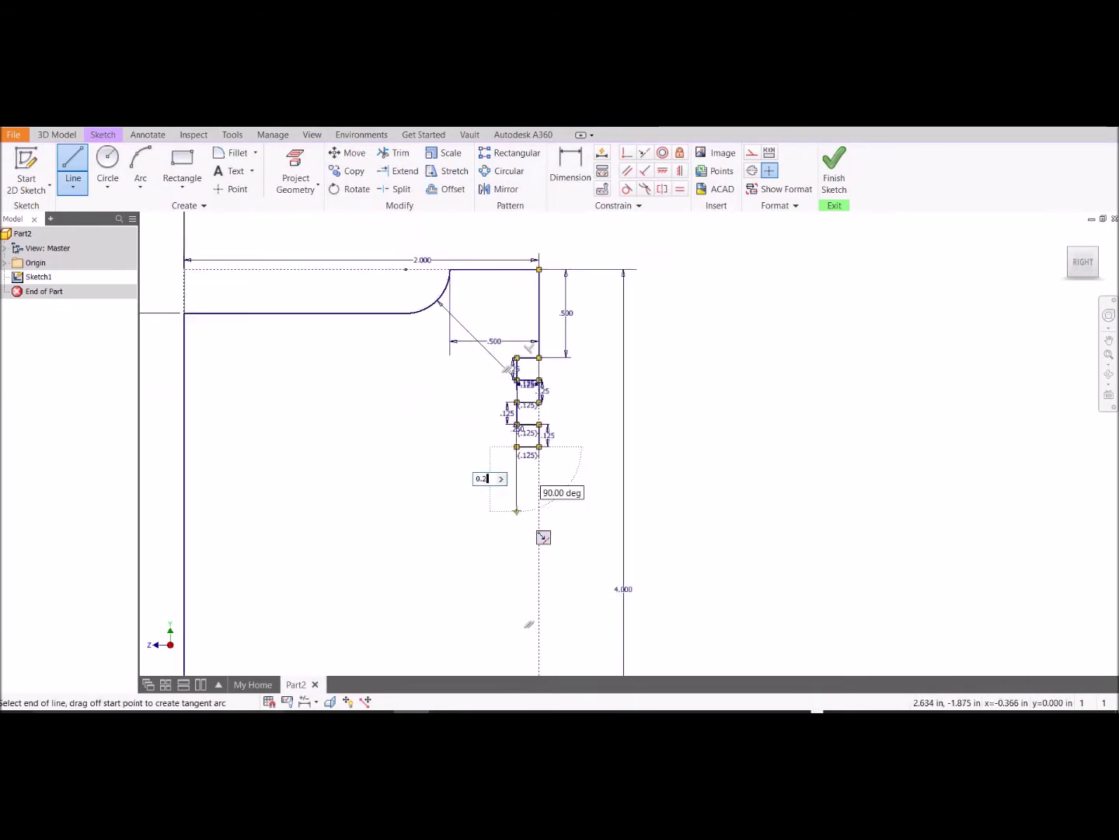
{"action": "type", "text": "0.25"}
{"action": "key", "text": "Return"}
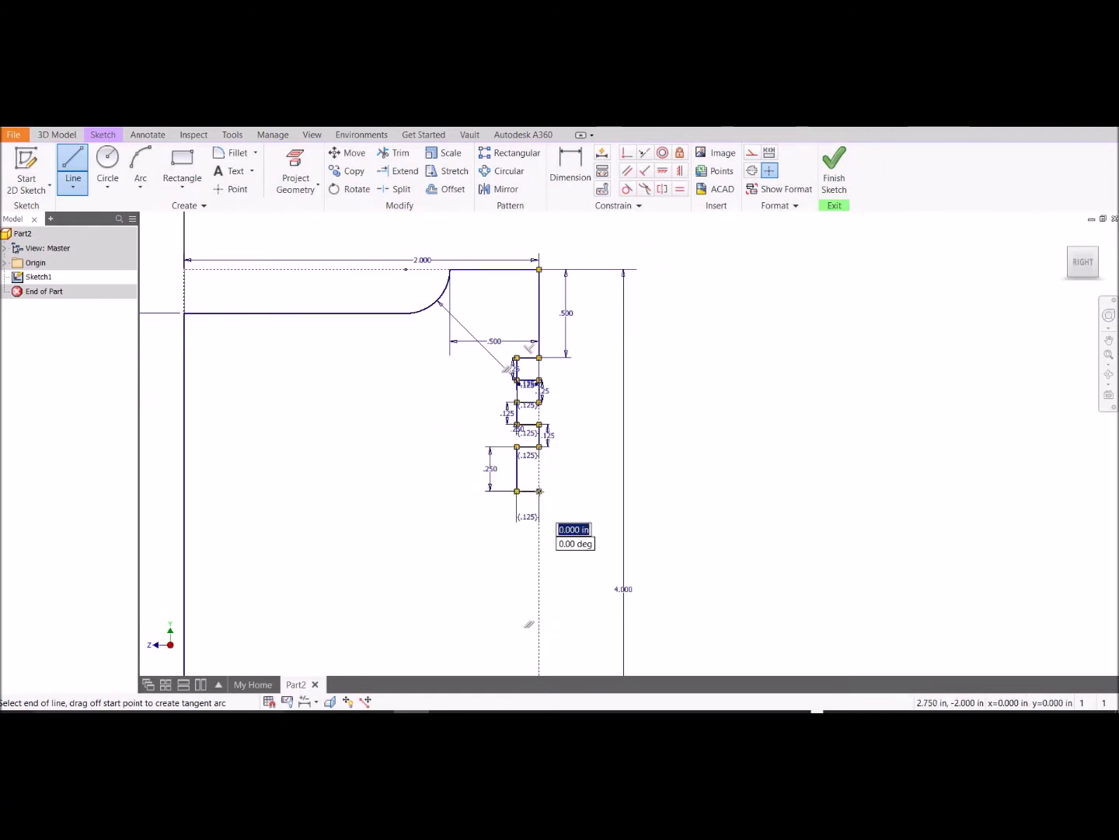
Step: Close the profile with a vertical line from the third groove to the rectangle's lower-right corner and finish the sketch
{"action": "scroll", "coordinate": [542, 501], "scroll_direction": "down", "scroll_amount": 1}
{"action": "scroll", "coordinate": [547, 516], "scroll_direction": "up", "scroll_amount": 2}
{"action": "scroll", "coordinate": [547, 515], "scroll_direction": "down", "scroll_amount": 3}
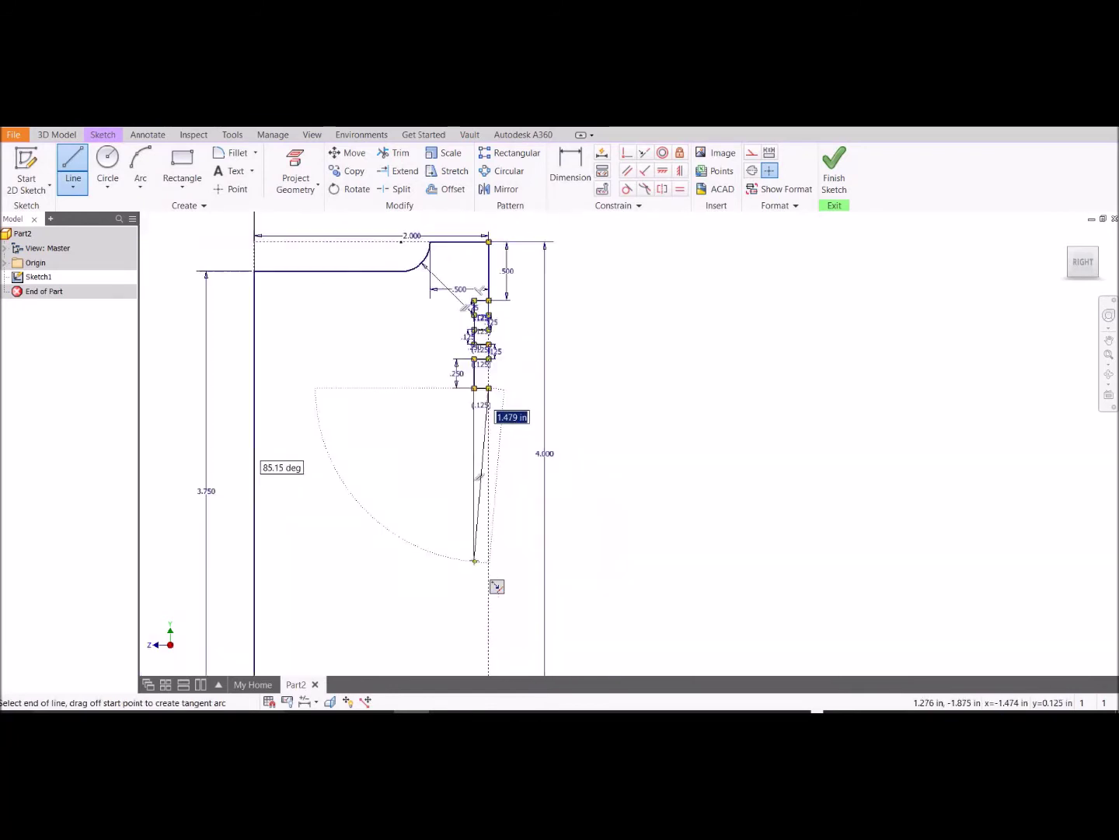
{"action": "double_click", "coordinate": [483, 649]}
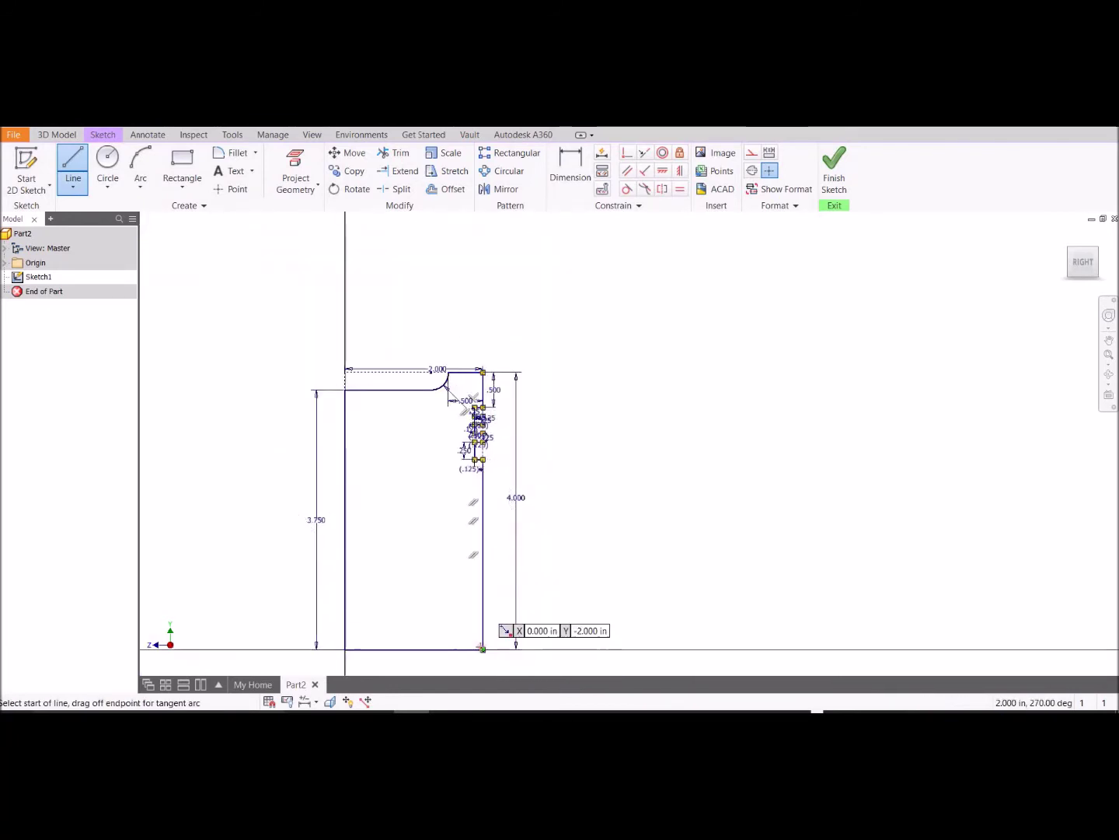
{"action": "left_click", "coordinate": [843, 165]}
{"action": "scroll", "coordinate": [927, 299], "scroll_direction": "down", "scroll_amount": 3}
{"action": "mouse_move", "coordinate": [928, 297]}
{"action": "middle_mouse_down"}
{"action": "mouse_move", "coordinate": [662, 486]}
{"action": "mouse_move", "coordinate": [653, 466]}
{"action": "middle_mouse_up"}
{"action": "left_click", "coordinate": [1093, 266]}
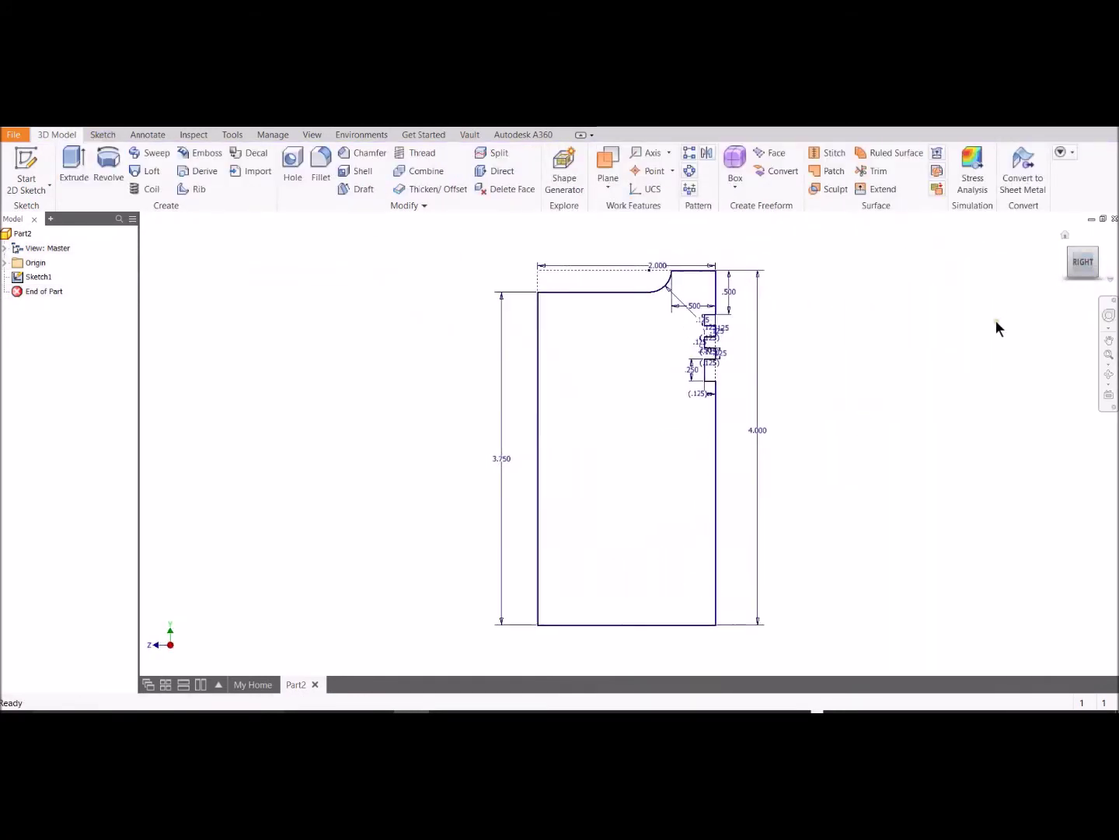
Step: Revolve the closed profile a full turn about its 3.75 in vertical line to form a solid body
{"action": "left_click", "coordinate": [109, 161]}
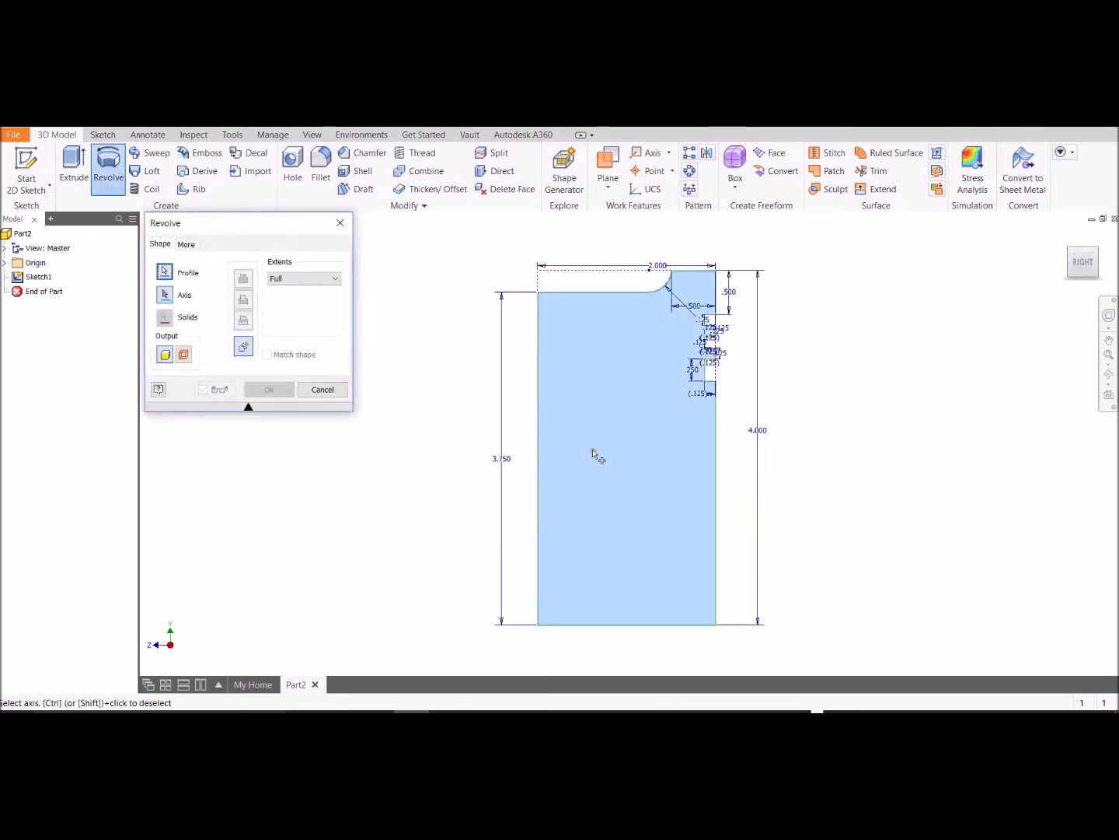
{"action": "left_click", "coordinate": [164, 296]}
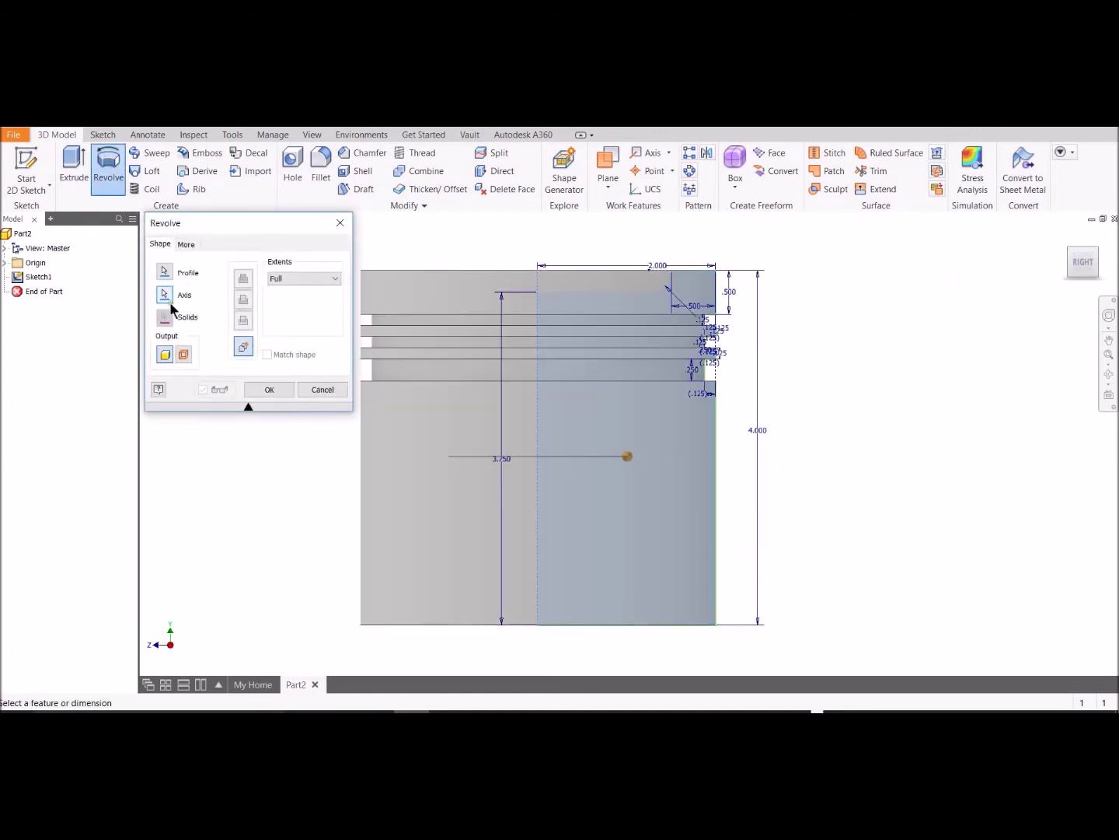
{"action": "scroll", "coordinate": [787, 441], "scroll_direction": "down", "scroll_amount": 5}
{"action": "middle_click_drag", "start_coordinate": [785, 440], "coordinate": [825, 400], "text": "shift"}
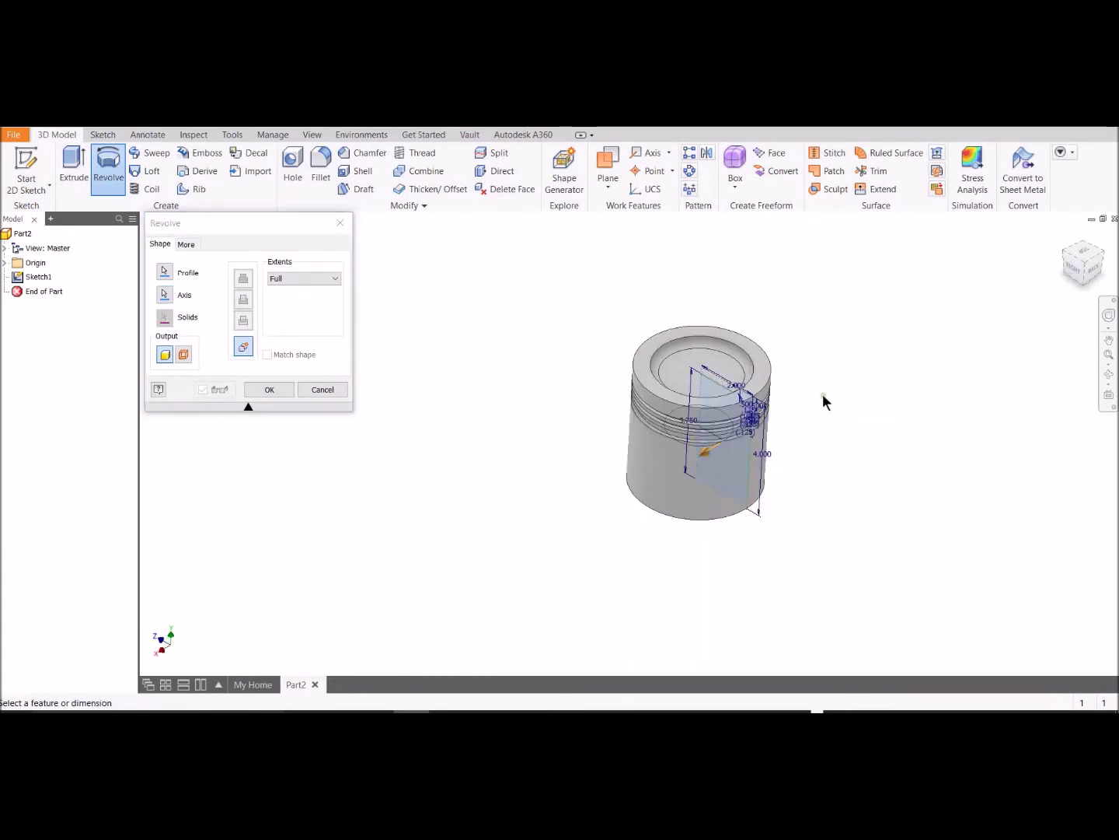
{"action": "scroll", "coordinate": [815, 402], "scroll_direction": "up", "scroll_amount": 3}
{"action": "left_click", "coordinate": [270, 390]}
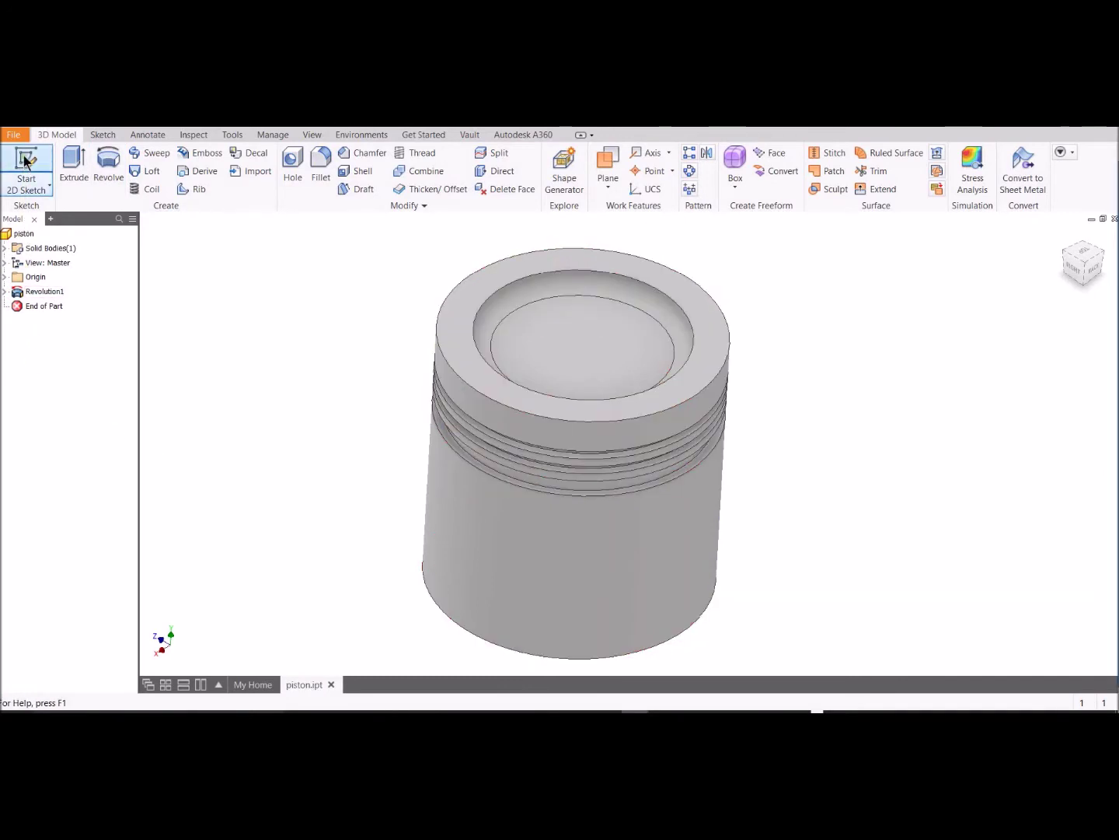
Step: Start a new sketch on the YZ plane and slice the graphics at the sketch plane
{"action": "left_click", "coordinate": [5, 276]}
{"action": "left_click", "coordinate": [24, 161]}
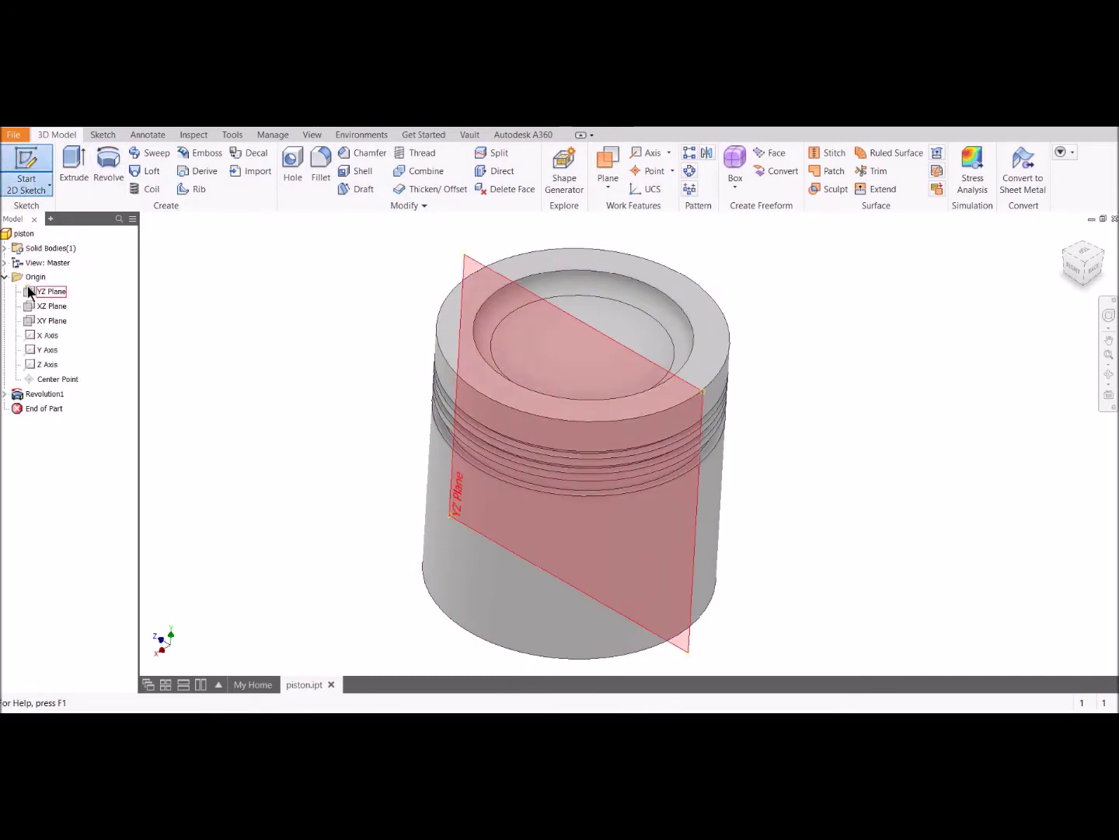
{"action": "left_click", "coordinate": [43, 290]}
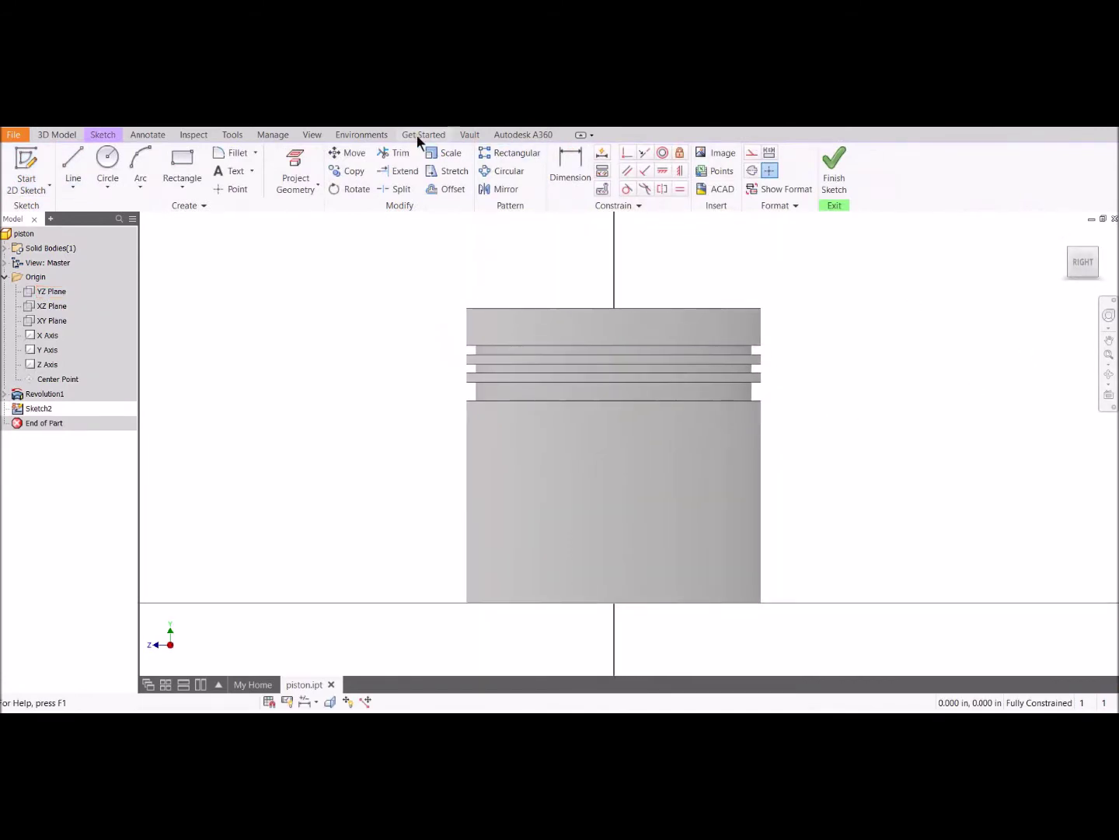
{"action": "left_click", "coordinate": [312, 134]}
{"action": "left_click", "coordinate": [507, 150]}
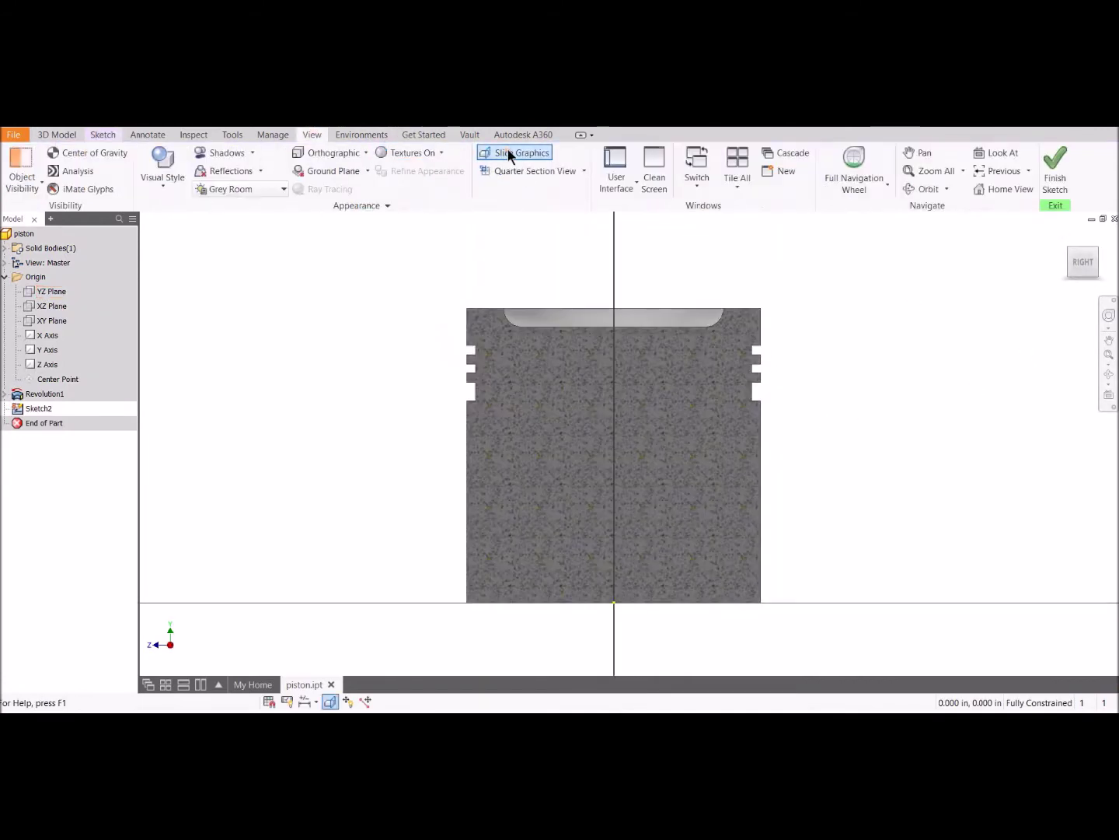
Step: Project the piston's lower cylindrical face into the sketch as construction geometry
{"action": "left_click", "coordinate": [101, 136]}
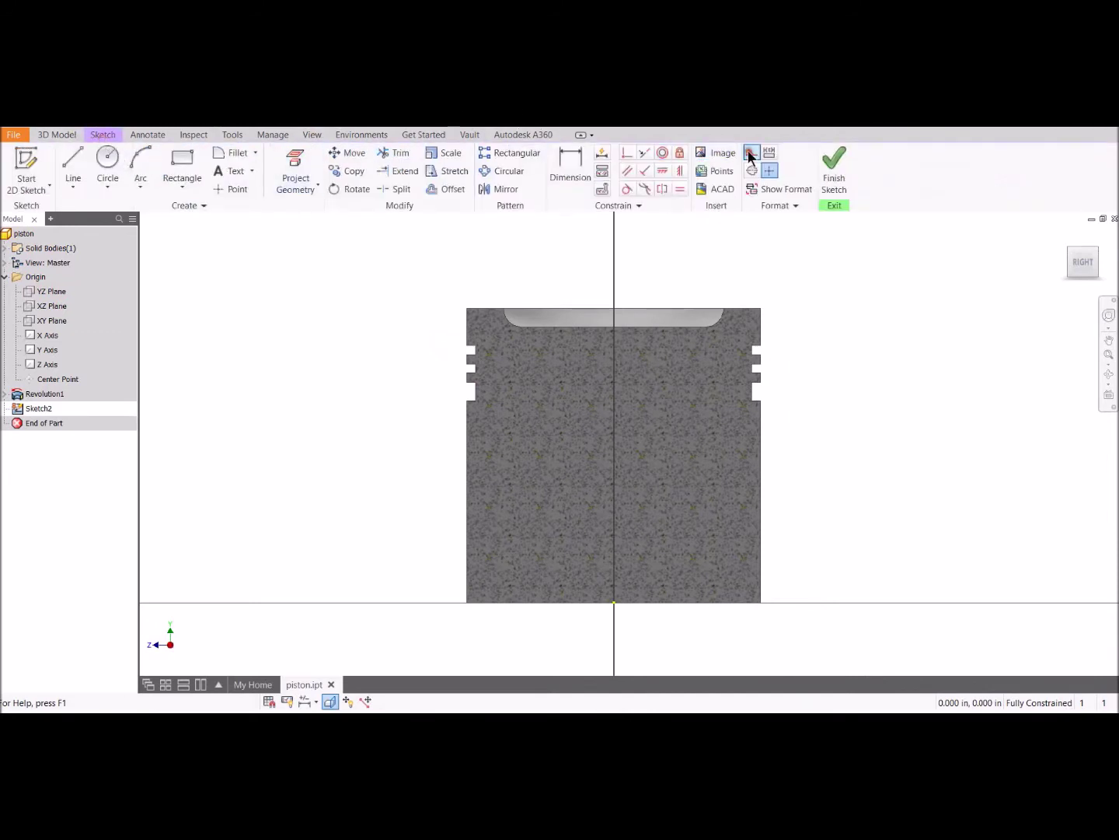
{"action": "left_click", "coordinate": [300, 164]}
{"action": "left_click", "coordinate": [502, 454]}
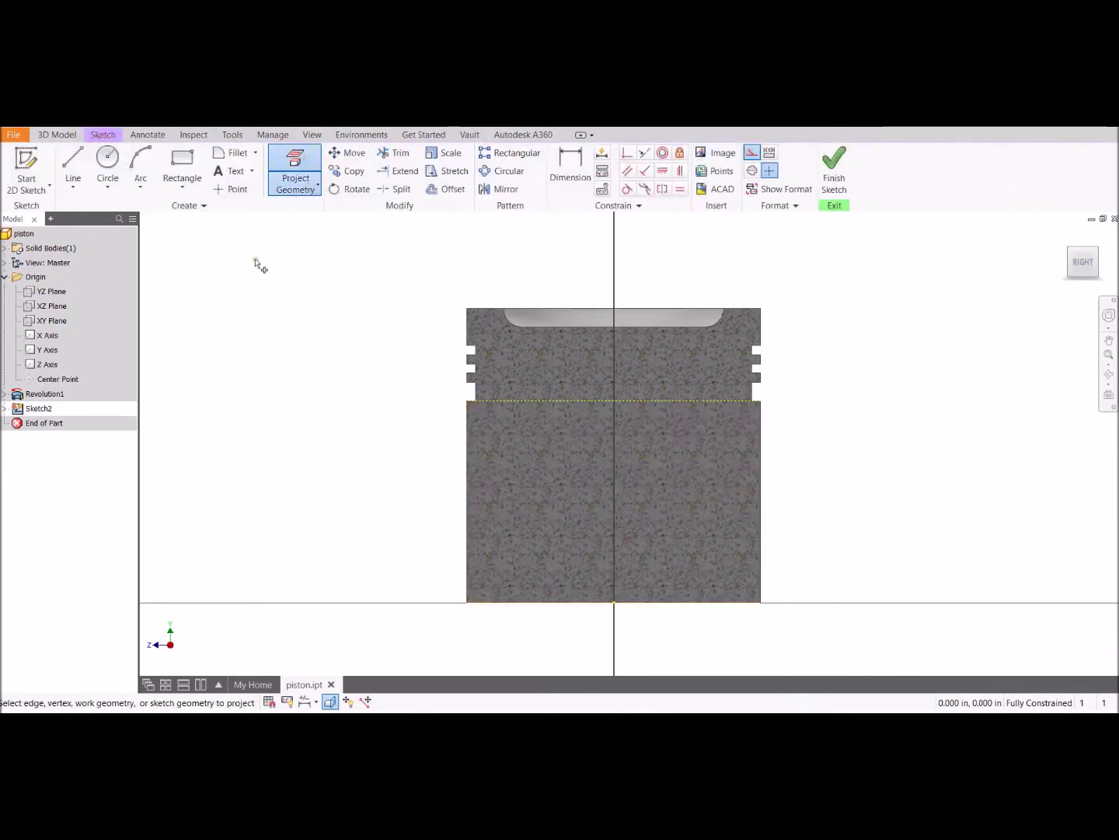
Step: Draw a 2 in vertical construction line up from the origin along the piston's centre
{"action": "left_click", "coordinate": [74, 159]}
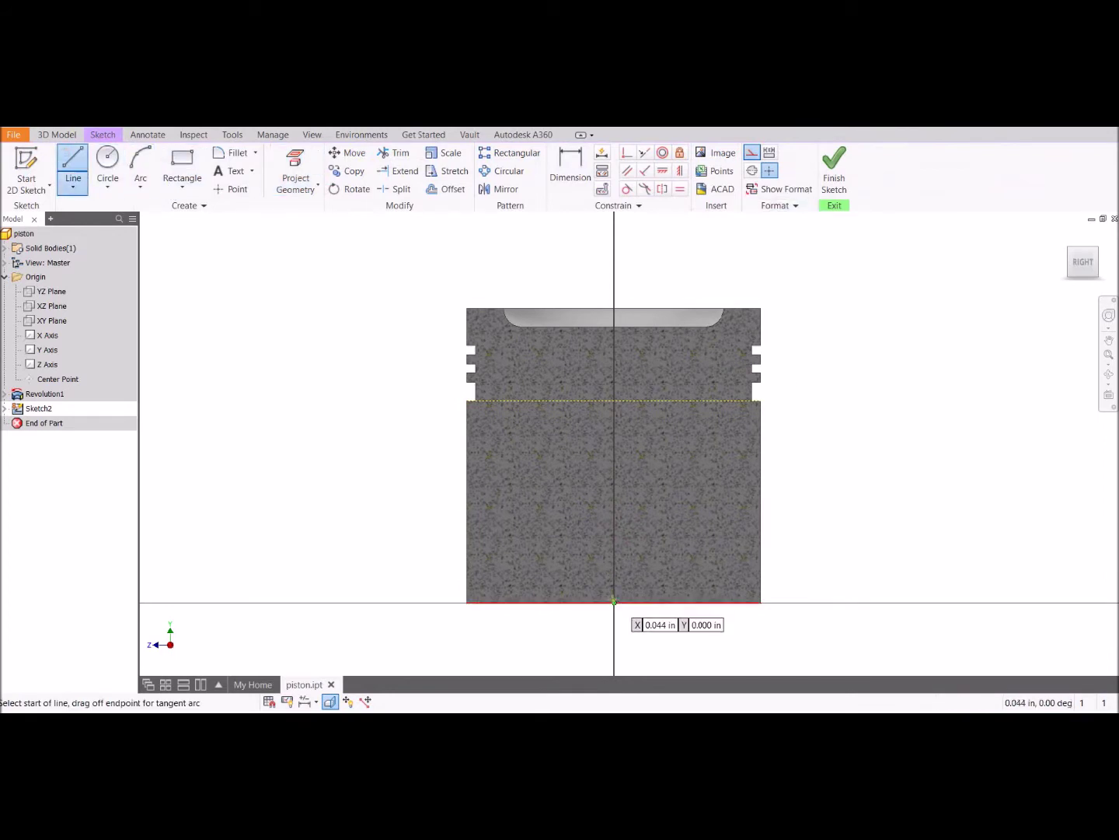
{"action": "left_click", "coordinate": [612, 600]}
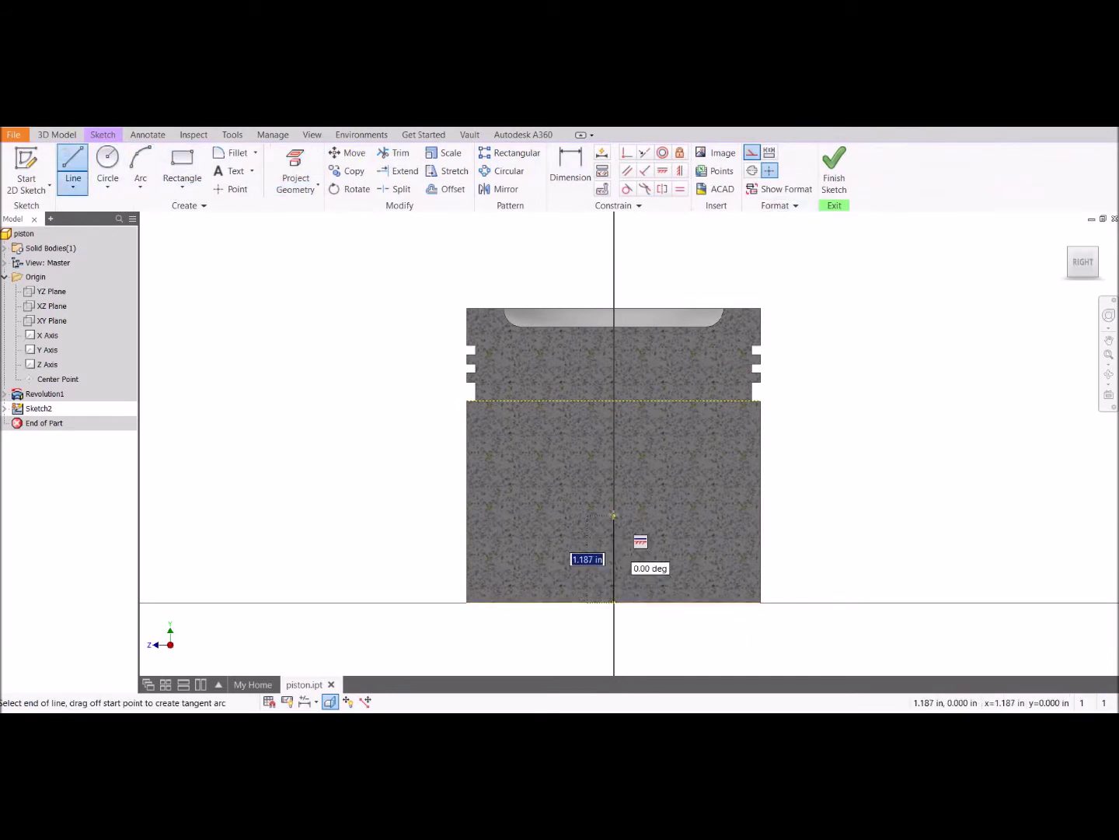
{"action": "type", "text": "2"}
{"action": "key", "text": "Return"}
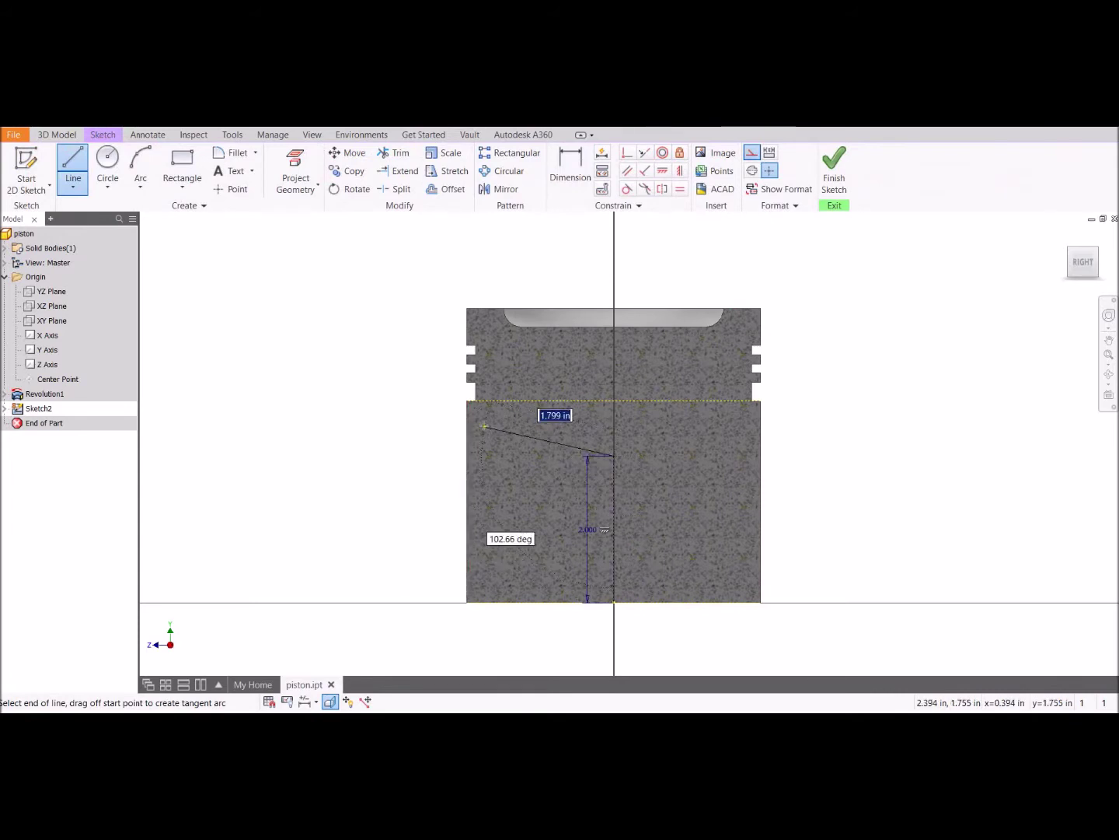
Step: Draw a 1 in diameter circle centred on the upper end of the 2 in construction line and finish the sketch
{"action": "key", "text": "Escape"}
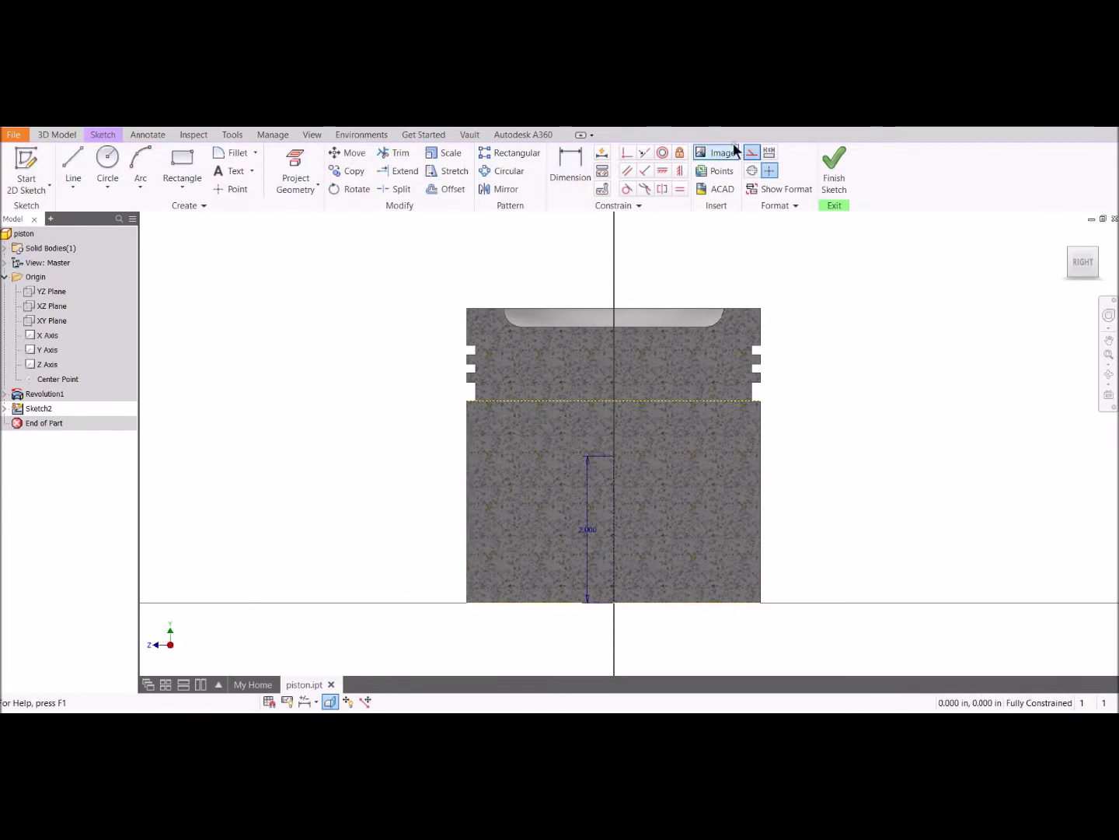
{"action": "left_click", "coordinate": [109, 159]}
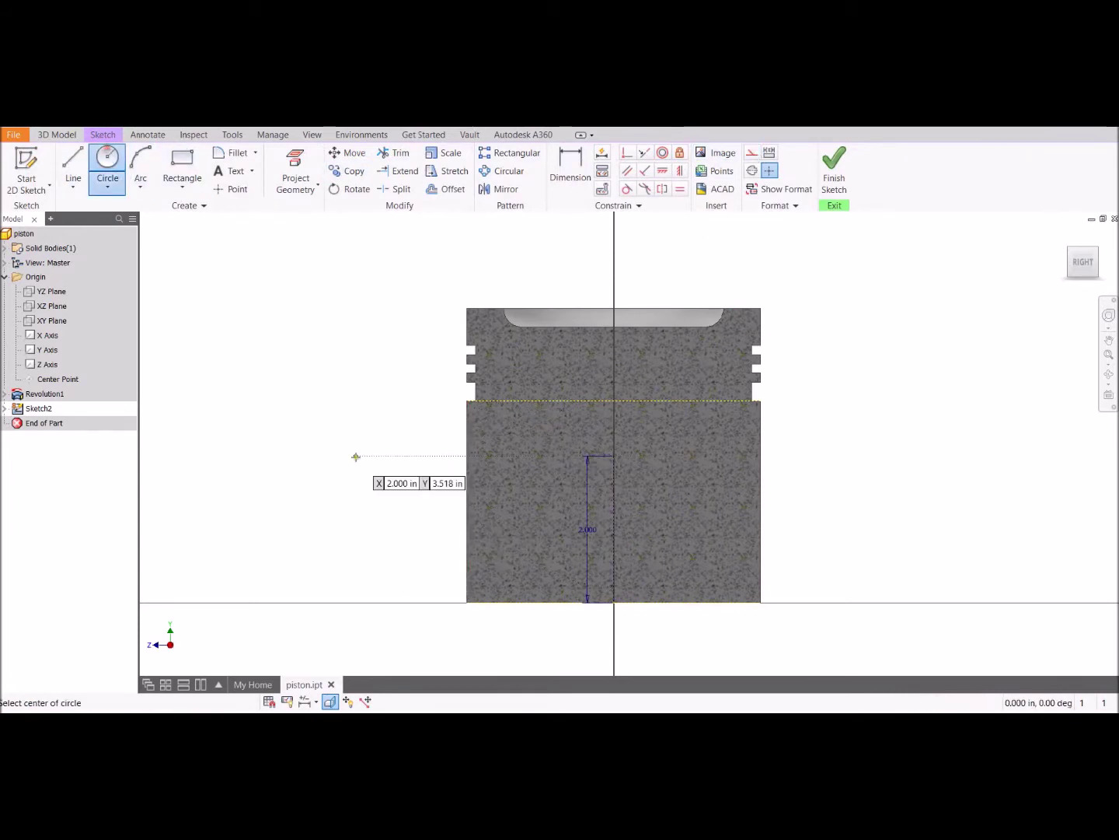
{"action": "left_click", "coordinate": [613, 457]}
{"action": "type", "text": "1"}
{"action": "key", "text": "Return"}
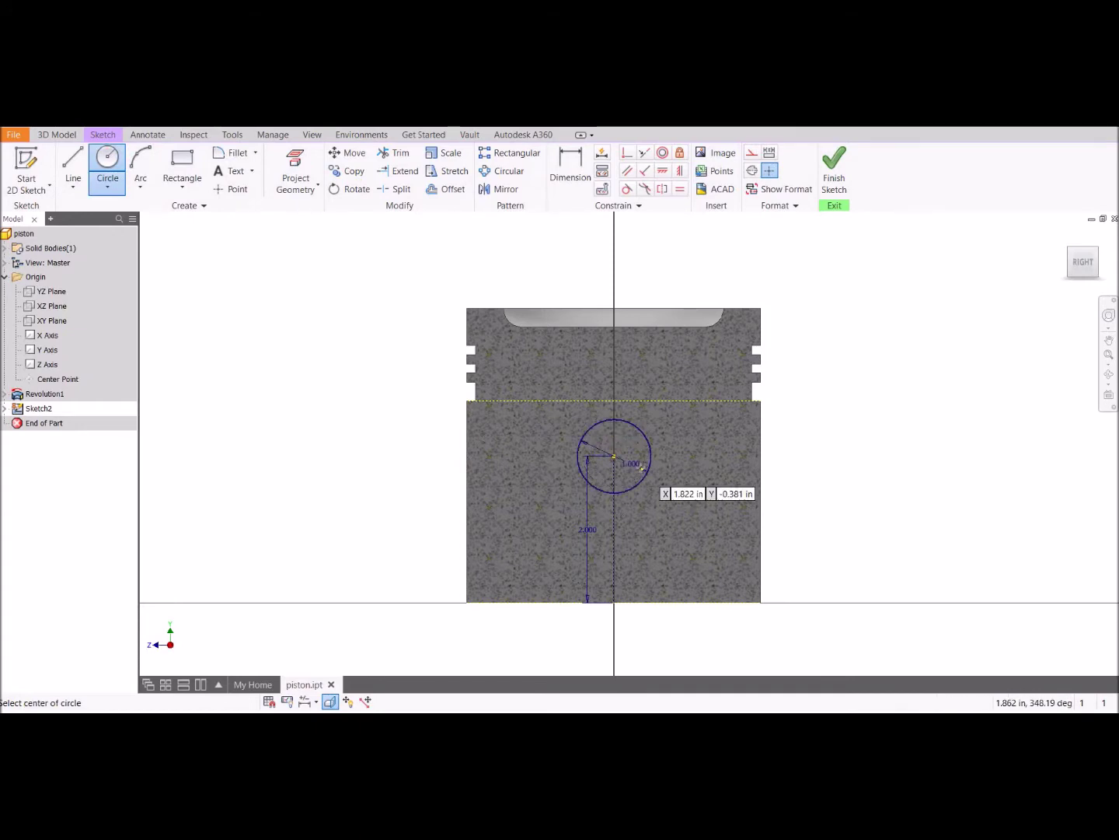
{"action": "left_click", "coordinate": [836, 165]}
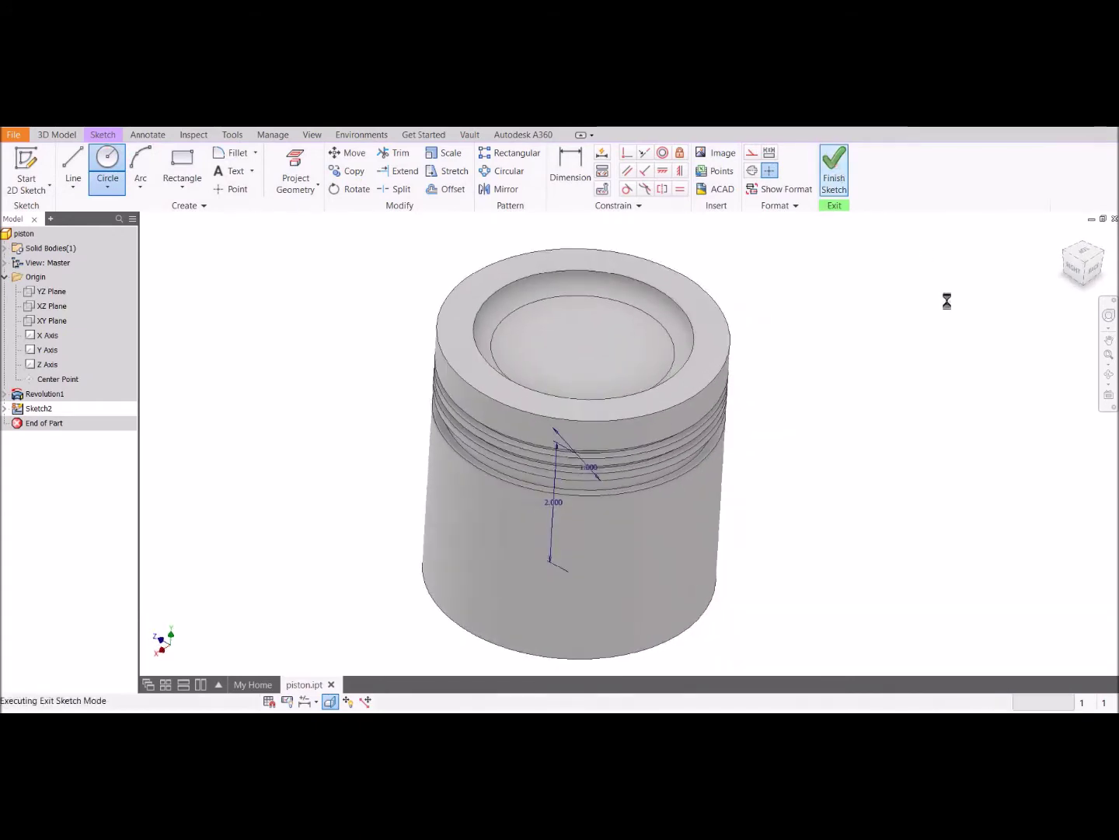
Step: Extrude the circle as a symmetric 5 in cut to make the pin hole through the piston
{"action": "left_click", "coordinate": [73, 165]}
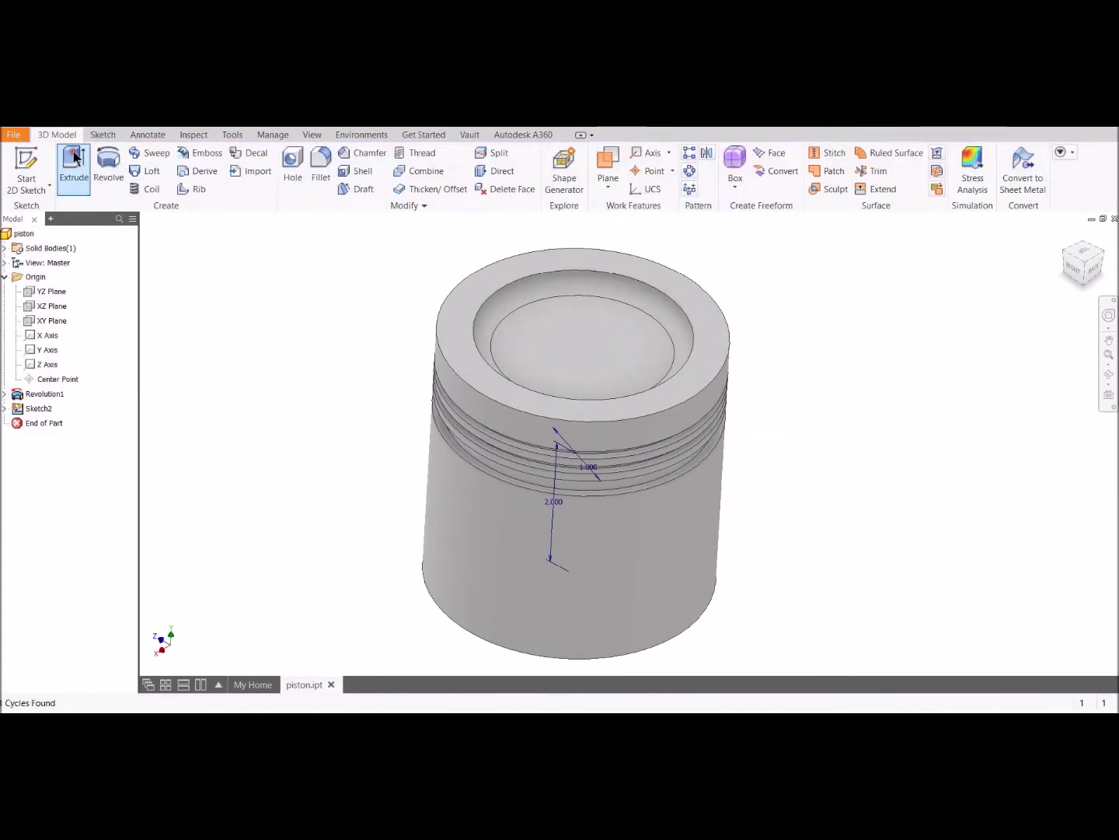
{"action": "left_click", "coordinate": [591, 464]}
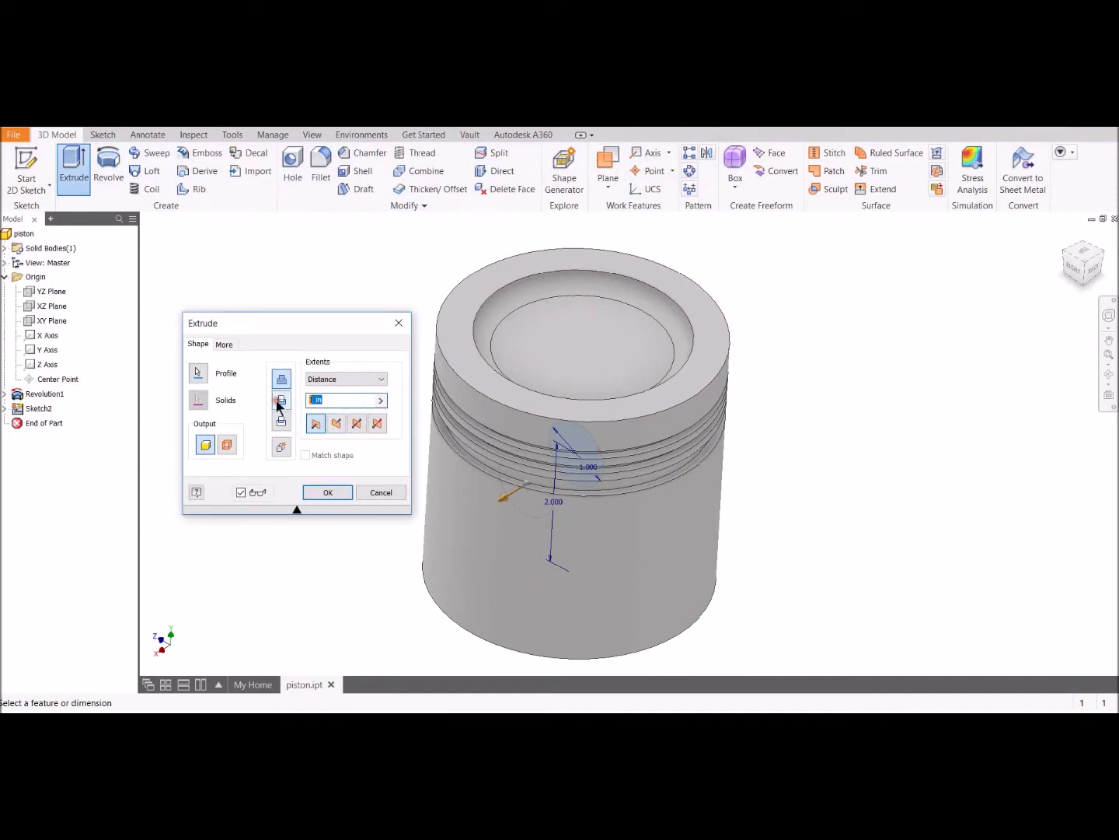
{"action": "type", "text": "5"}
{"action": "left_click", "coordinate": [358, 423]}
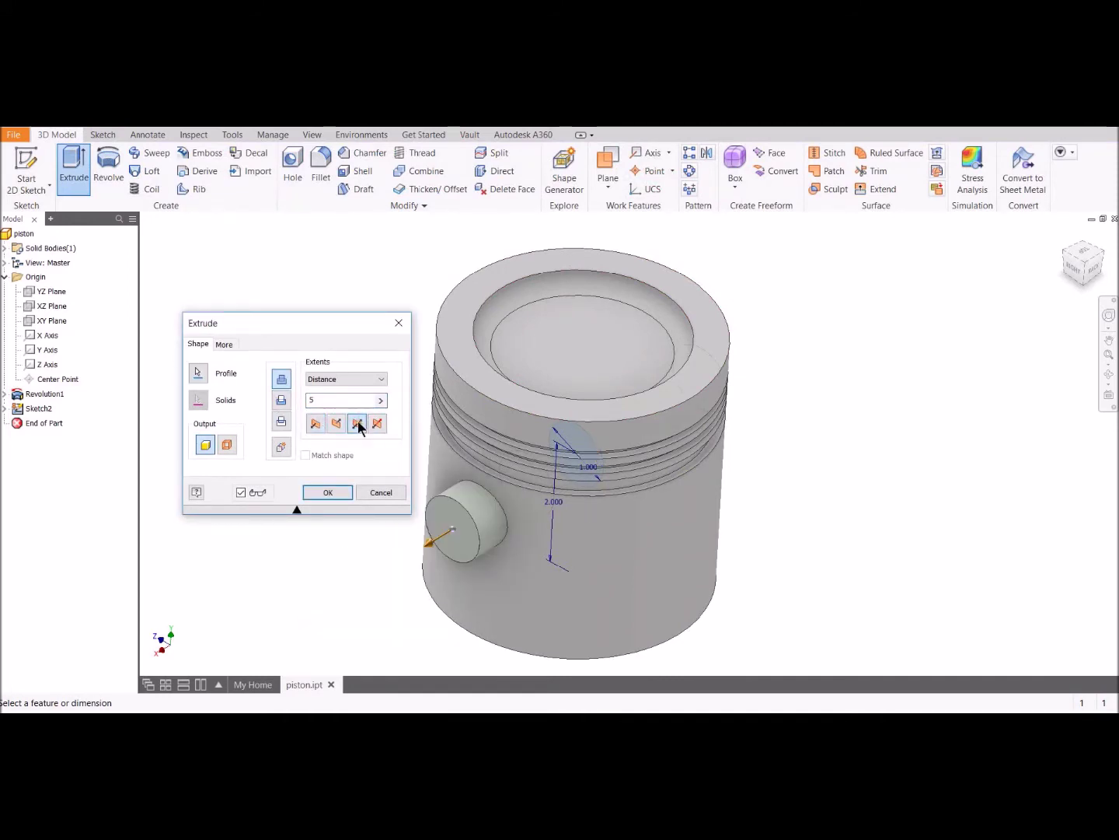
{"action": "left_click", "coordinate": [282, 399]}
{"action": "left_click", "coordinate": [329, 494]}
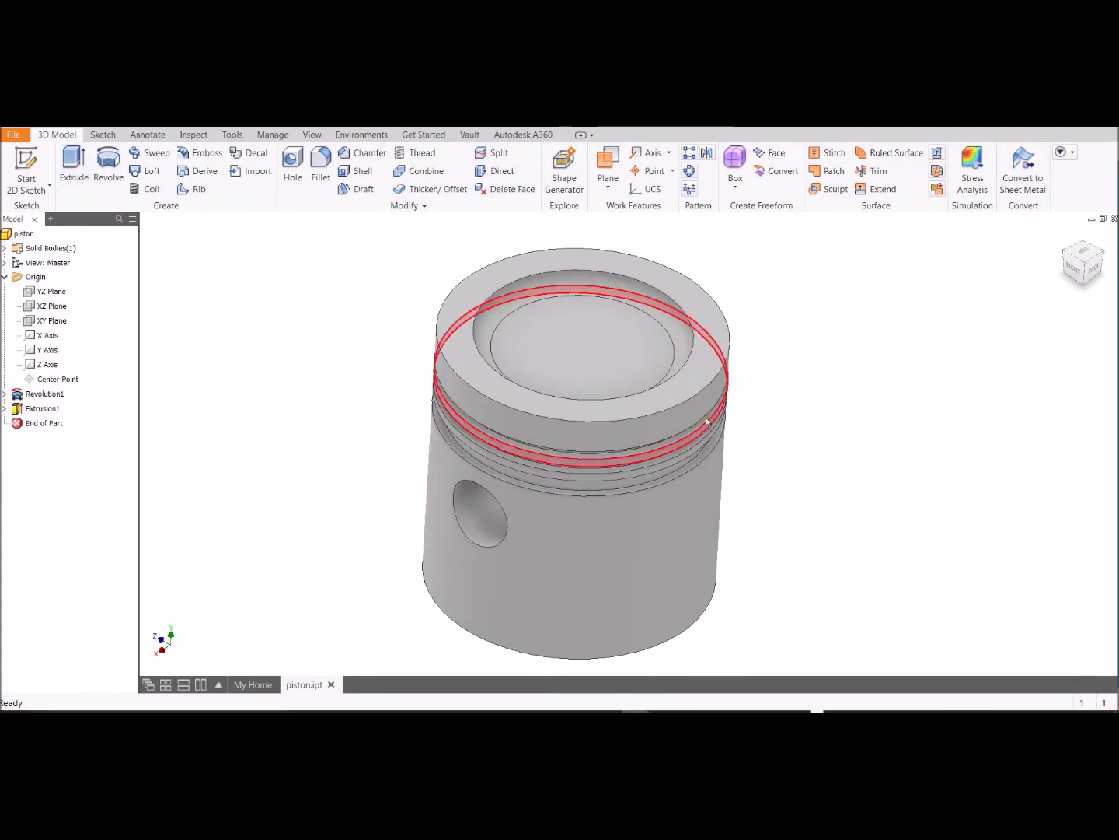
Step: Create a work plane offset 2 in from the YZ plane
{"action": "left_click", "coordinate": [606, 190]}
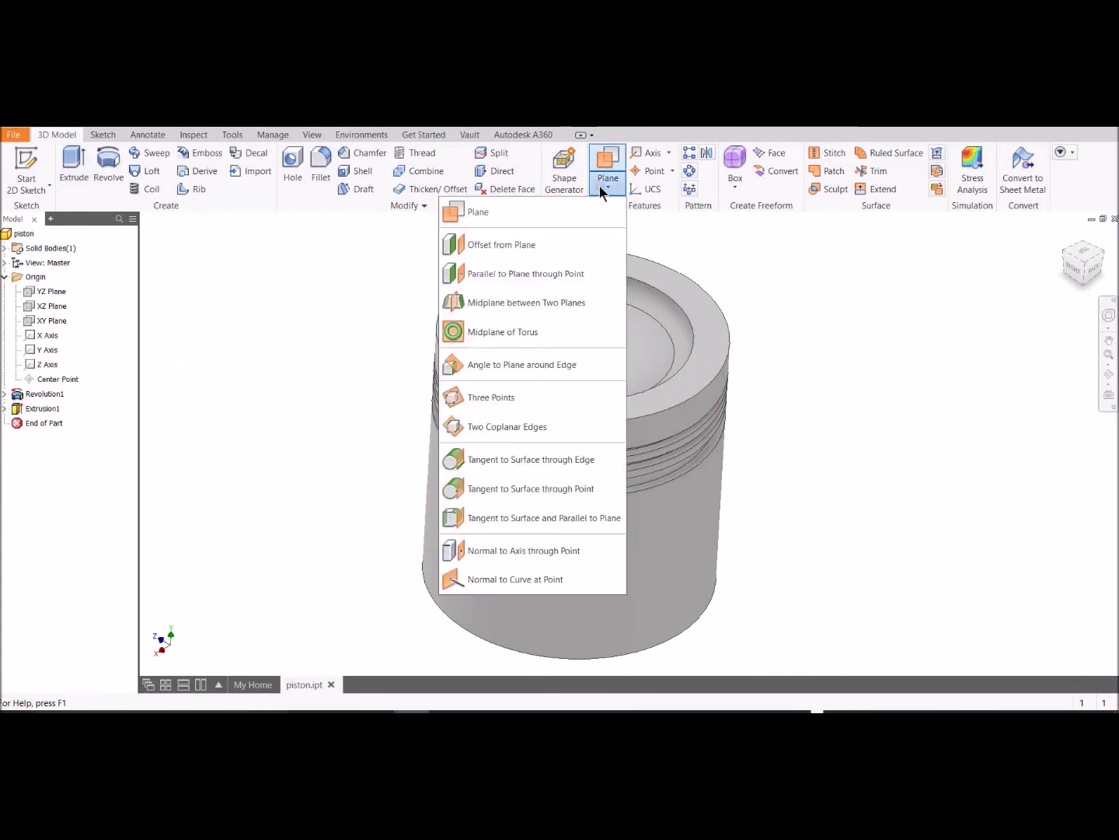
{"action": "left_click", "coordinate": [555, 245]}
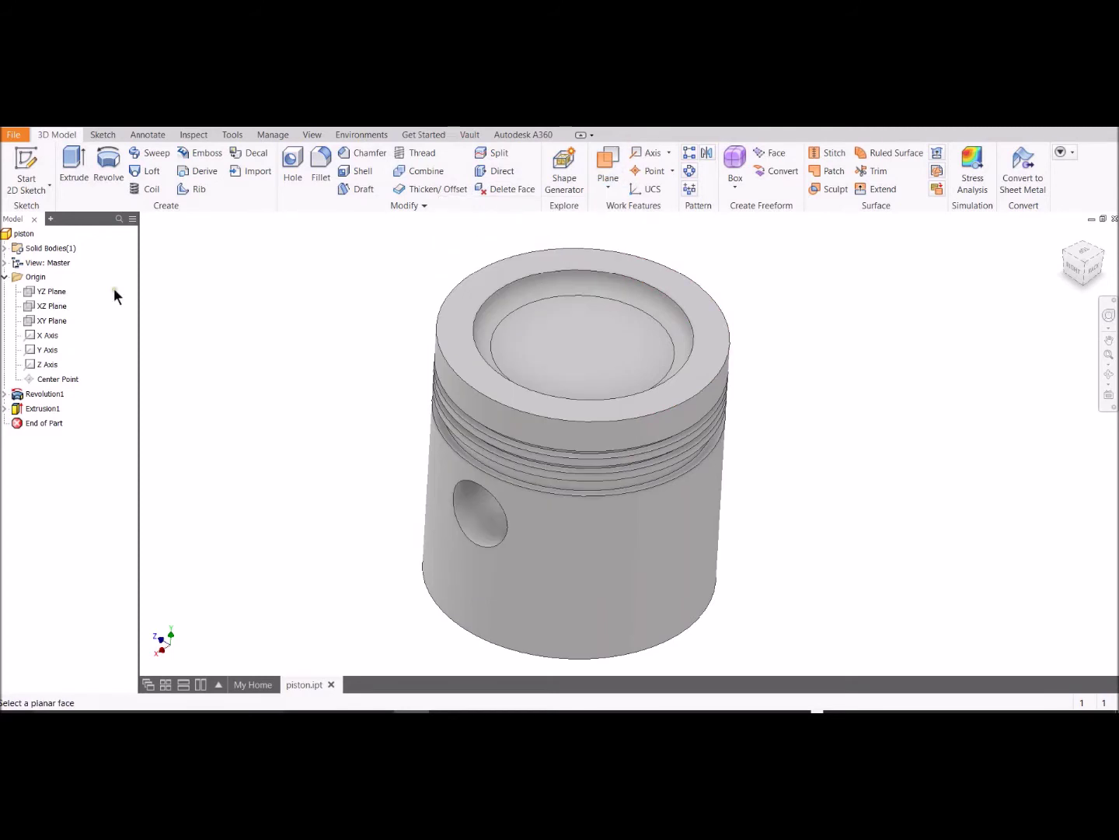
{"action": "left_click", "coordinate": [51, 292]}
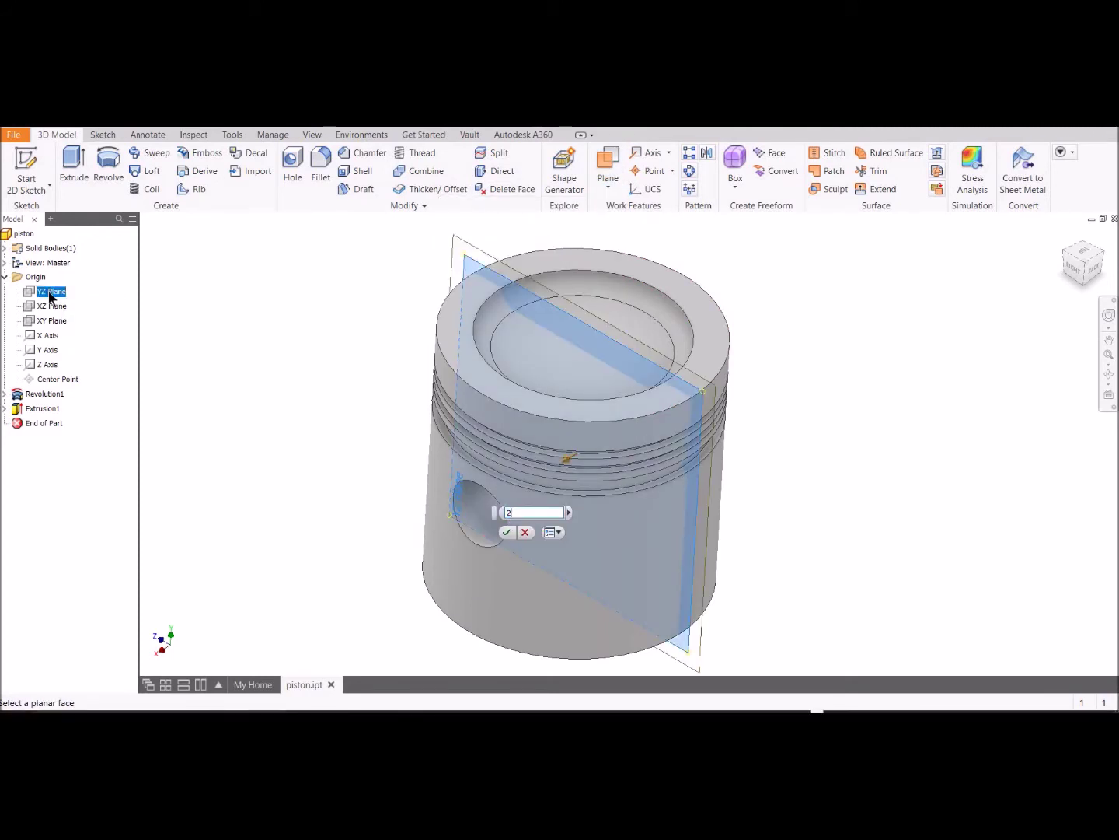
{"action": "type", "text": "2"}
{"action": "key", "text": "Return"}
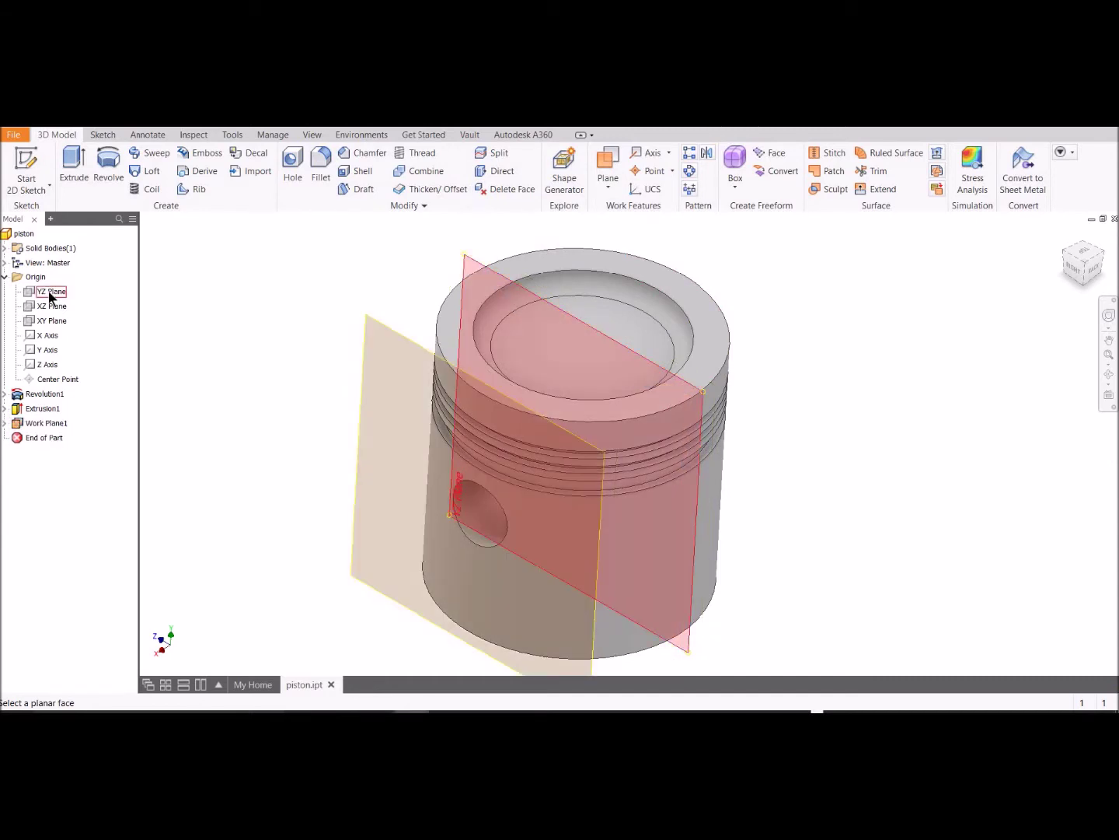
Step: Start a sketch on the offset work plane and project the piston skirt's outline and pin hole as construction geometry
{"action": "left_click", "coordinate": [21, 157]}
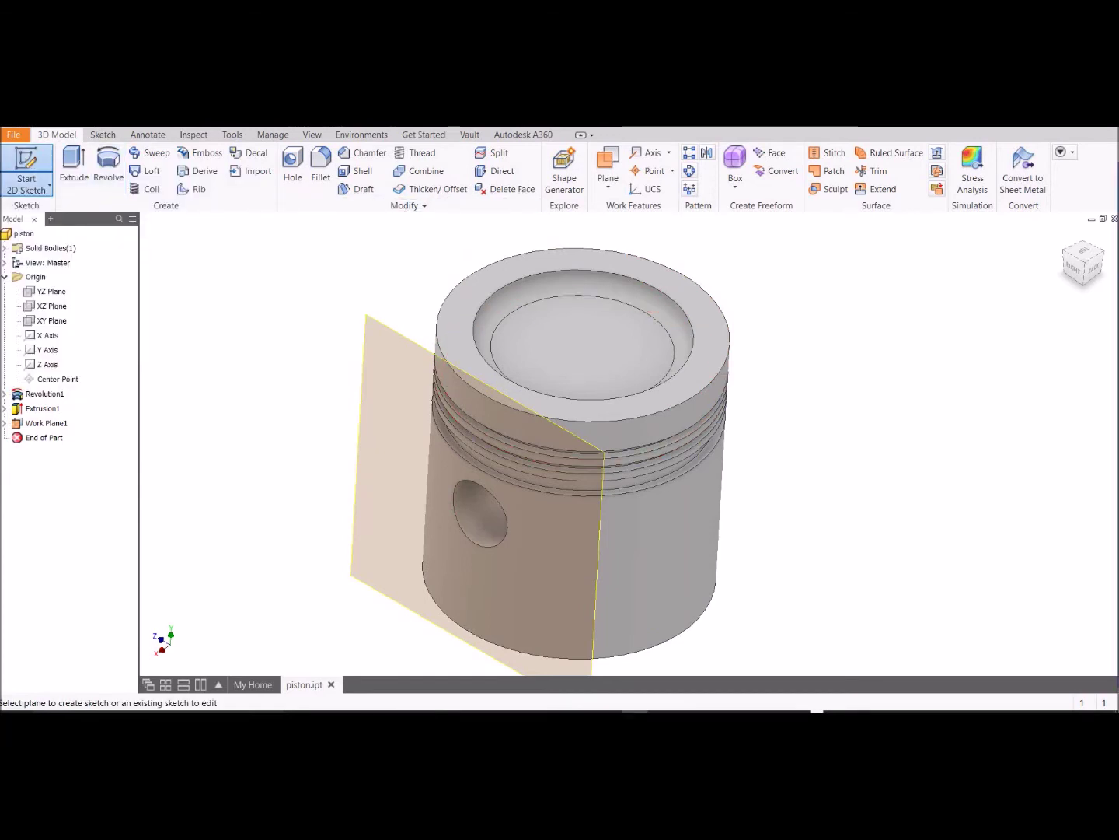
{"action": "left_click", "coordinate": [384, 346]}
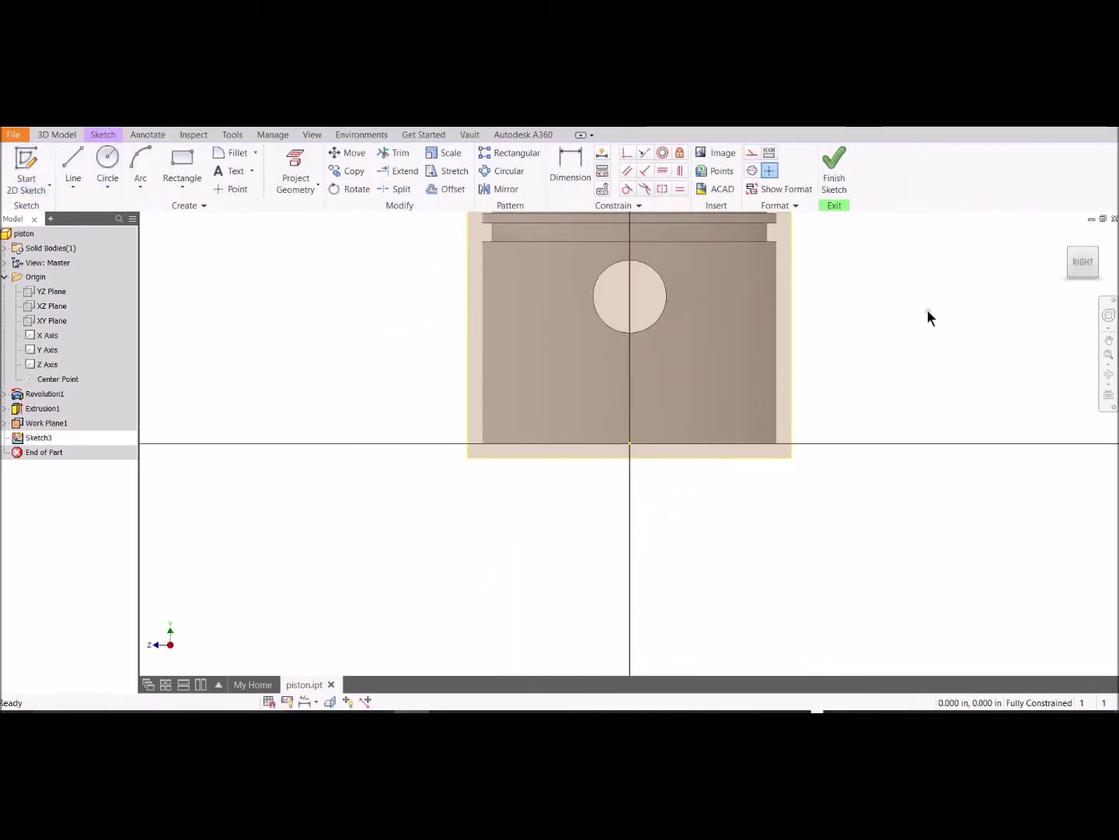
{"action": "left_click", "coordinate": [295, 167]}
{"action": "left_click", "coordinate": [388, 552]}
{"action": "scroll", "coordinate": [702, 381], "scroll_direction": "down", "scroll_amount": 3}
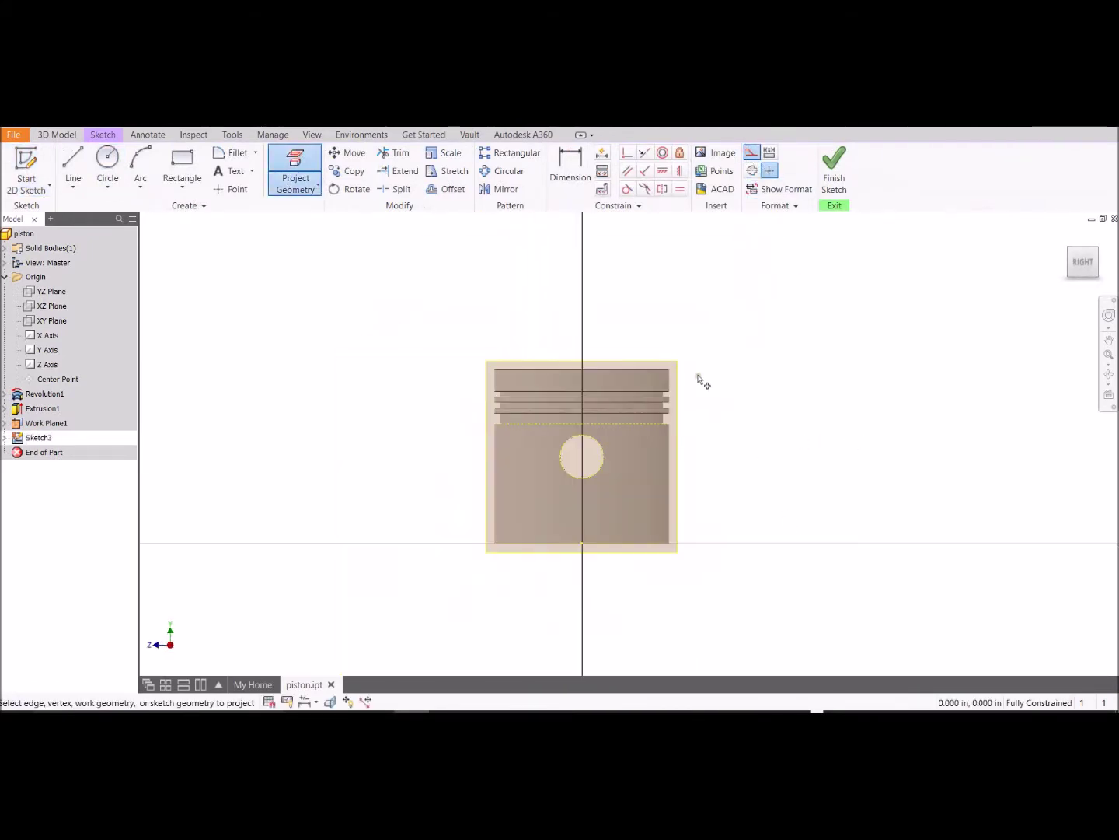
{"action": "scroll", "coordinate": [703, 385], "scroll_direction": "up", "scroll_amount": 5}
{"action": "key", "text": "F2"}
{"action": "left_click_drag", "start_coordinate": [698, 304], "coordinate": [705, 275]}
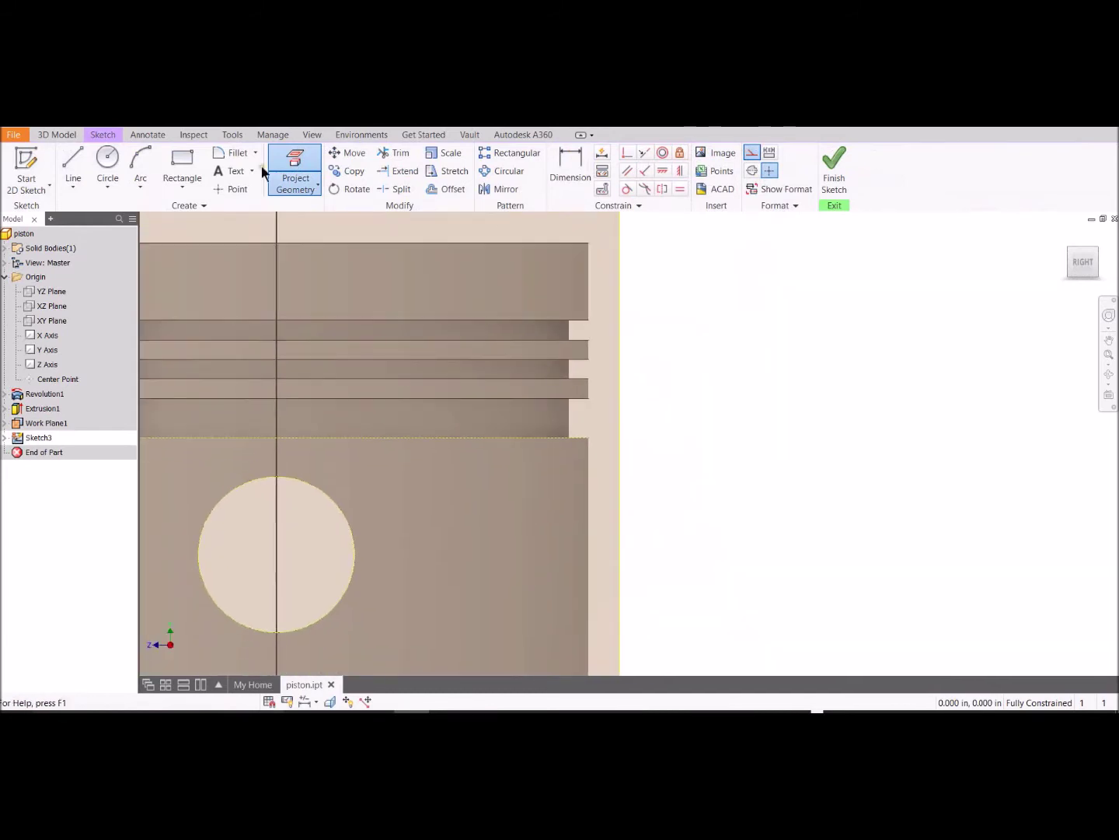
Step: Draw a 0.125 in construction line down from the skirt's upper corner, followed by a short horizontal one inward
{"action": "left_click", "coordinate": [73, 159]}
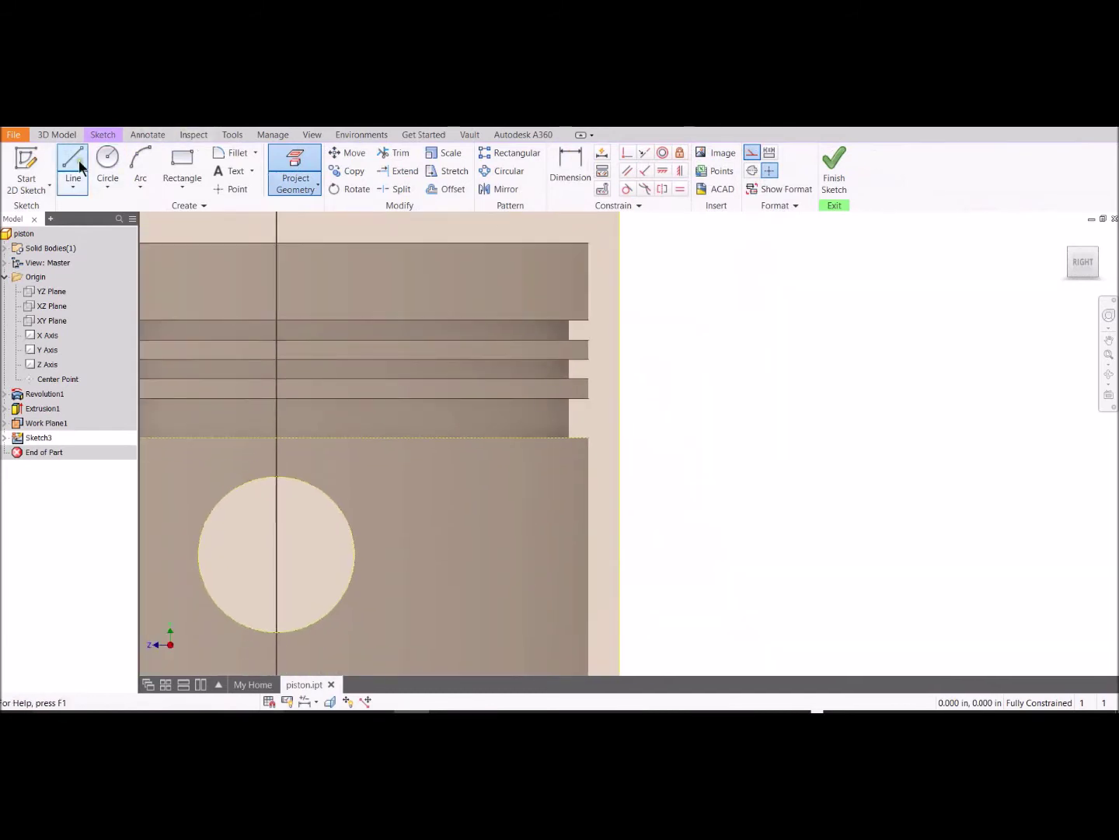
{"action": "left_click", "coordinate": [589, 439]}
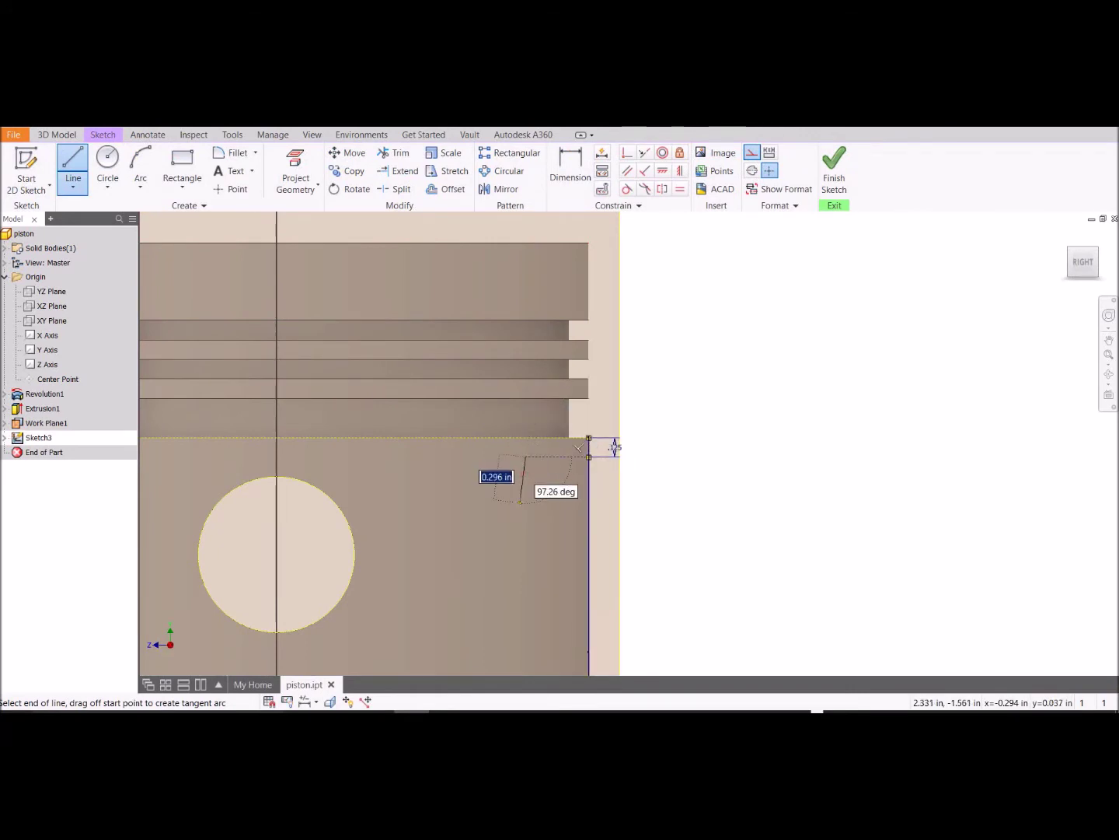
{"action": "key", "text": "Escape"}
Step: Draw a rectangle from the lower end of the 0.125 in line to the skirt's opposite bottom corner and finish the sketch
{"action": "left_click", "coordinate": [177, 158]}
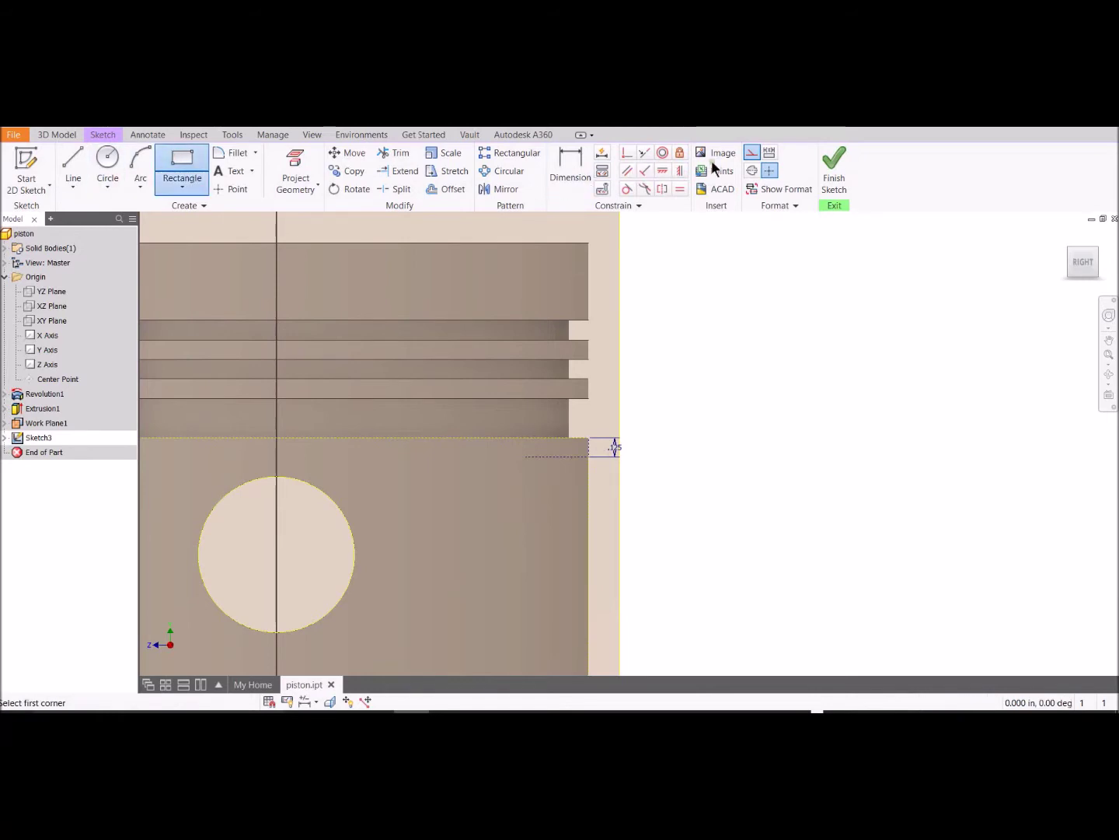
{"action": "left_click", "coordinate": [588, 457]}
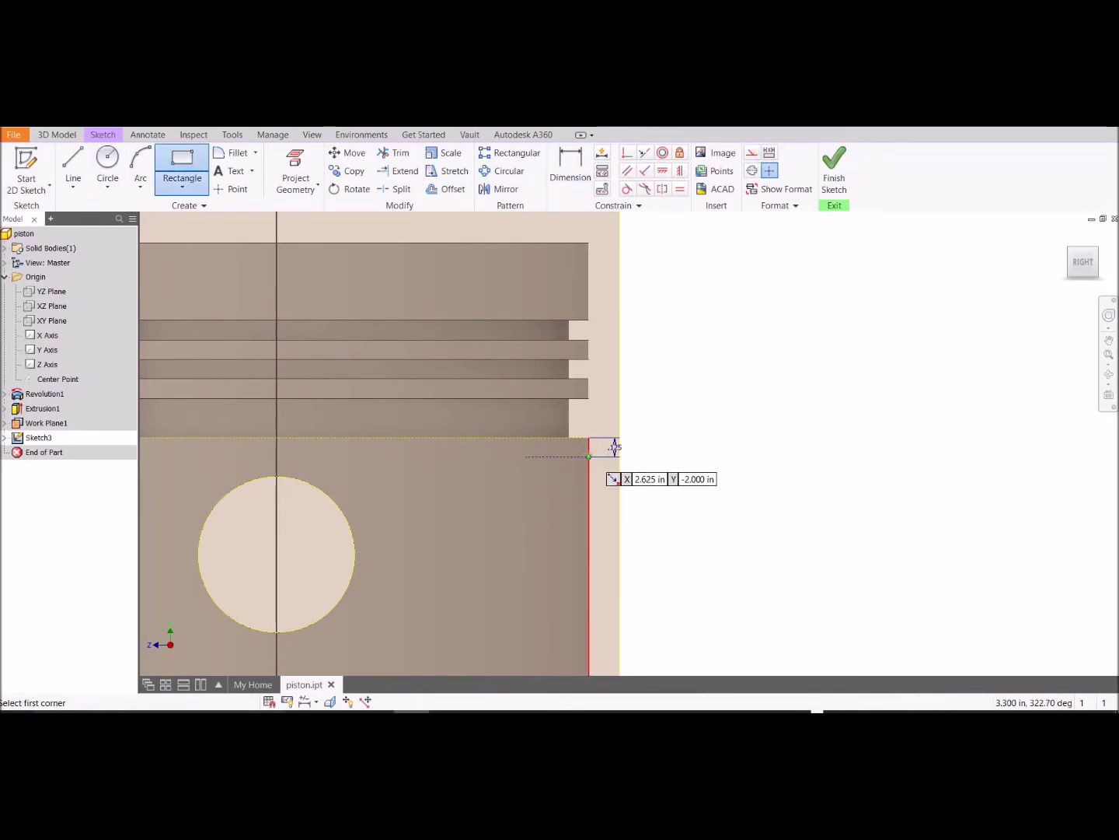
{"action": "scroll", "coordinate": [589, 457], "scroll_direction": "down", "scroll_amount": 5}
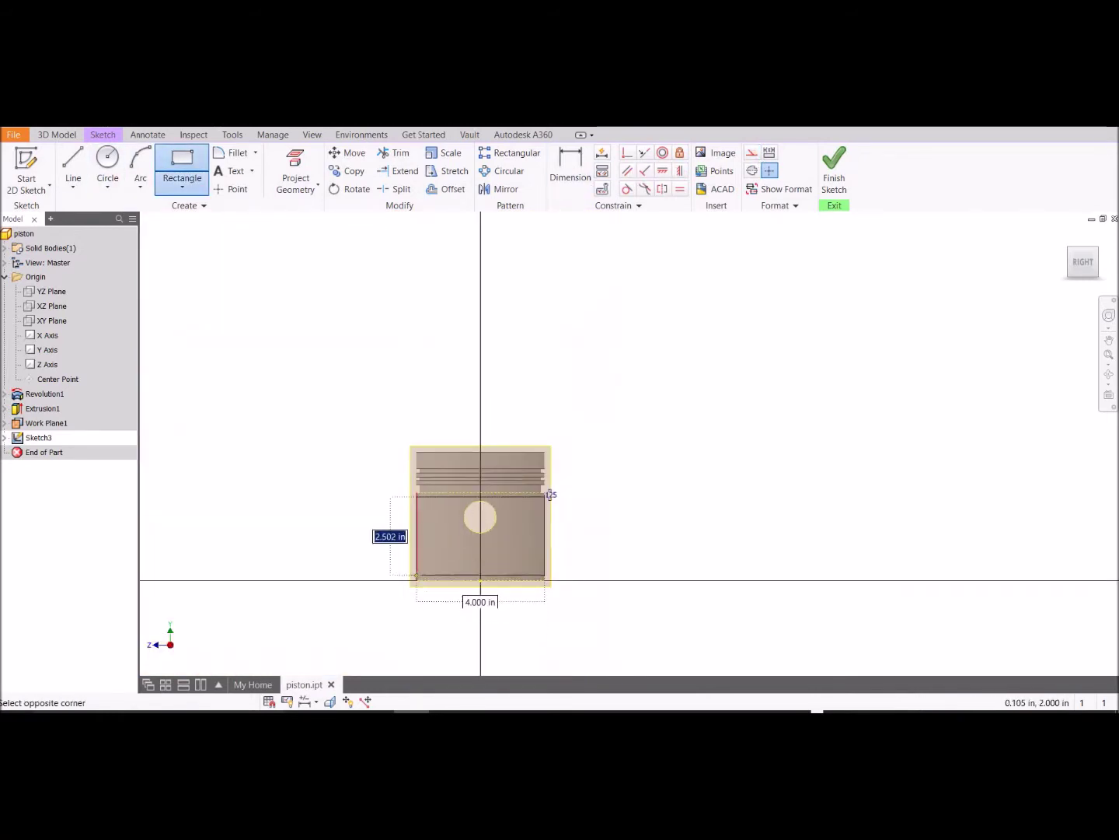
{"action": "left_click", "coordinate": [415, 580]}
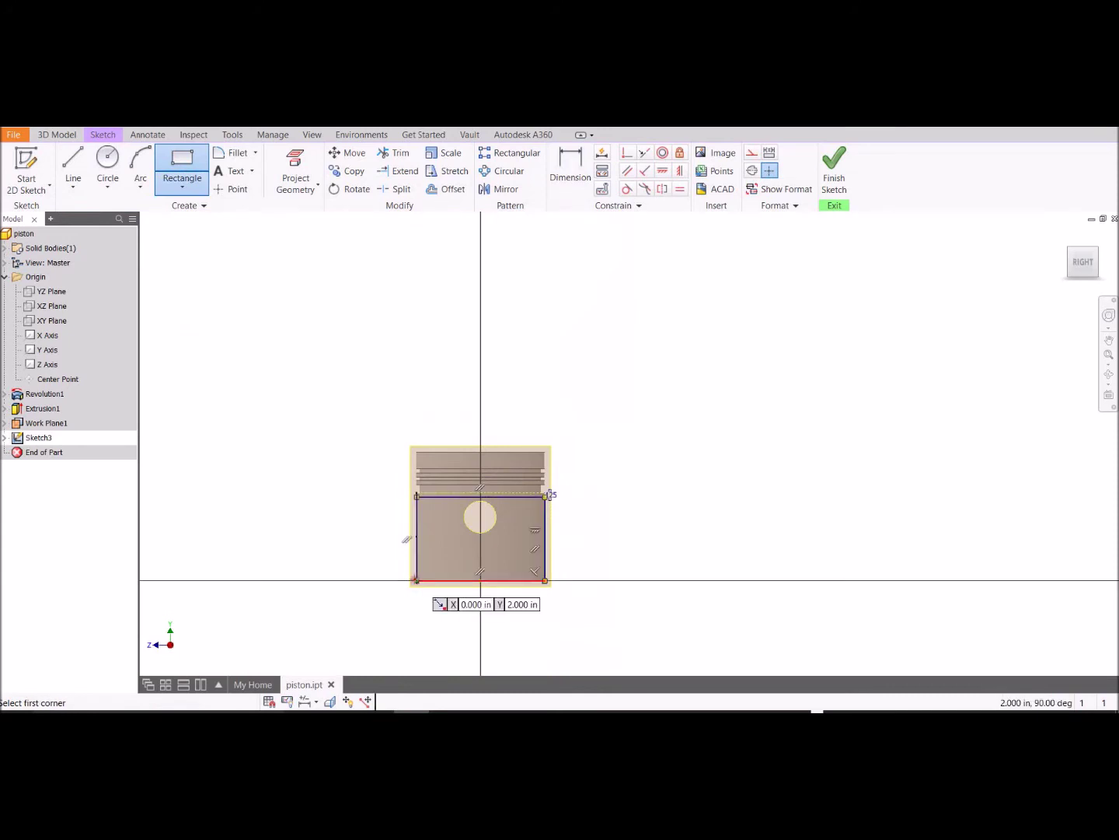
{"action": "left_click", "coordinate": [834, 182]}
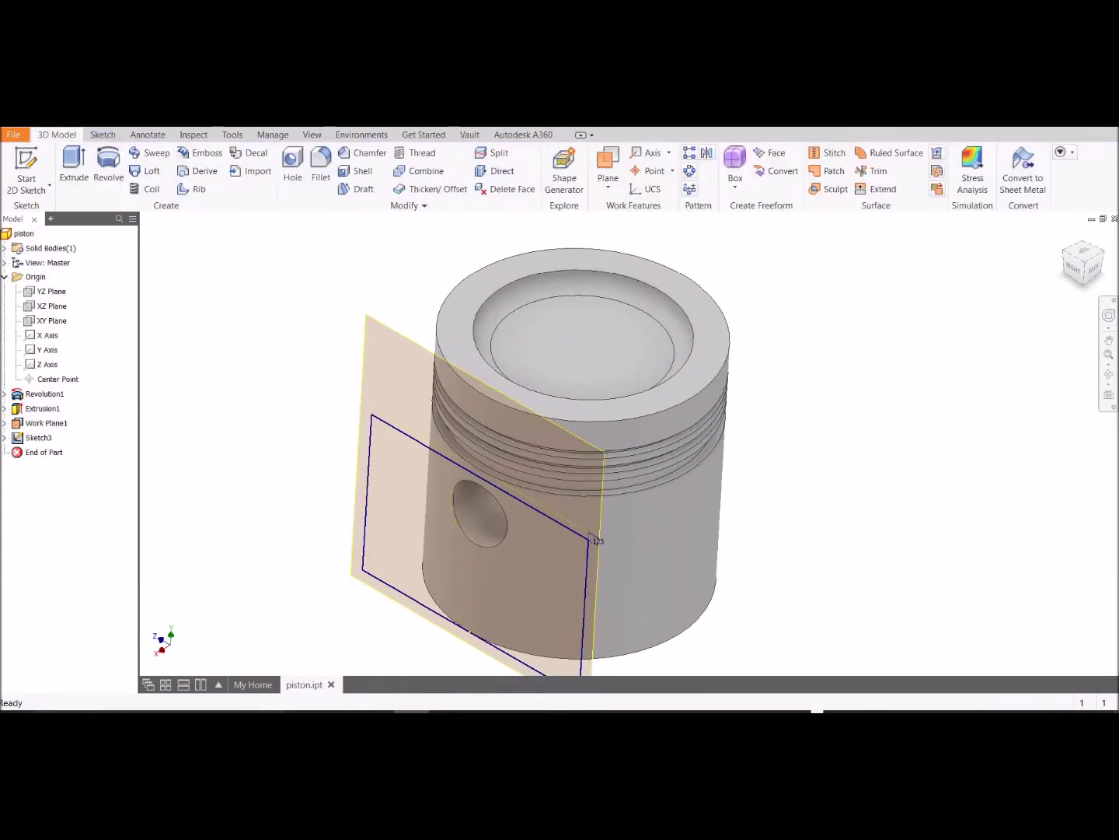
Step: Extrude the rectangle as a 0.5 in cut toward the piston to form a flat around the pin hole
{"action": "left_click", "coordinate": [74, 163]}
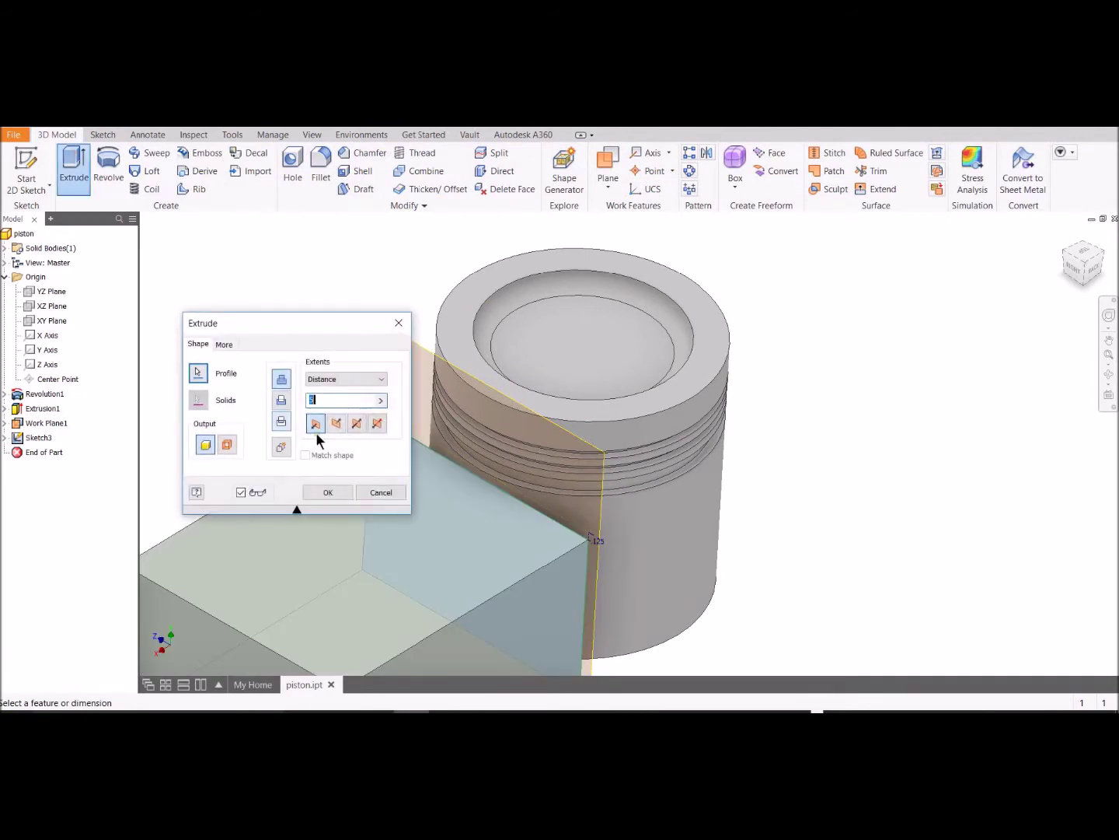
{"action": "type", "text": "0.5"}
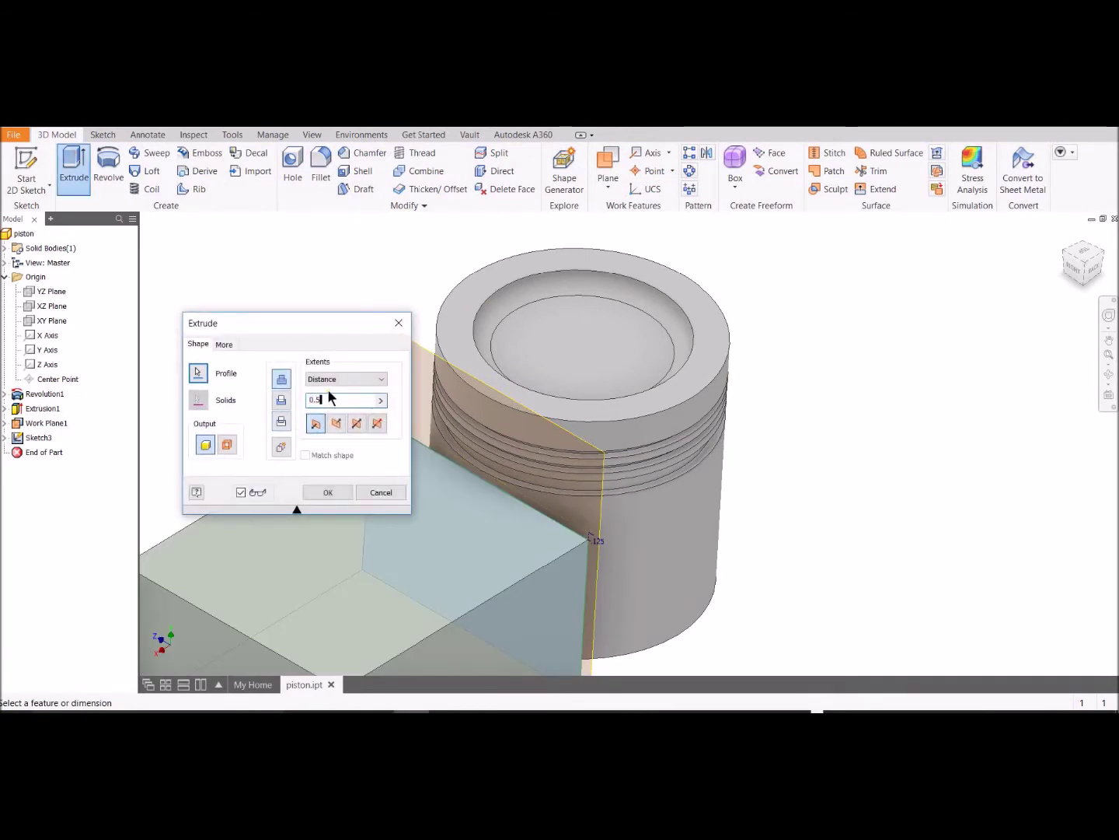
{"action": "left_click", "coordinate": [335, 423]}
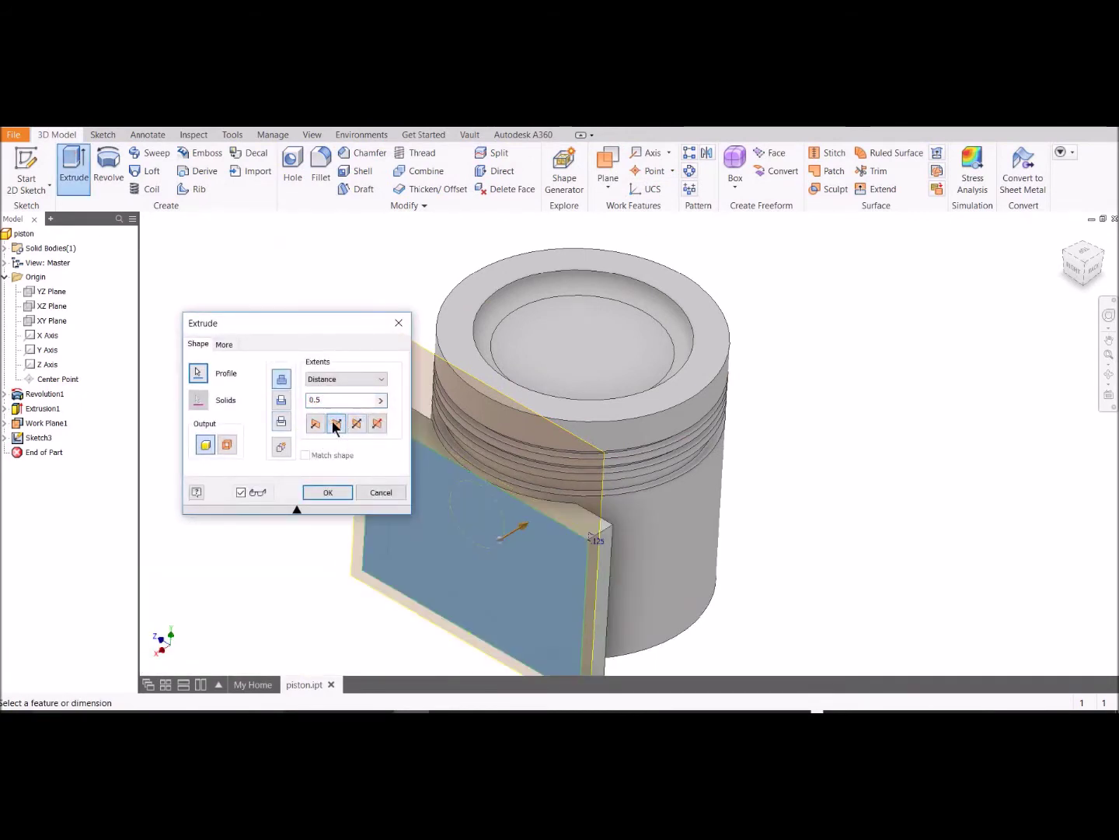
{"action": "left_click", "coordinate": [281, 400]}
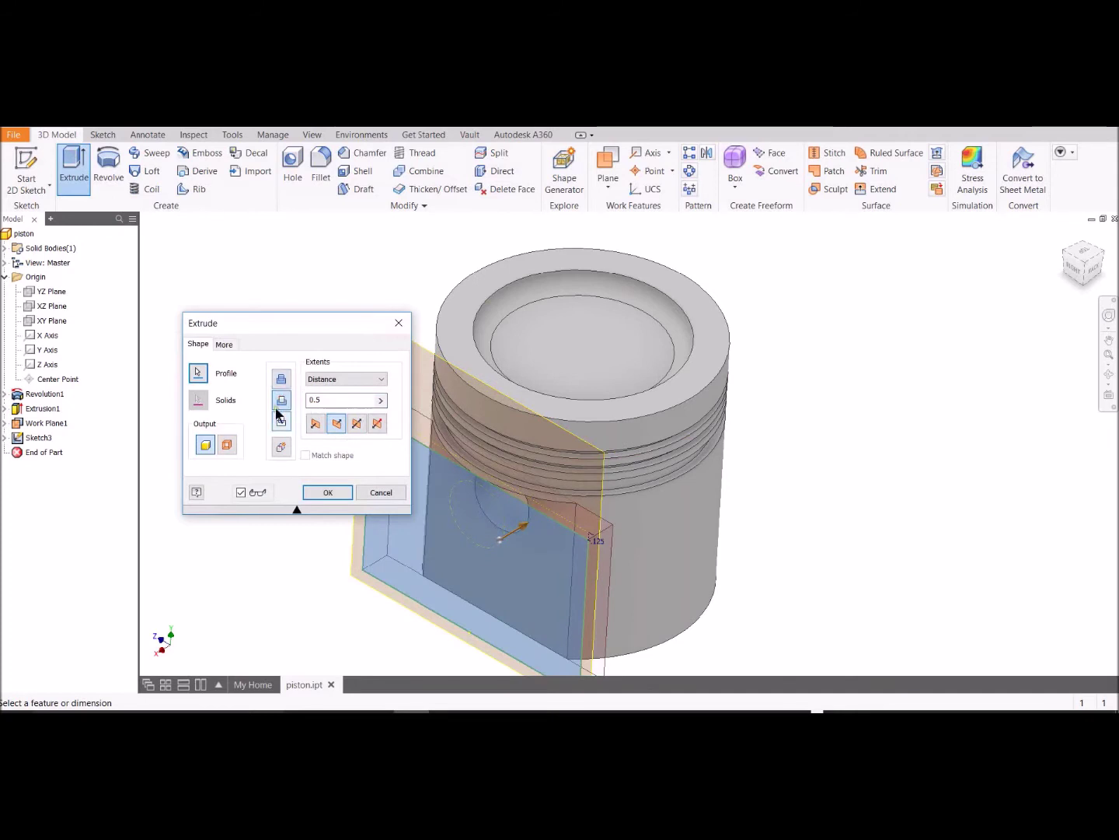
{"action": "left_click", "coordinate": [325, 493]}
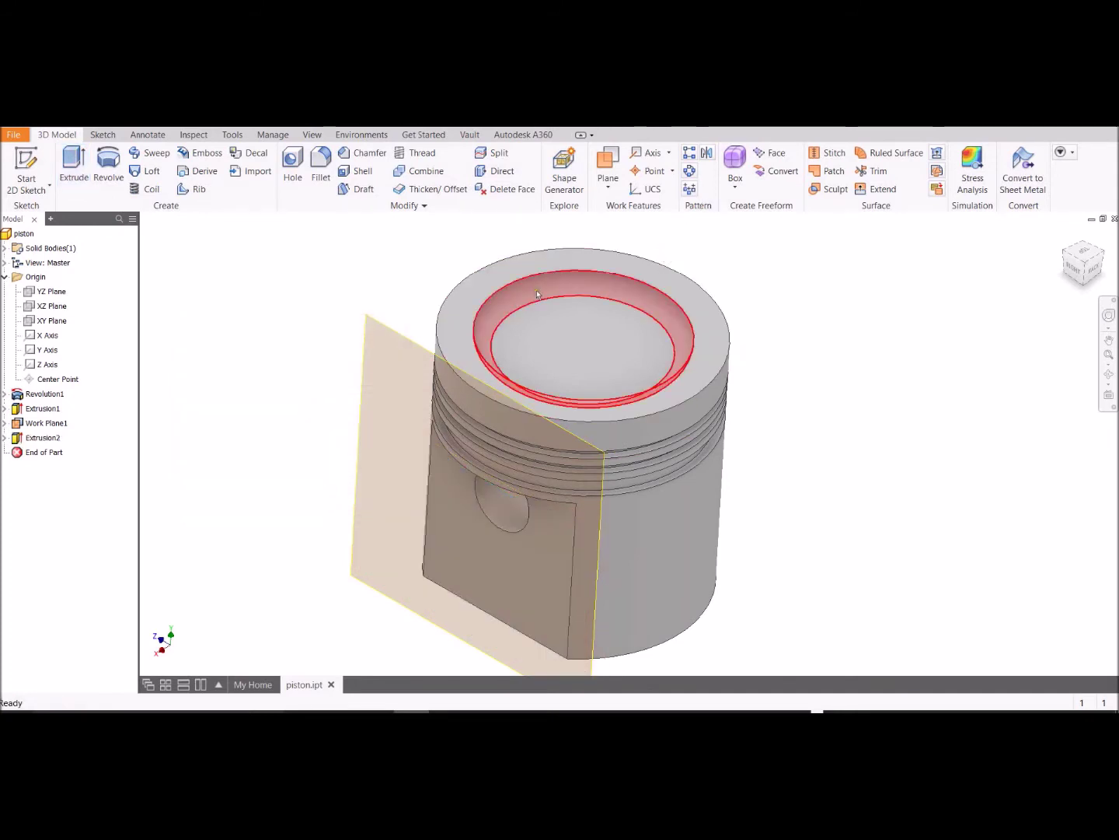
Step: Hide the offset work plane in front of the flat
{"action": "right_click", "coordinate": [28, 427]}
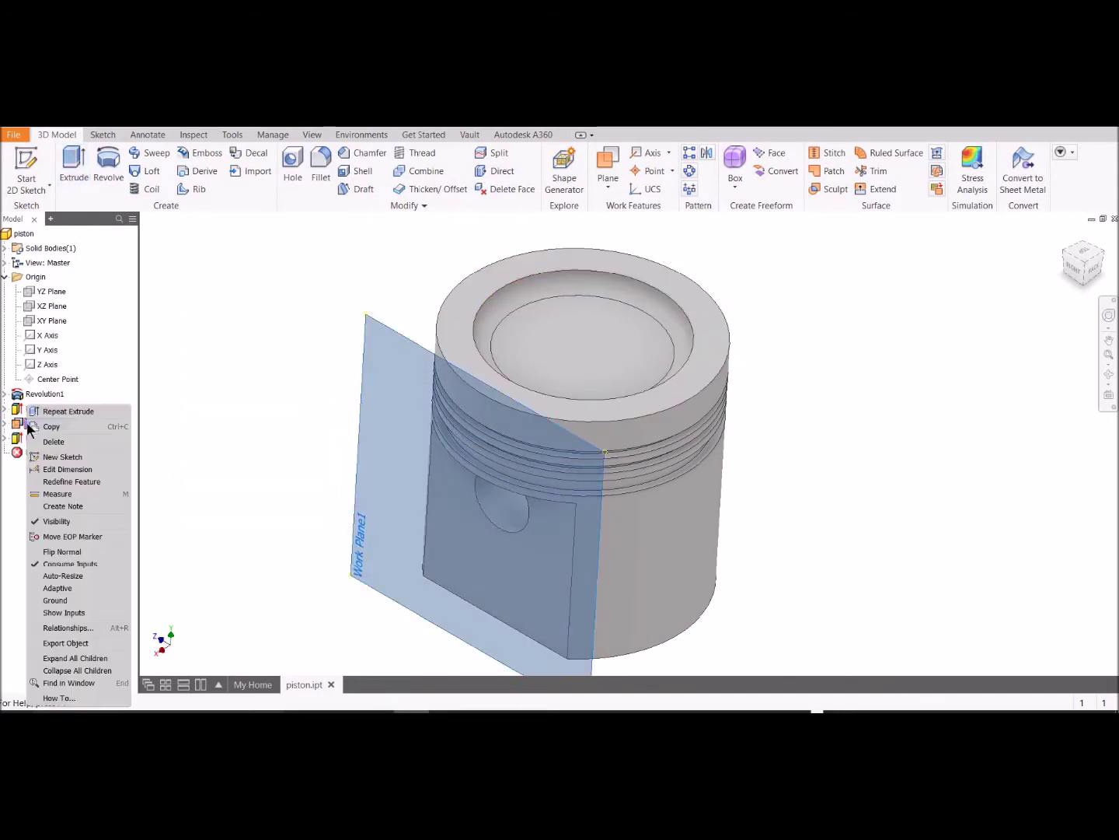
{"action": "left_click", "coordinate": [69, 521]}
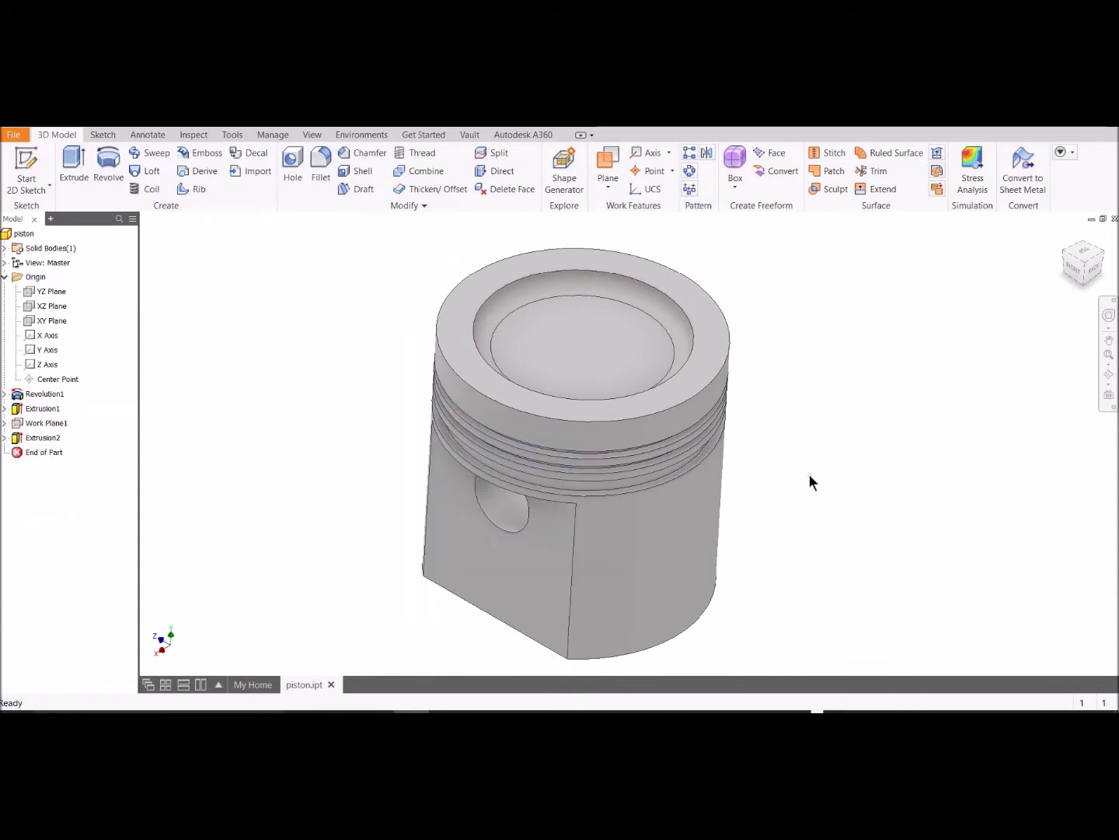
{"action": "mouse_move", "coordinate": [809, 474]}
{"action": "middle_mouse_down", "text": "shift"}
{"action": "mouse_move", "coordinate": [804, 444]}
{"action": "mouse_move", "coordinate": [797, 470]}
{"action": "mouse_move", "coordinate": [805, 445]}
{"action": "middle_mouse_up", "text": "shift"}
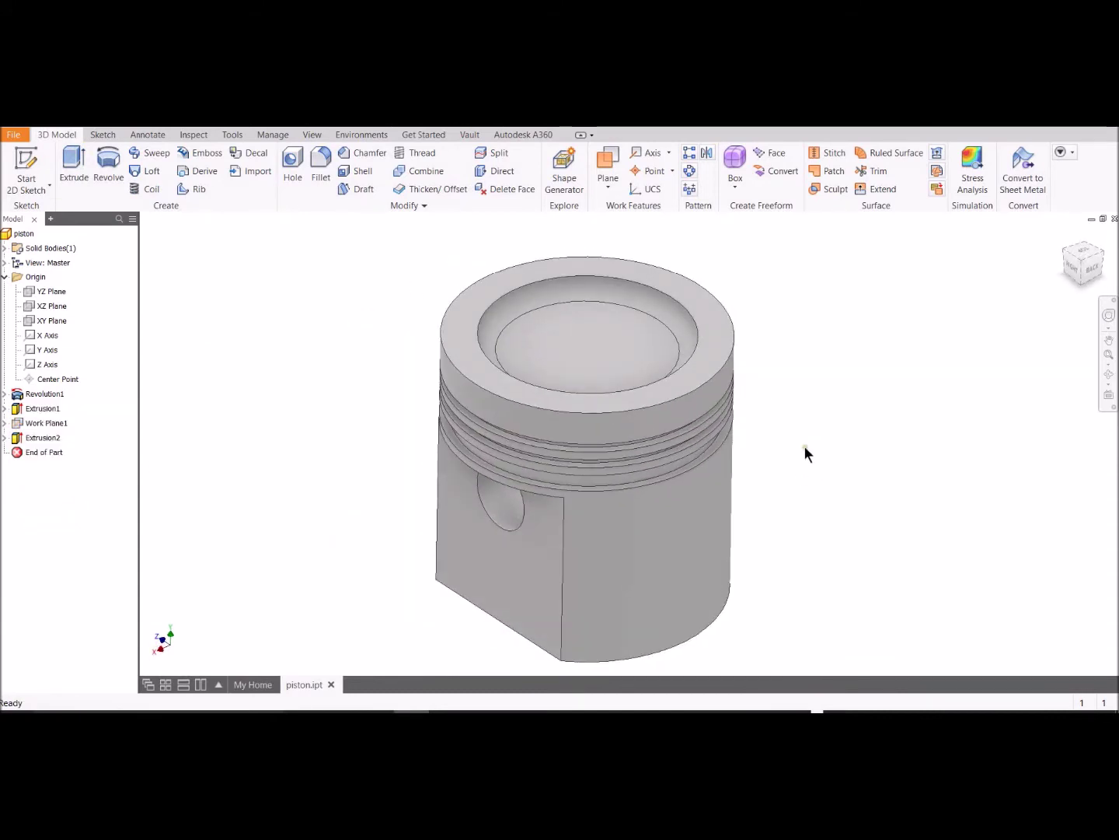
Step: Mirror the flat cut about the YZ plane to the opposite side of the piston
{"action": "left_click", "coordinate": [706, 153]}
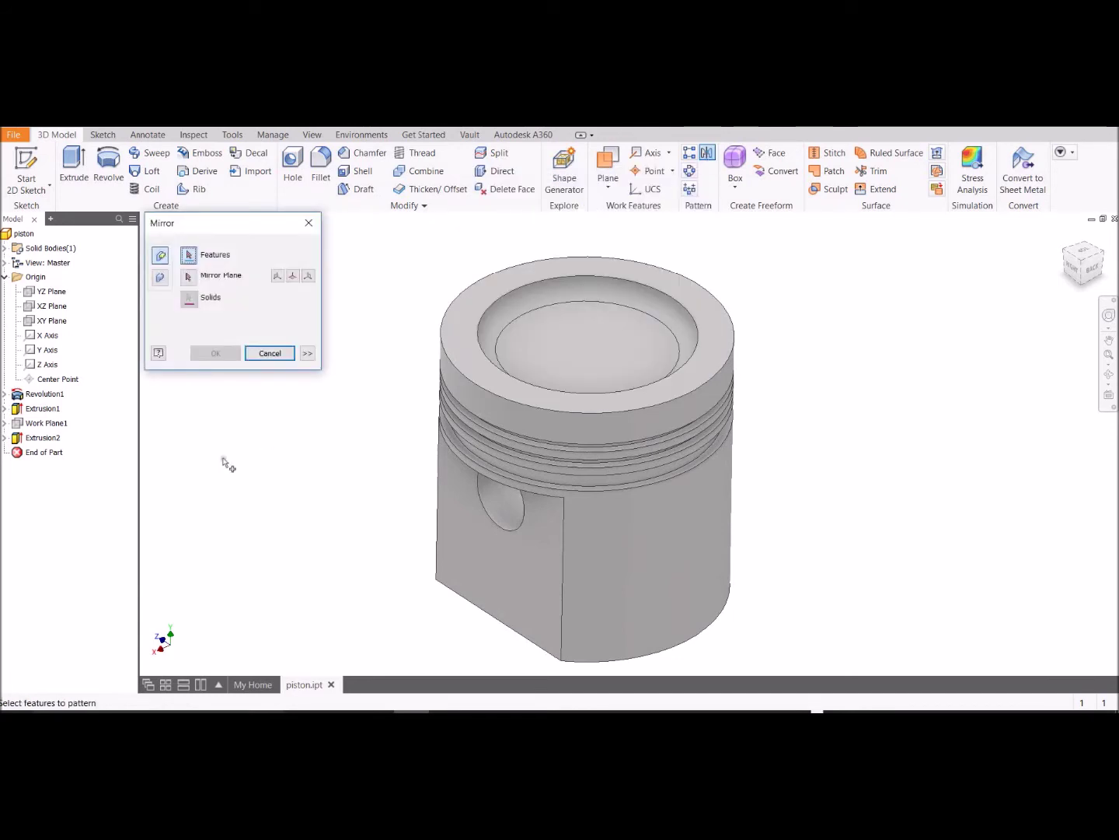
{"action": "left_click", "coordinate": [16, 438]}
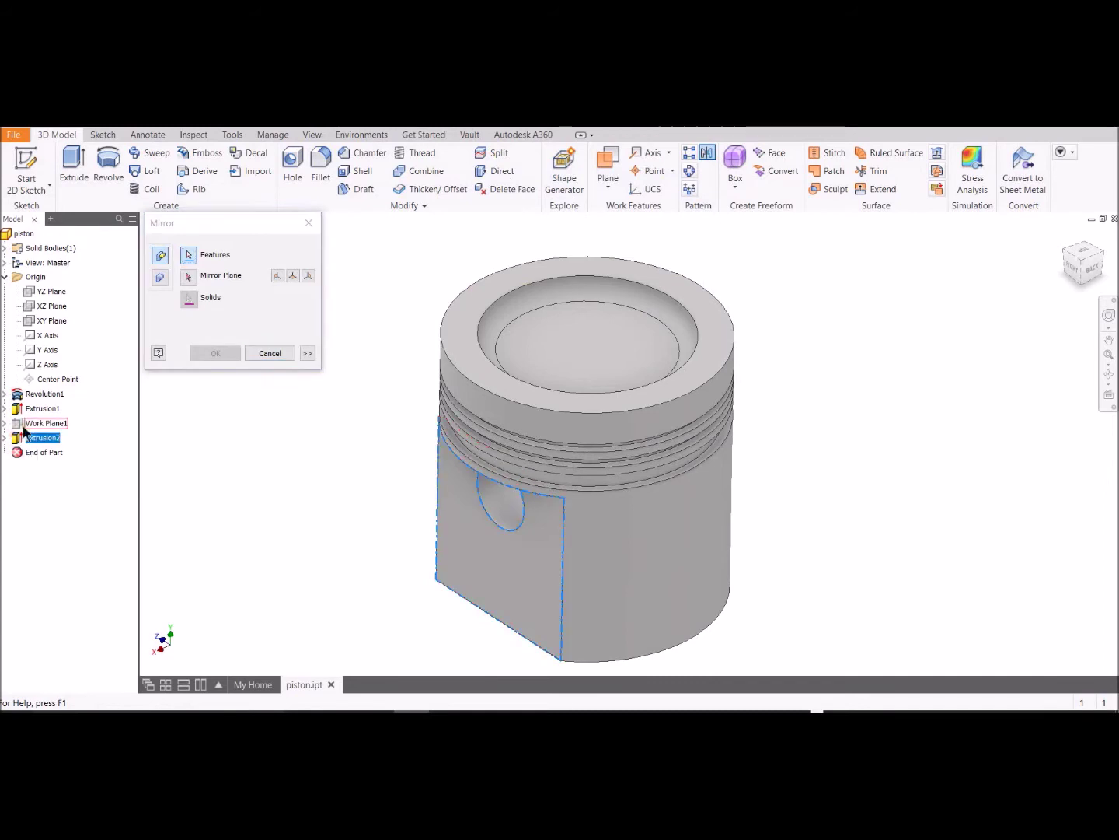
{"action": "left_click", "coordinate": [52, 296]}
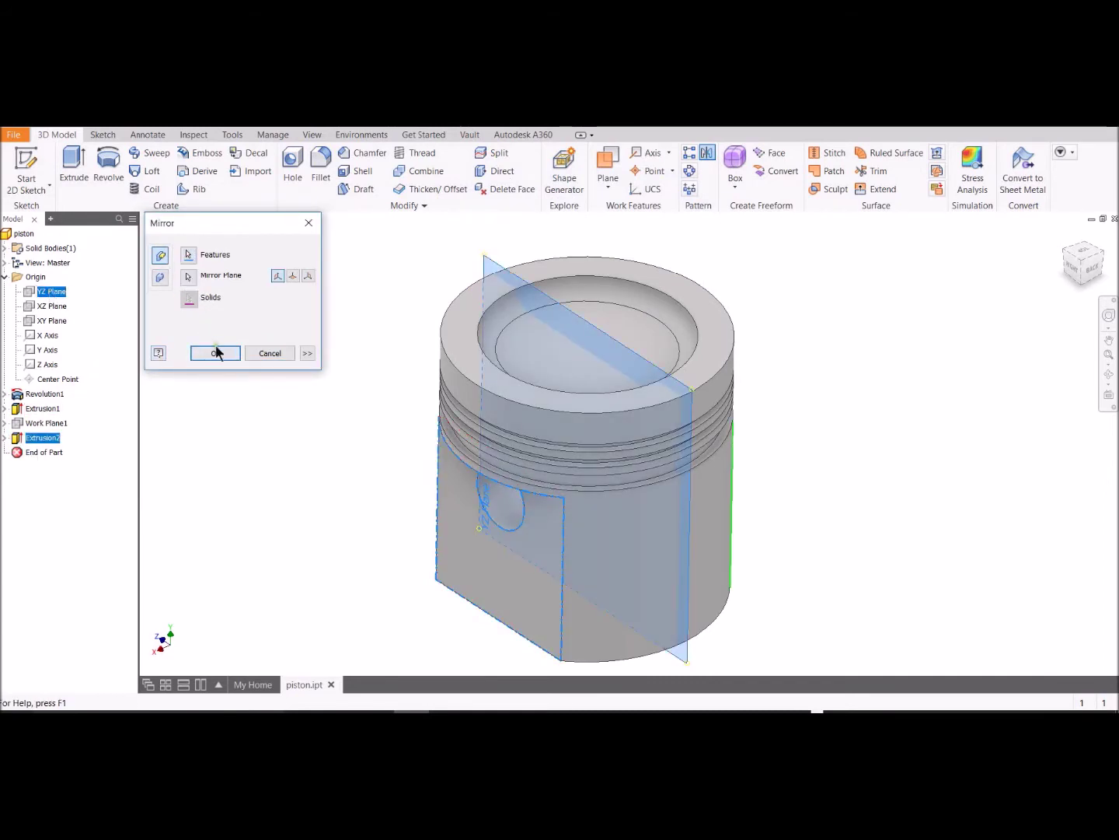
{"action": "left_click", "coordinate": [222, 353]}
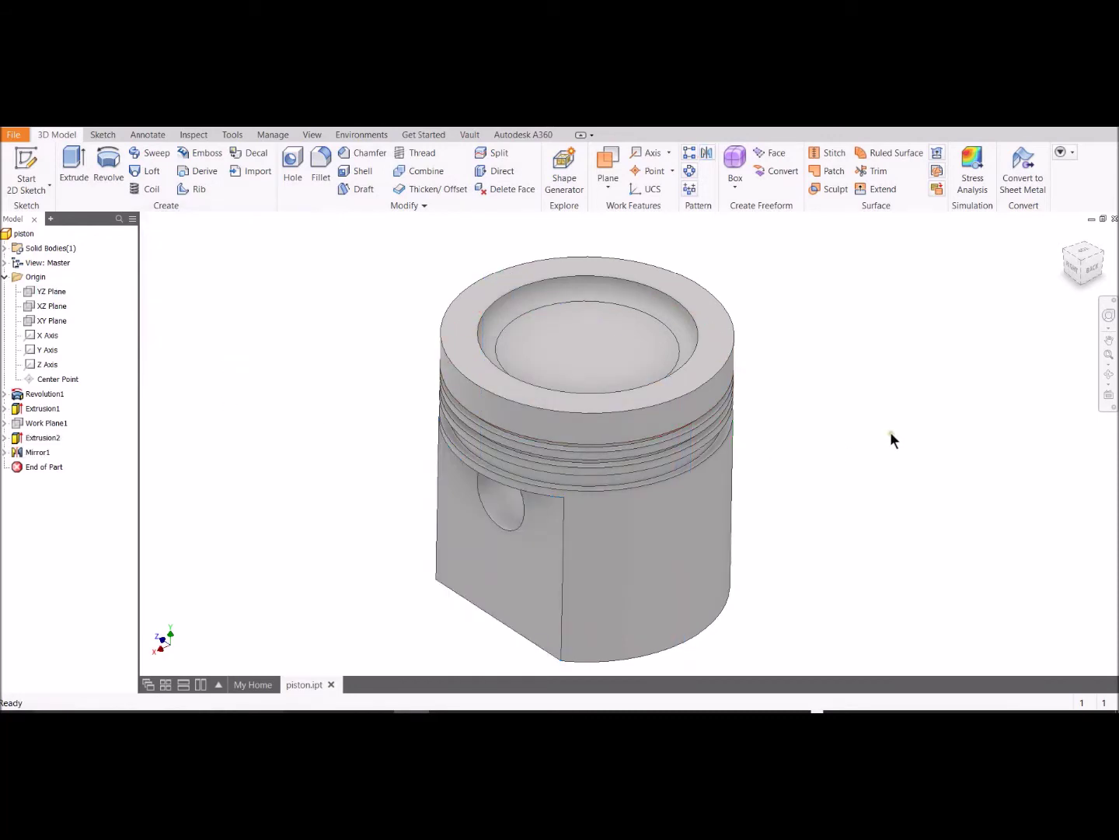
Step: Shell the piston inward with a 0.125 in wall thickness, removing the flat bottom face of the skirt
{"action": "mouse_move", "coordinate": [891, 430]}
{"action": "middle_mouse_down", "text": "shift"}
{"action": "mouse_move", "coordinate": [837, 399]}
{"action": "mouse_move", "coordinate": [755, 425]}
{"action": "mouse_move", "coordinate": [874, 400]}
{"action": "mouse_move", "coordinate": [883, 374]}
{"action": "mouse_move", "coordinate": [864, 412]}
{"action": "mouse_move", "coordinate": [771, 431]}
{"action": "mouse_move", "coordinate": [844, 432]}
{"action": "mouse_move", "coordinate": [882, 411]}
{"action": "middle_mouse_up", "text": "shift"}
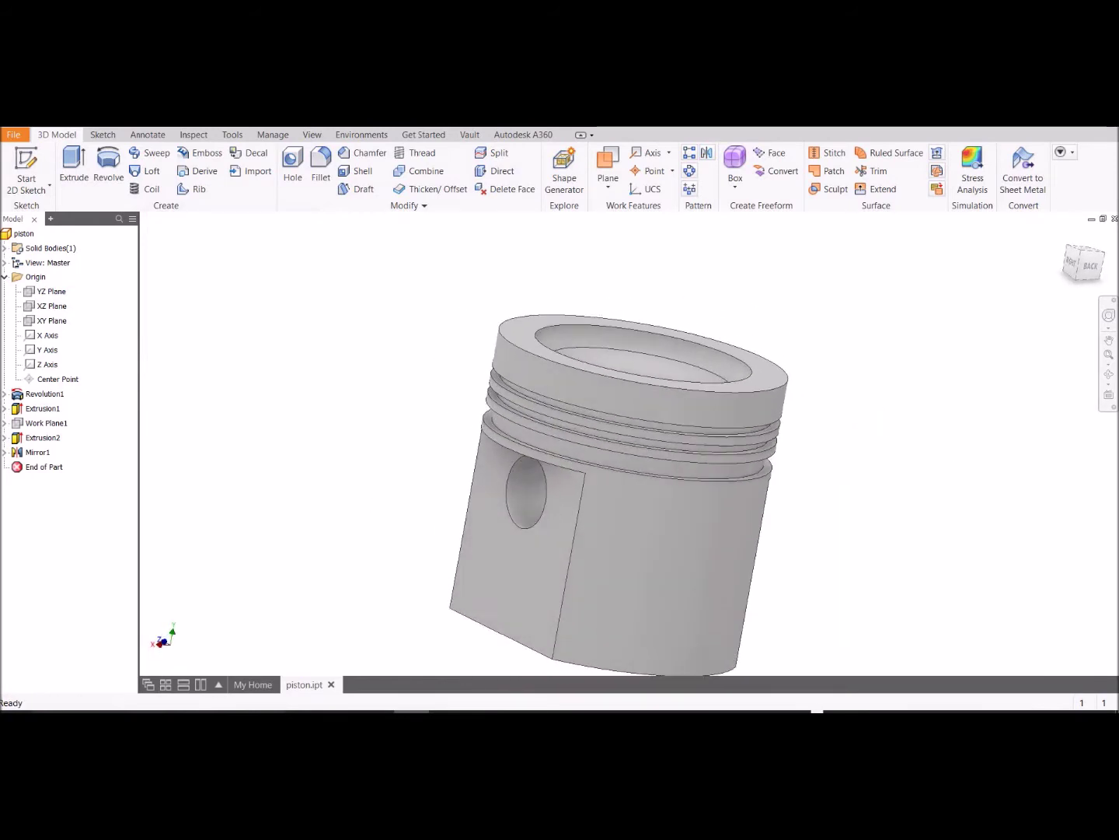
{"action": "scroll", "coordinate": [517, 353], "scroll_direction": "up", "scroll_amount": 3}
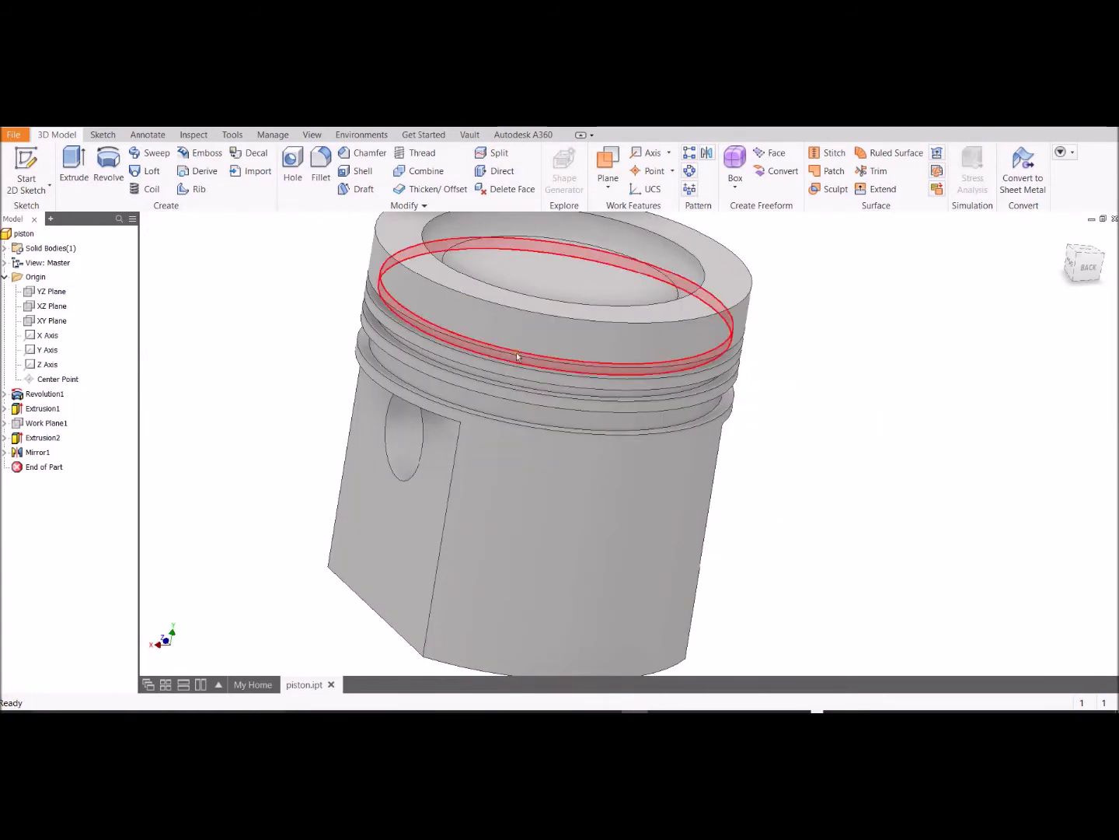
{"action": "left_click", "coordinate": [352, 169]}
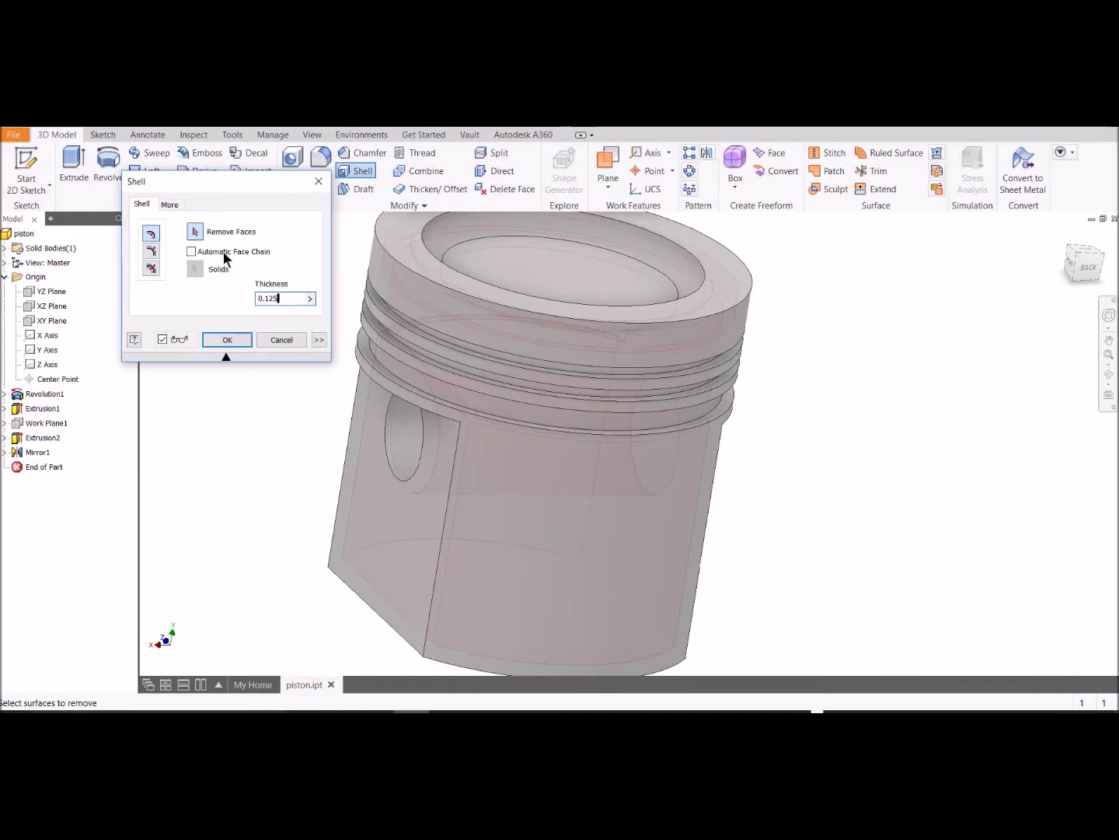
{"action": "scroll", "coordinate": [847, 494], "scroll_direction": "down", "scroll_amount": 3}
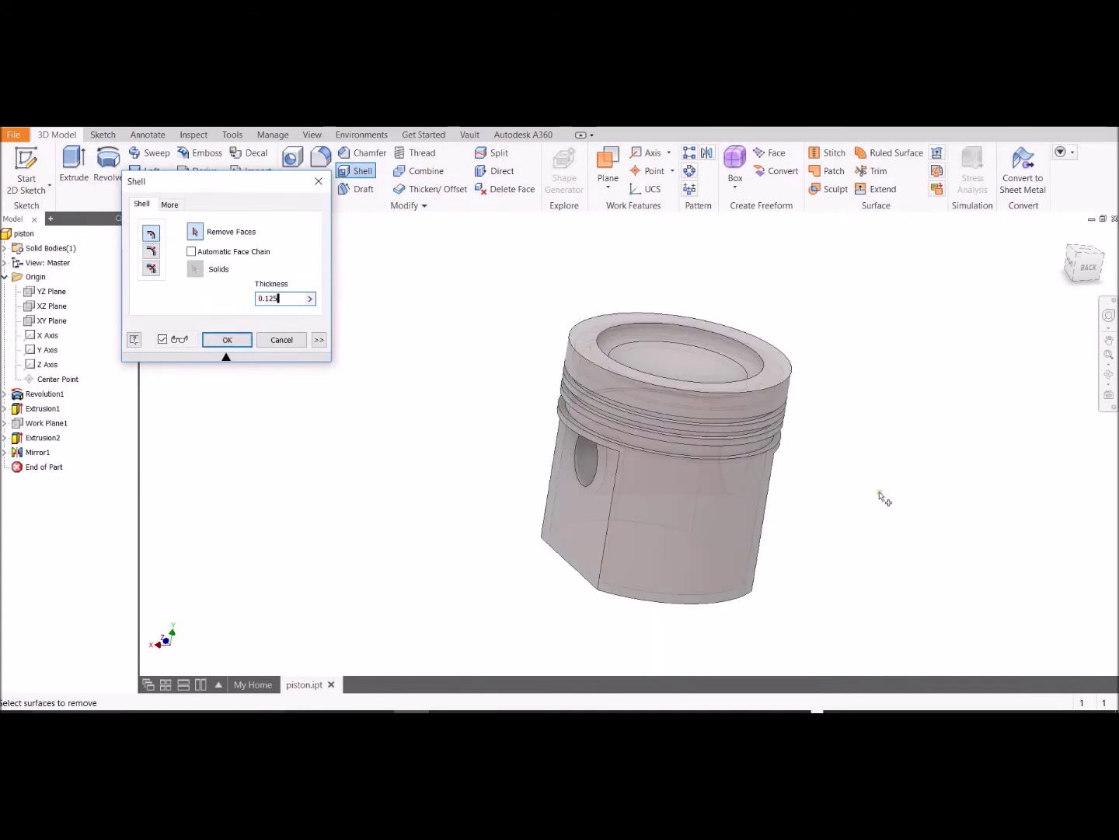
{"action": "middle_click_drag", "start_coordinate": [879, 492], "coordinate": [864, 428], "text": "shift"}
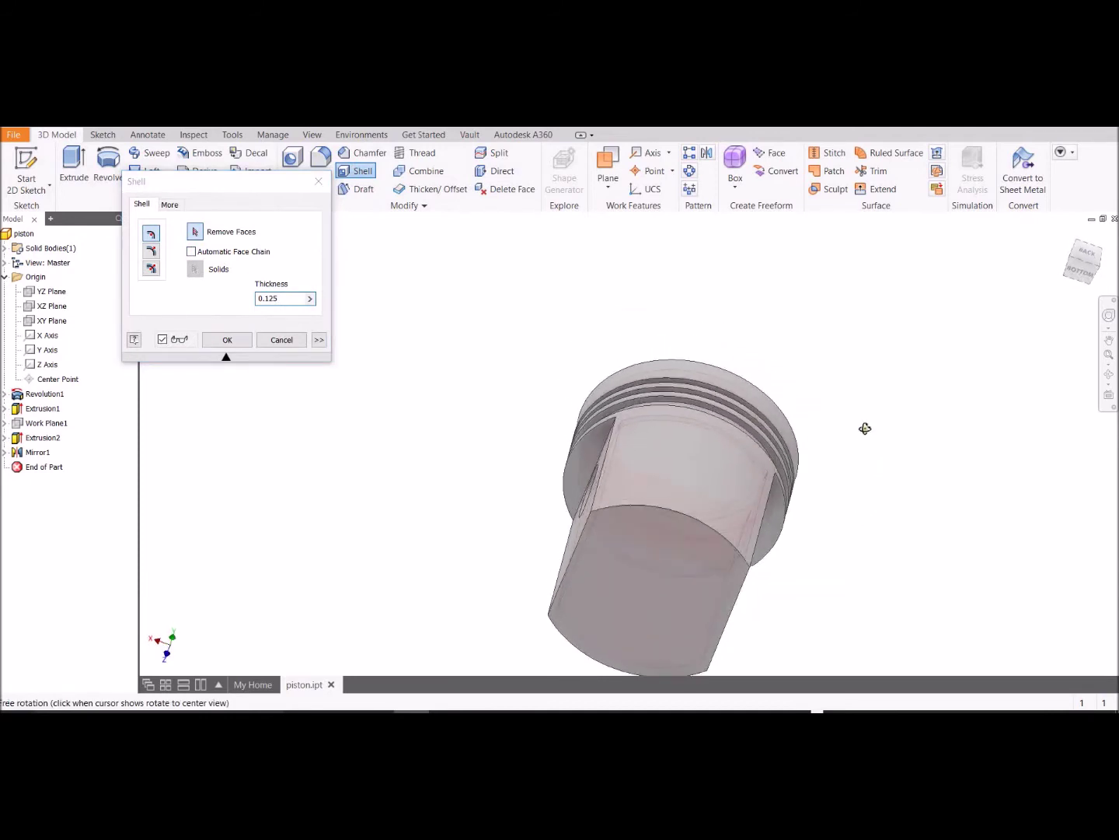
{"action": "left_click", "coordinate": [654, 564]}
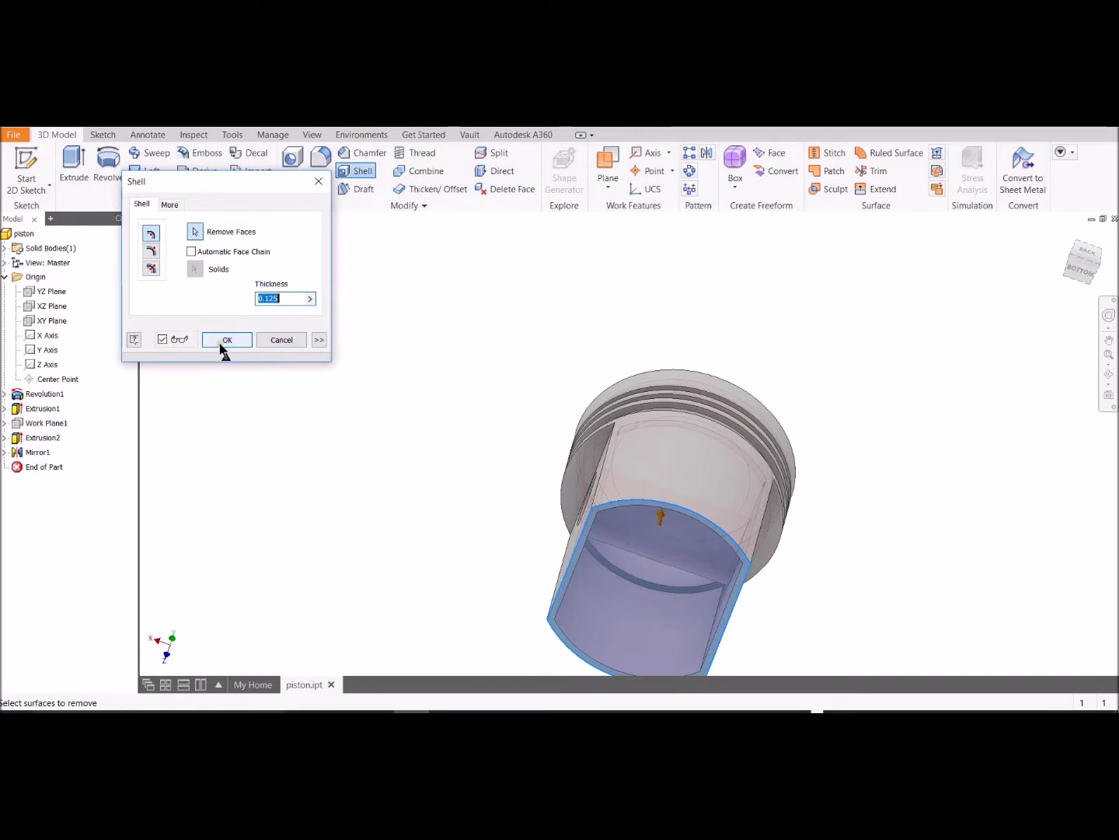
{"action": "left_click", "coordinate": [220, 345]}
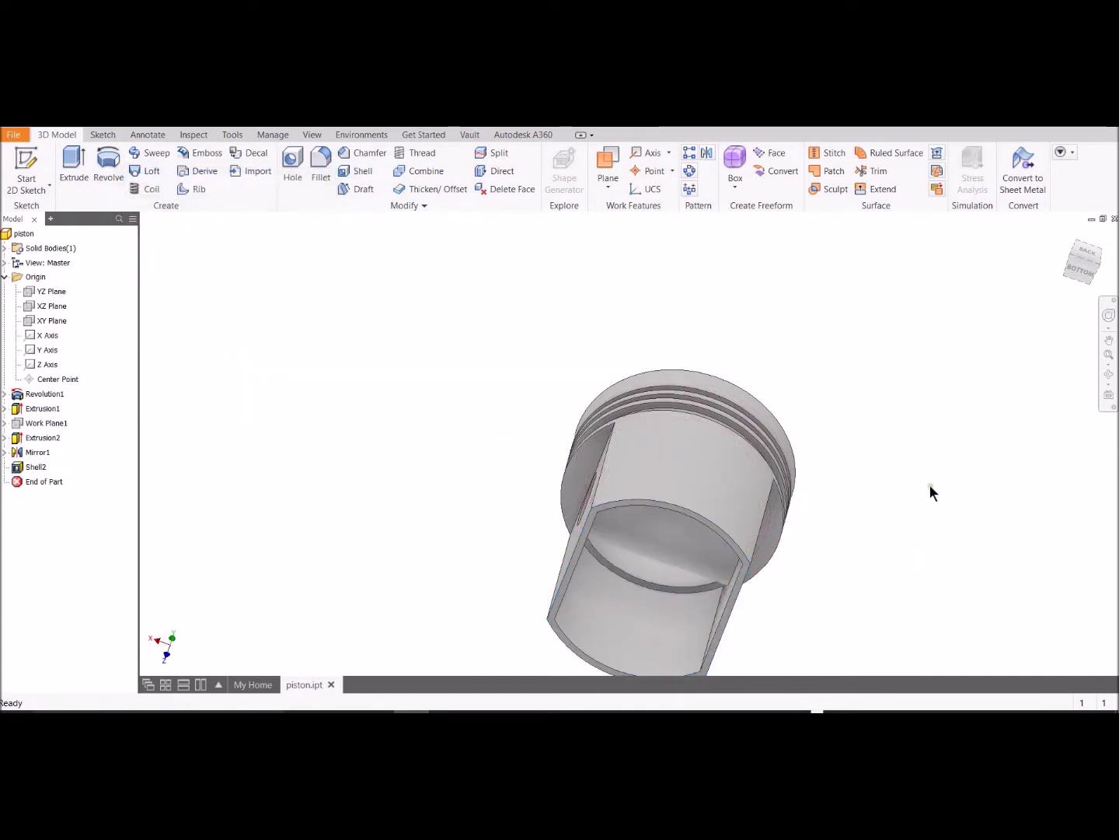
Step: Start a sketch on the XY plane, turn the view so the piston stands upright, and slice the graphics at the sketch plane
{"action": "middle_click_drag", "start_coordinate": [930, 484], "coordinate": [927, 439], "text": "shift"}
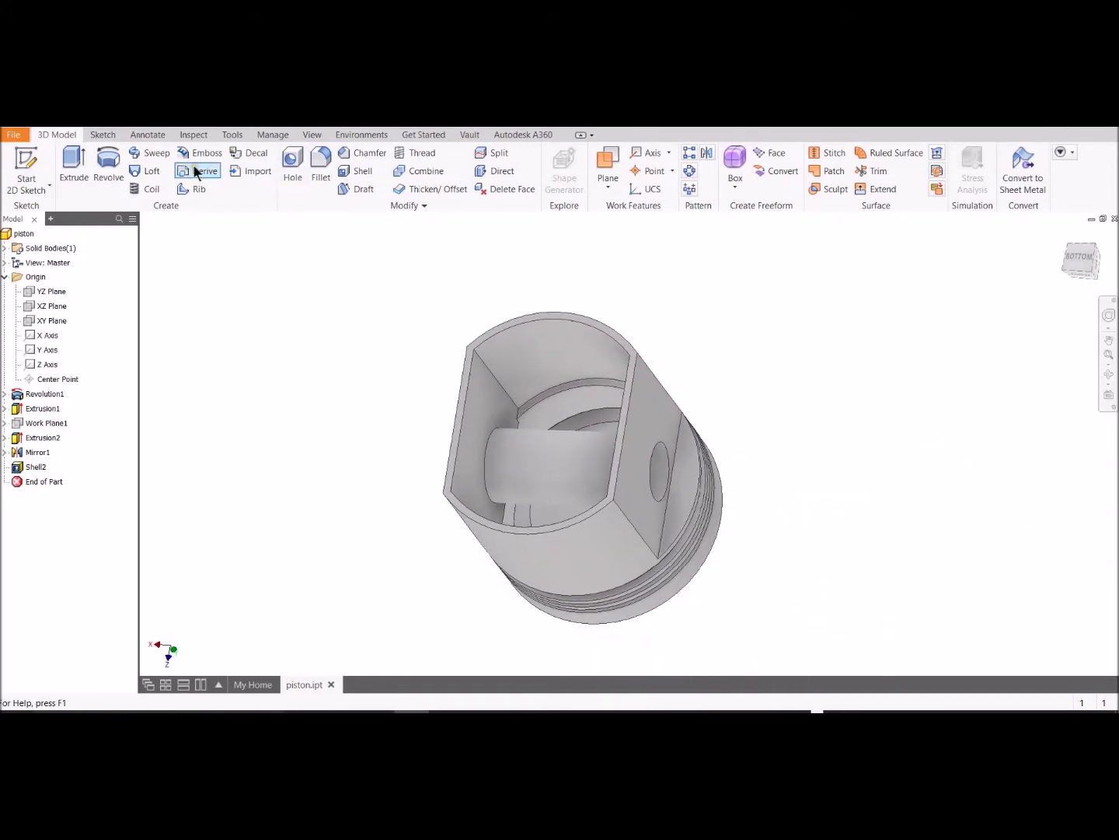
{"action": "left_click", "coordinate": [101, 134]}
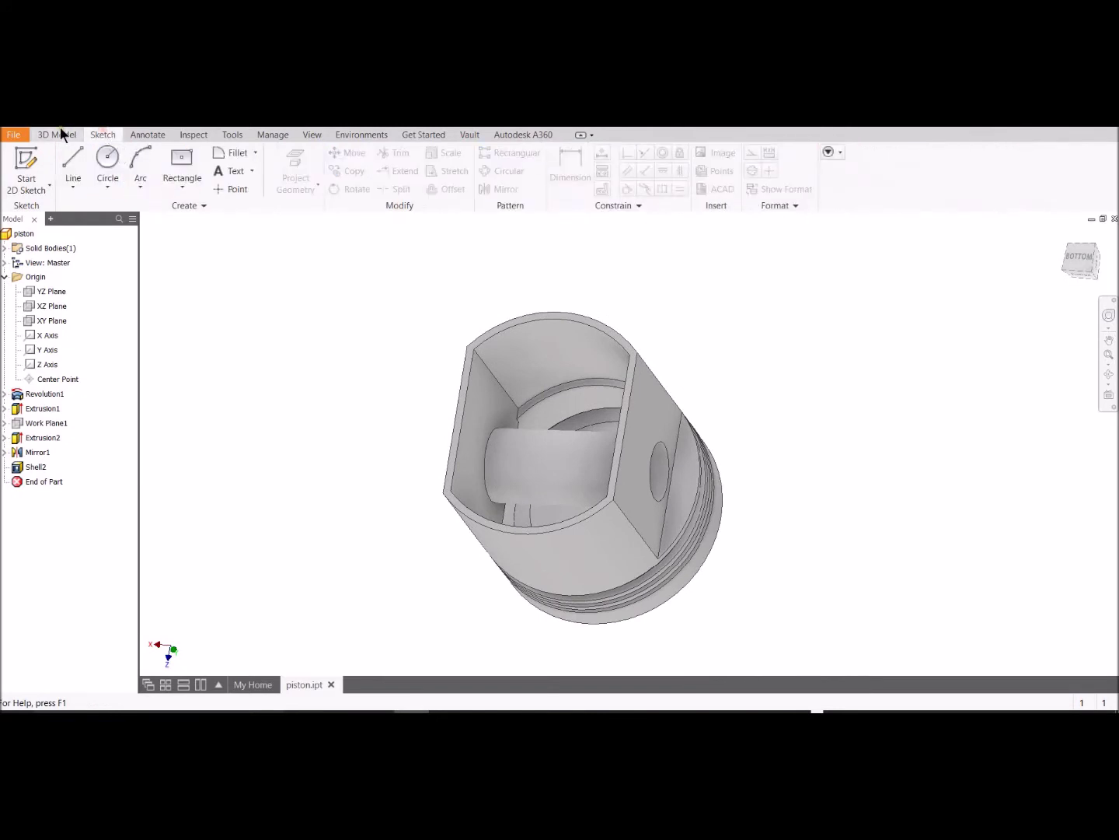
{"action": "left_click", "coordinate": [58, 136]}
{"action": "left_click", "coordinate": [26, 165]}
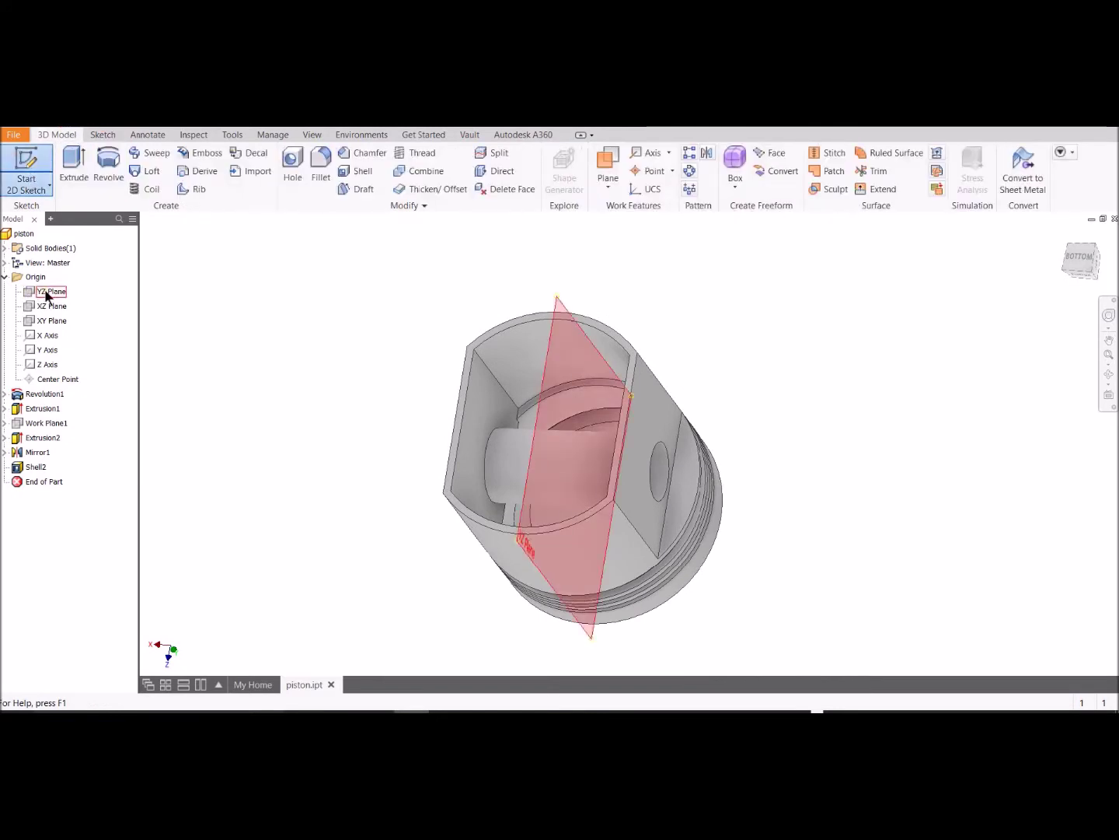
{"action": "left_click", "coordinate": [50, 312]}
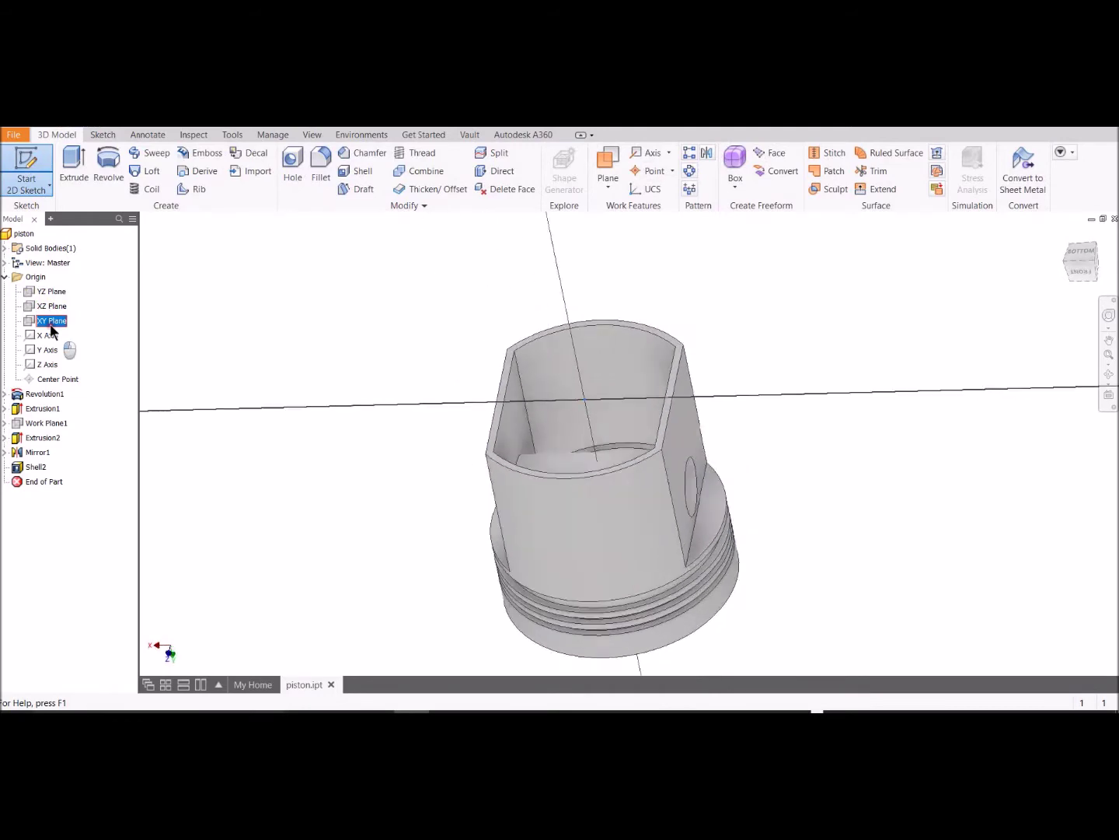
{"action": "left_click", "coordinate": [1095, 234]}
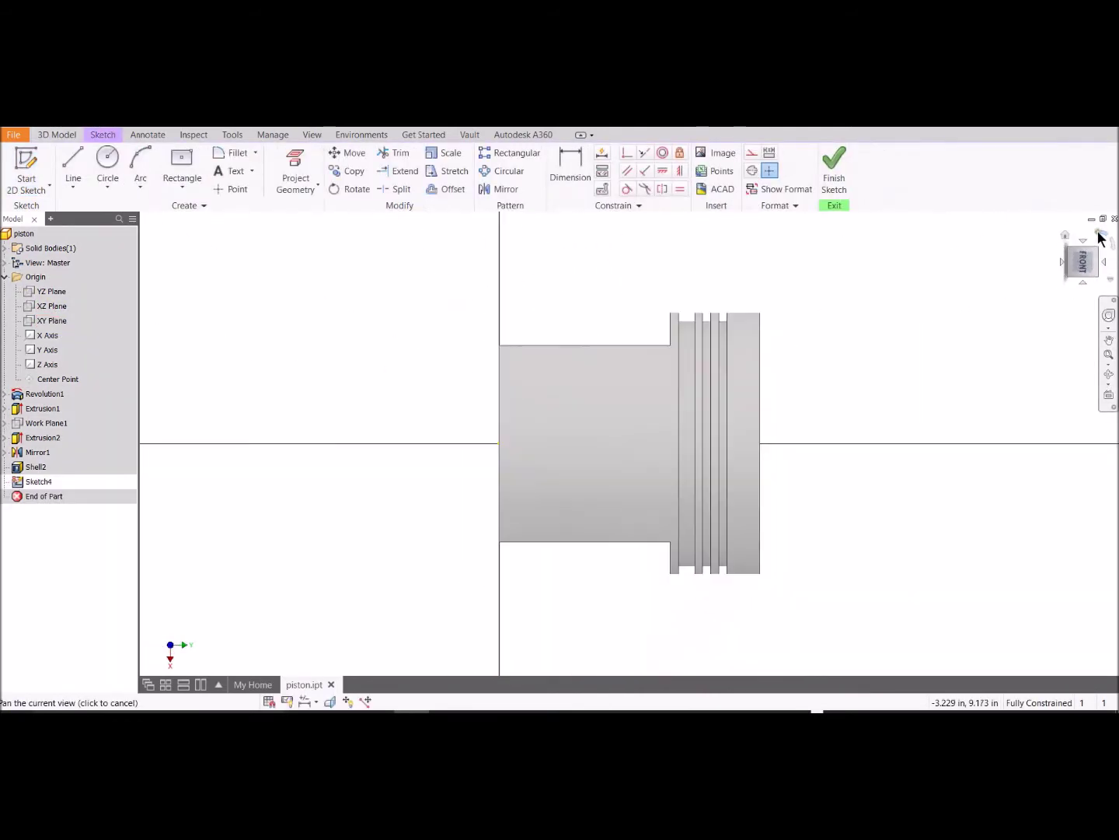
{"action": "left_click", "coordinate": [1095, 234]}
{"action": "left_click", "coordinate": [314, 134]}
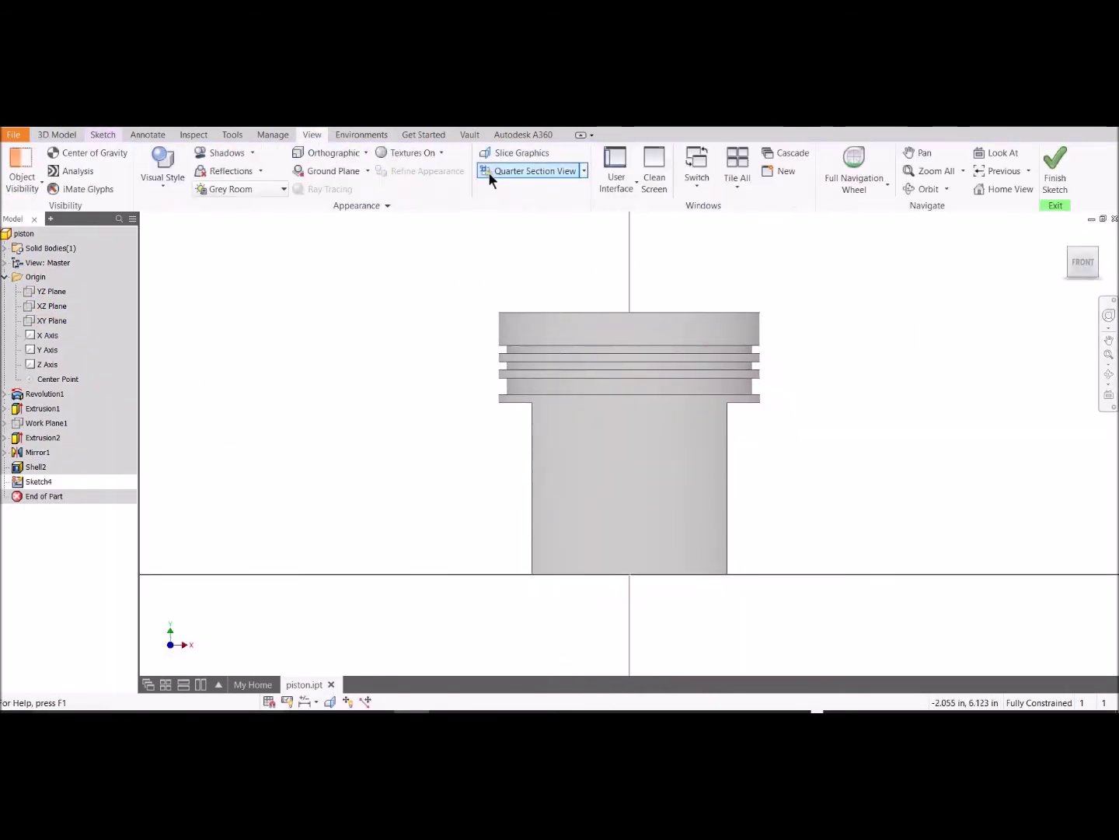
{"action": "left_click", "coordinate": [527, 154]}
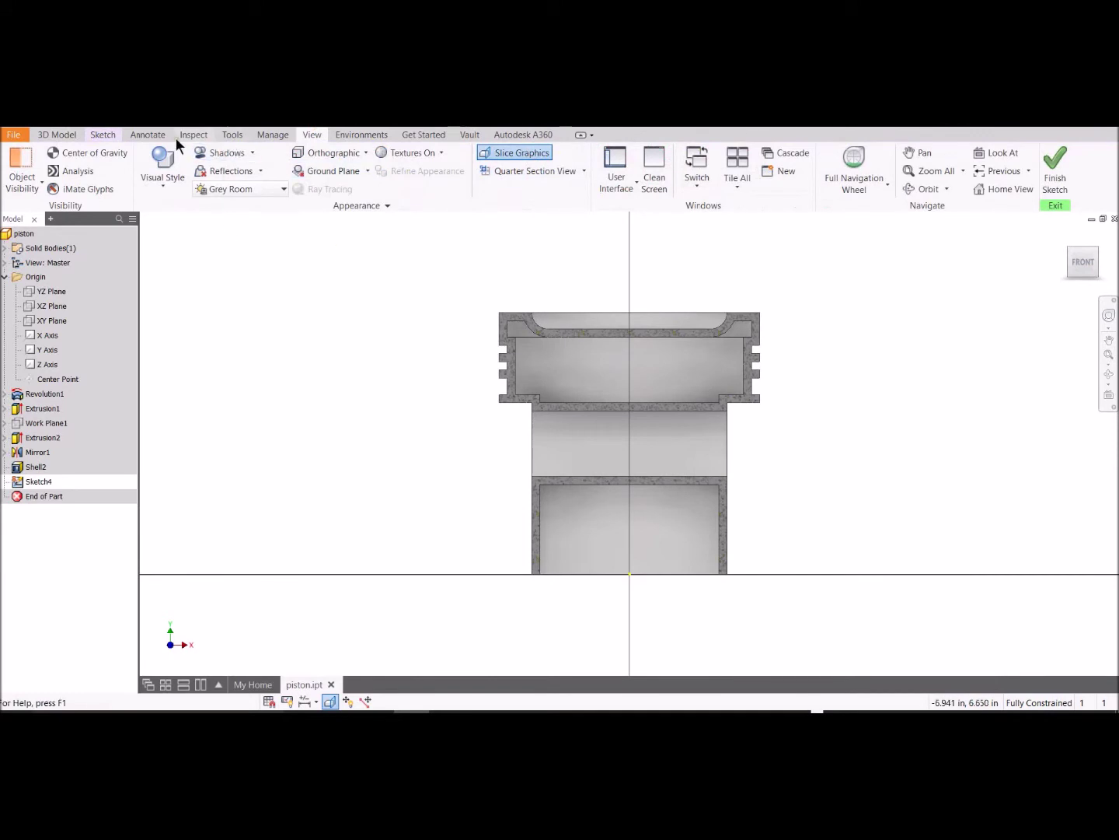
Step: Project the pin bore into the sketch and draw a vertical construction line from its upper edge's midpoint to the origin
{"action": "left_click", "coordinate": [103, 135]}
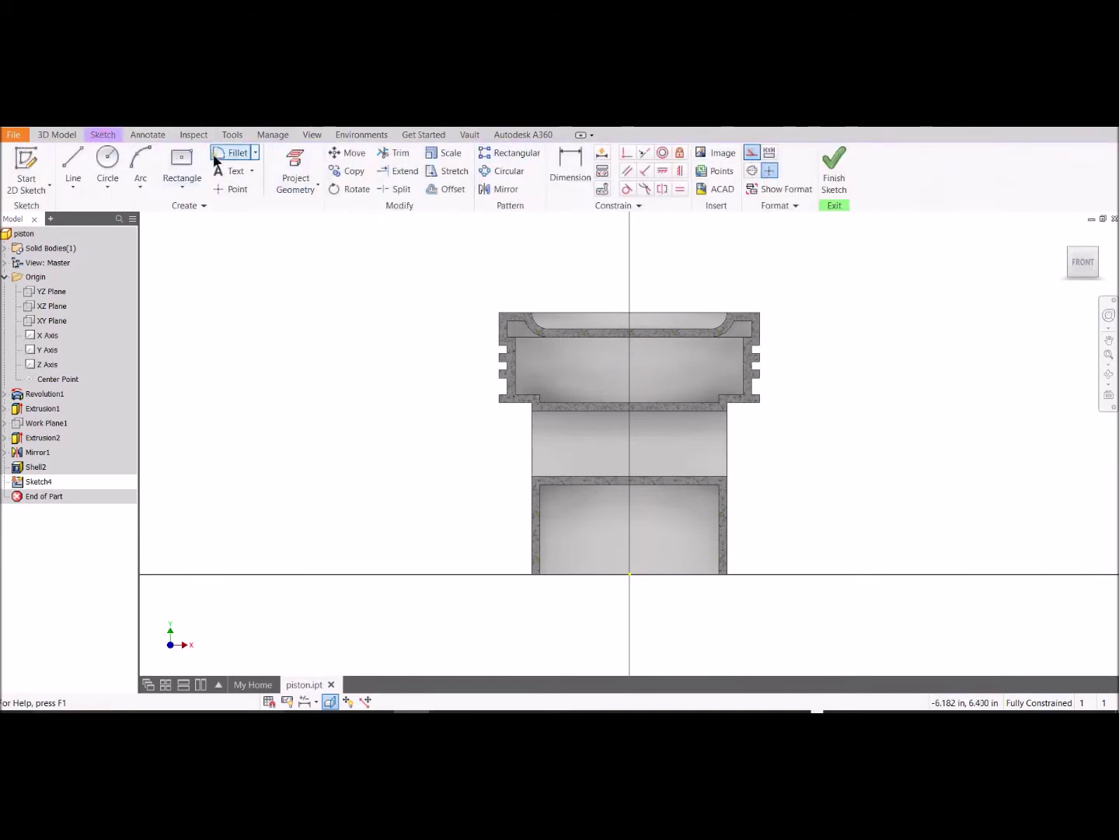
{"action": "left_click", "coordinate": [295, 177]}
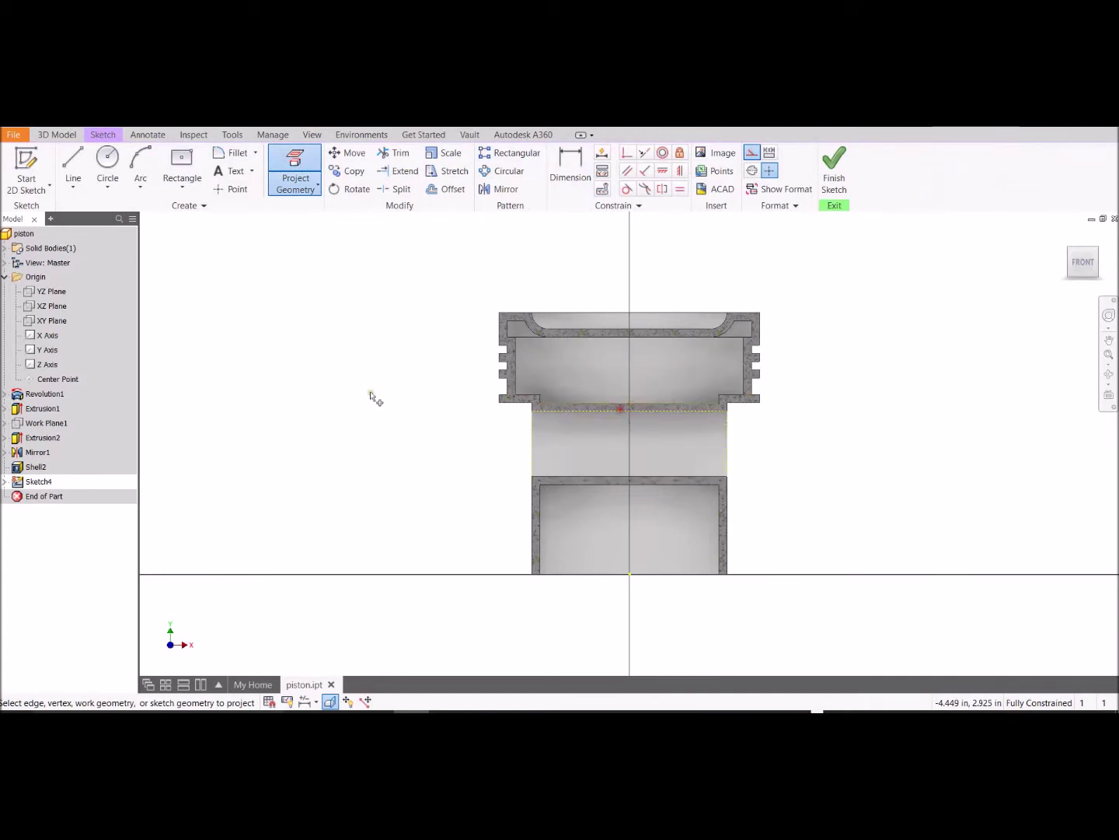
{"action": "left_click", "coordinate": [74, 178]}
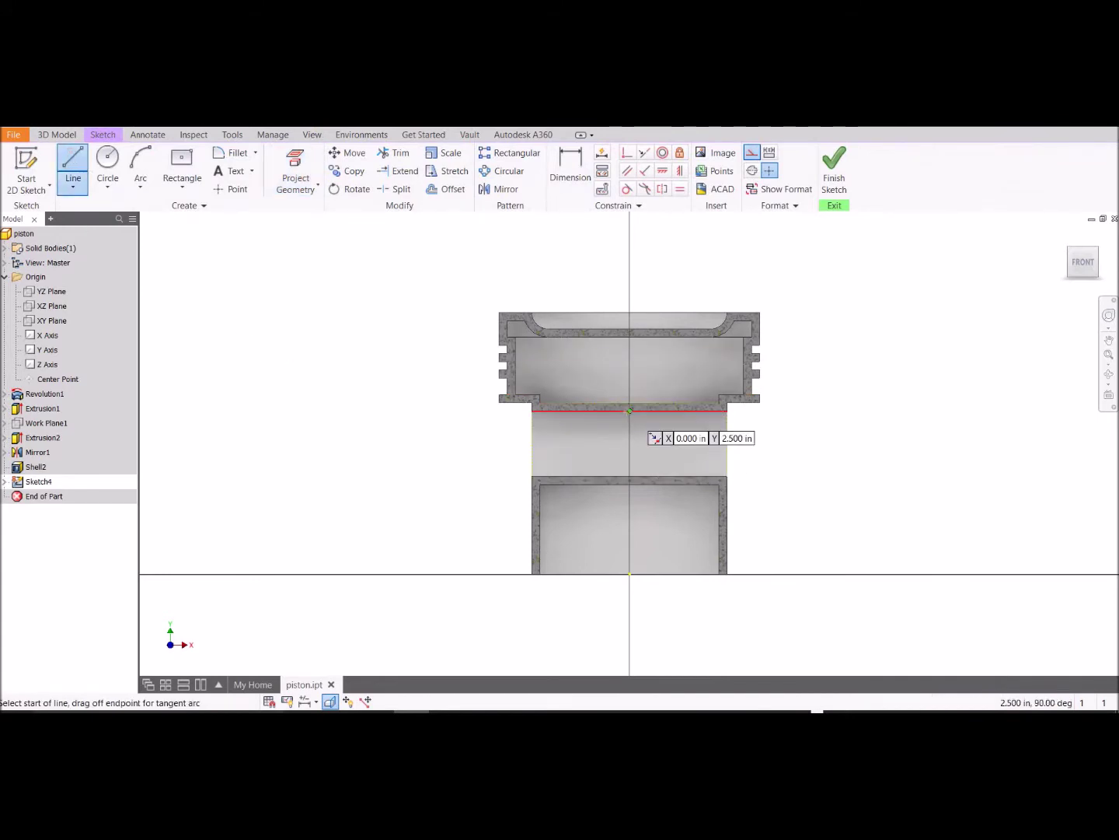
{"action": "left_click", "coordinate": [630, 411]}
{"action": "left_click", "coordinate": [630, 574]}
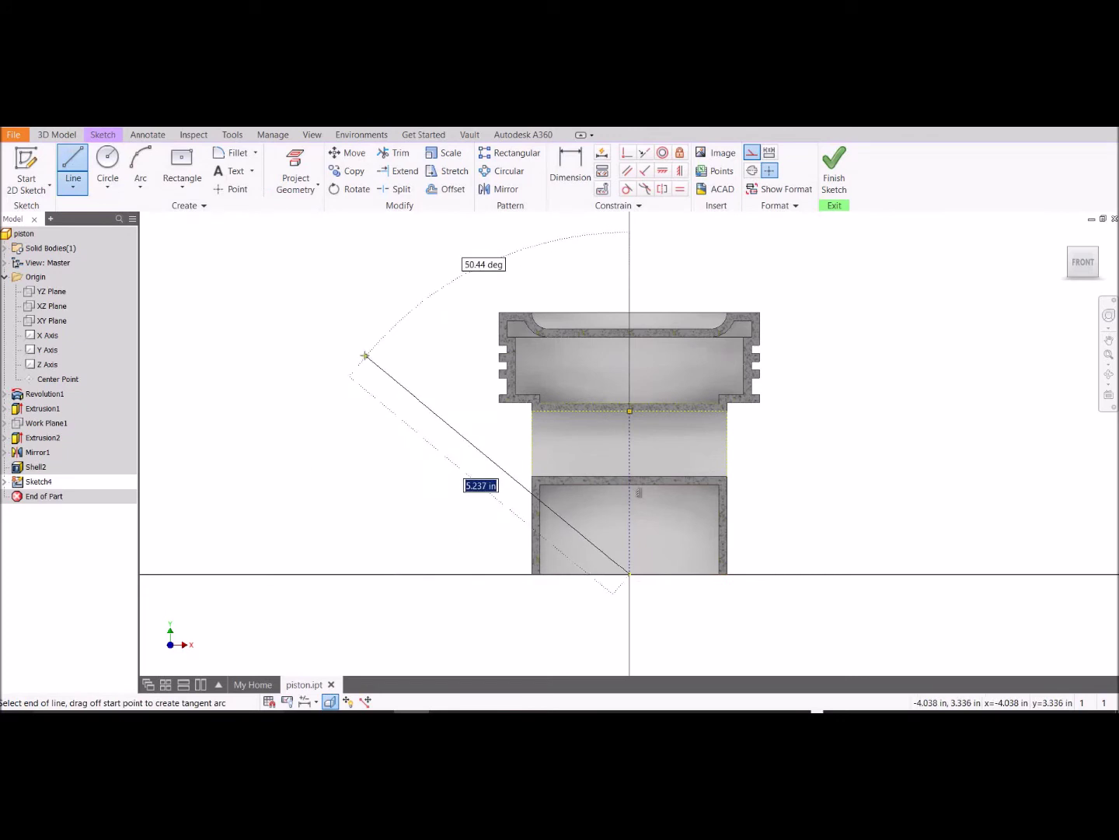
{"action": "key", "text": "Escape"}
Step: Draw a center rectangle 1.5 in wide and about 3.72 in tall, centered on the construction line below the bore, and finish the sketch
{"action": "left_click", "coordinate": [184, 159]}
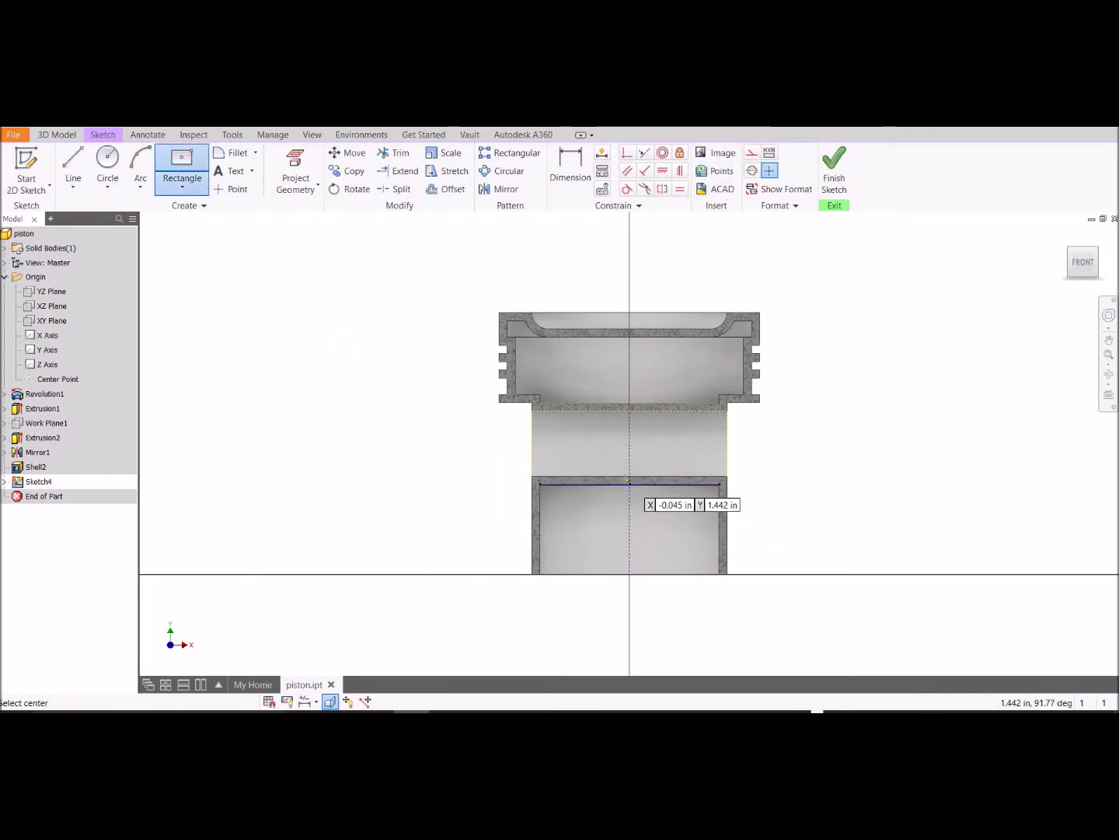
{"action": "left_click", "coordinate": [630, 499]}
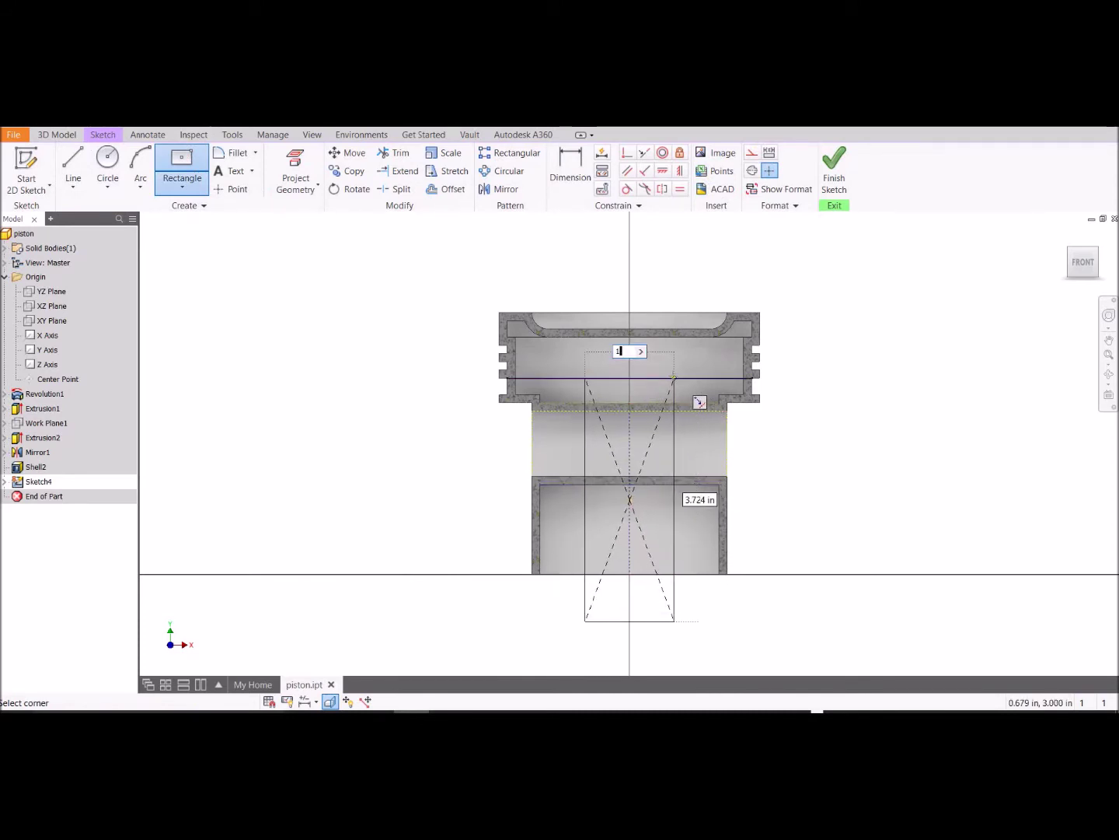
{"action": "key", "text": "Return"}
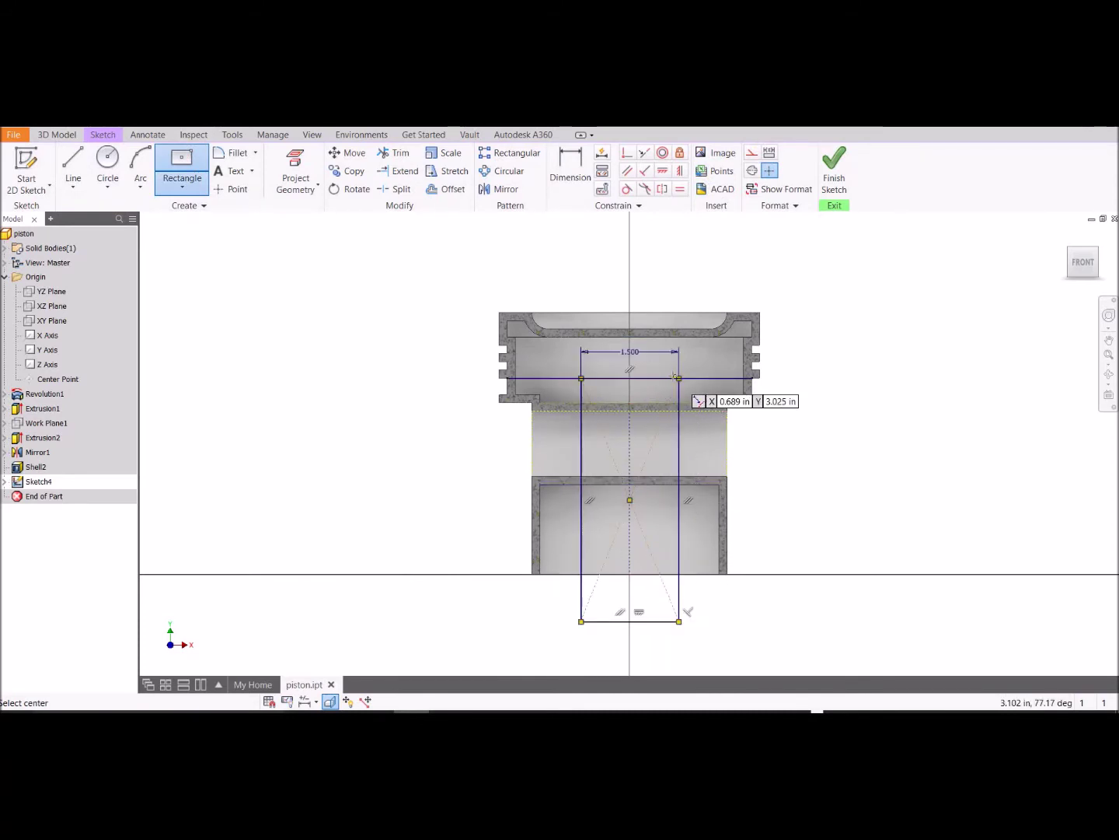
{"action": "key", "text": "Escape"}
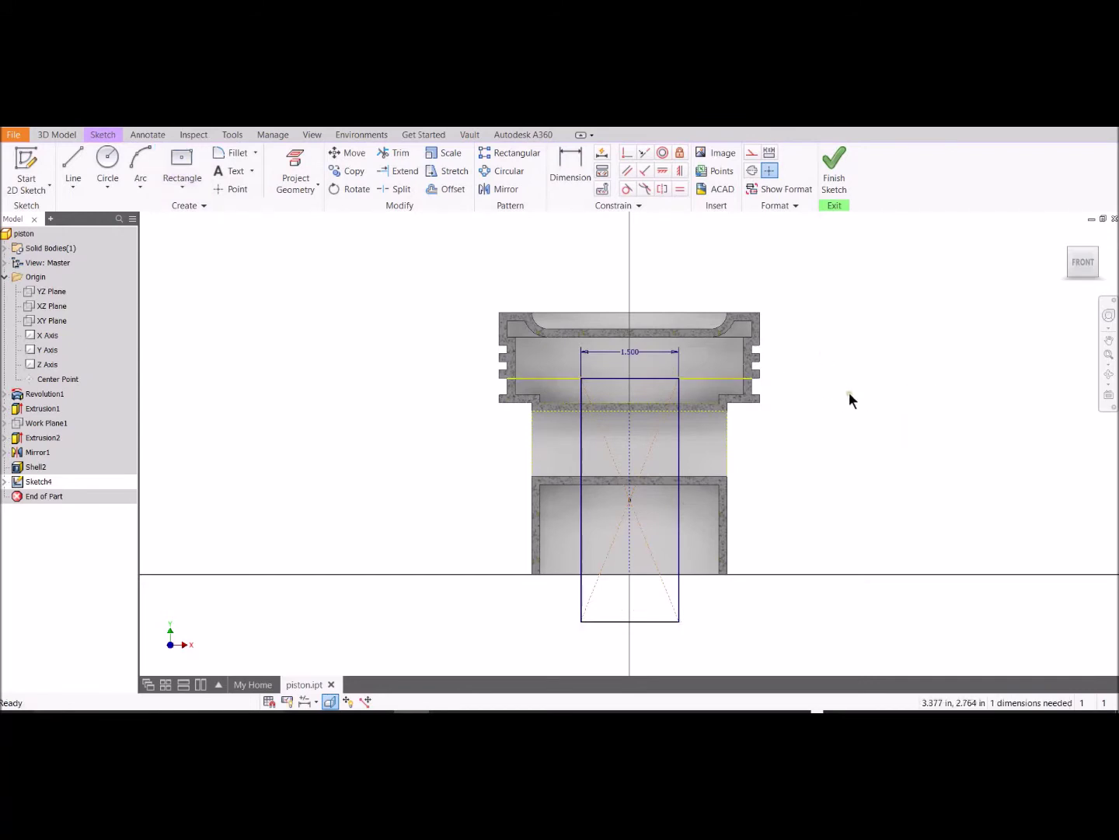
{"action": "scroll", "coordinate": [833, 388], "scroll_direction": "down", "scroll_amount": 1}
{"action": "left_click", "coordinate": [839, 181]}
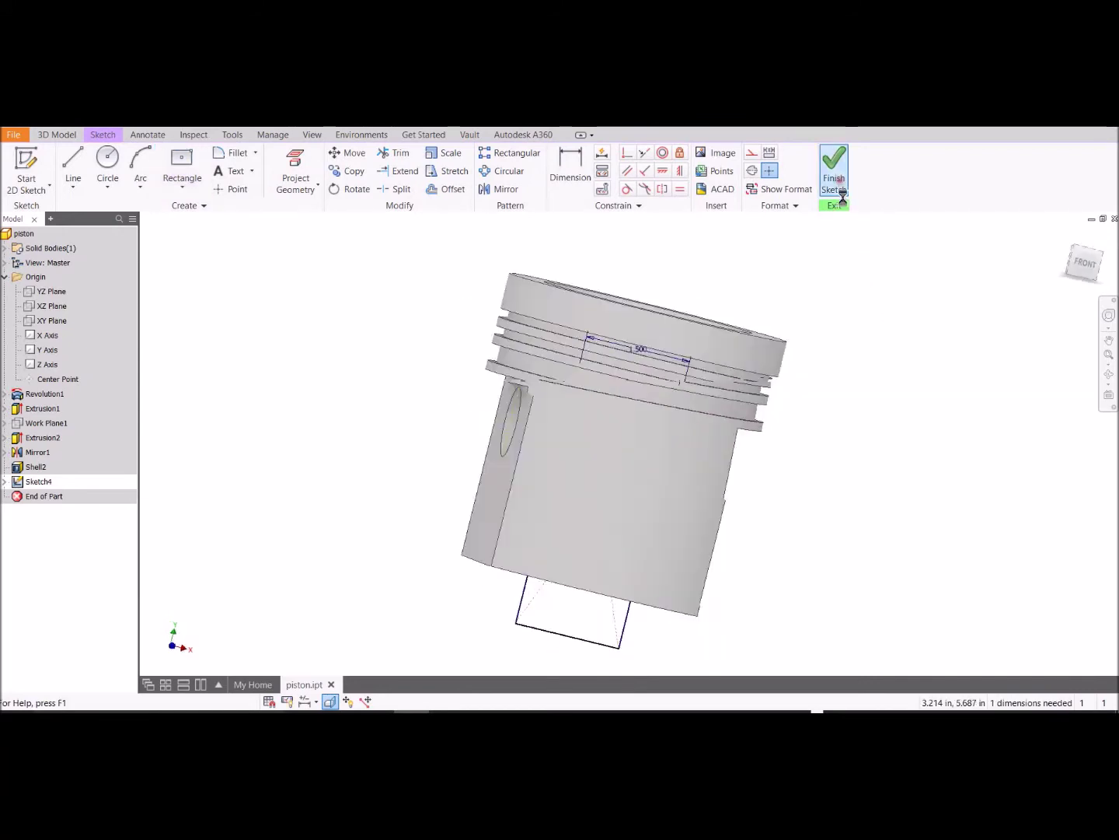
Step: Extrude the rectangle as a symmetric 2 in cut through the middle of the pin boss inside the piston
{"action": "left_click", "coordinate": [78, 158]}
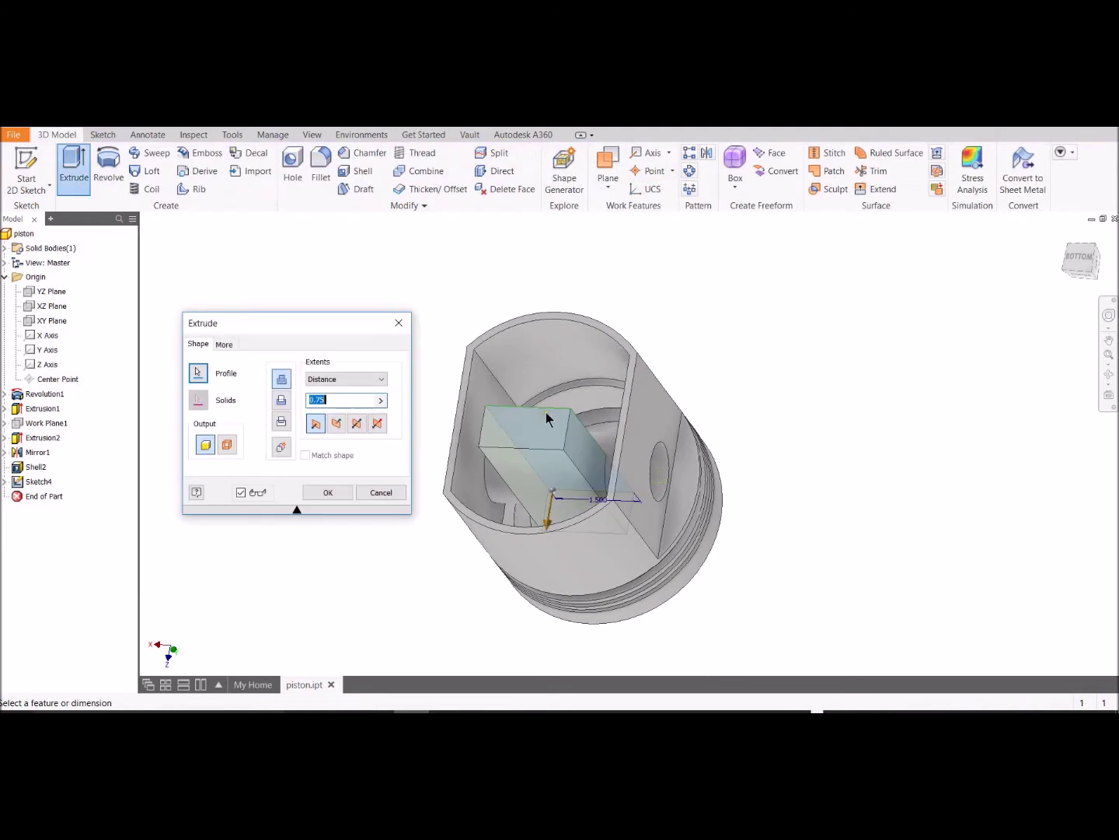
{"action": "left_click", "coordinate": [356, 424]}
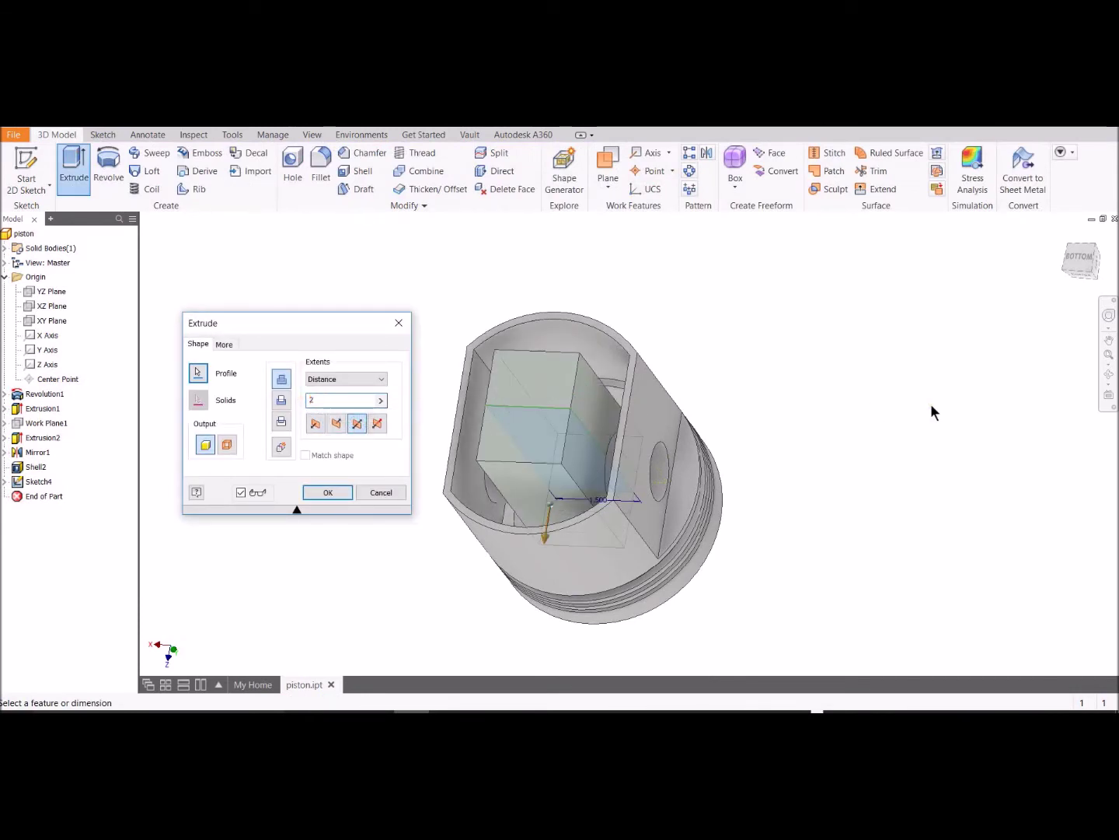
{"action": "left_click", "coordinate": [284, 400]}
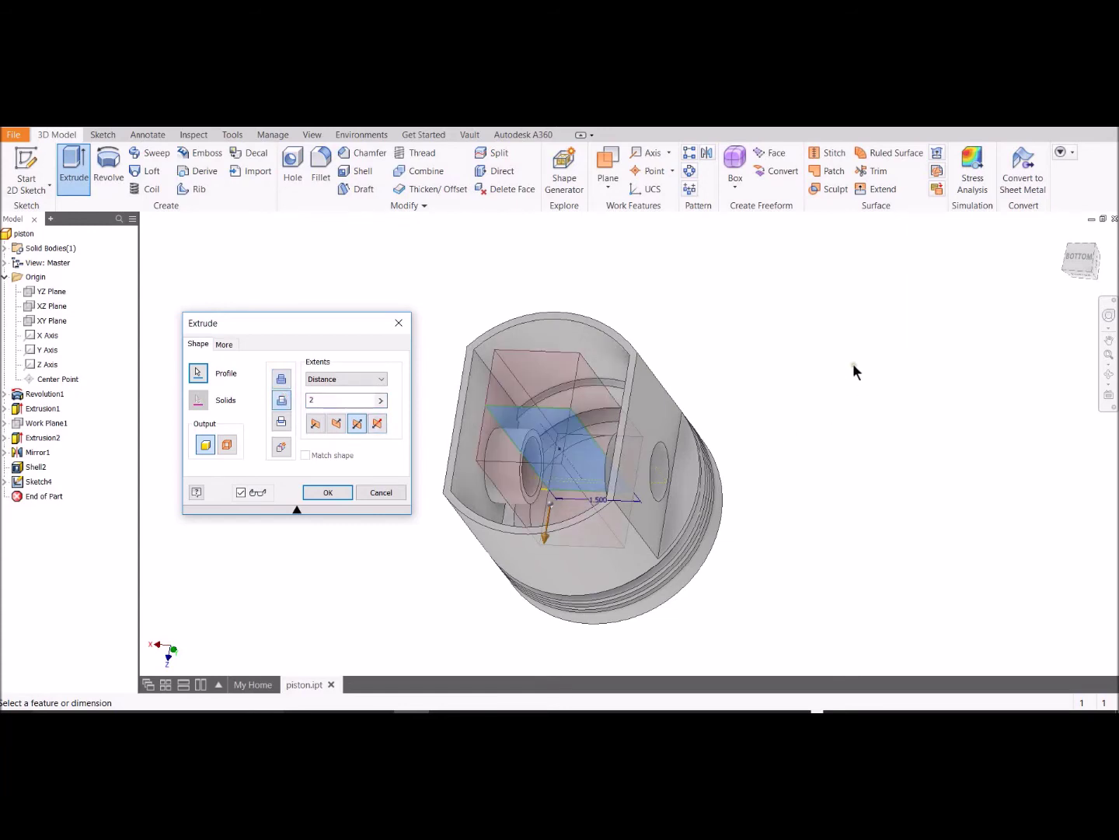
{"action": "mouse_move", "coordinate": [856, 371]}
{"action": "middle_mouse_down", "text": "shift"}
{"action": "mouse_move", "coordinate": [880, 381]}
{"action": "mouse_move", "coordinate": [840, 399]}
{"action": "mouse_move", "coordinate": [844, 381]}
{"action": "mouse_move", "coordinate": [859, 395]}
{"action": "middle_mouse_up", "text": "shift"}
{"action": "left_click", "coordinate": [327, 492]}
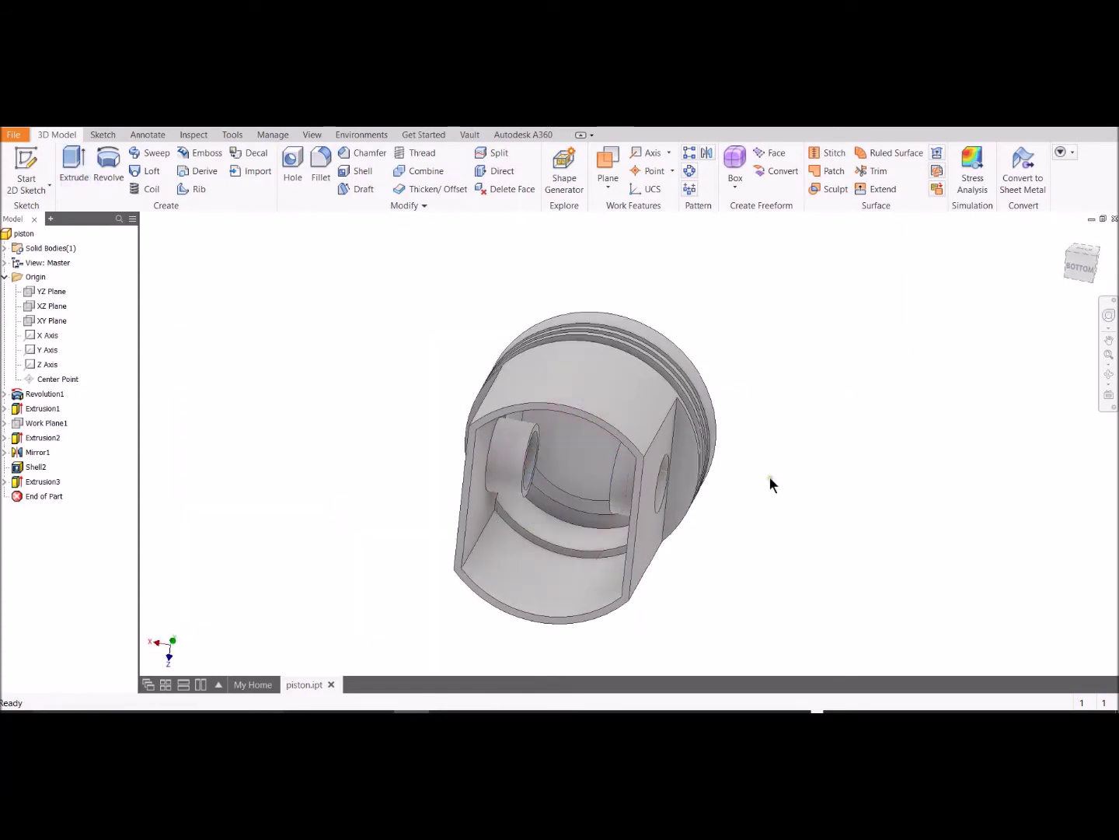
Step: Start a sketch on the flat side face around the pin hole and turn the view so the piston stands upright
{"action": "middle_click_drag", "start_coordinate": [830, 389], "coordinate": [893, 365], "text": "shift"}
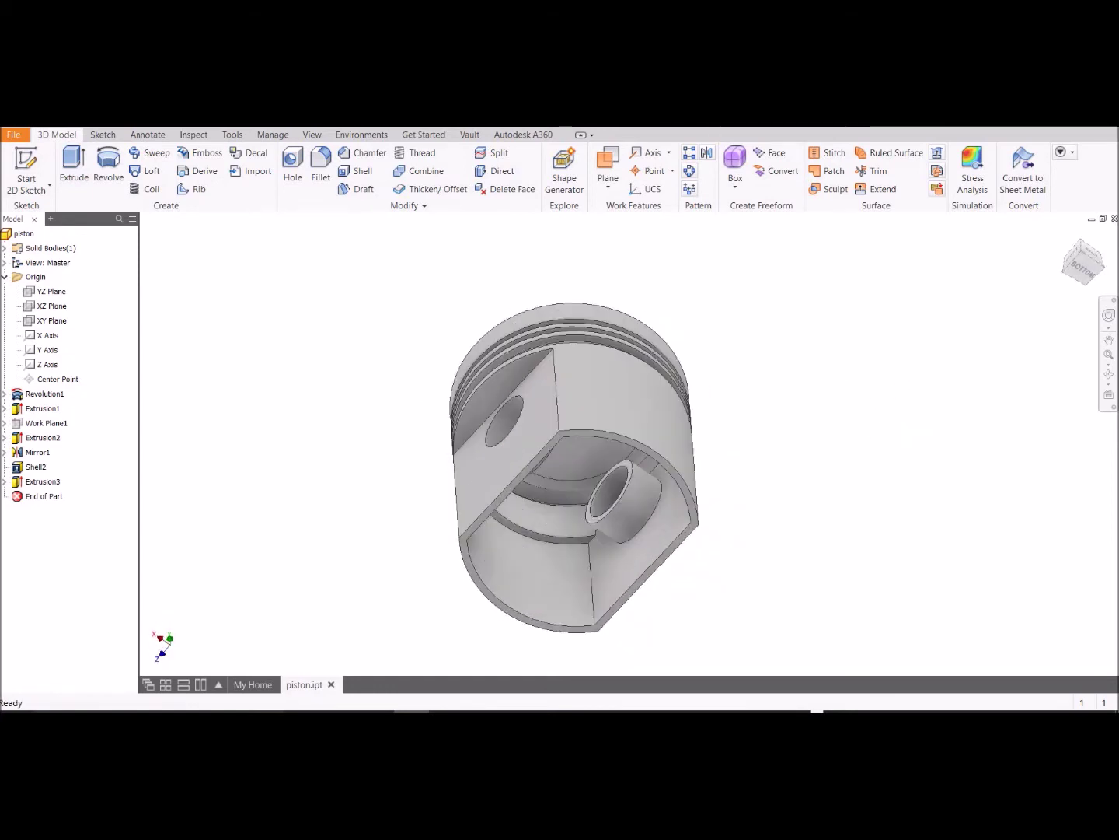
{"action": "left_click", "coordinate": [26, 167]}
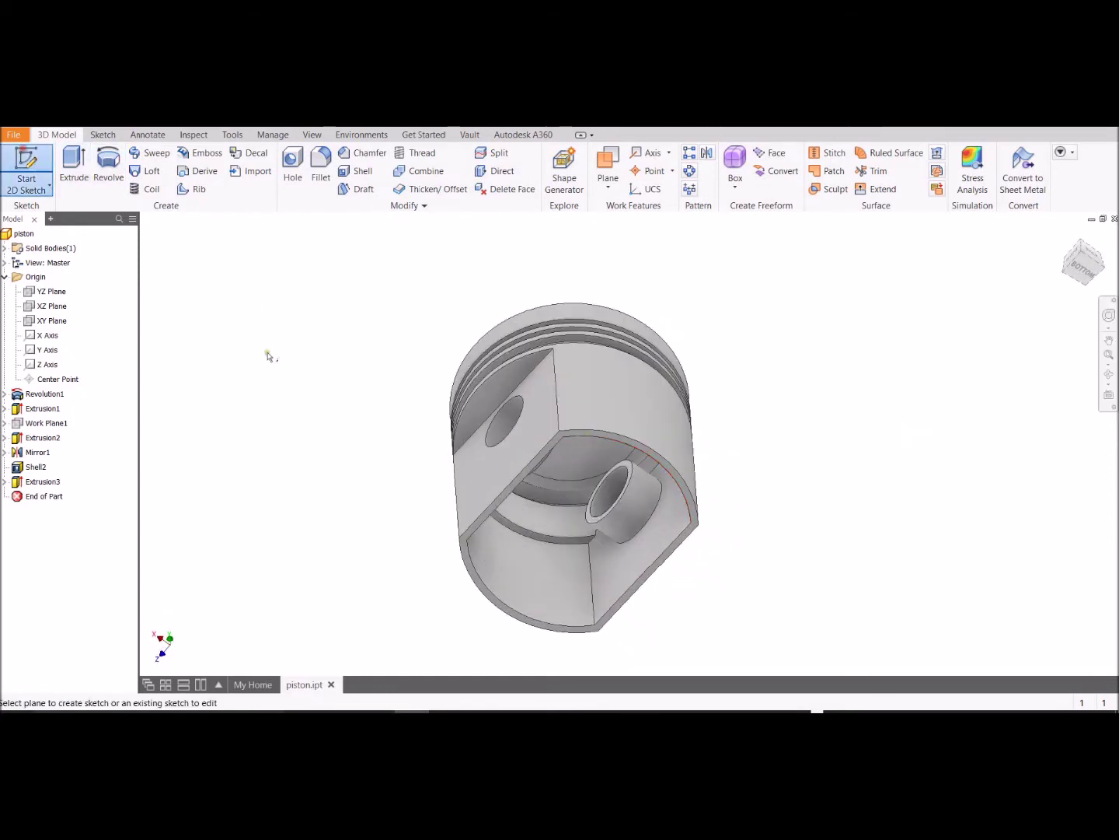
{"action": "left_click", "coordinate": [494, 457]}
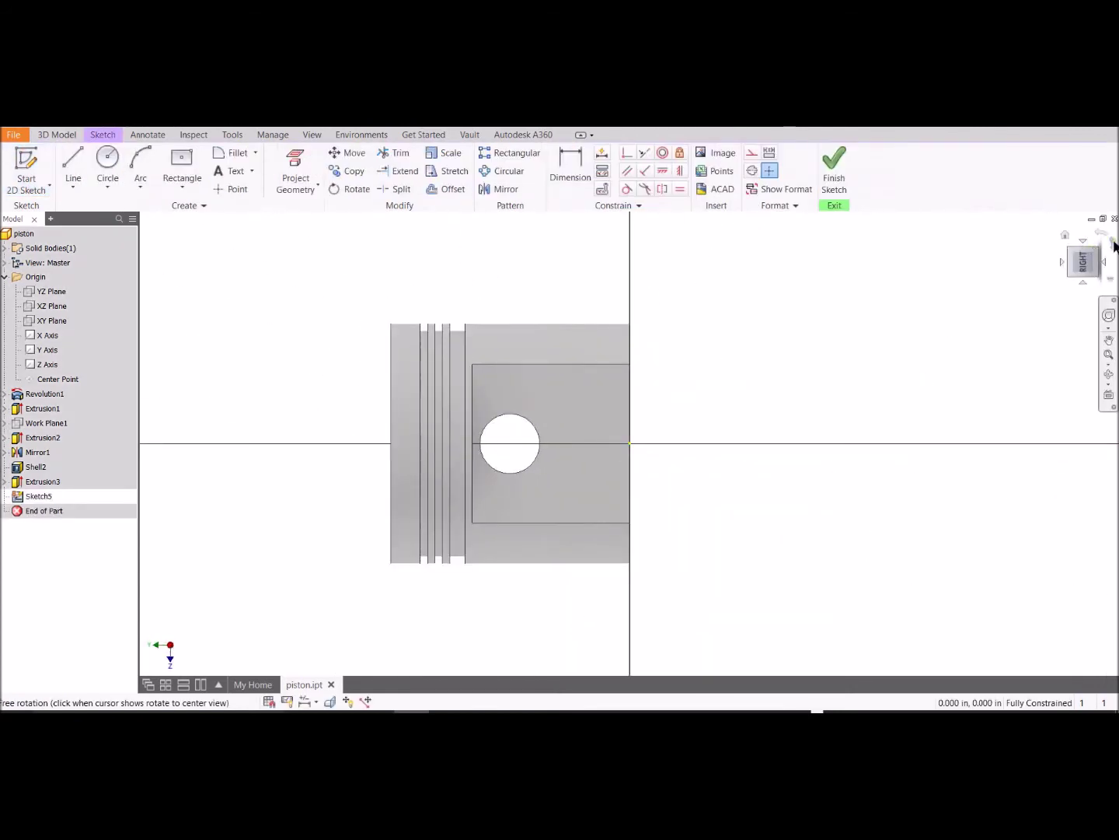
{"action": "left_click", "coordinate": [1114, 246]}
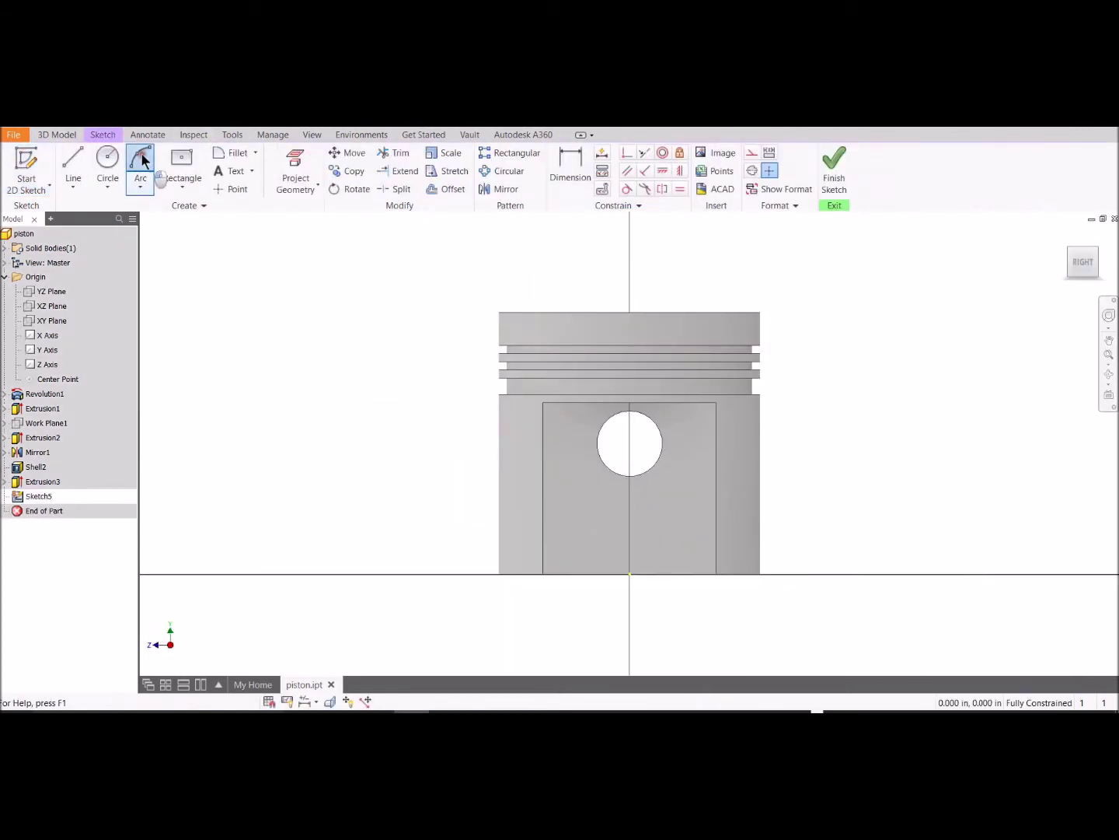
Step: Draw a three-point arc of 2.5 in radius between the flat's two bottom corners, bulging up toward the pin hole
{"action": "left_click", "coordinate": [141, 163]}
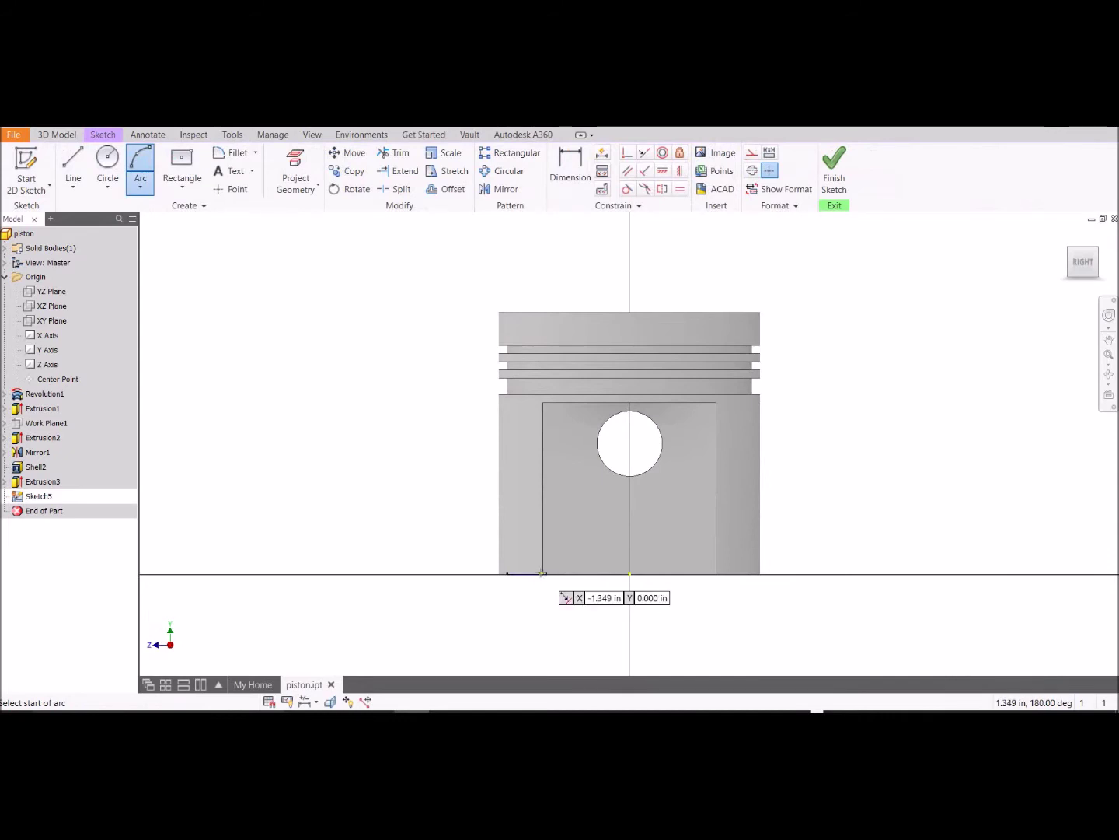
{"action": "scroll", "coordinate": [543, 574], "scroll_direction": "down", "scroll_amount": 5}
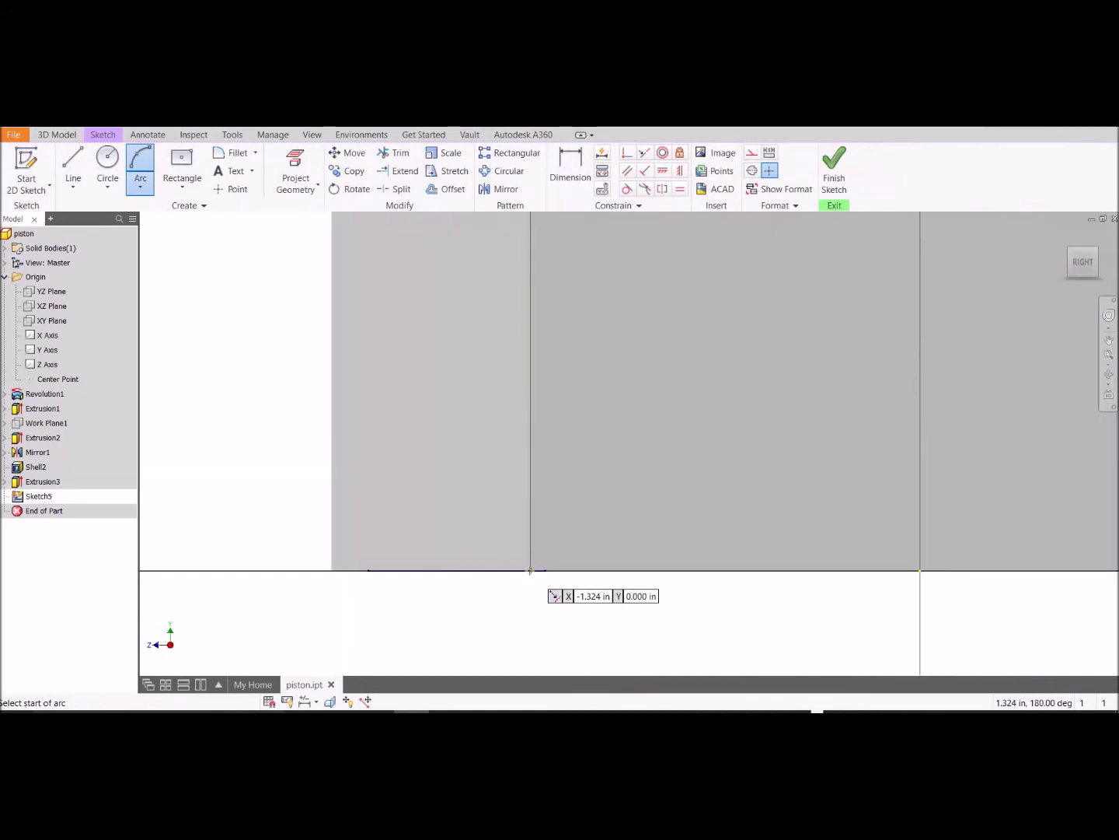
{"action": "left_click", "coordinate": [530, 571]}
{"action": "scroll", "coordinate": [684, 548], "scroll_direction": "up", "scroll_amount": 4}
{"action": "left_click", "coordinate": [901, 555]}
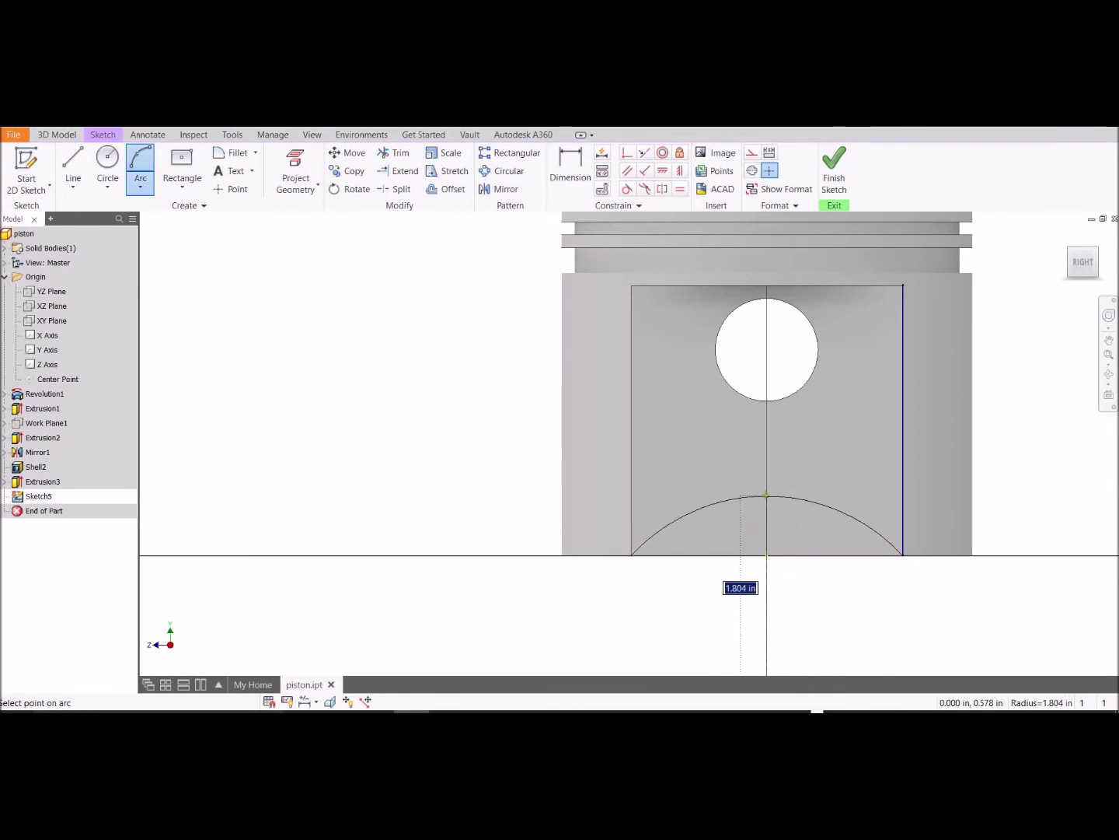
{"action": "type", "text": "2.5"}
{"action": "key", "text": "Return"}
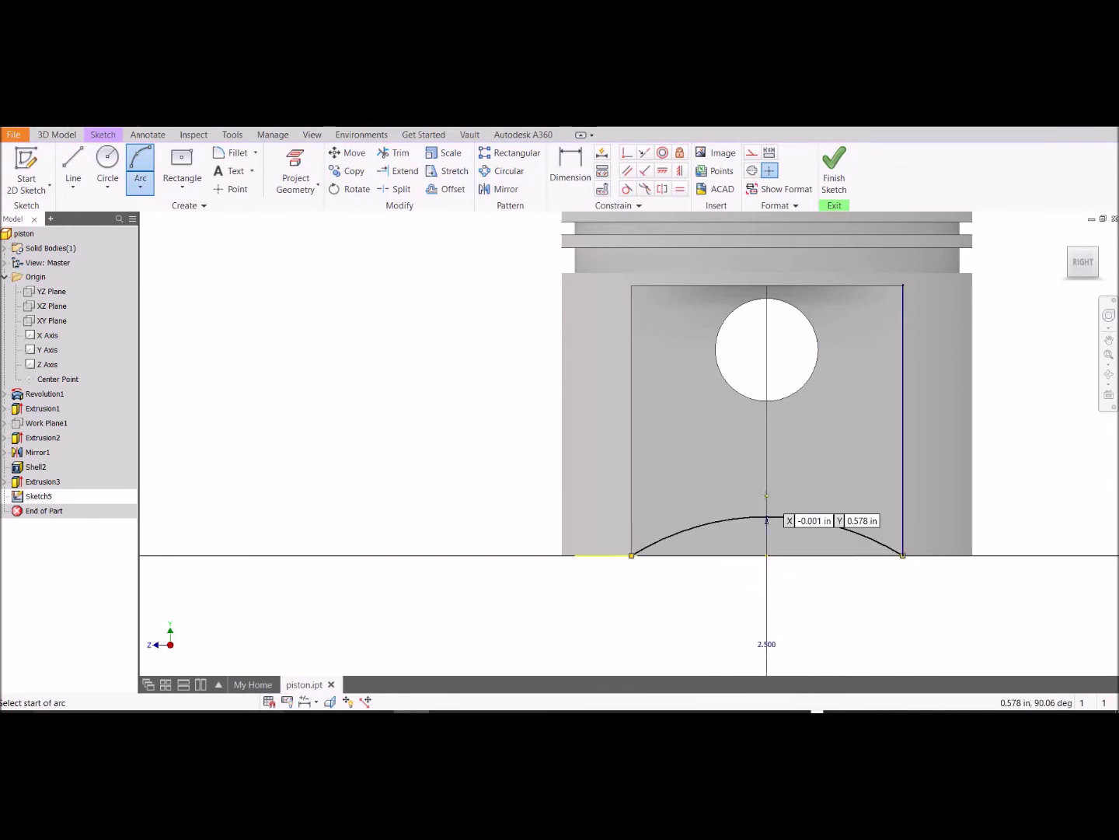
Step: Close the arc profile with three lines forming a box about 2.65 in wide and 0.38 in deep below its ends, and finish the sketch
{"action": "left_click", "coordinate": [74, 163]}
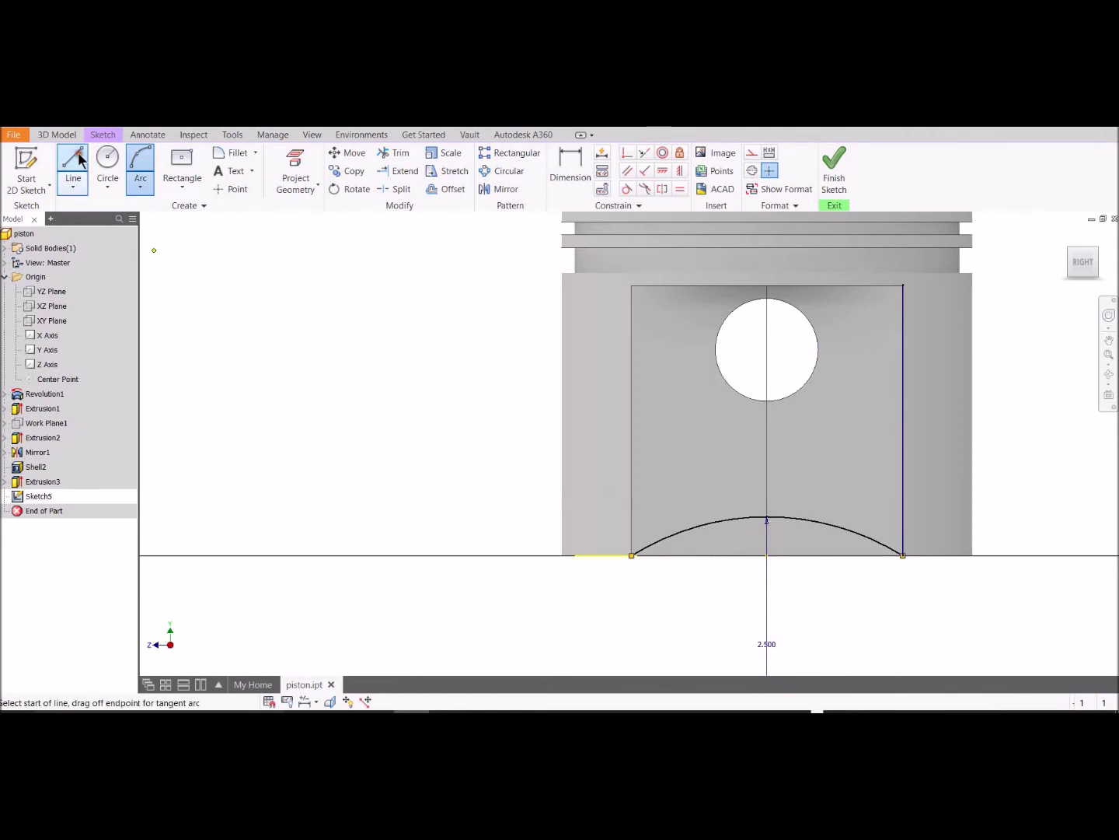
{"action": "left_click", "coordinate": [635, 555]}
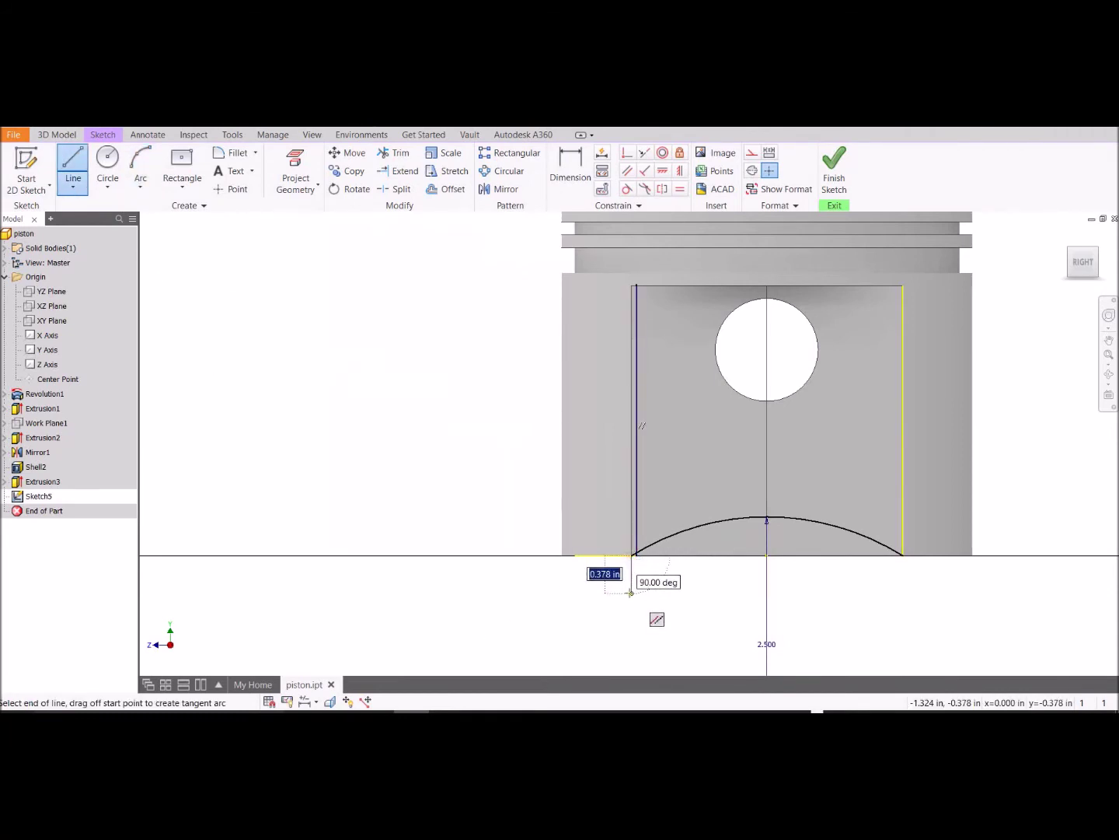
{"action": "left_click", "coordinate": [631, 593]}
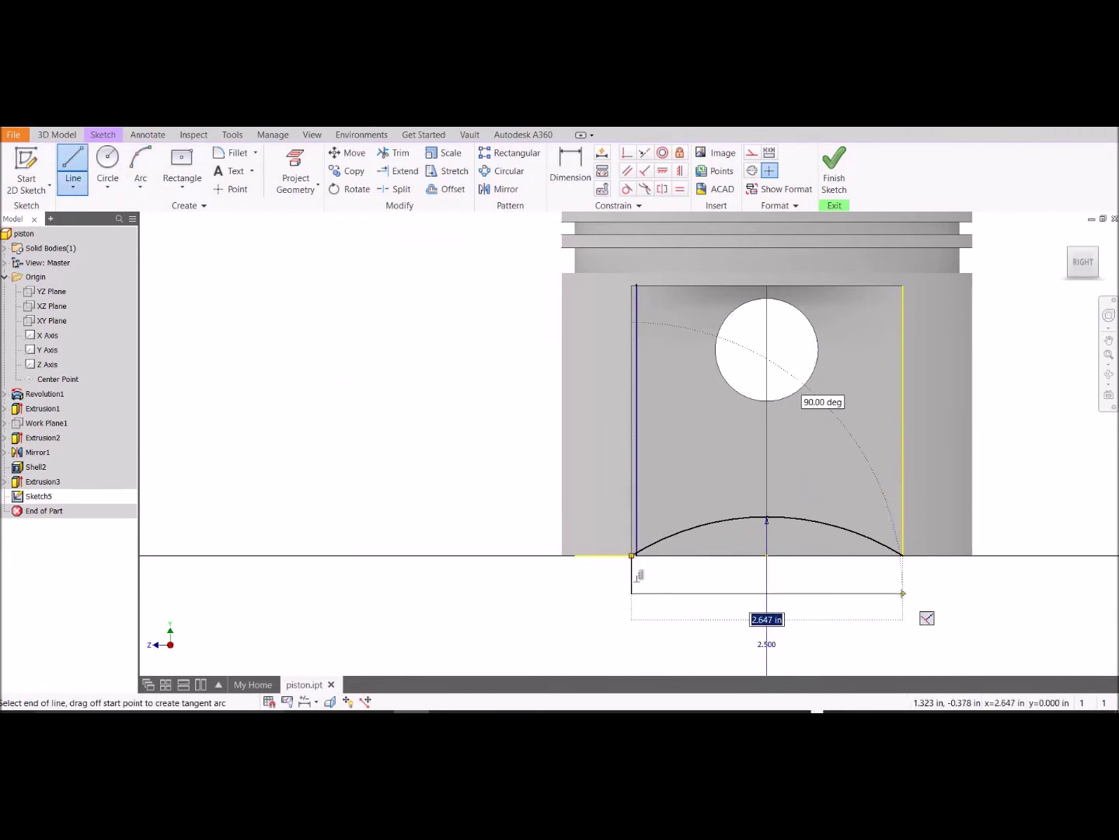
{"action": "left_click", "coordinate": [903, 593]}
{"action": "double_click", "coordinate": [903, 555]}
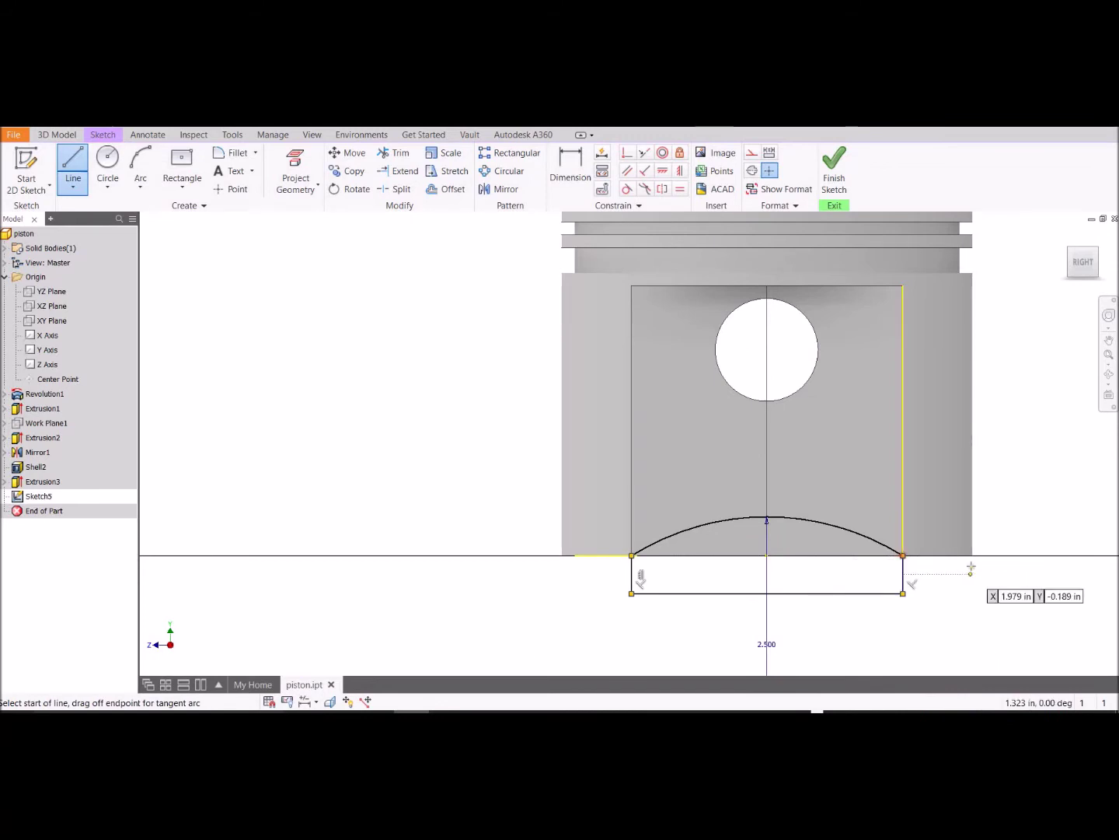
{"action": "left_click", "coordinate": [829, 169]}
Step: Extrude the arched profile as a 5 in cut through both sides of the piston skirt
{"action": "left_click", "coordinate": [84, 162]}
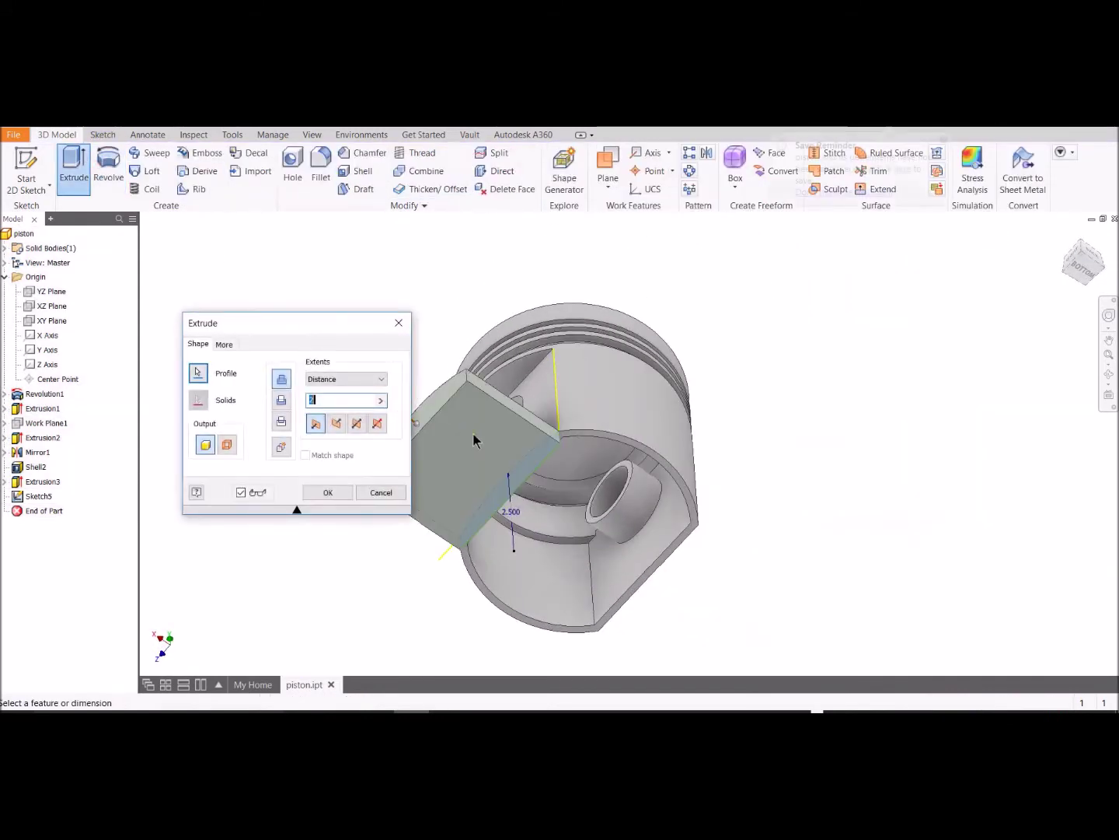
{"action": "left_click", "coordinate": [336, 422]}
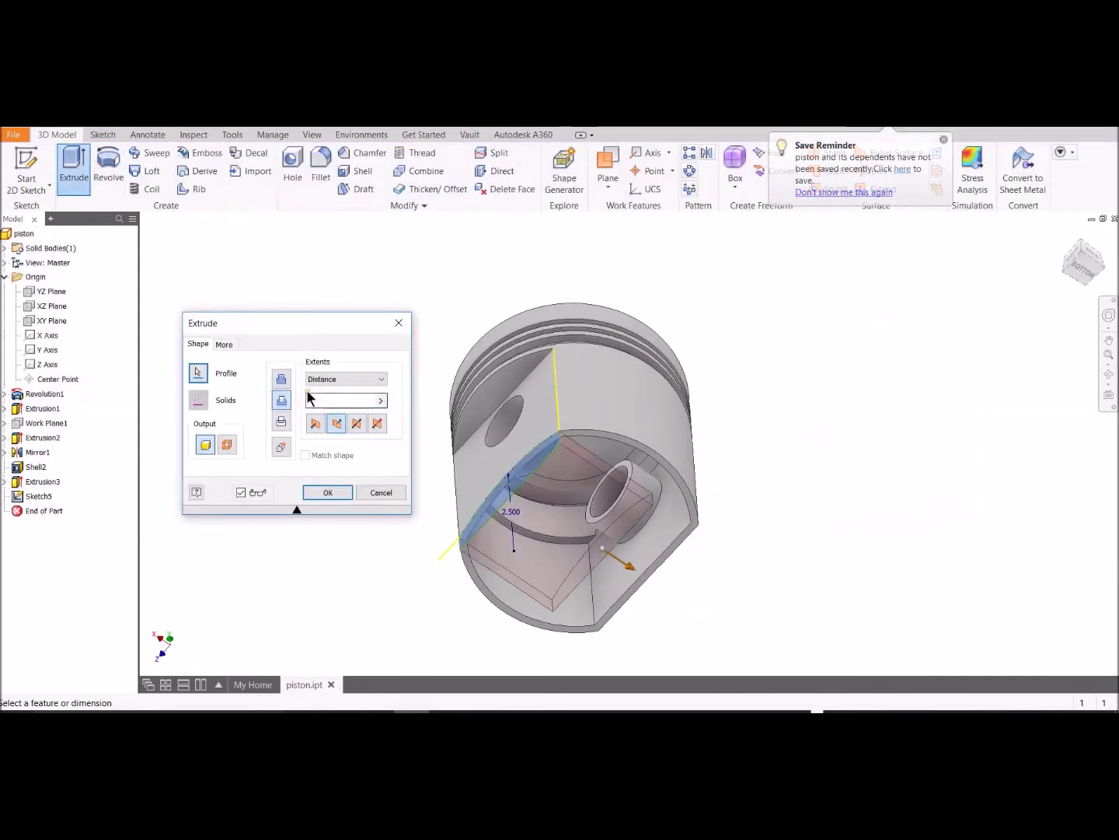
{"action": "type", "text": "5"}
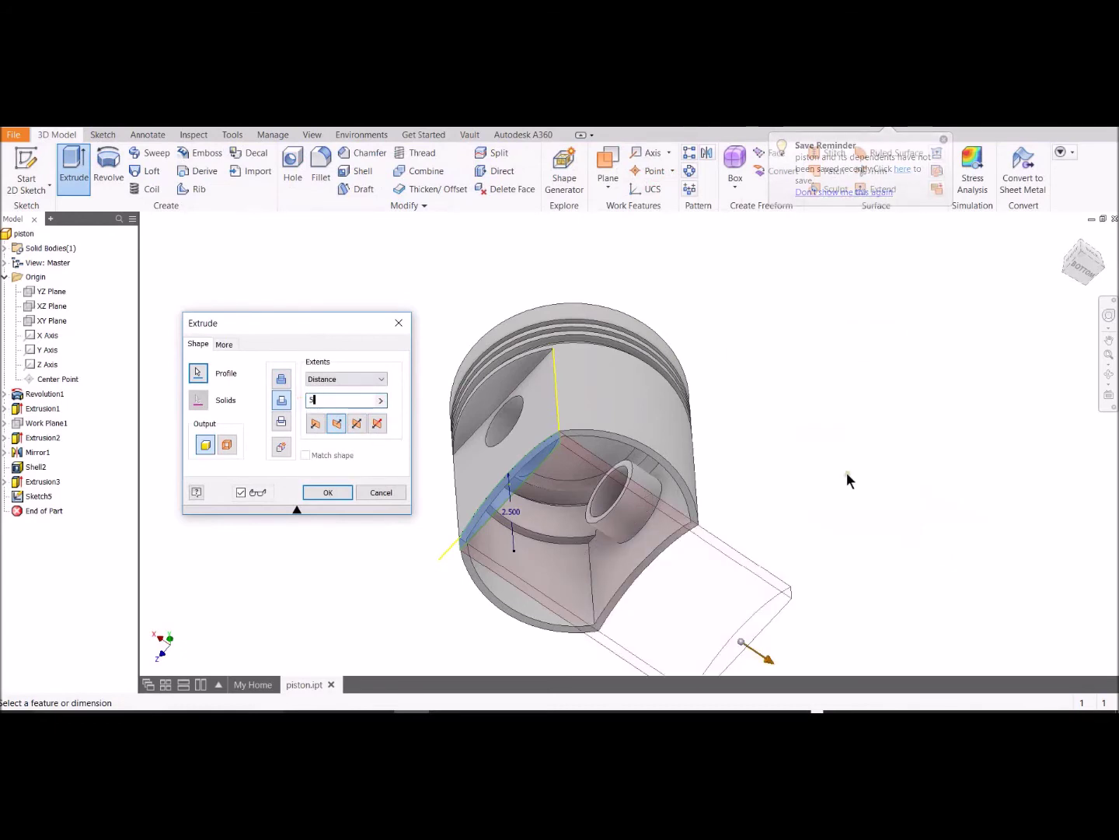
{"action": "middle_click_drag", "start_coordinate": [827, 430], "coordinate": [870, 467], "text": "shift"}
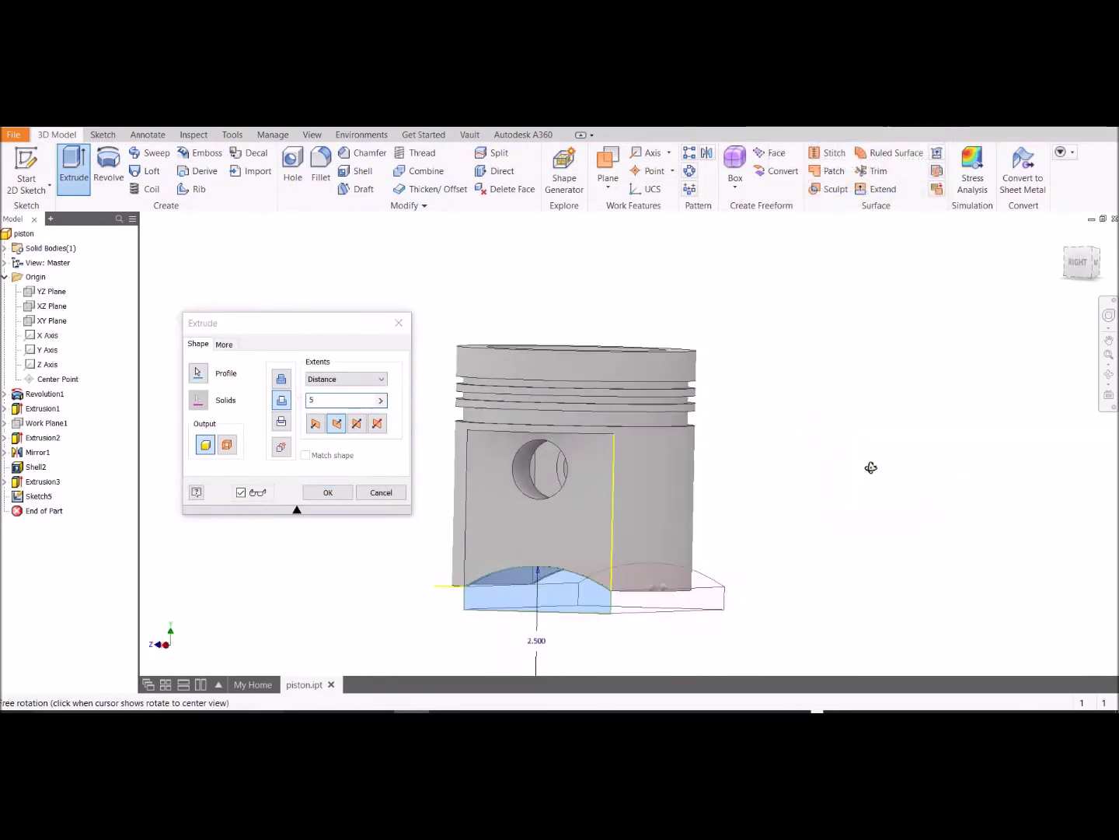
{"action": "left_click", "coordinate": [329, 489]}
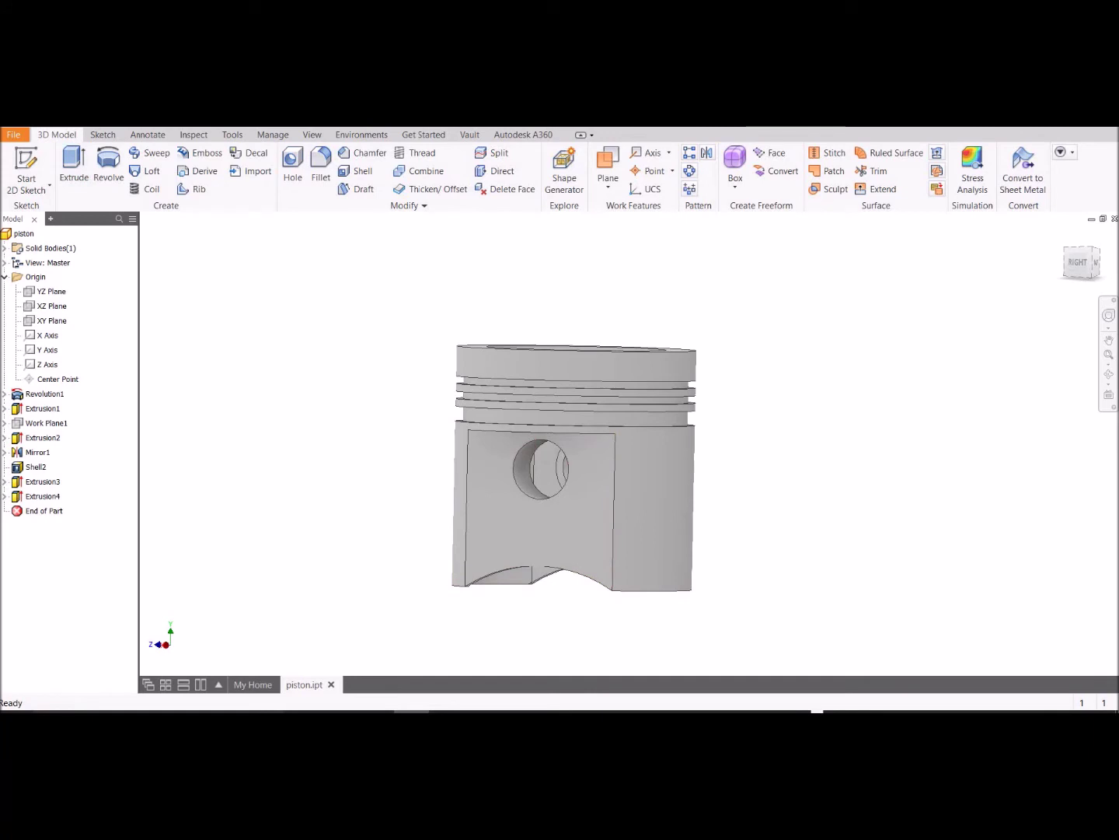
Step: Set up a 0.125 in fillet on both pin boss base edges and the four lengthwise inner corners where the flats meet the curved skirt
{"action": "middle_click_drag", "start_coordinate": [881, 490], "coordinate": [609, 267], "text": "shift"}
{"action": "left_click", "coordinate": [320, 165]}
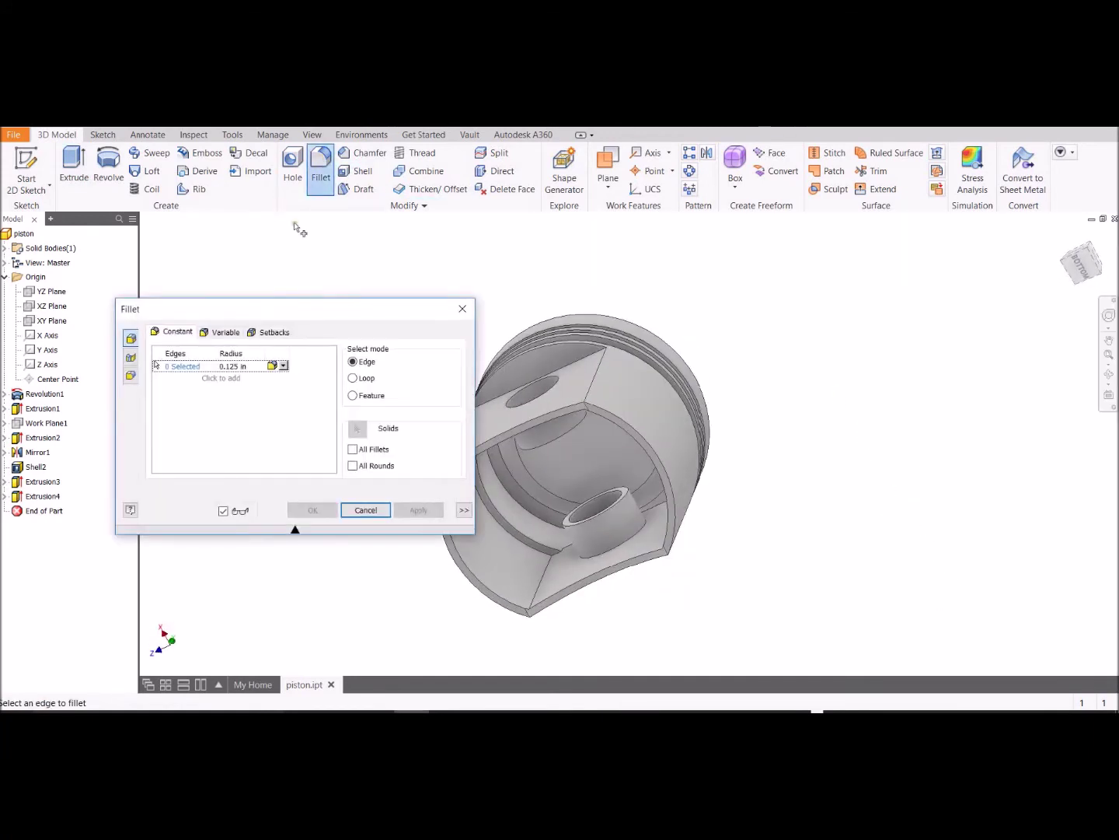
{"action": "left_click_drag", "start_coordinate": [312, 305], "coordinate": [247, 260]}
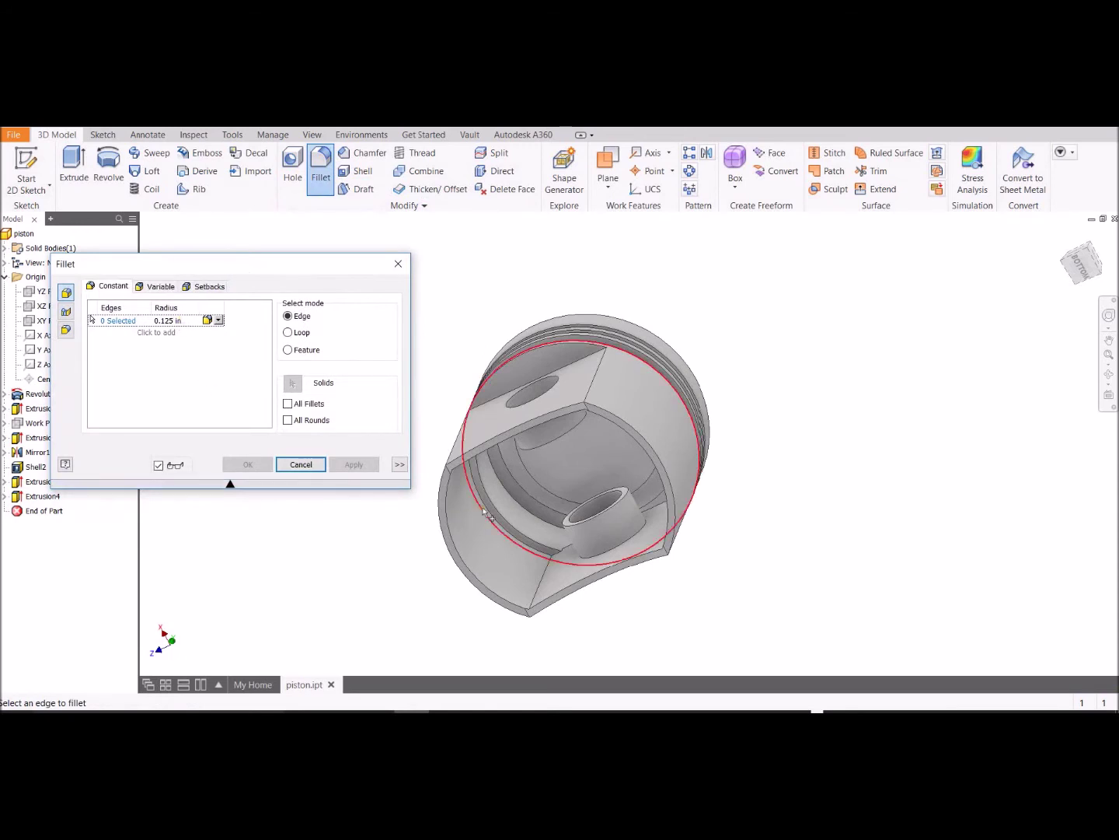
{"action": "left_click", "coordinate": [600, 555]}
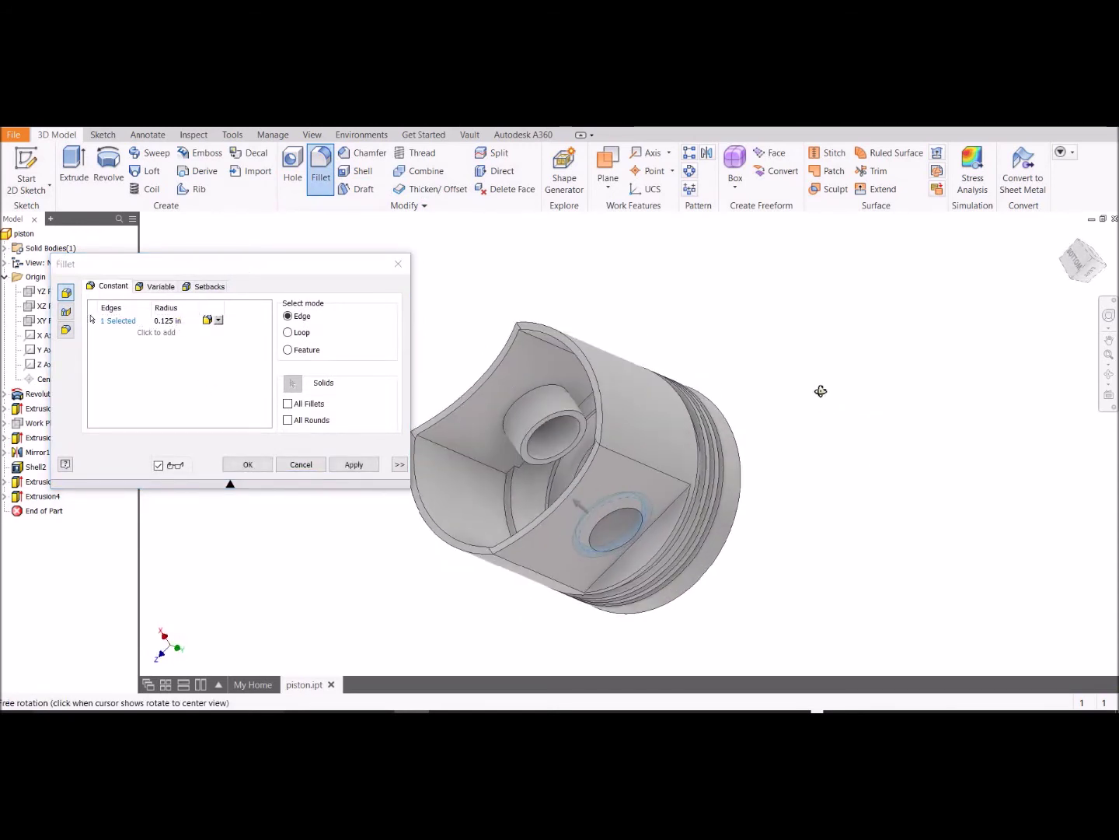
{"action": "left_click", "coordinate": [533, 398]}
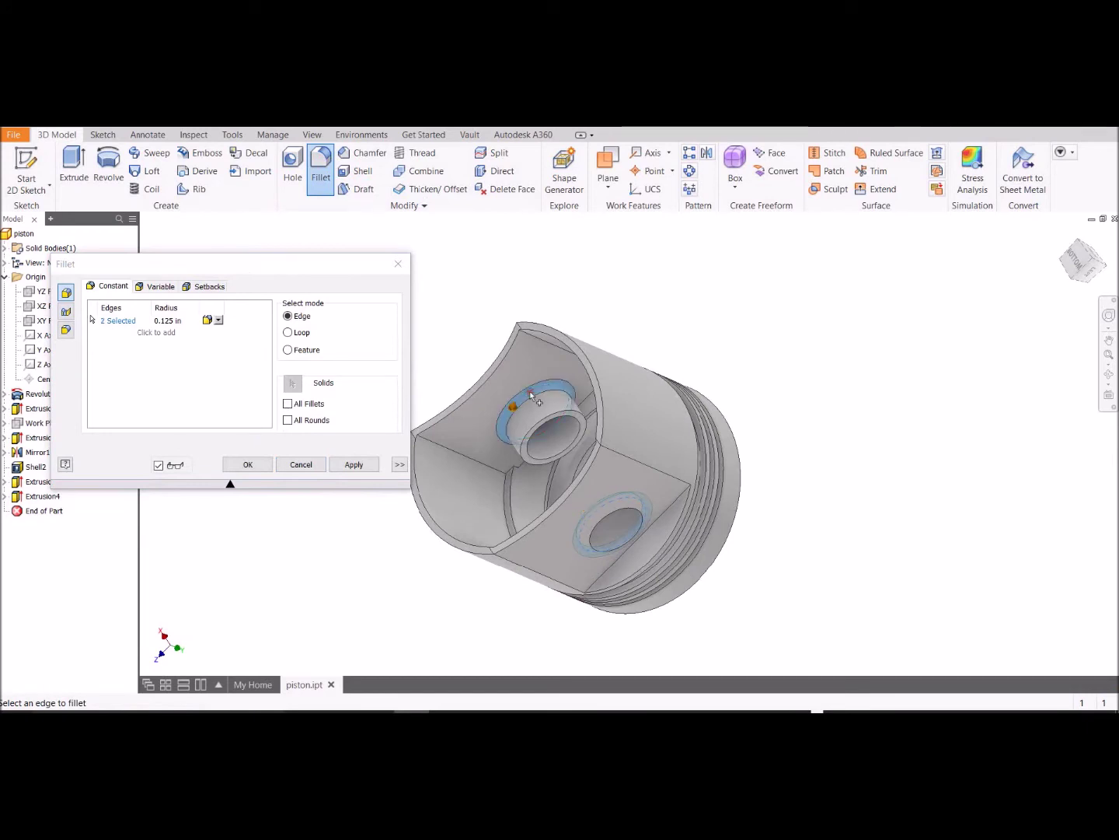
{"action": "left_click", "coordinate": [474, 462]}
{"action": "left_click", "coordinate": [542, 342]}
{"action": "middle_click_drag", "start_coordinate": [805, 382], "coordinate": [923, 426], "text": "shift"}
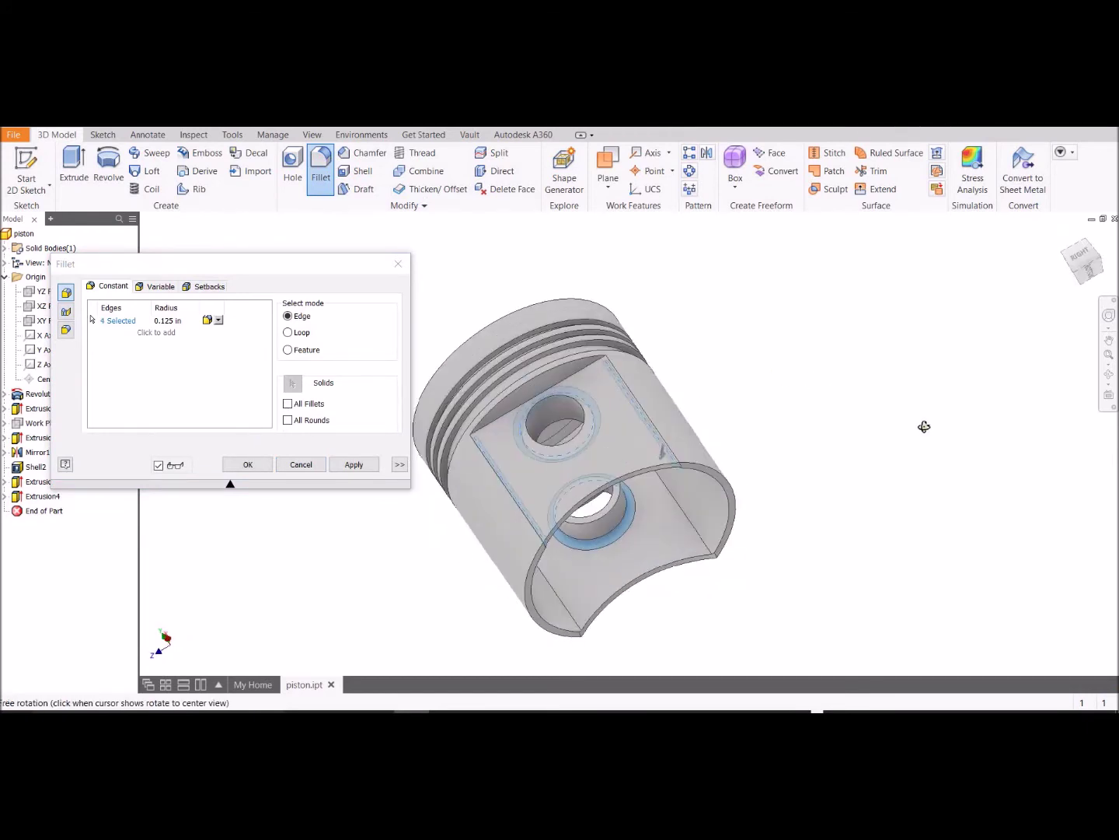
{"action": "left_click", "coordinate": [679, 536]}
{"action": "left_click", "coordinate": [557, 592]}
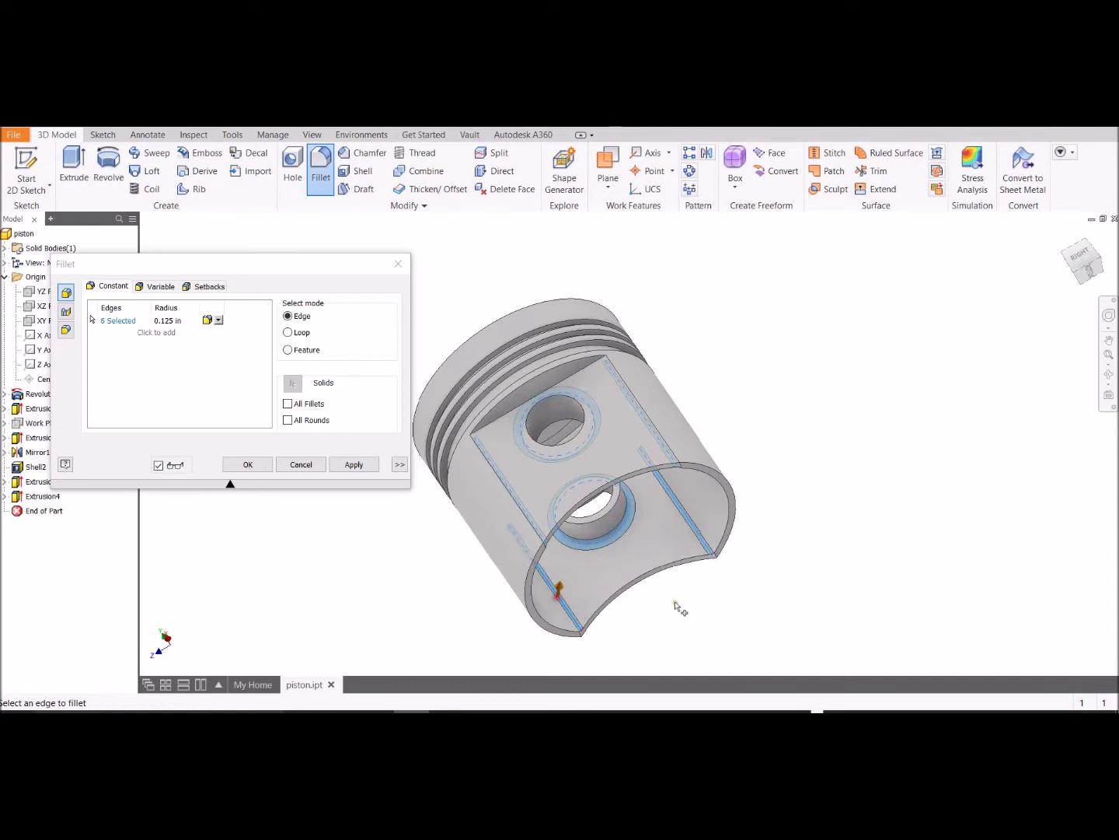
Step: Add the curved edges of the ledges inside the piston to the 0.125 in fillet, apply it and leave the command
{"action": "middle_click_drag", "start_coordinate": [859, 486], "coordinate": [764, 442], "text": "shift"}
{"action": "left_click", "coordinate": [669, 466]}
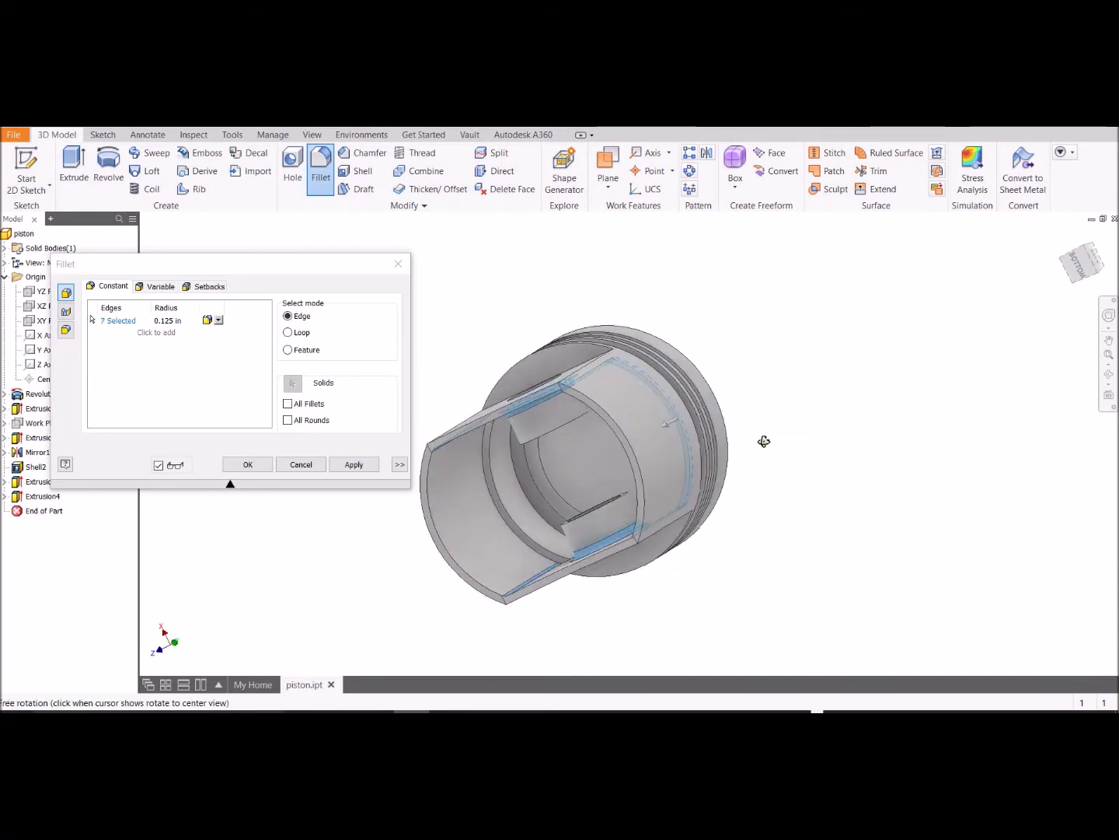
{"action": "left_click", "coordinate": [511, 529]}
{"action": "left_click", "coordinate": [554, 490]}
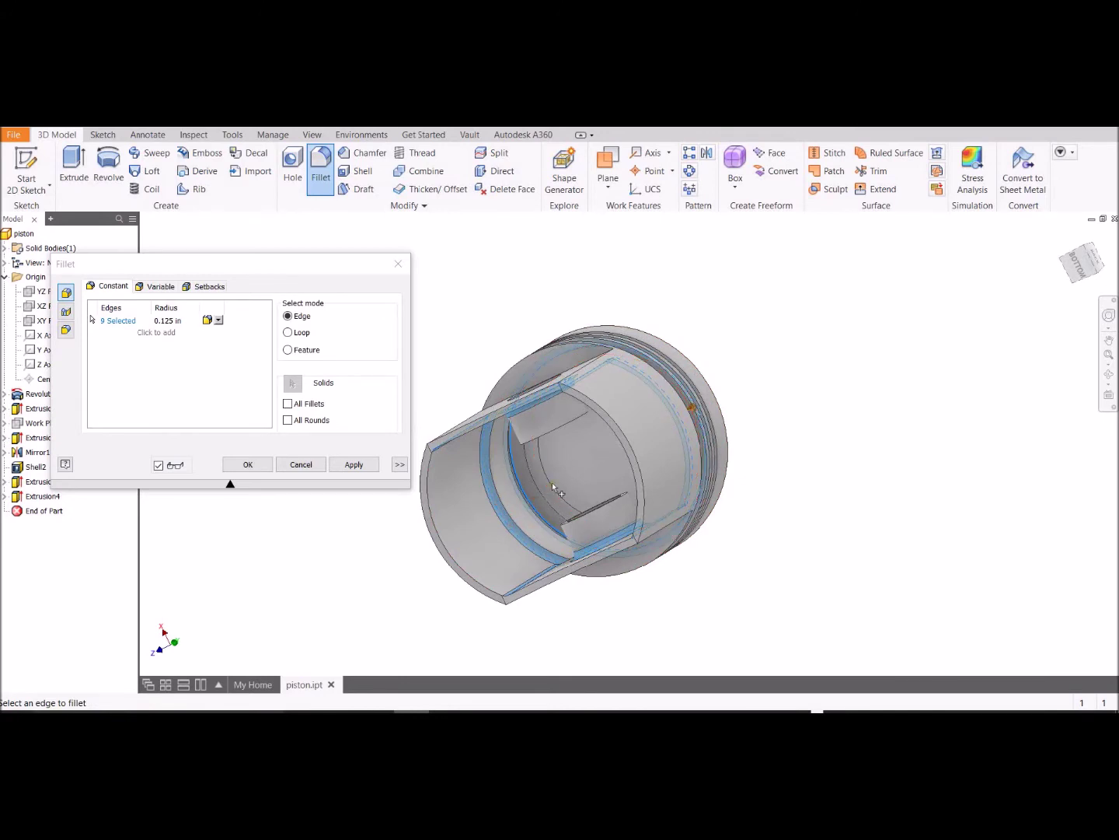
{"action": "left_click", "coordinate": [557, 493]}
{"action": "left_click", "coordinate": [545, 498]}
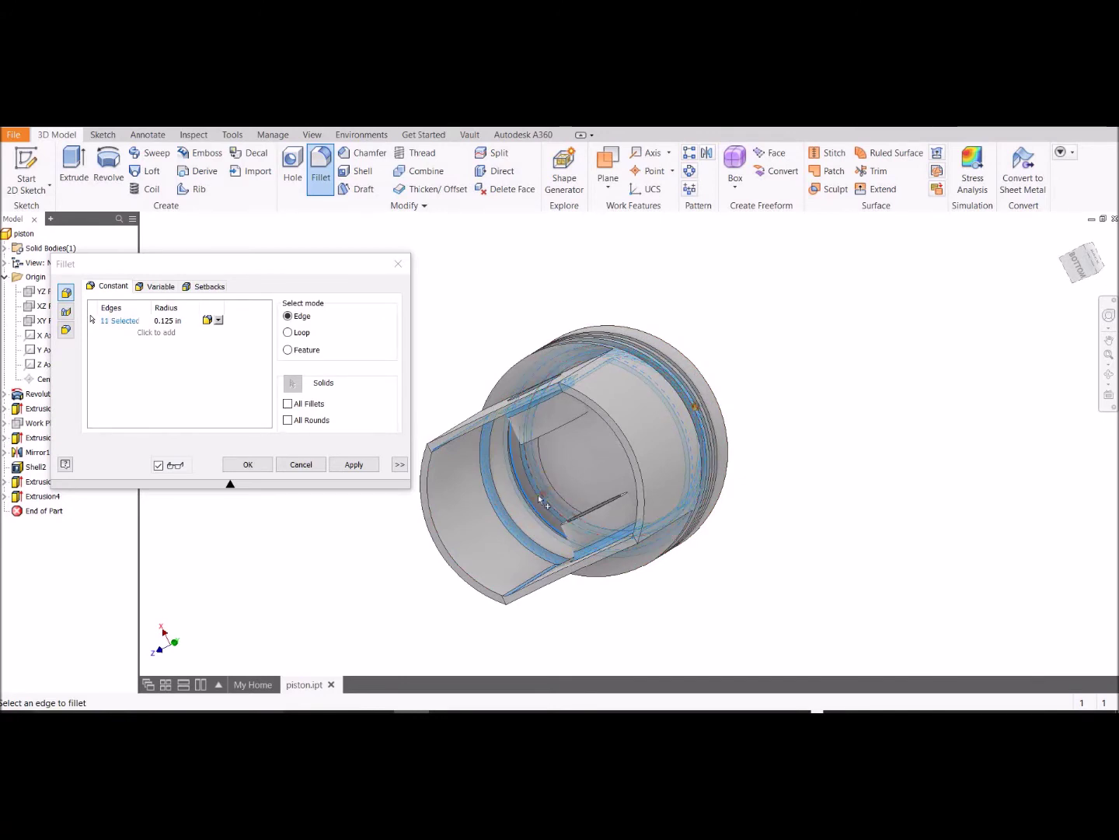
{"action": "left_click", "coordinate": [548, 499]}
{"action": "left_click", "coordinate": [351, 465]}
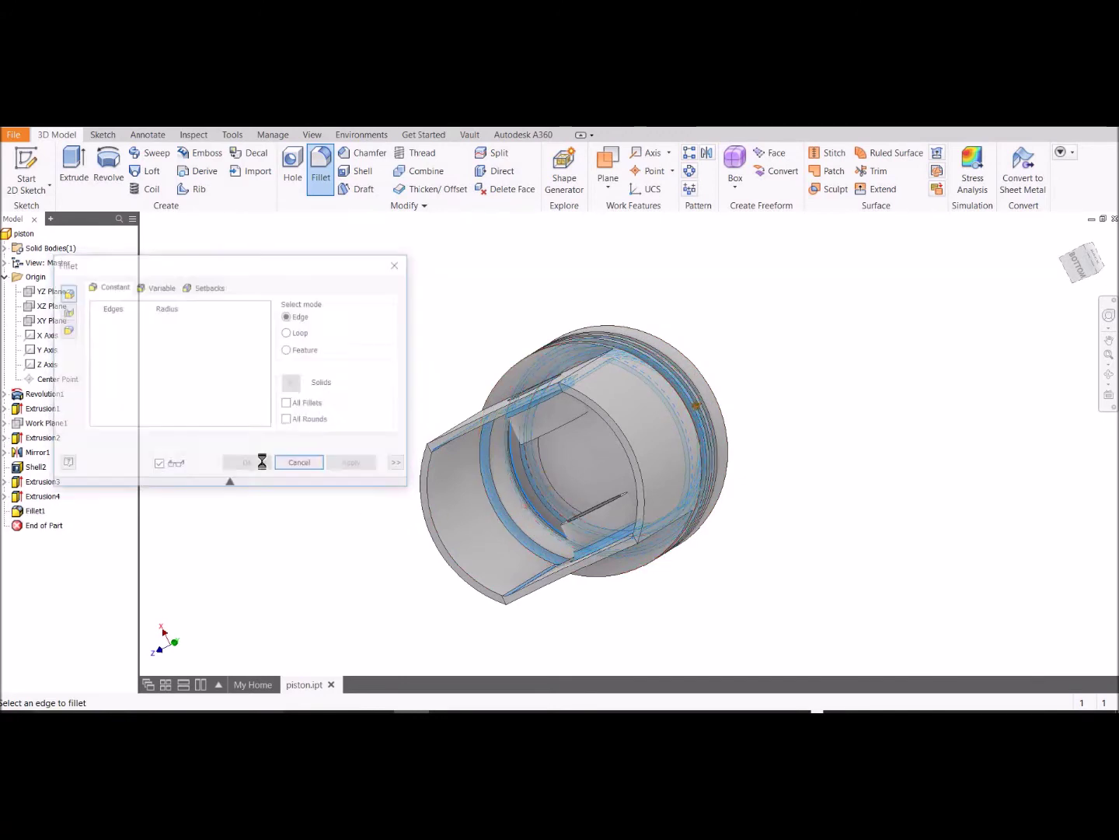
{"action": "left_click", "coordinate": [299, 464]}
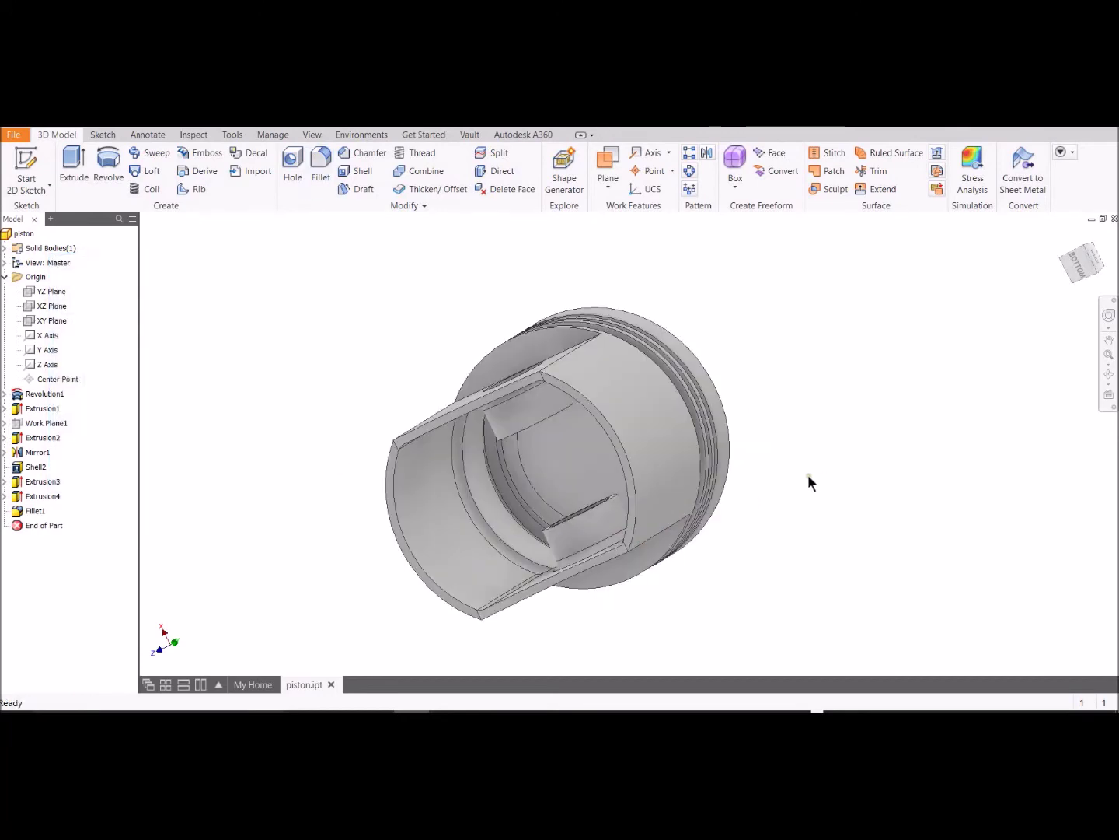
Step: Assign the Aluminum 6061-AHC material to the piston
{"action": "mouse_move", "coordinate": [813, 478]}
{"action": "middle_mouse_down", "text": "shift"}
{"action": "mouse_move", "coordinate": [814, 431]}
{"action": "mouse_move", "coordinate": [829, 475]}
{"action": "middle_mouse_up", "text": "shift"}
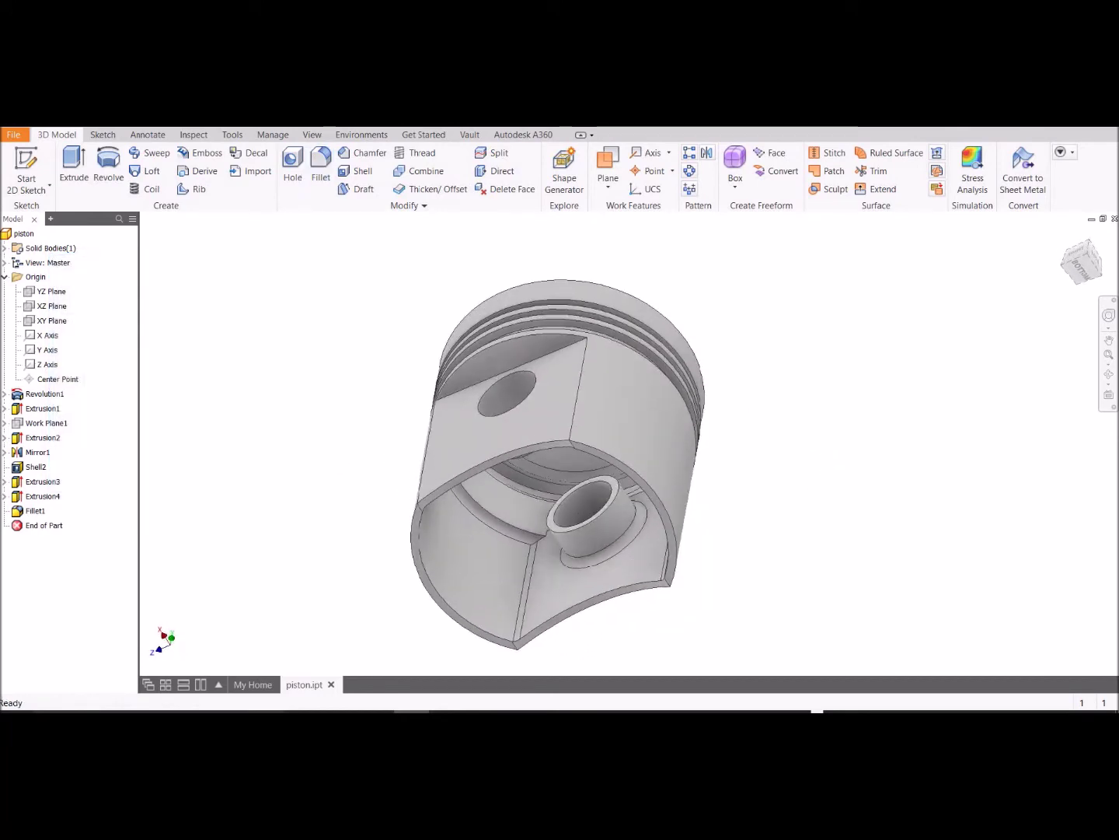
{"action": "left_click", "coordinate": [309, 117]}
{"action": "left_click_drag", "start_coordinate": [311, 265], "coordinate": [311, 144]}
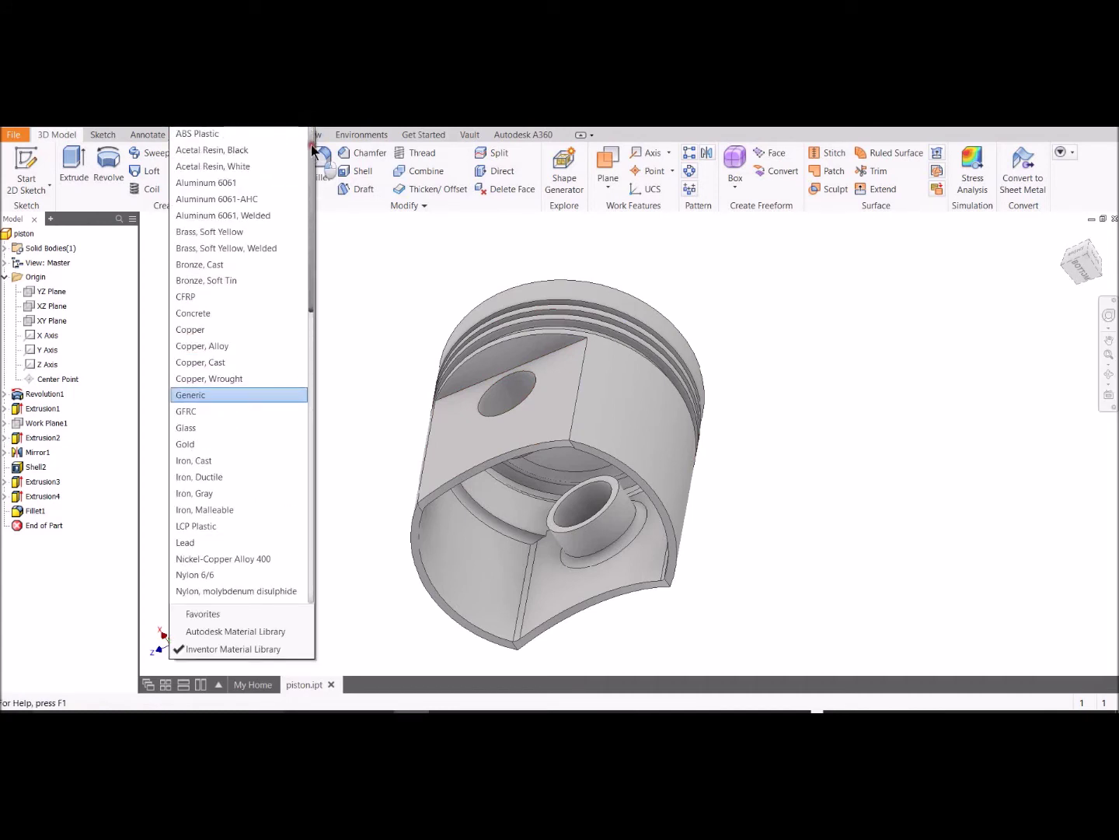
{"action": "left_click", "coordinate": [268, 200]}
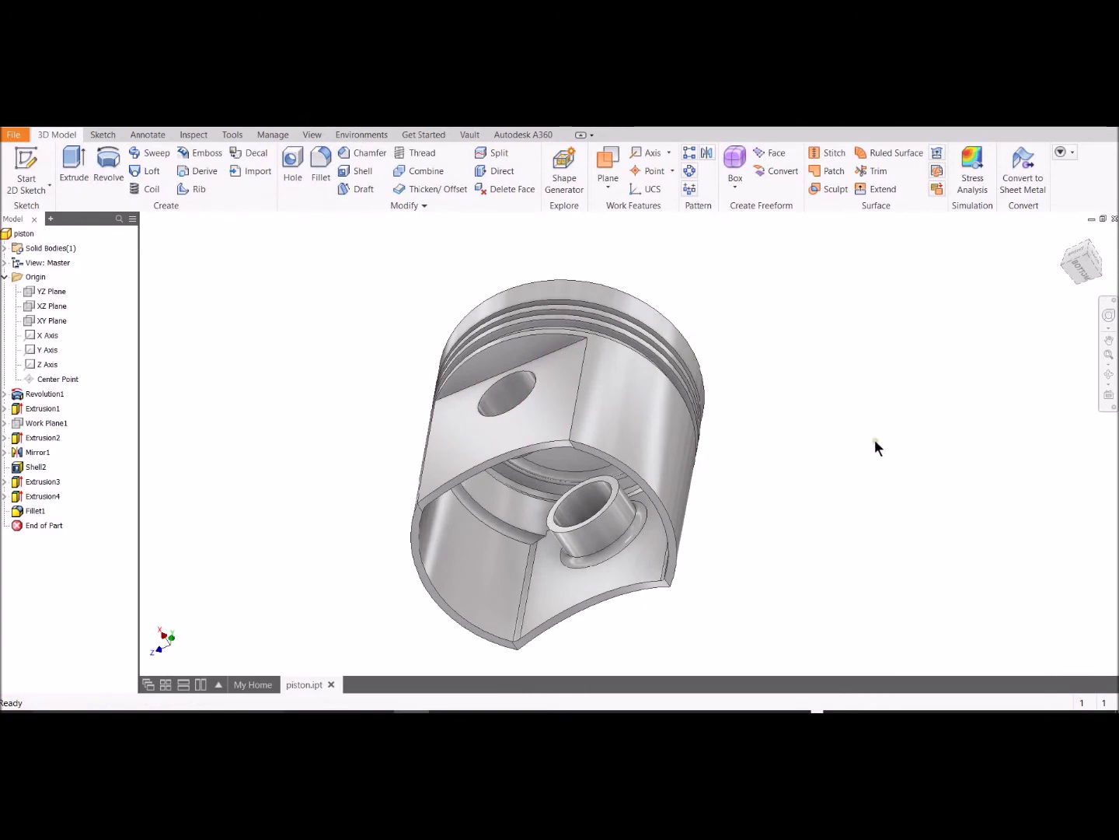
Step: Turn the piston to show its flat side and open skirt, and save the part
{"action": "middle_click_drag", "start_coordinate": [874, 439], "coordinate": [843, 451], "text": "shift"}
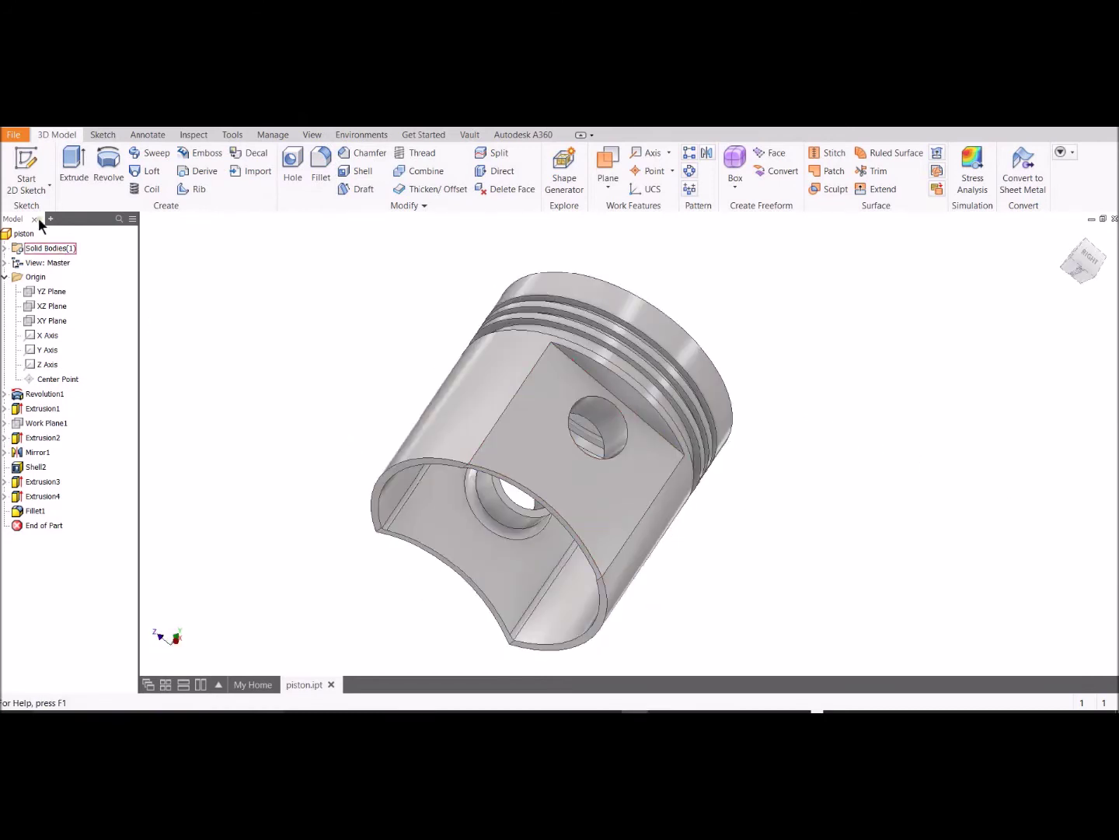
{"action": "left_click", "coordinate": [13, 136]}
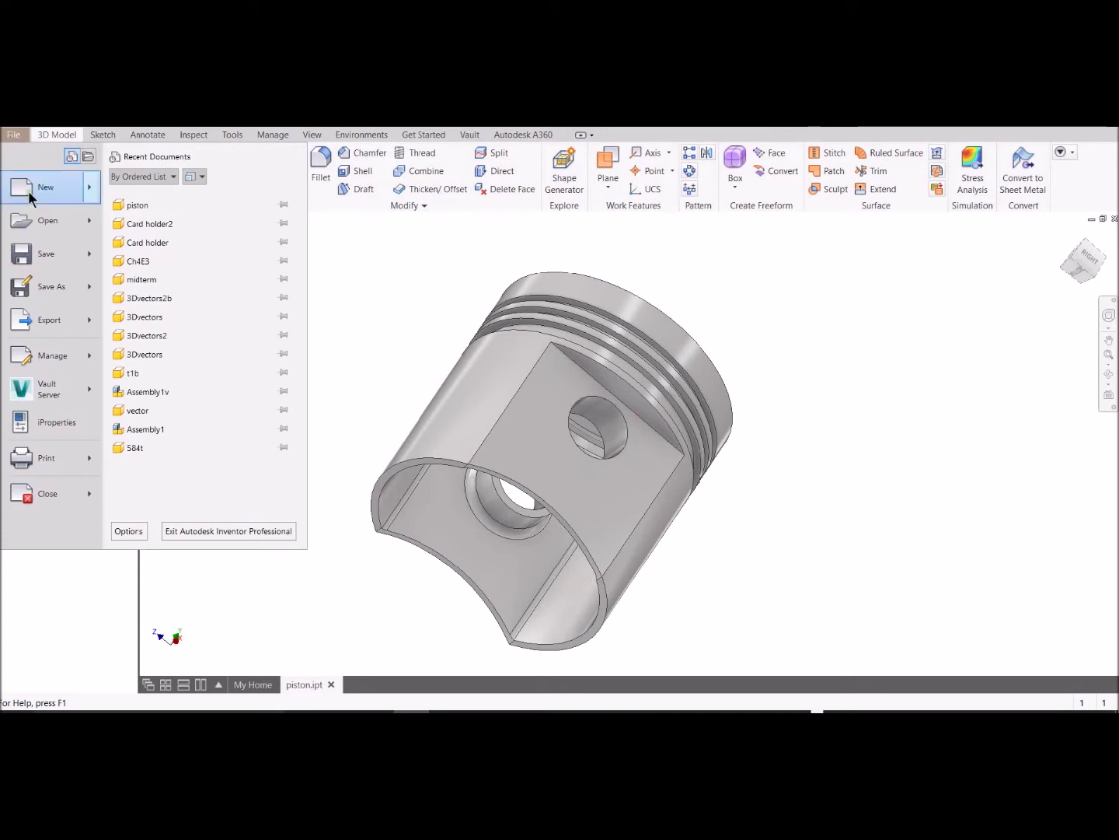
{"action": "left_click", "coordinate": [43, 254]}
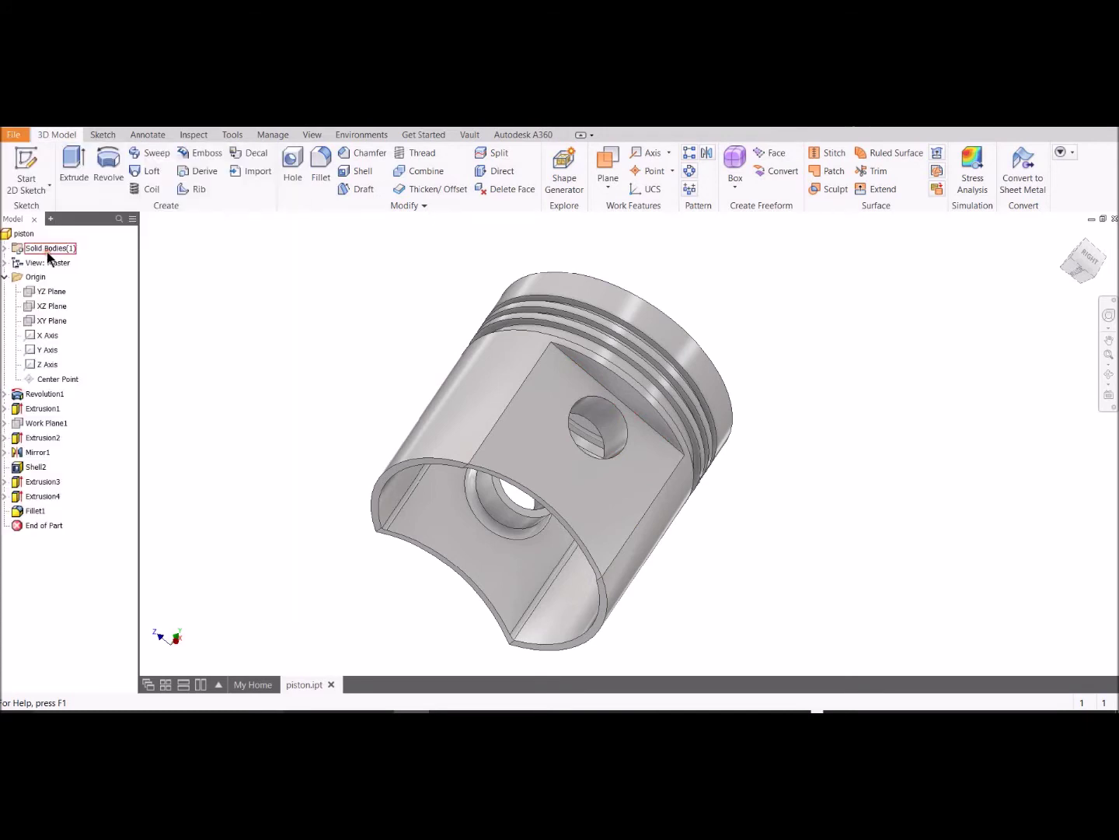
Step: Create a new drawing from the English ANSI (in).idw template
{"action": "left_click", "coordinate": [16, 134]}
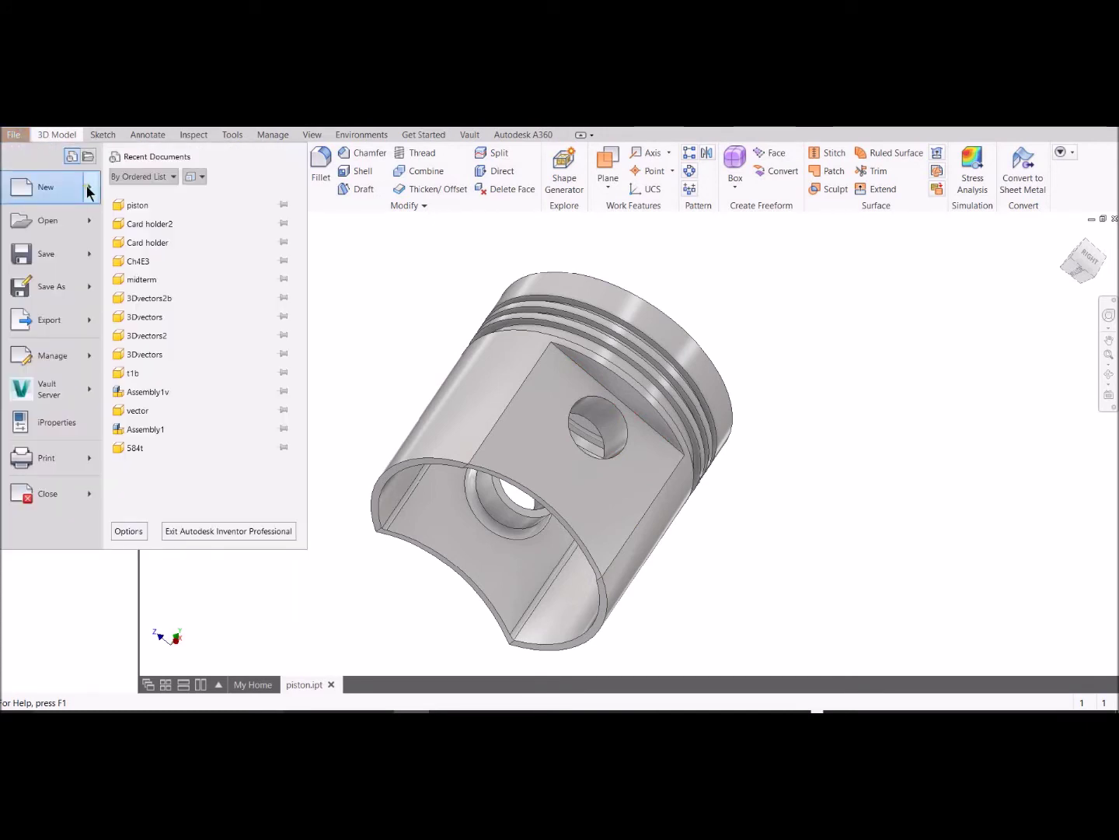
{"action": "mouse_move", "coordinate": [59, 185]}
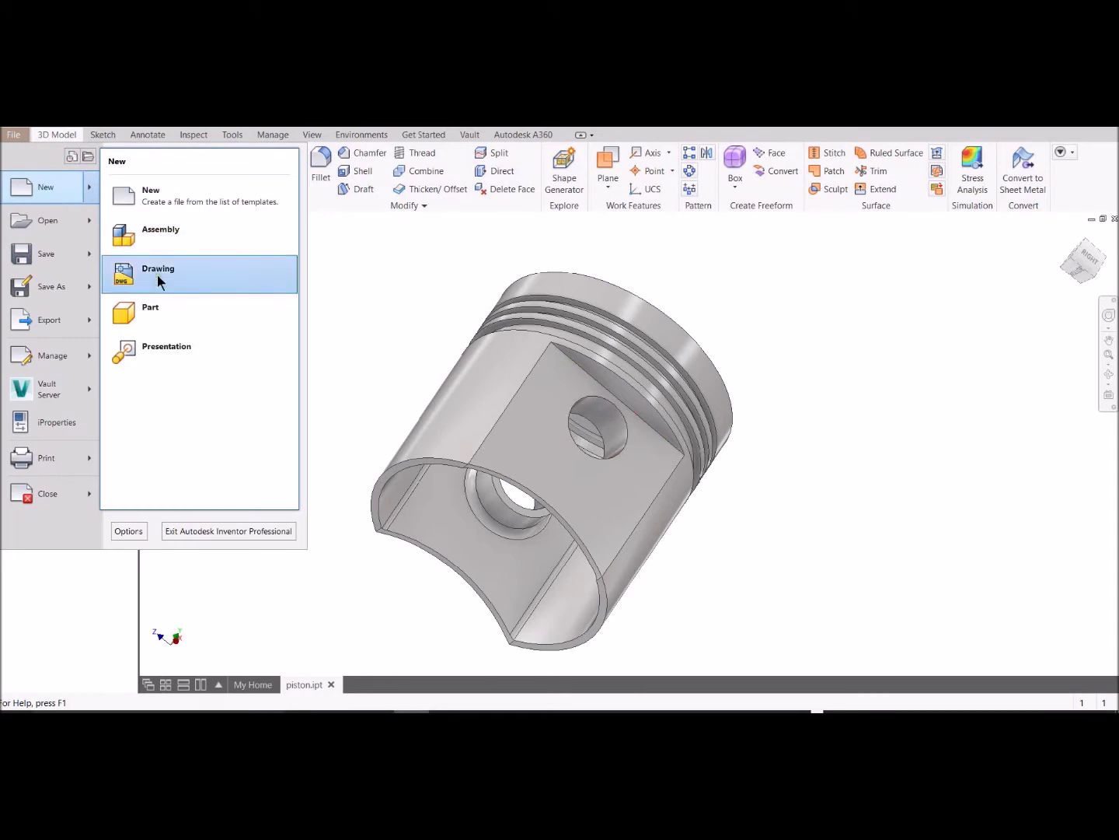
{"action": "left_click", "coordinate": [43, 193]}
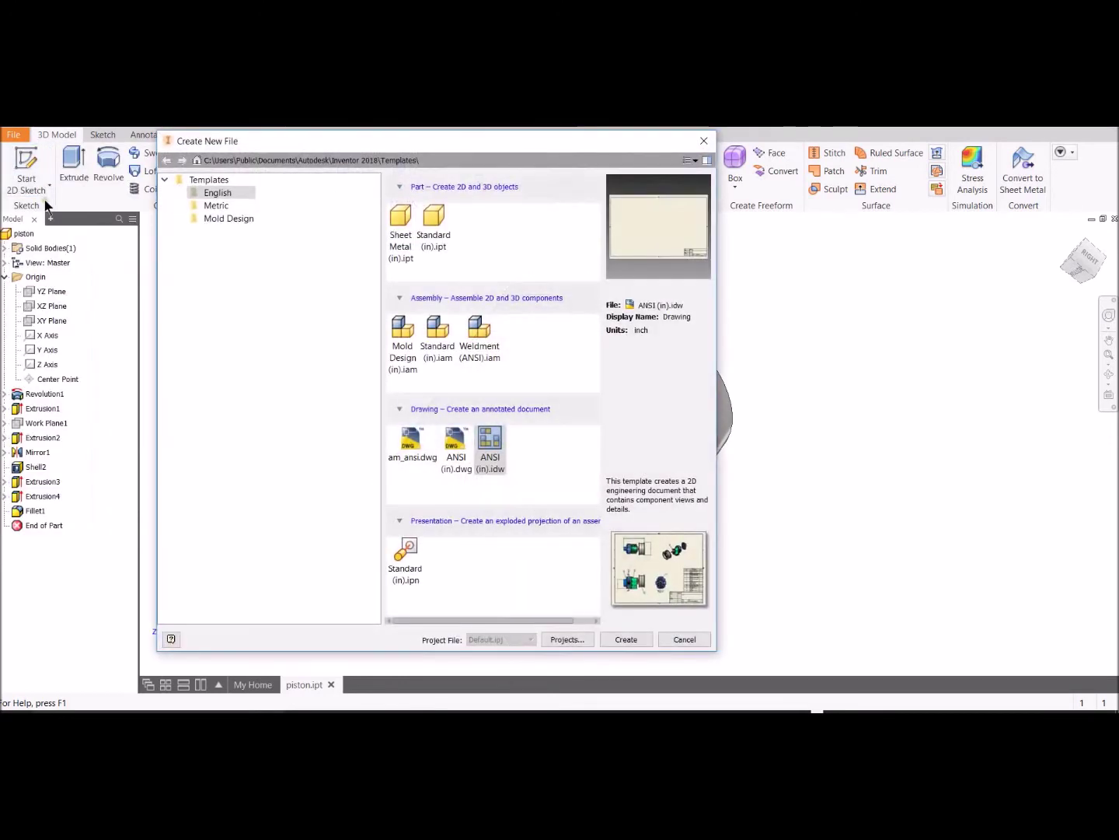
{"action": "left_click", "coordinate": [457, 462]}
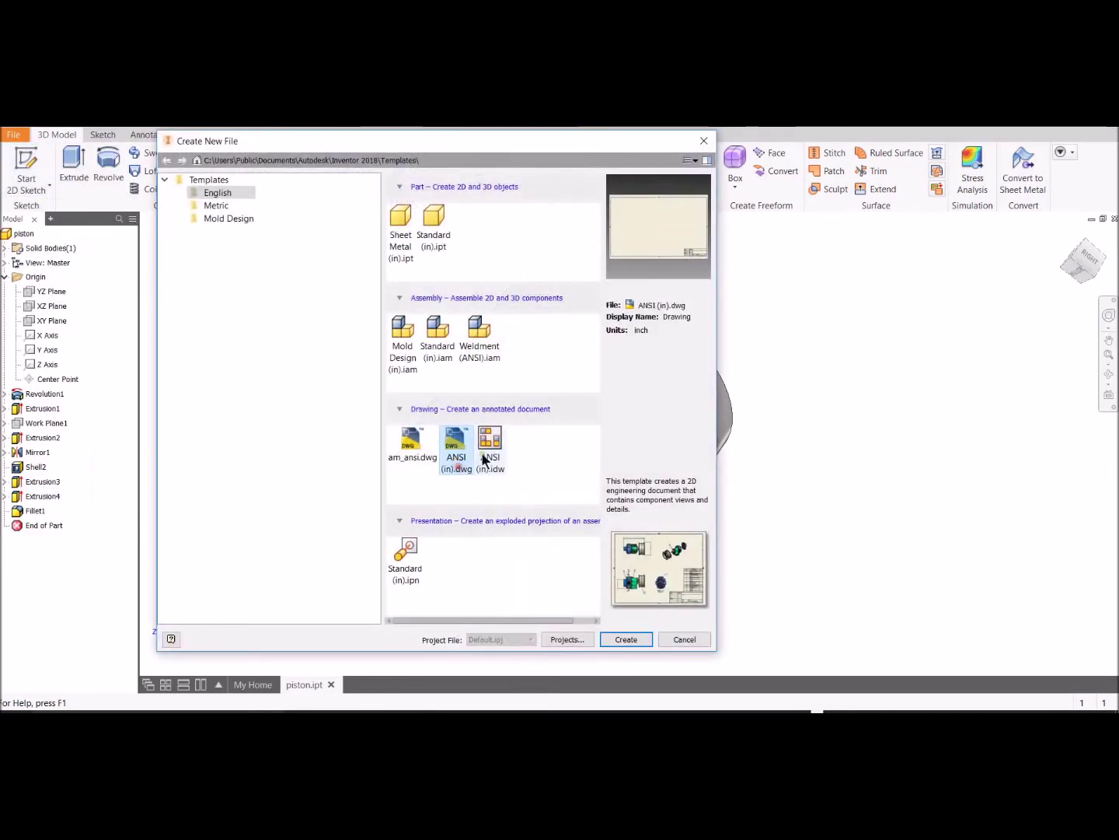
{"action": "left_click", "coordinate": [491, 452]}
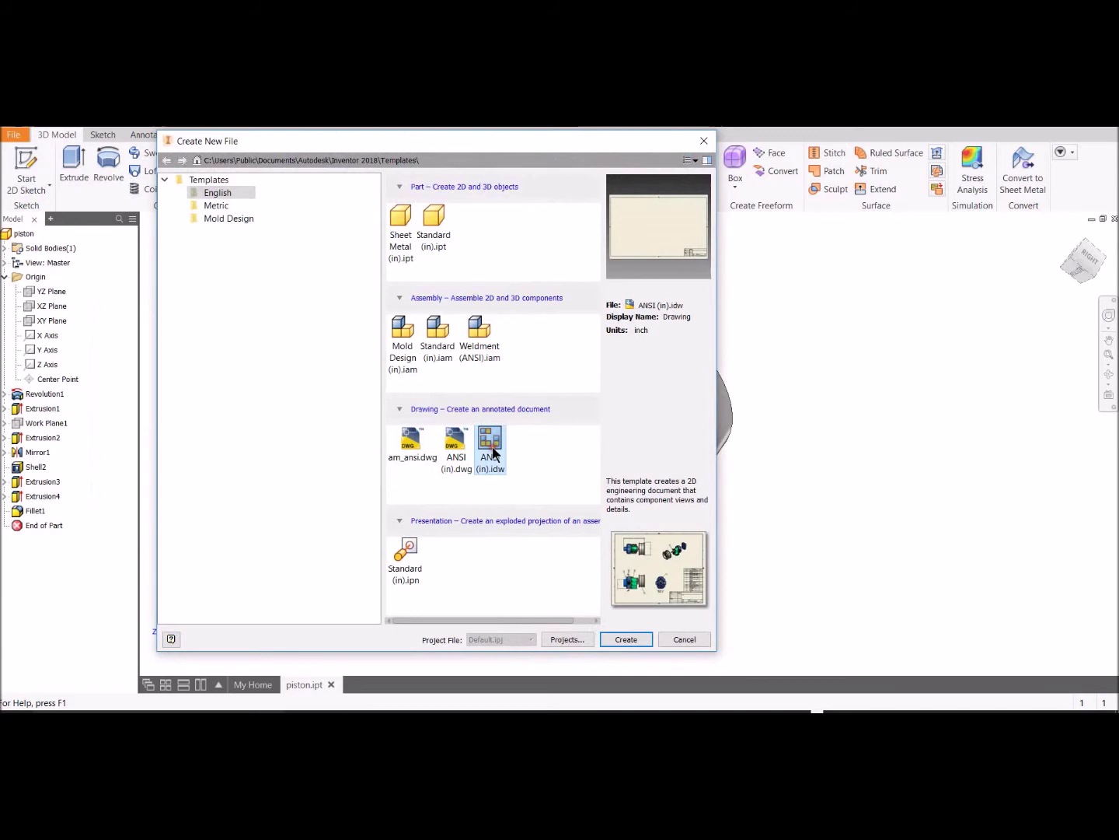
{"action": "left_click", "coordinate": [628, 643]}
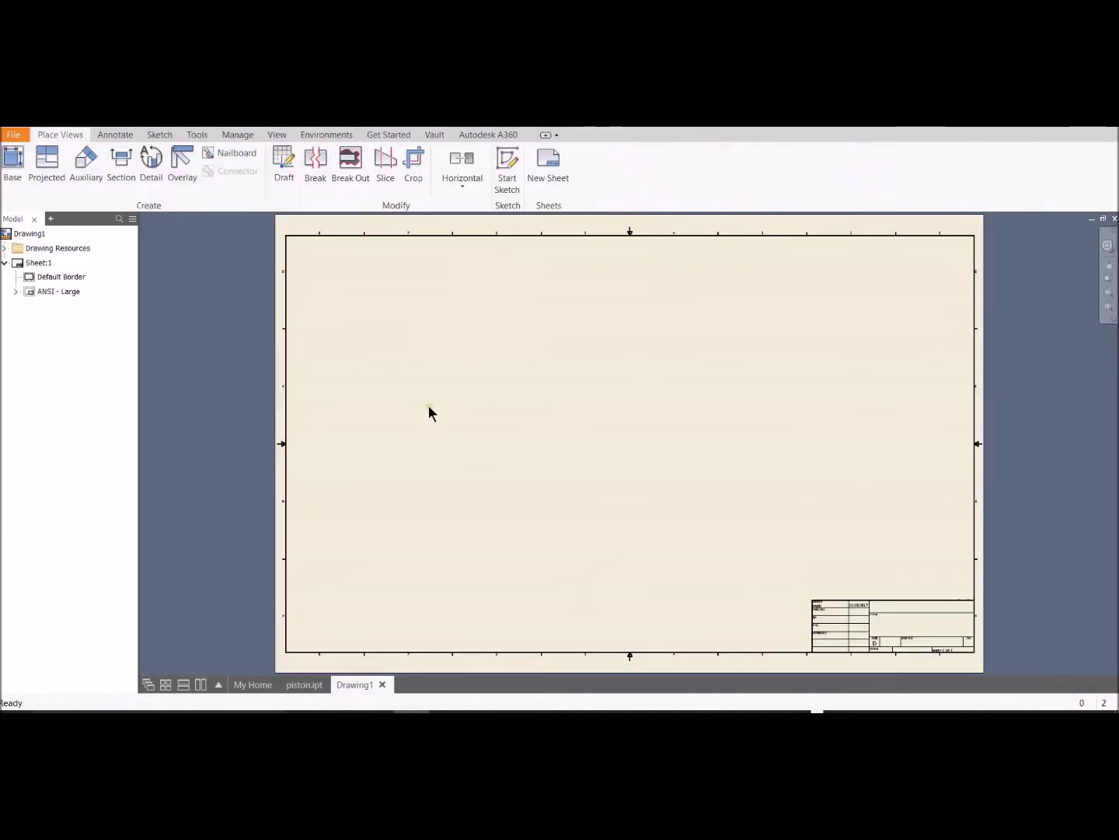
Step: Change the drawing sheet to size A, keeping the landscape orientation
{"action": "right_click", "coordinate": [19, 264]}
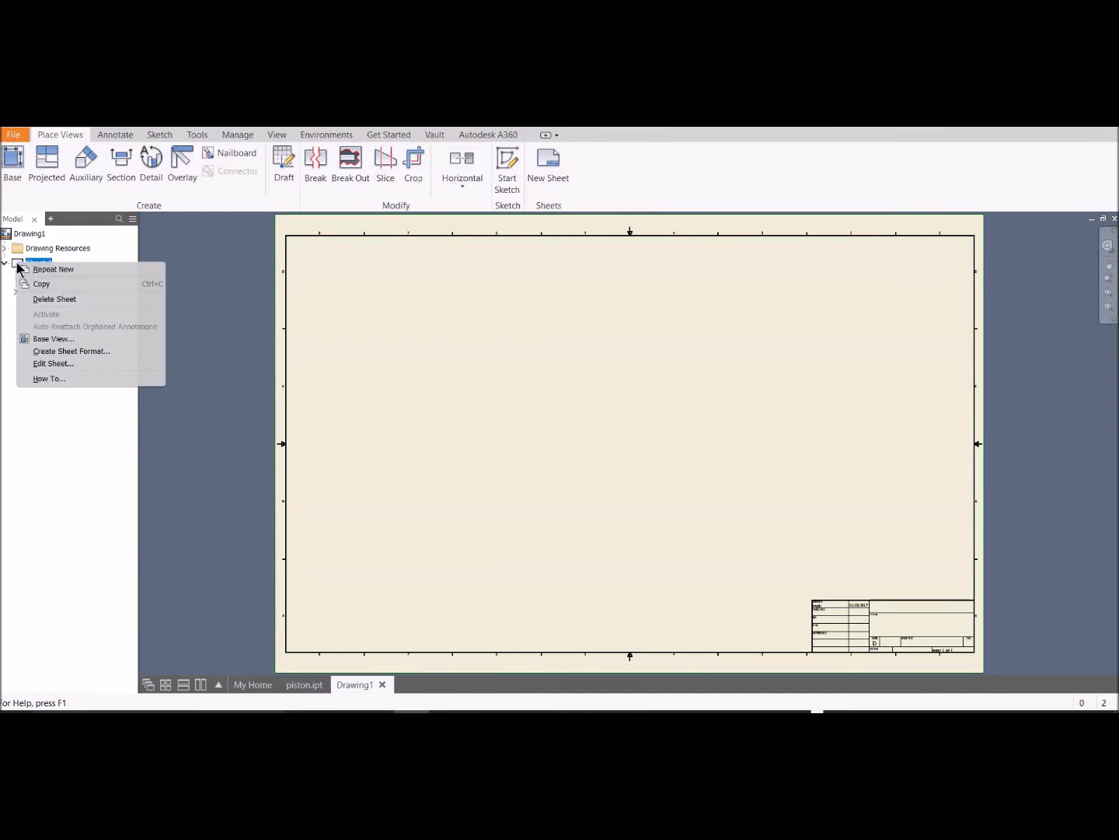
{"action": "left_click", "coordinate": [74, 363]}
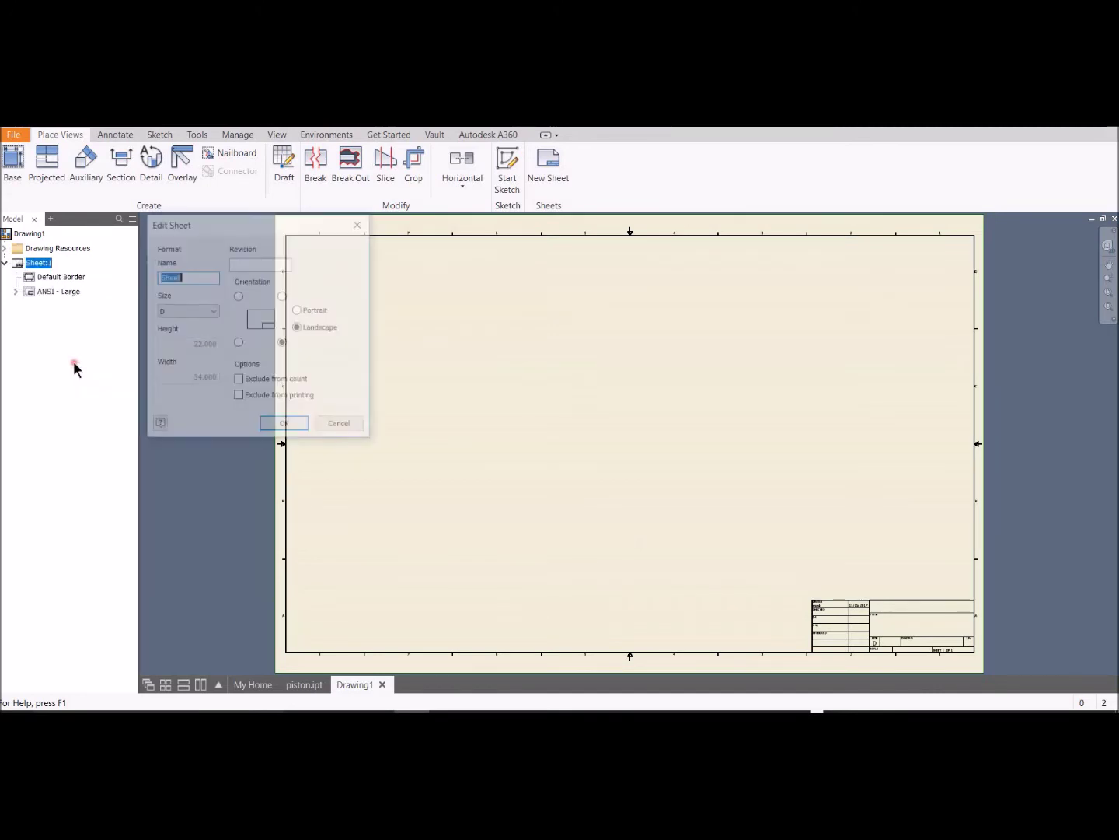
{"action": "left_click", "coordinate": [211, 311]}
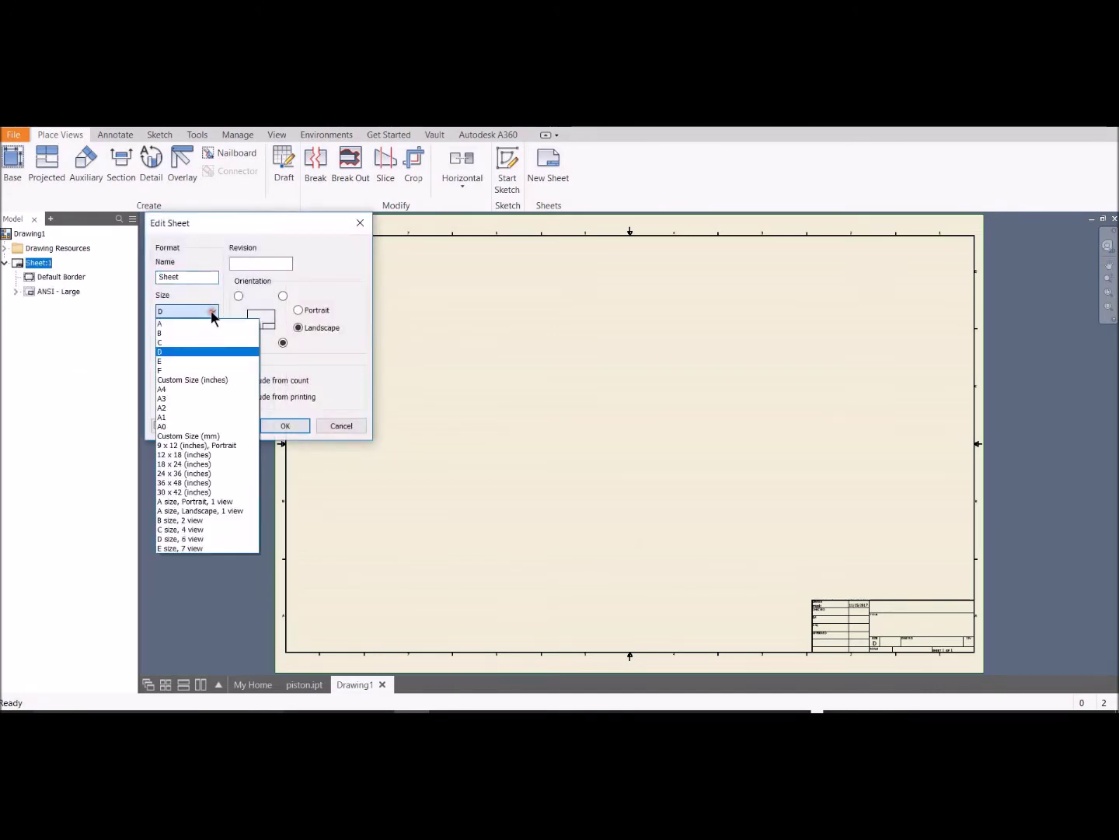
{"action": "left_click", "coordinate": [205, 326]}
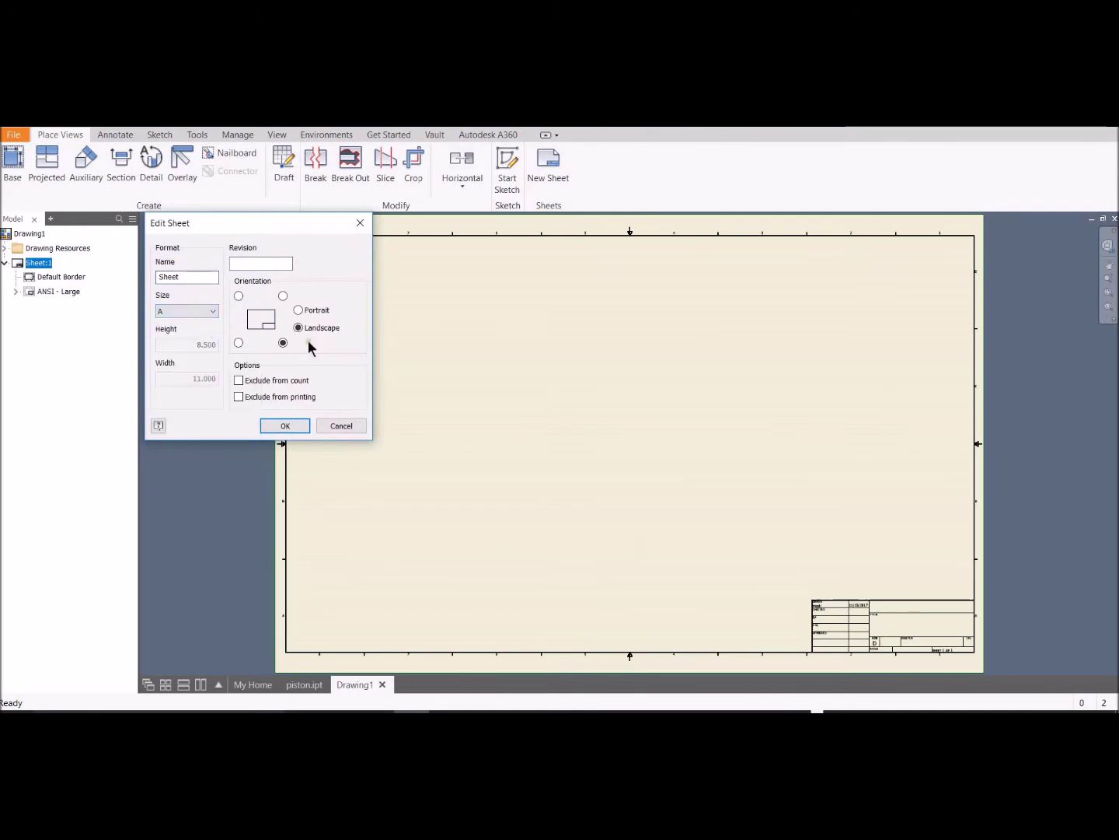
{"action": "left_click", "coordinate": [286, 427]}
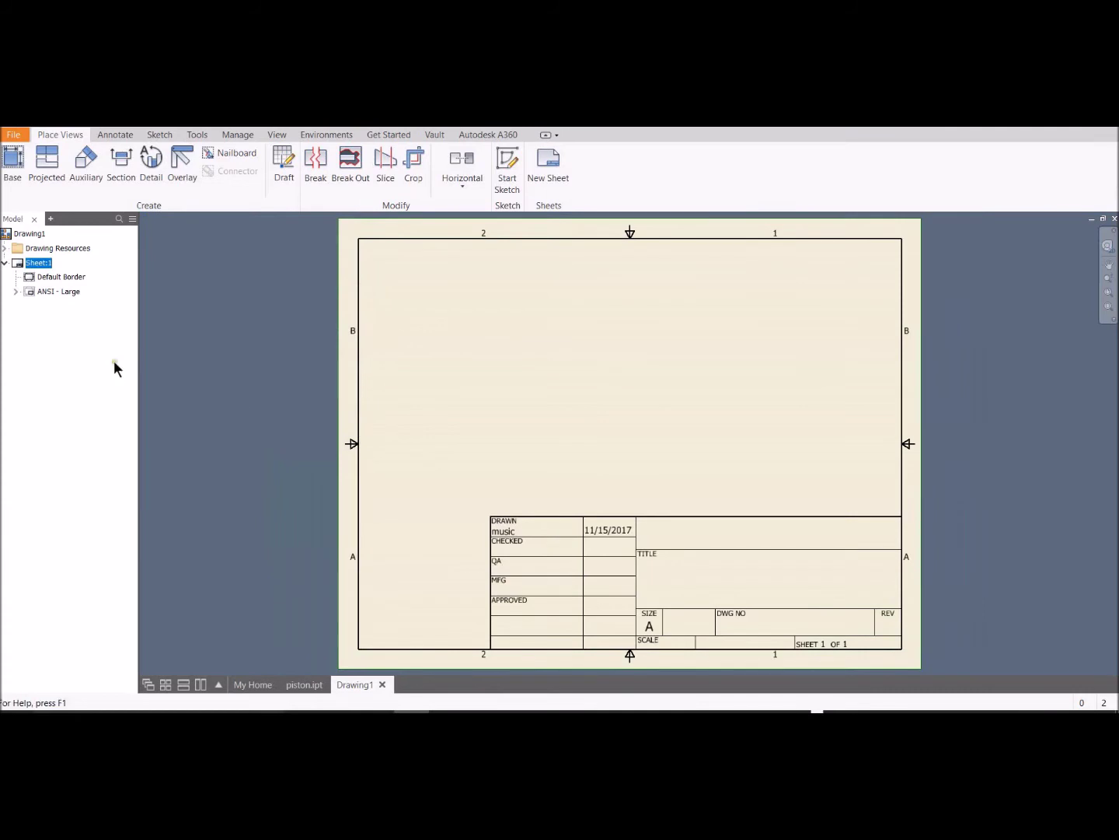
Step: Delete the ANSI - Large title block and the Default Border from Sheet:1
{"action": "left_click", "coordinate": [14, 293]}
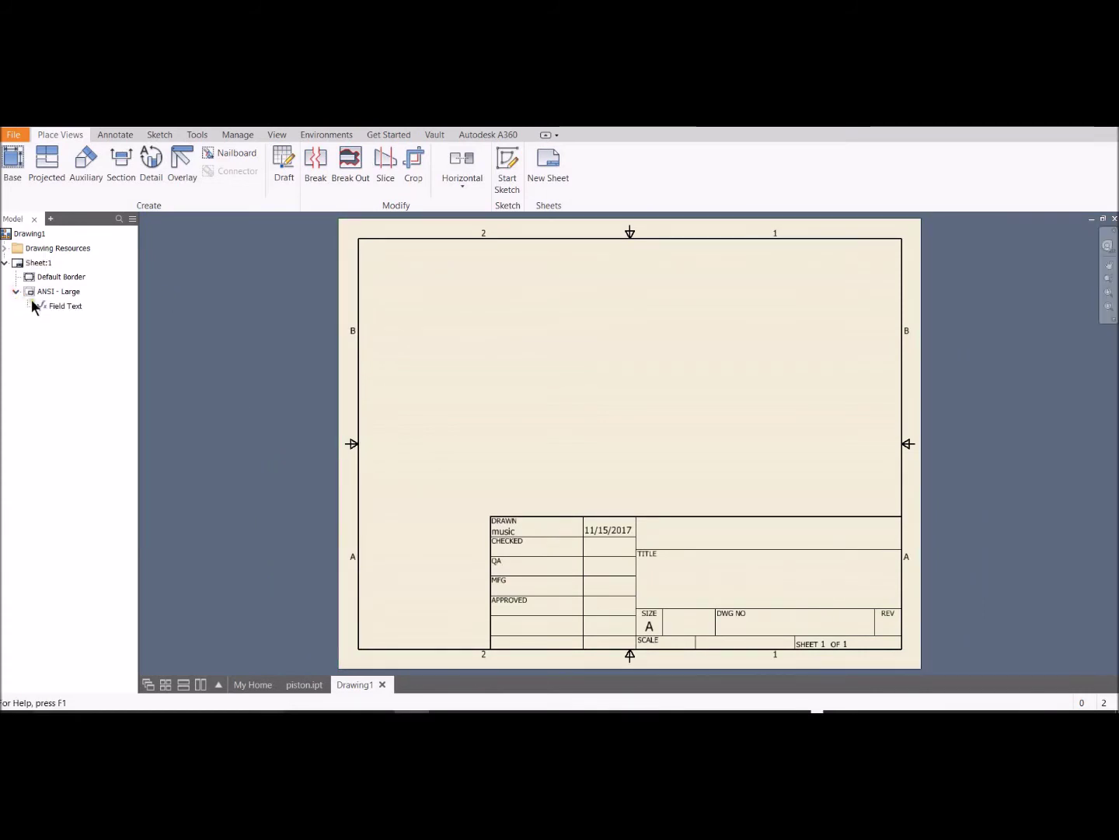
{"action": "right_click", "coordinate": [52, 307]}
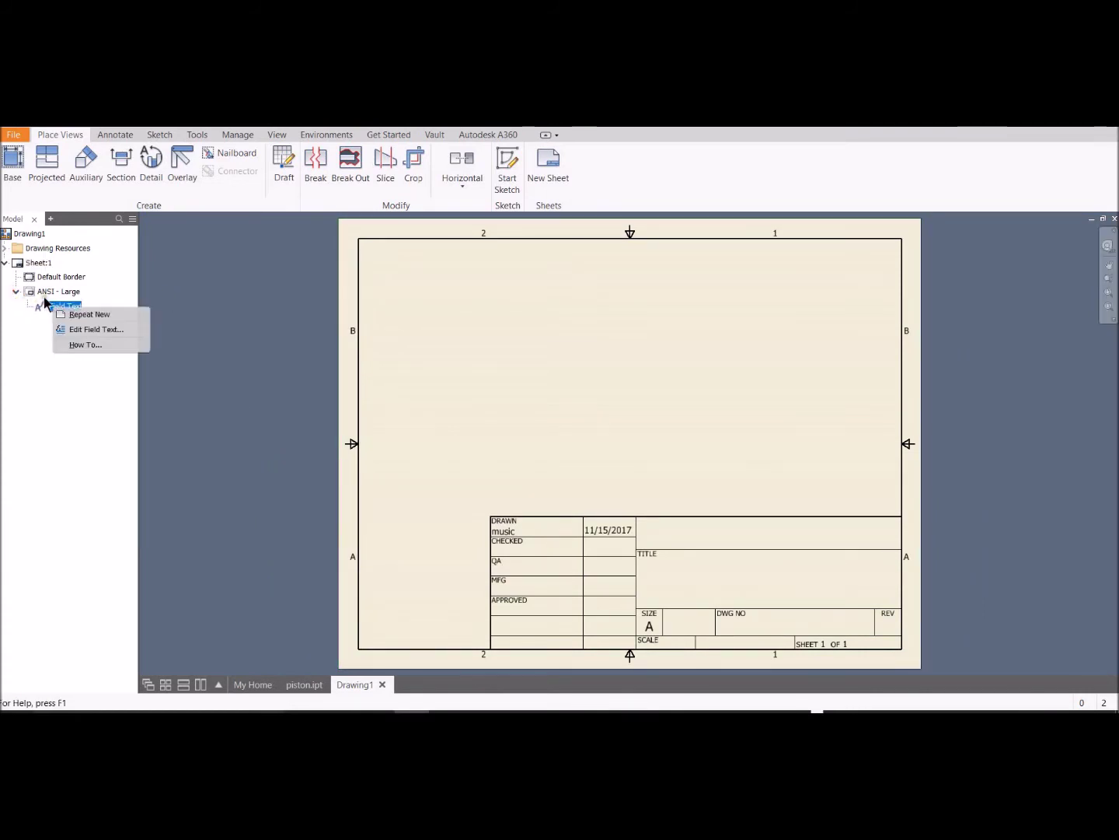
{"action": "left_click", "coordinate": [37, 293]}
{"action": "right_click", "coordinate": [37, 292]}
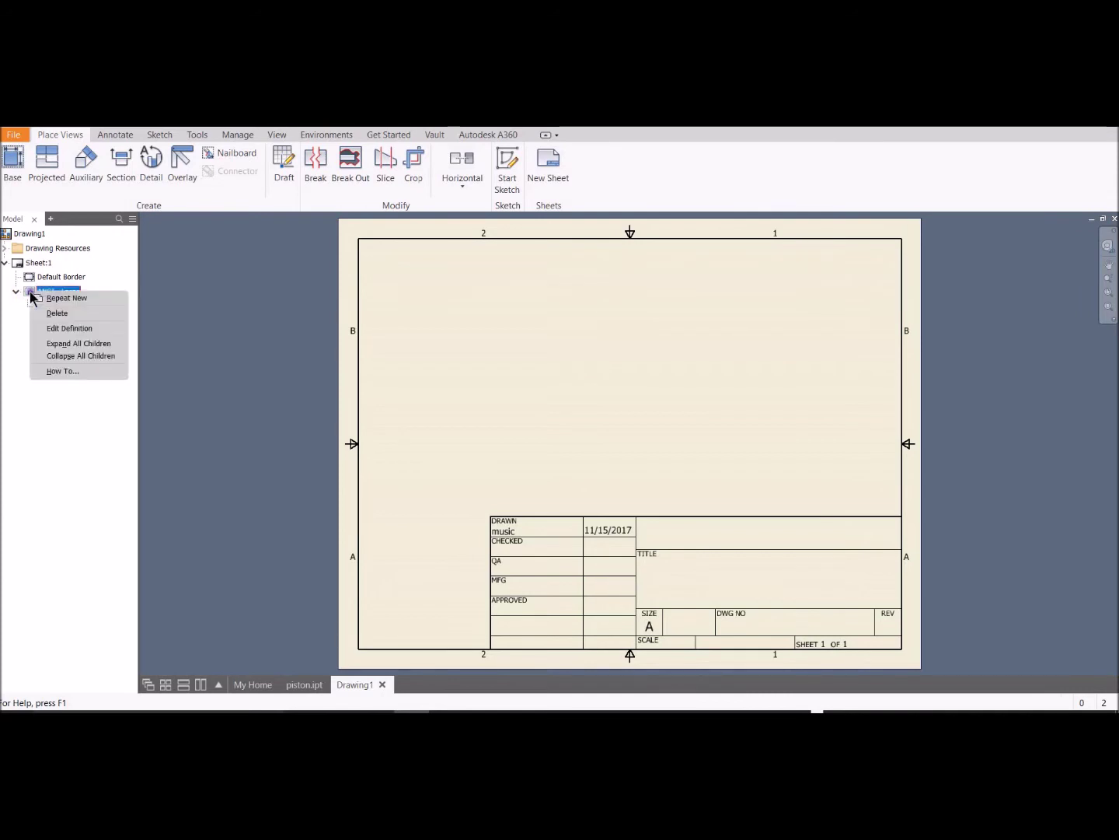
{"action": "left_click", "coordinate": [60, 313]}
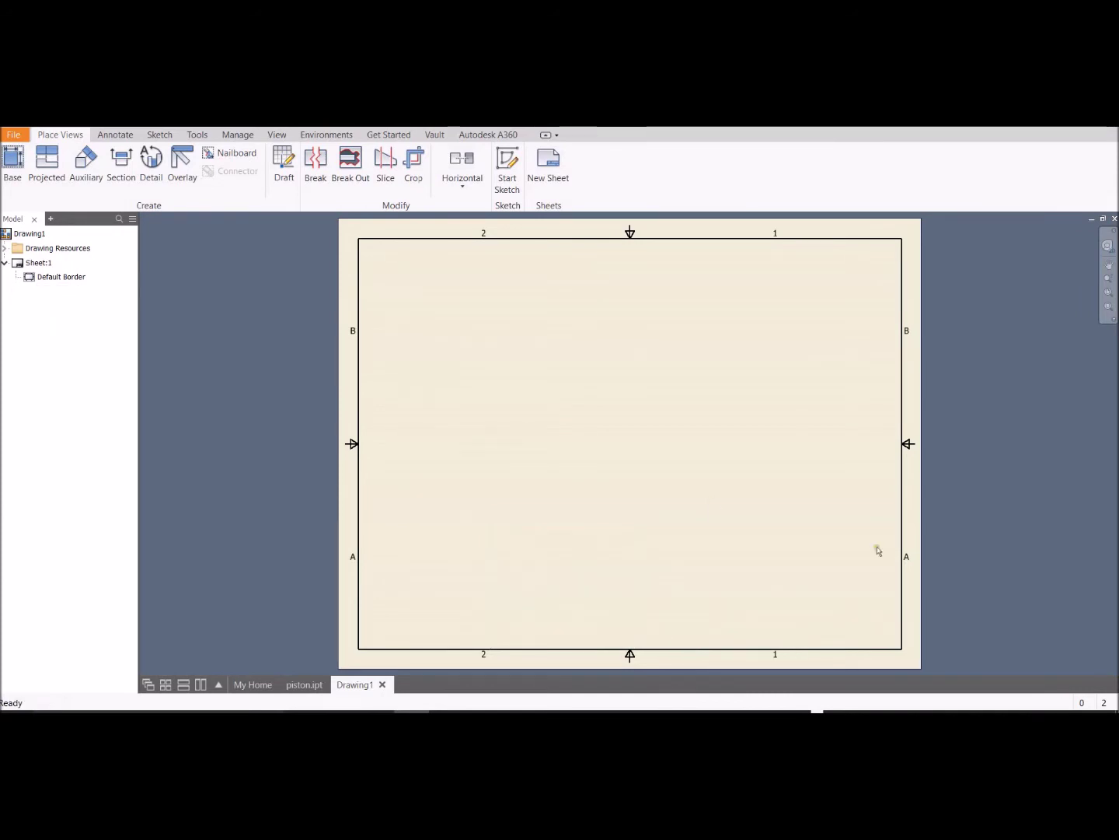
{"action": "left_click", "coordinate": [38, 277]}
{"action": "right_click", "coordinate": [37, 276]}
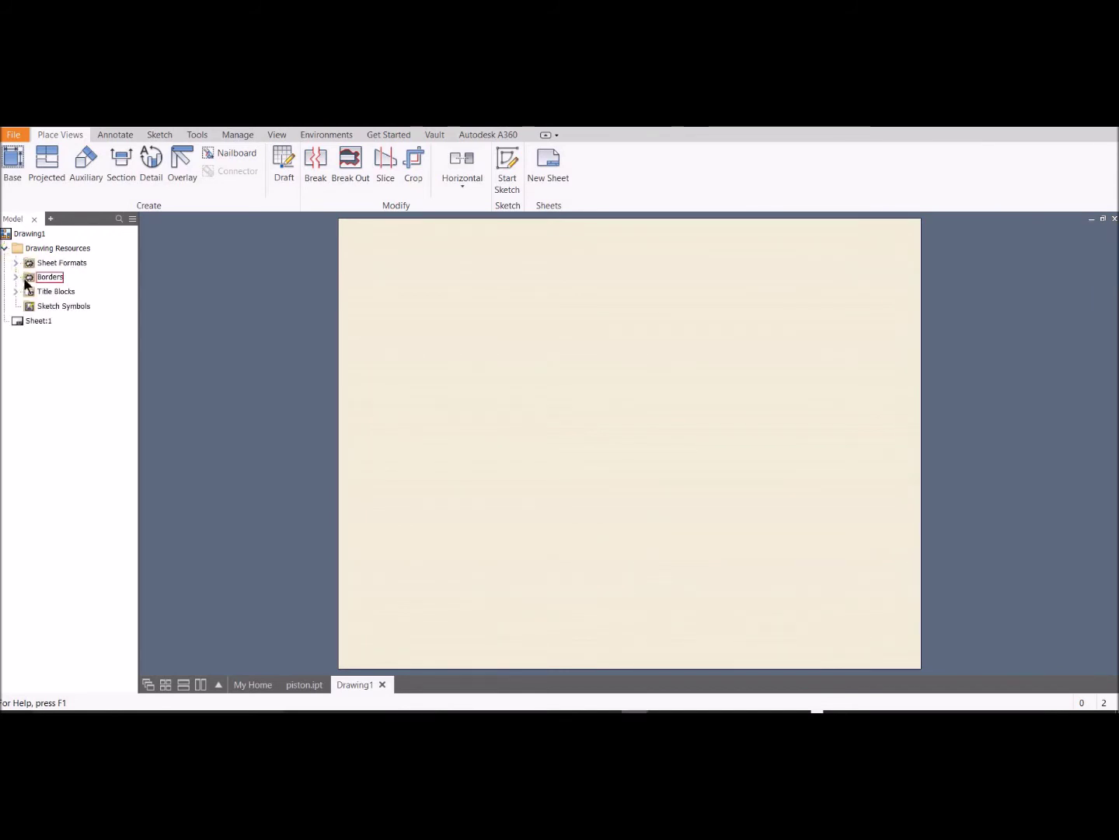
Step: Define a new border and sketch a rectangle from corner to corner along the edges of the sheet
{"action": "left_click", "coordinate": [16, 277]}
{"action": "left_click", "coordinate": [48, 292]}
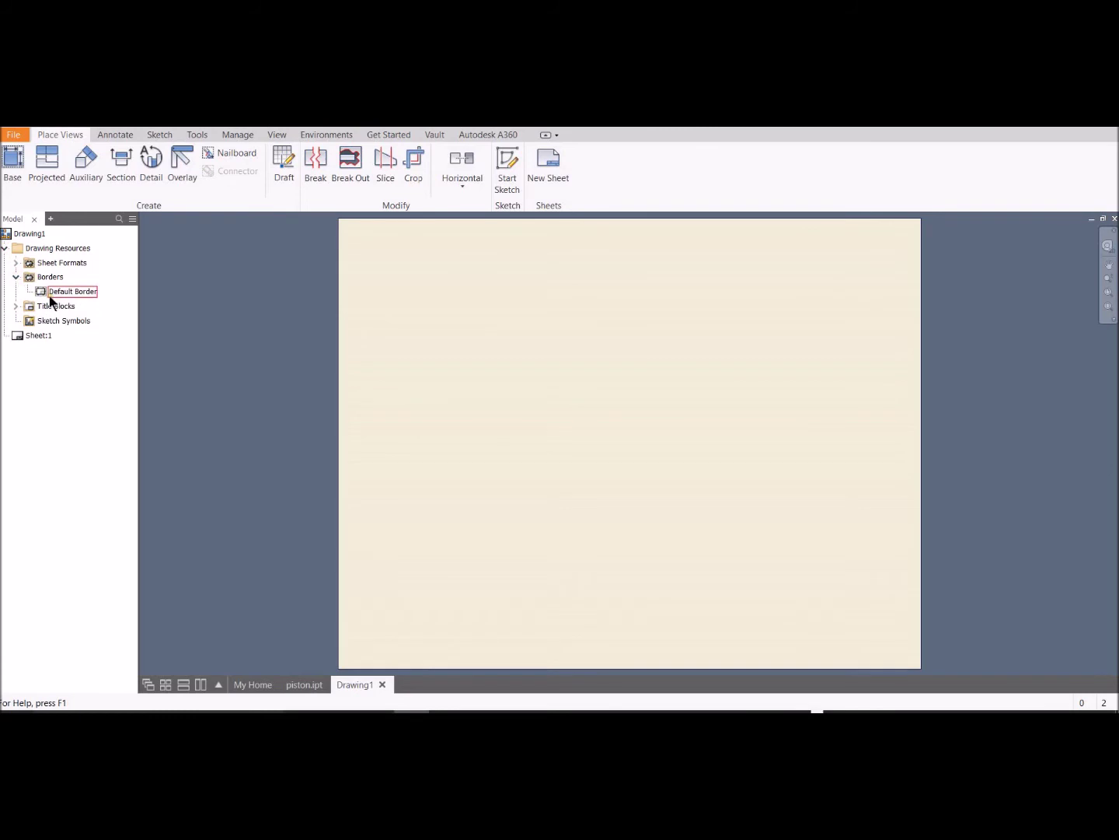
{"action": "right_click", "coordinate": [45, 296]}
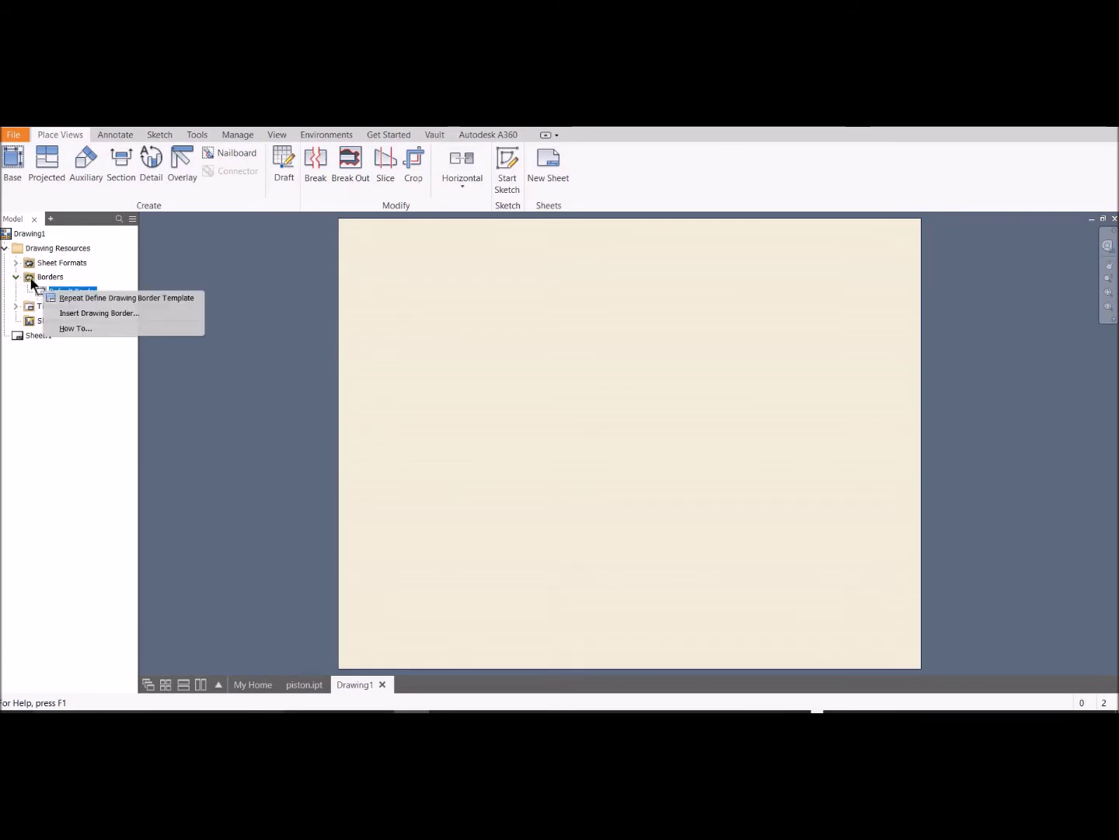
{"action": "left_click", "coordinate": [45, 281]}
{"action": "left_click", "coordinate": [46, 283]}
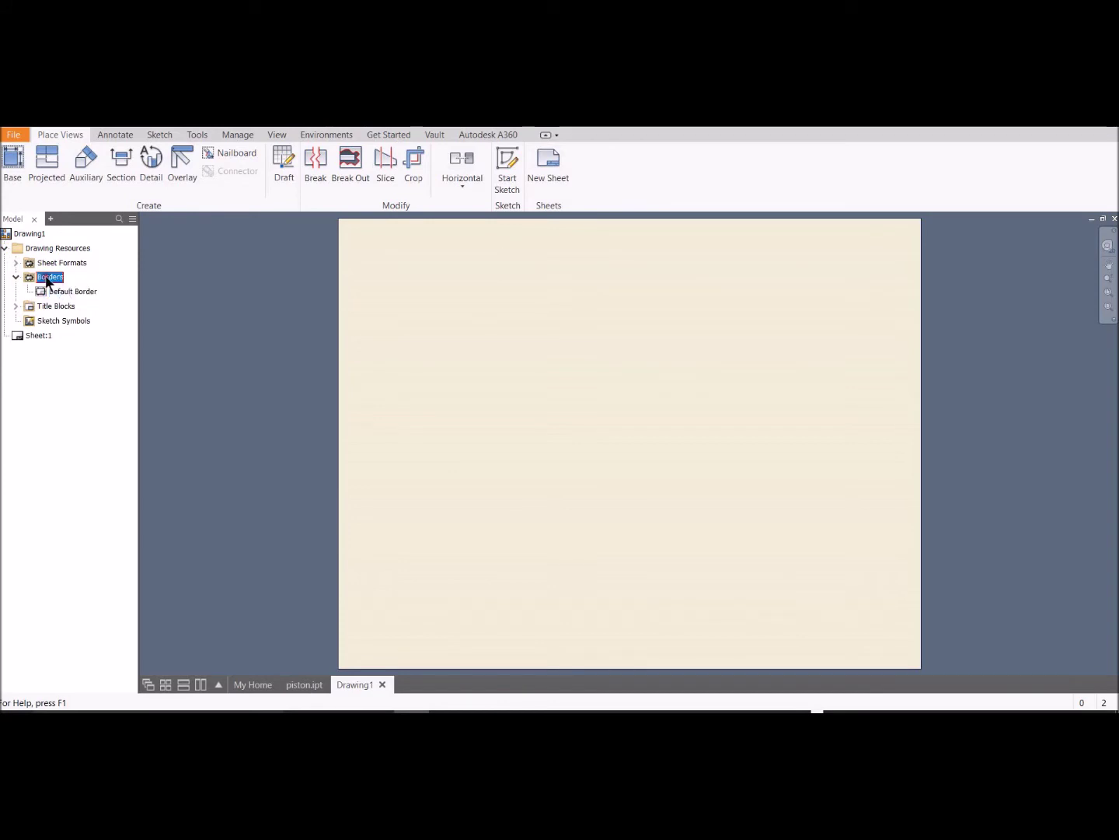
{"action": "right_click", "coordinate": [49, 283]}
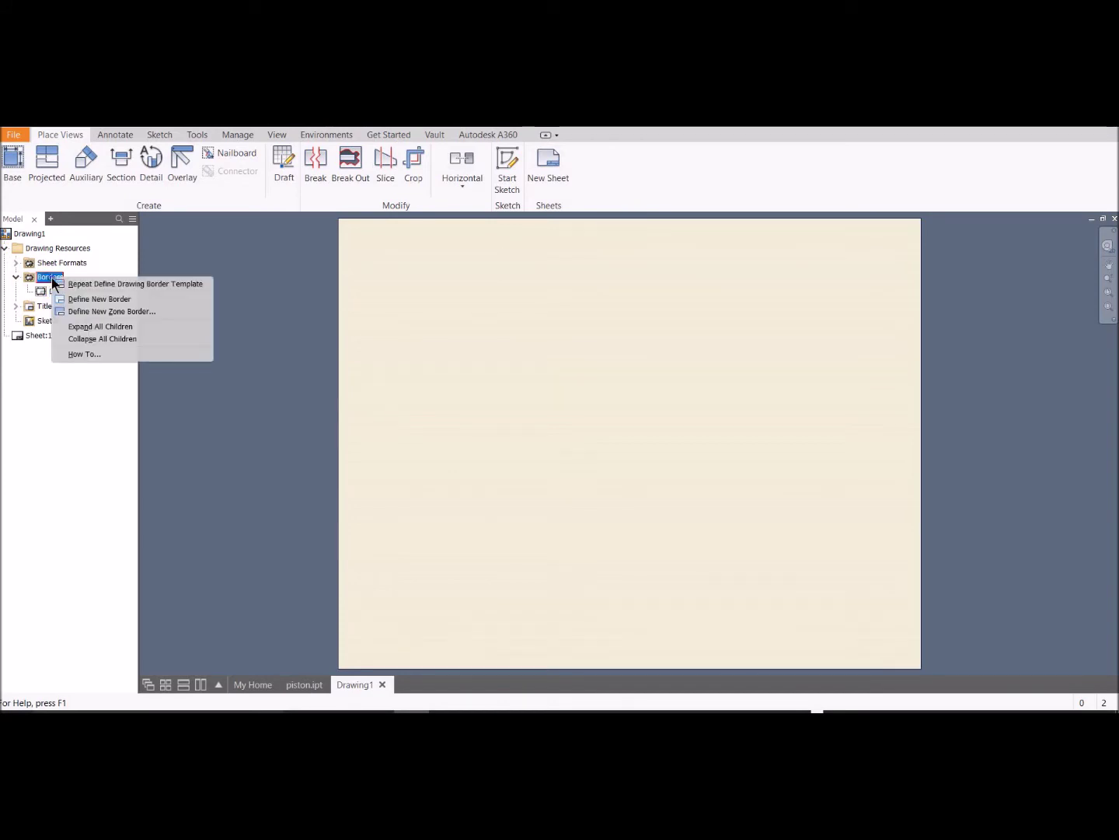
{"action": "left_click", "coordinate": [143, 299]}
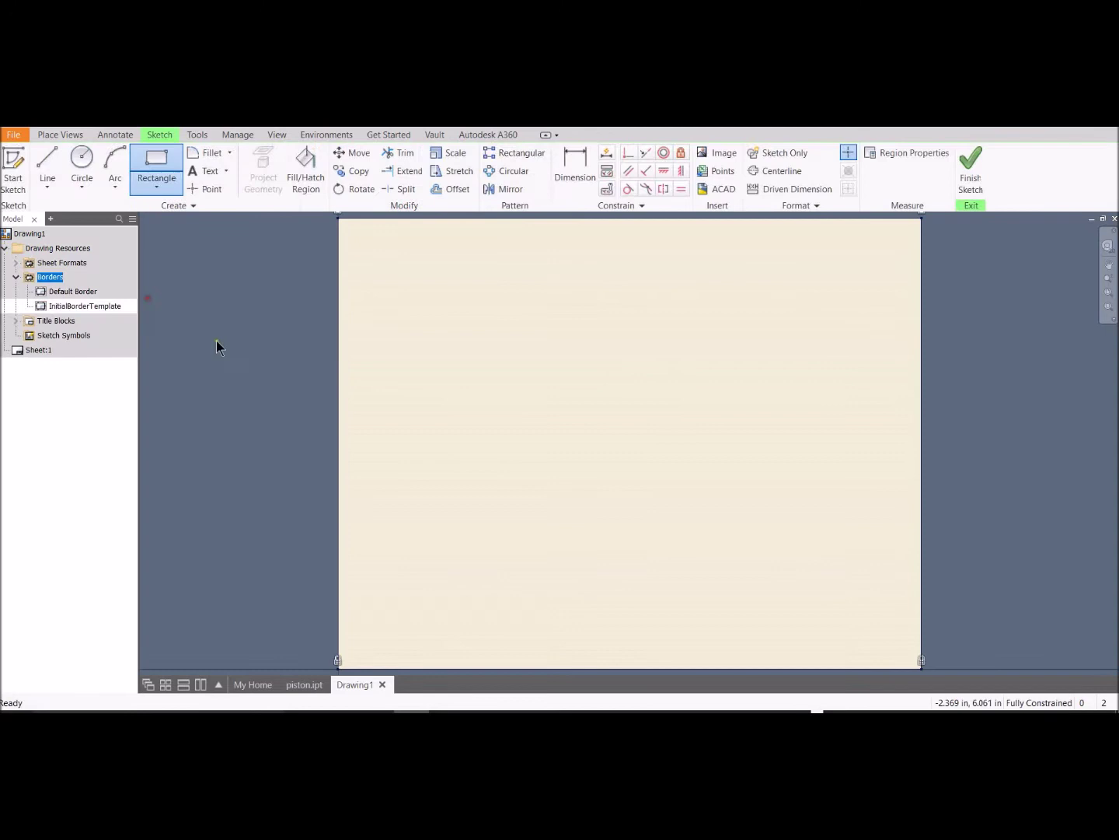
{"action": "left_click", "coordinate": [157, 161]}
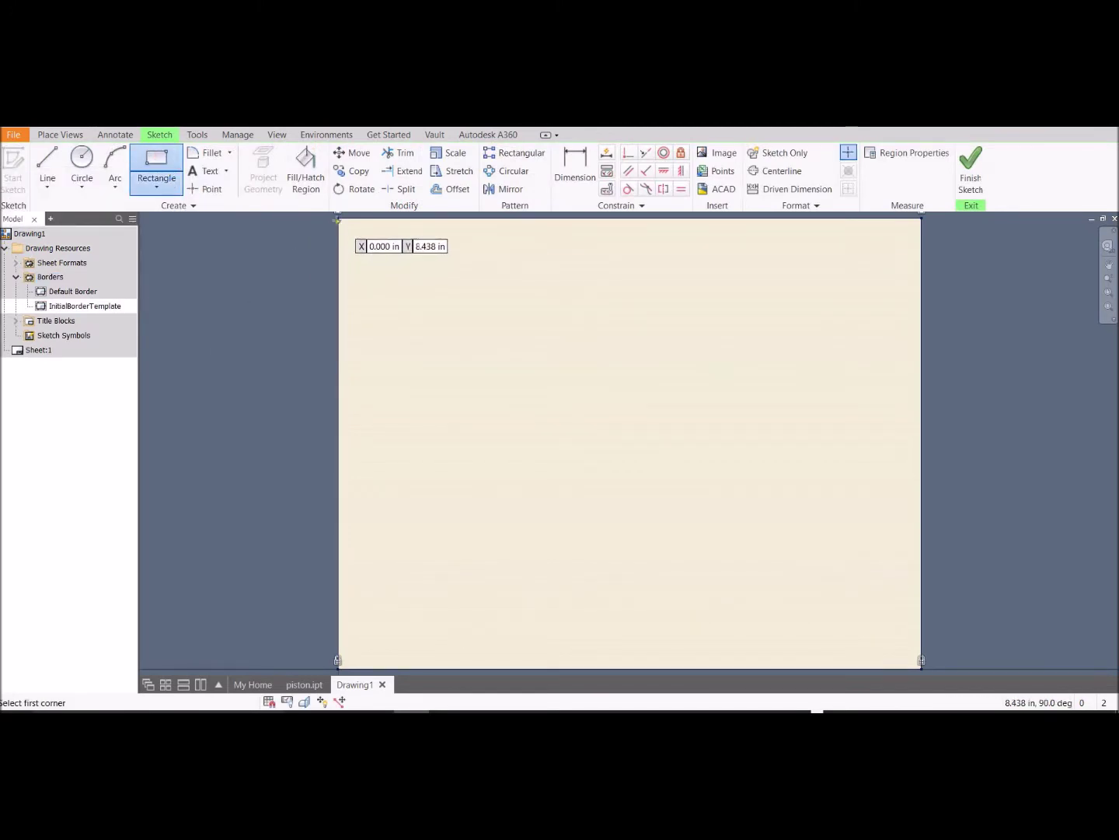
{"action": "left_click", "coordinate": [337, 219]}
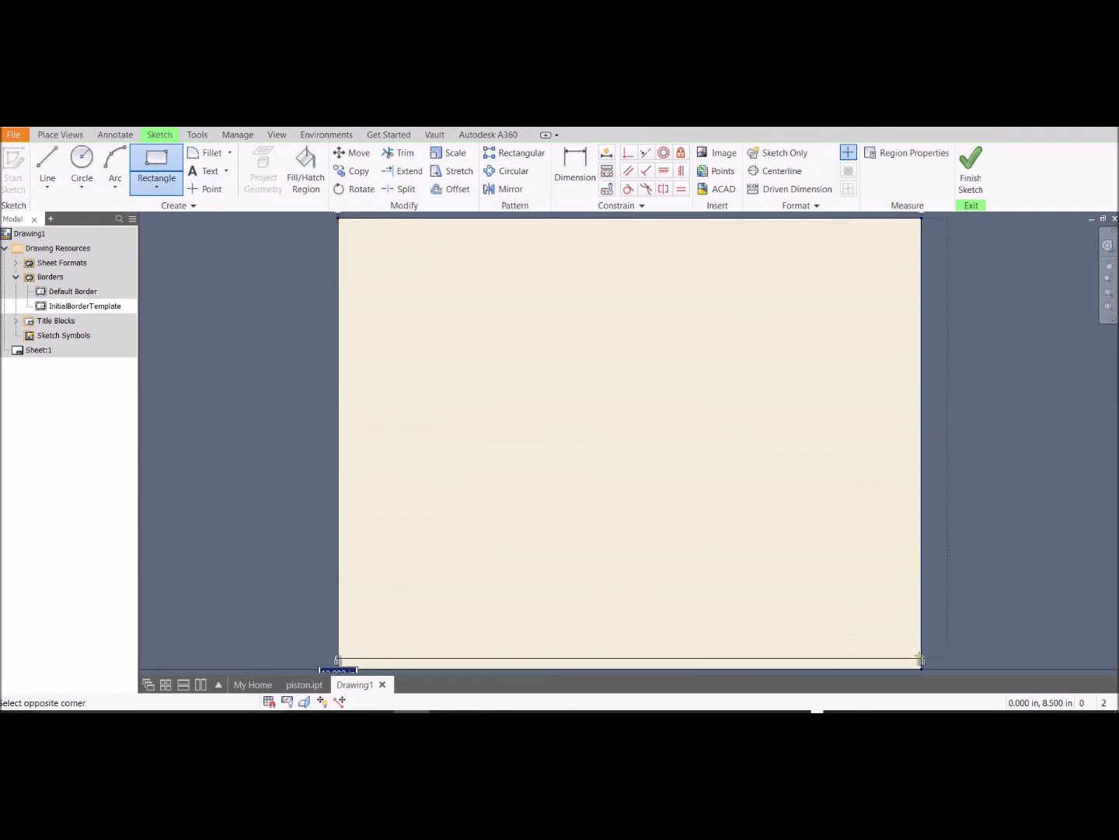
{"action": "left_click", "coordinate": [920, 668]}
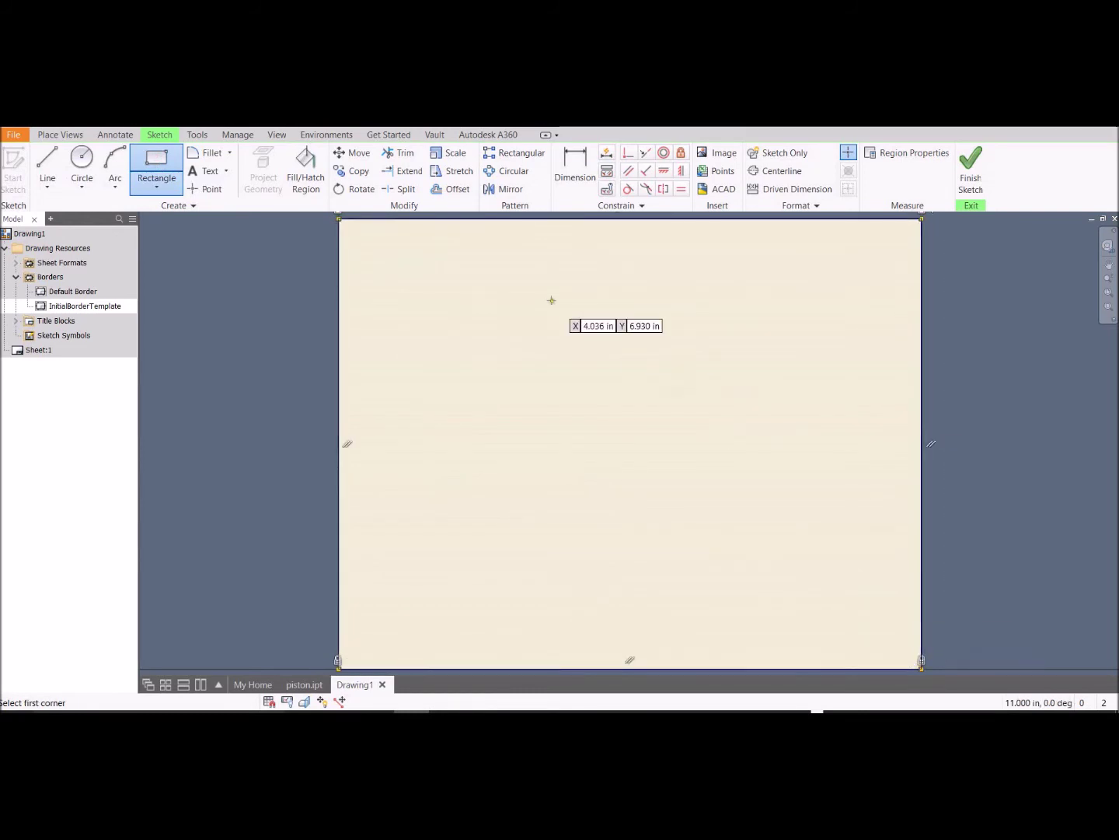
Step: Offset the border rectangle 0.250 in toward the inside of the sheet
{"action": "left_click", "coordinate": [449, 189]}
{"action": "left_click", "coordinate": [427, 220]}
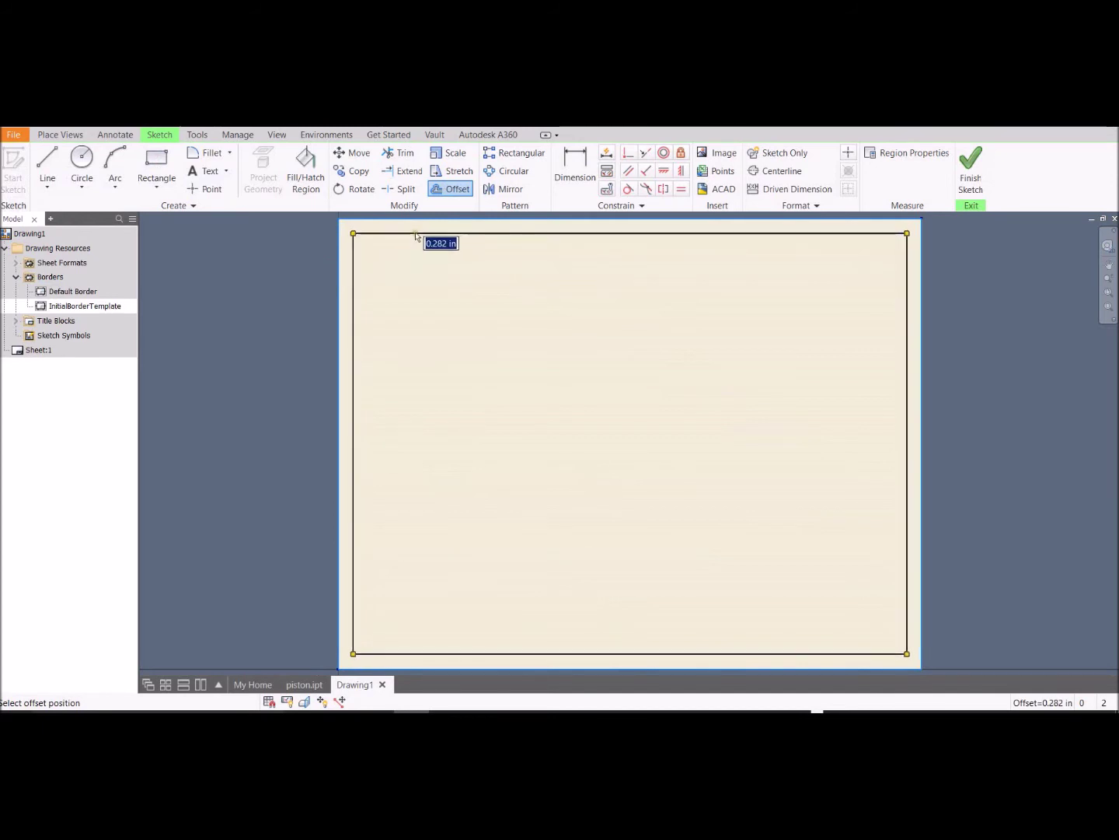
{"action": "type", "text": "0."}
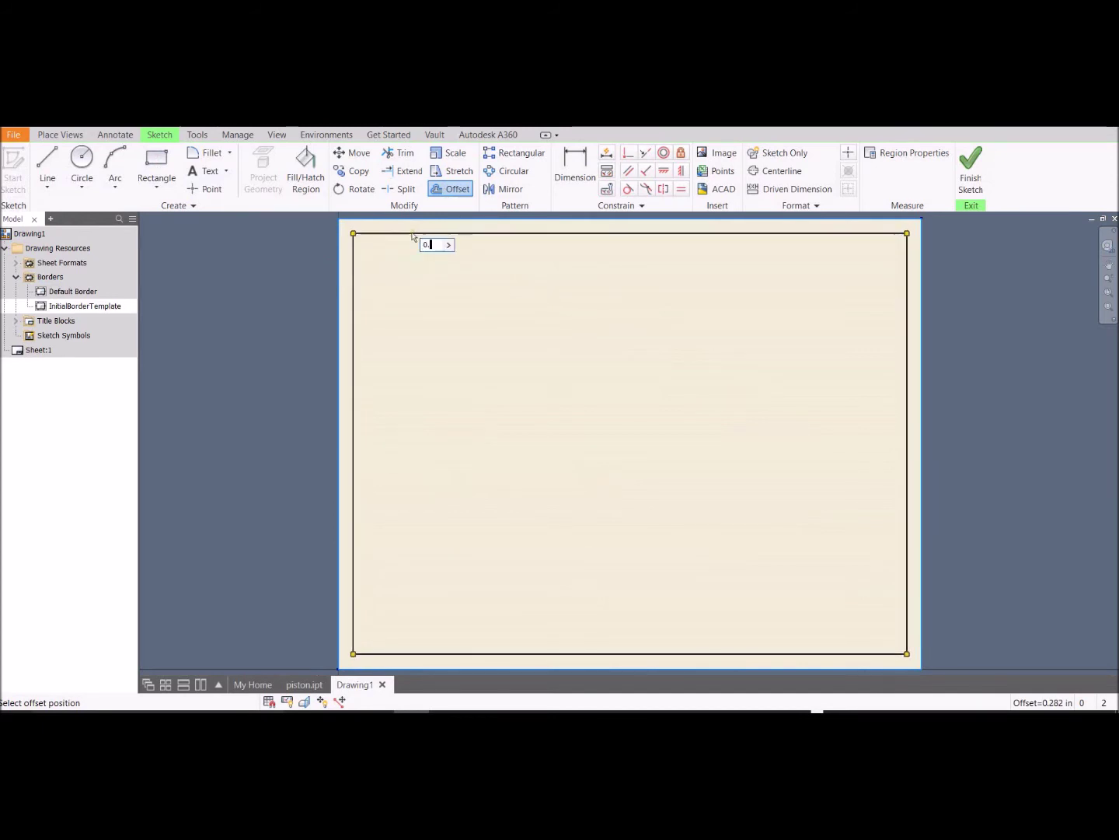
{"action": "type", "text": "250"}
{"action": "key", "text": "Return"}
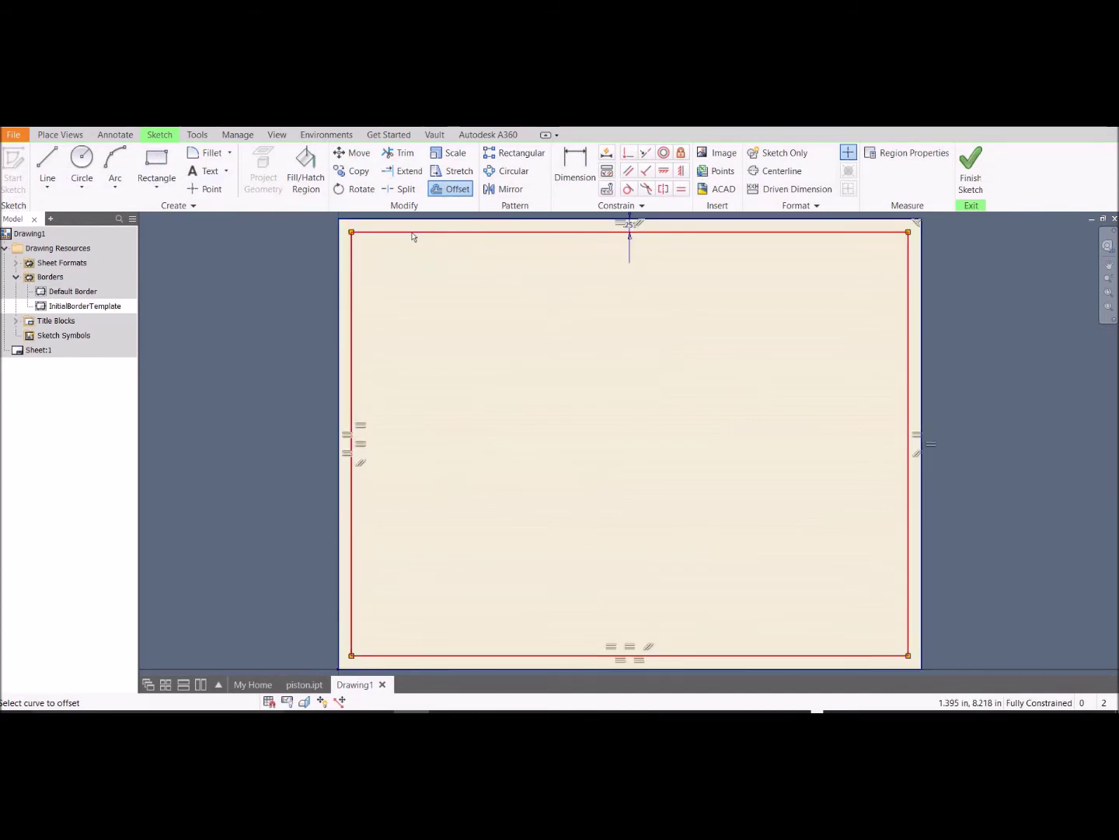
{"action": "key", "text": "Escape"}
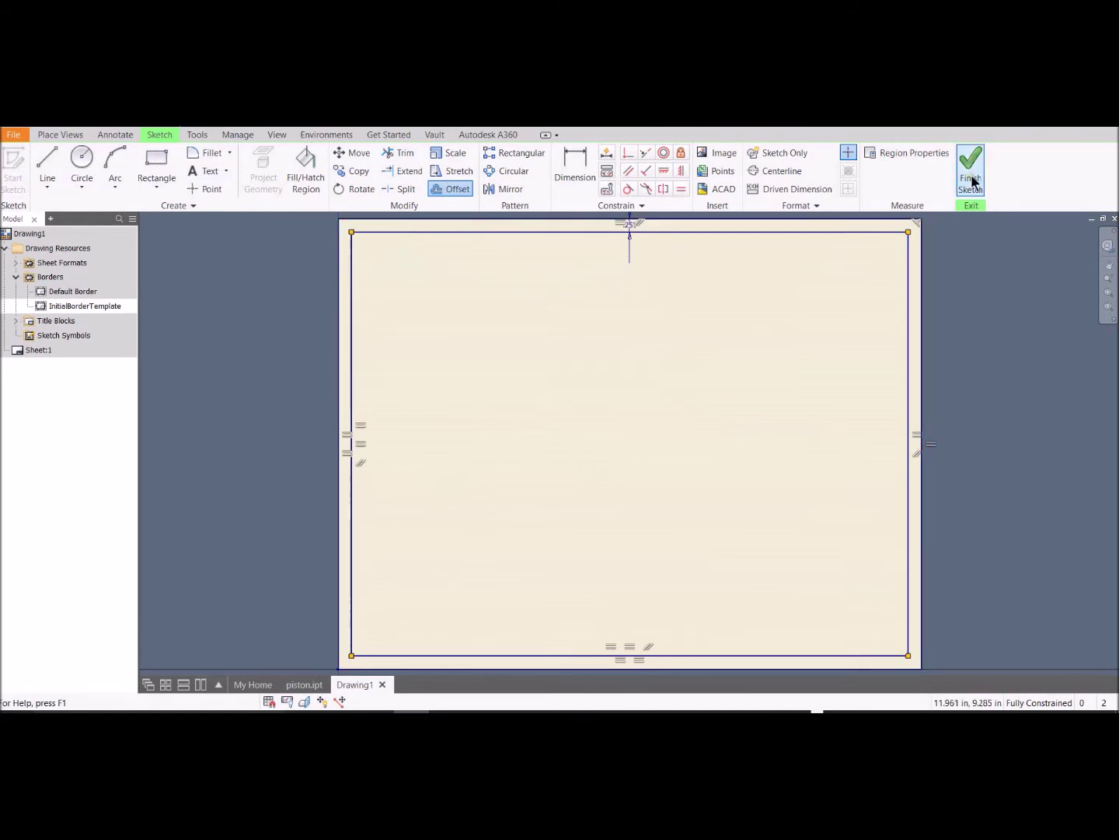
Step: Finish the border sketch and save the border under the name 1304 b1
{"action": "left_click", "coordinate": [971, 179]}
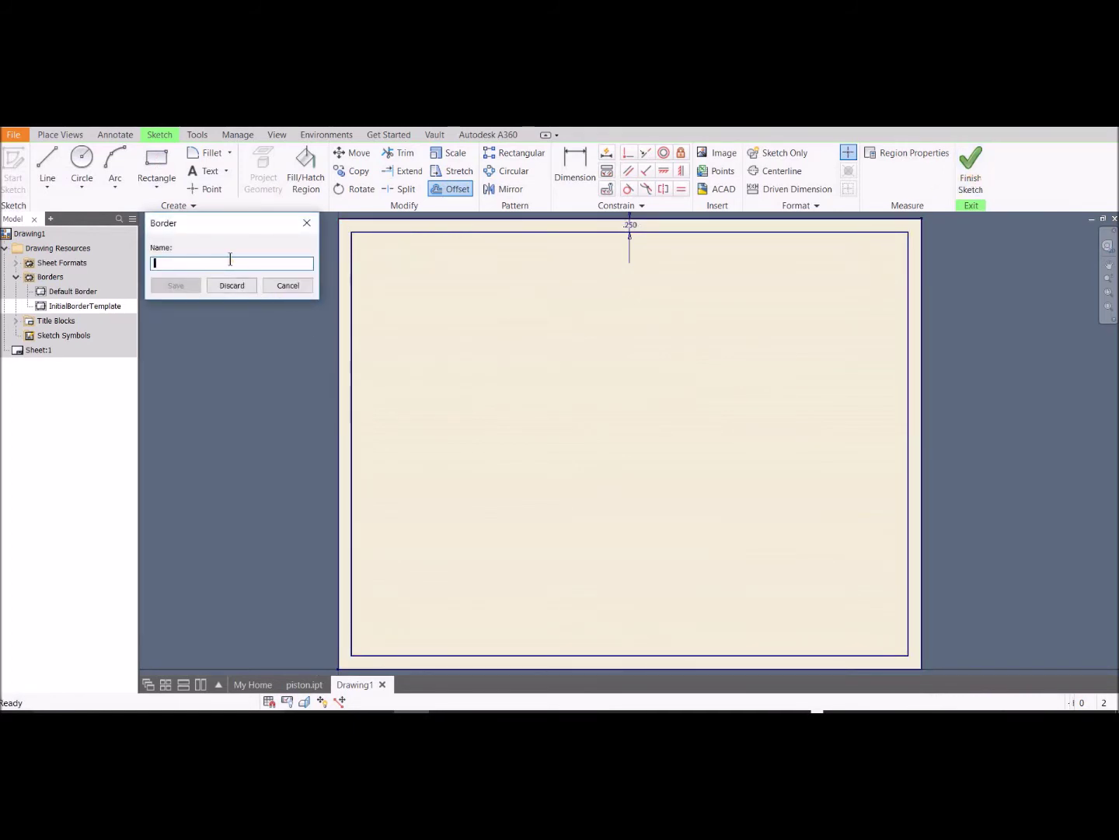
{"action": "type", "text": "1304 b"}
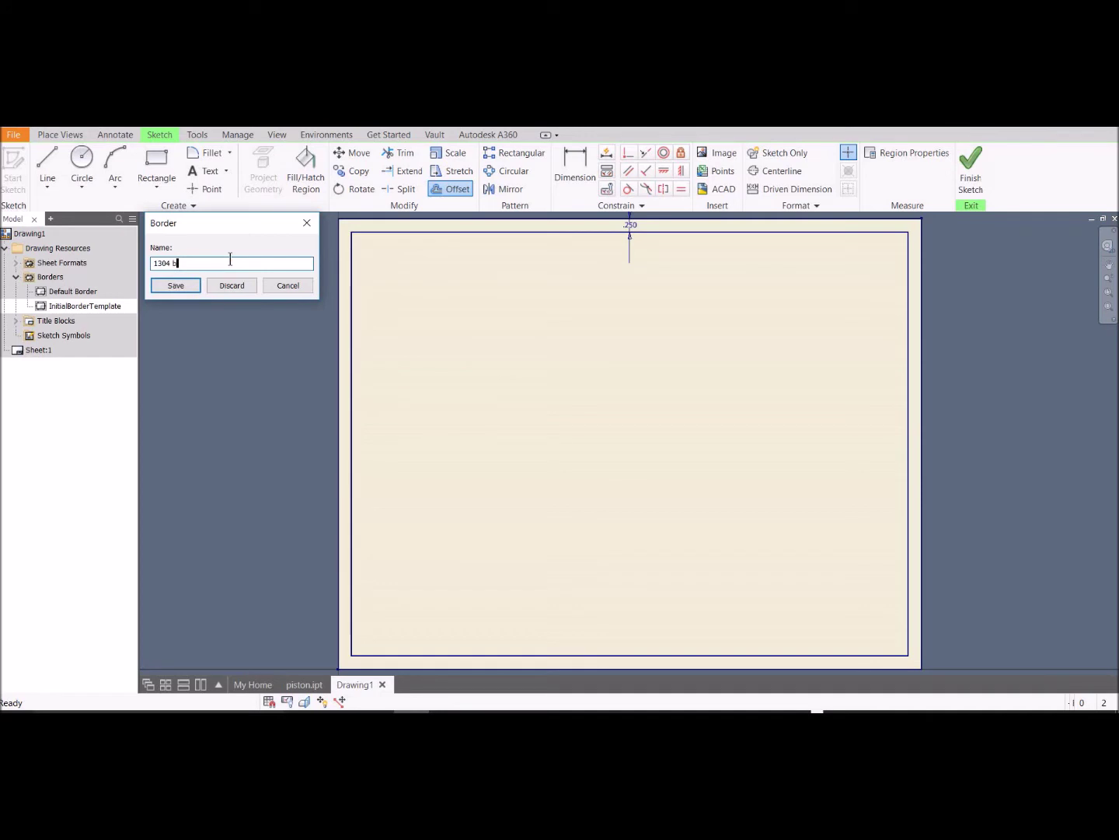
{"action": "type", "text": "1"}
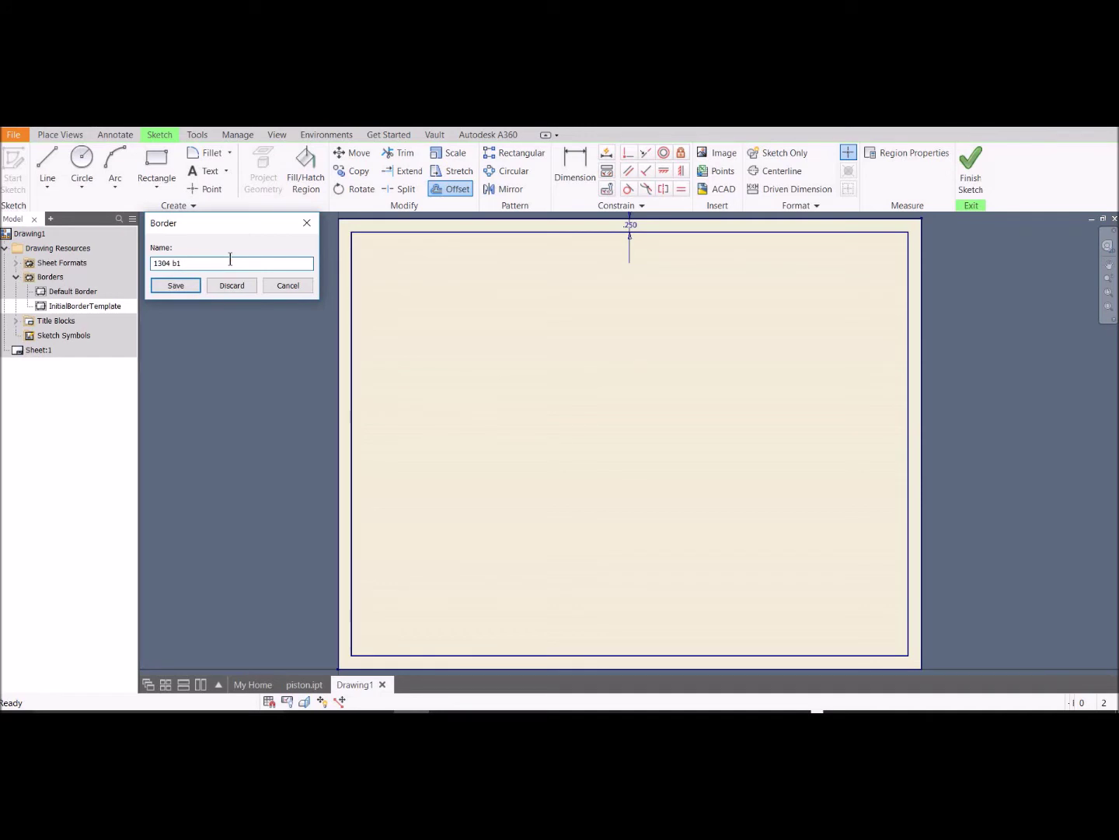
{"action": "left_click", "coordinate": [177, 287]}
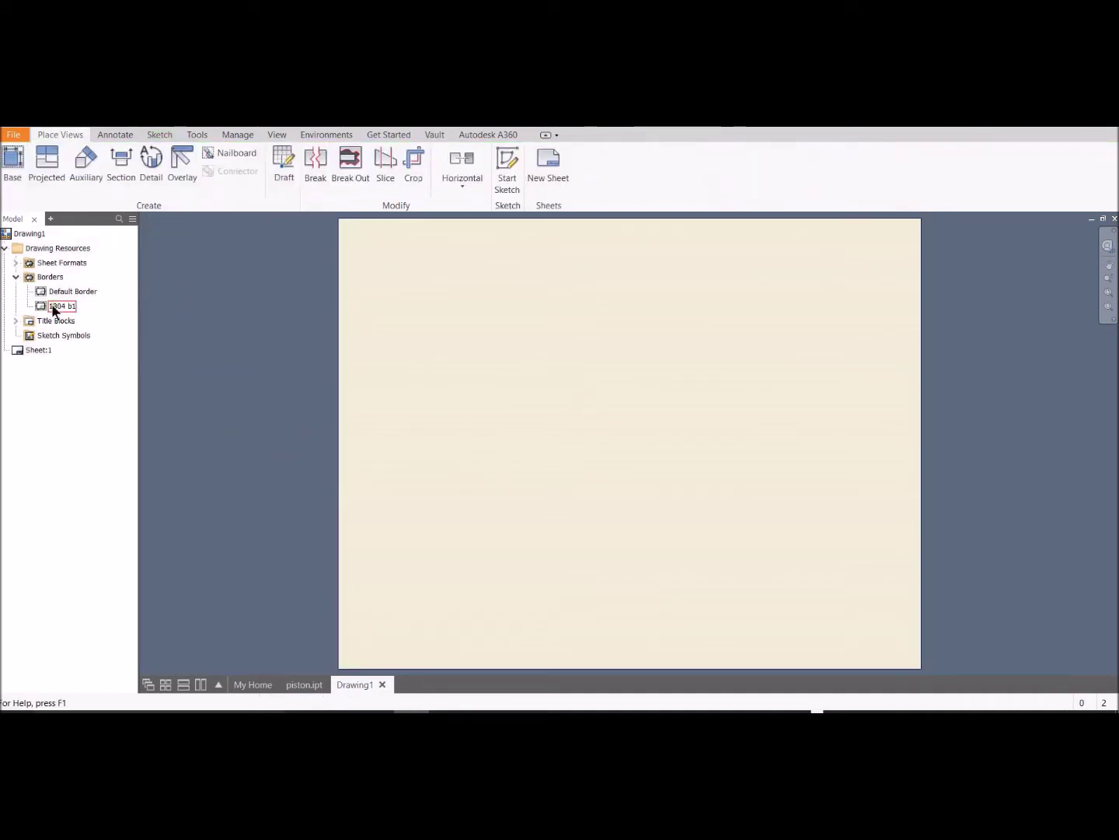
Step: Insert the custom border 1304 b1 into Sheet:1
{"action": "left_click", "coordinate": [33, 350]}
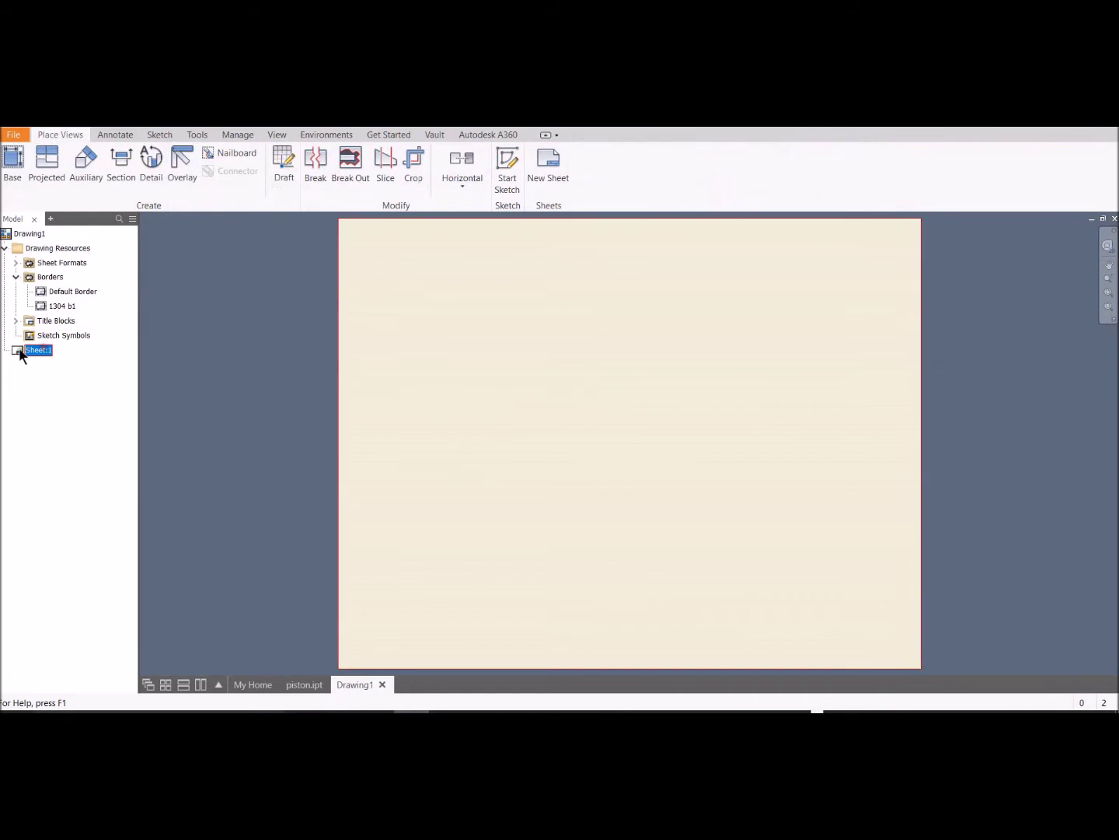
{"action": "left_click", "coordinate": [60, 307]}
{"action": "right_click", "coordinate": [60, 309]}
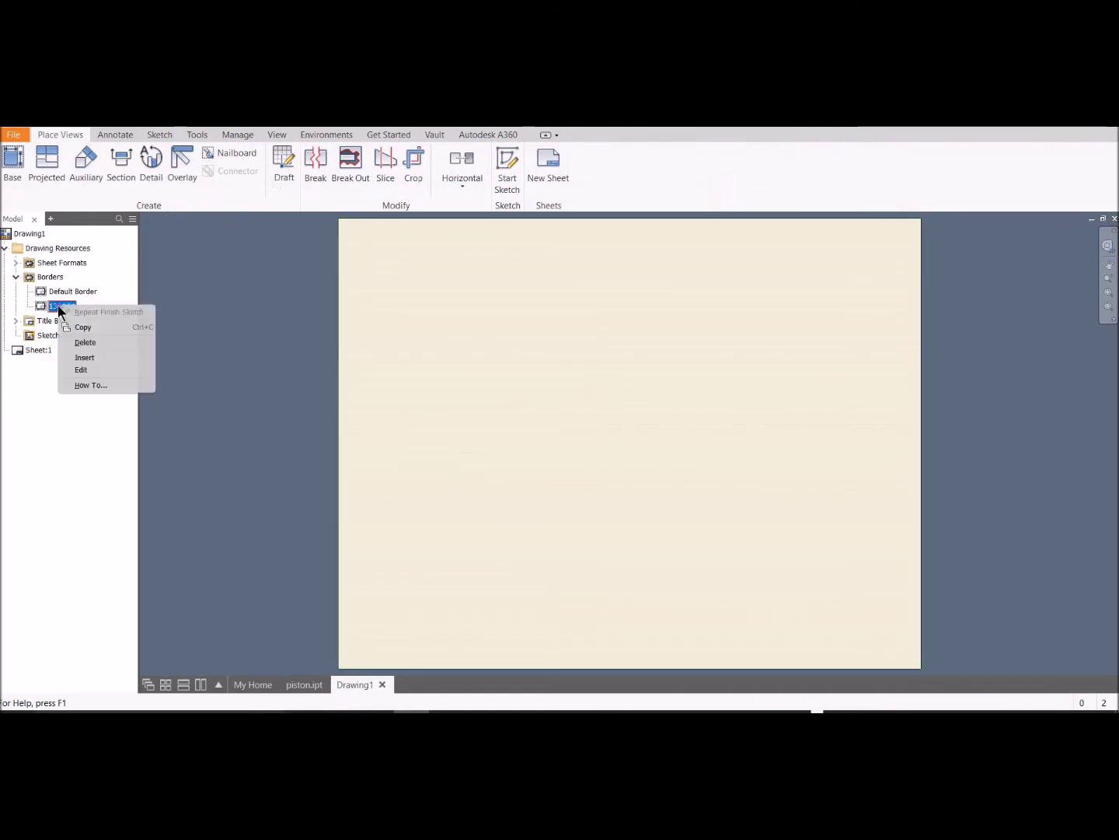
{"action": "left_click", "coordinate": [104, 360]}
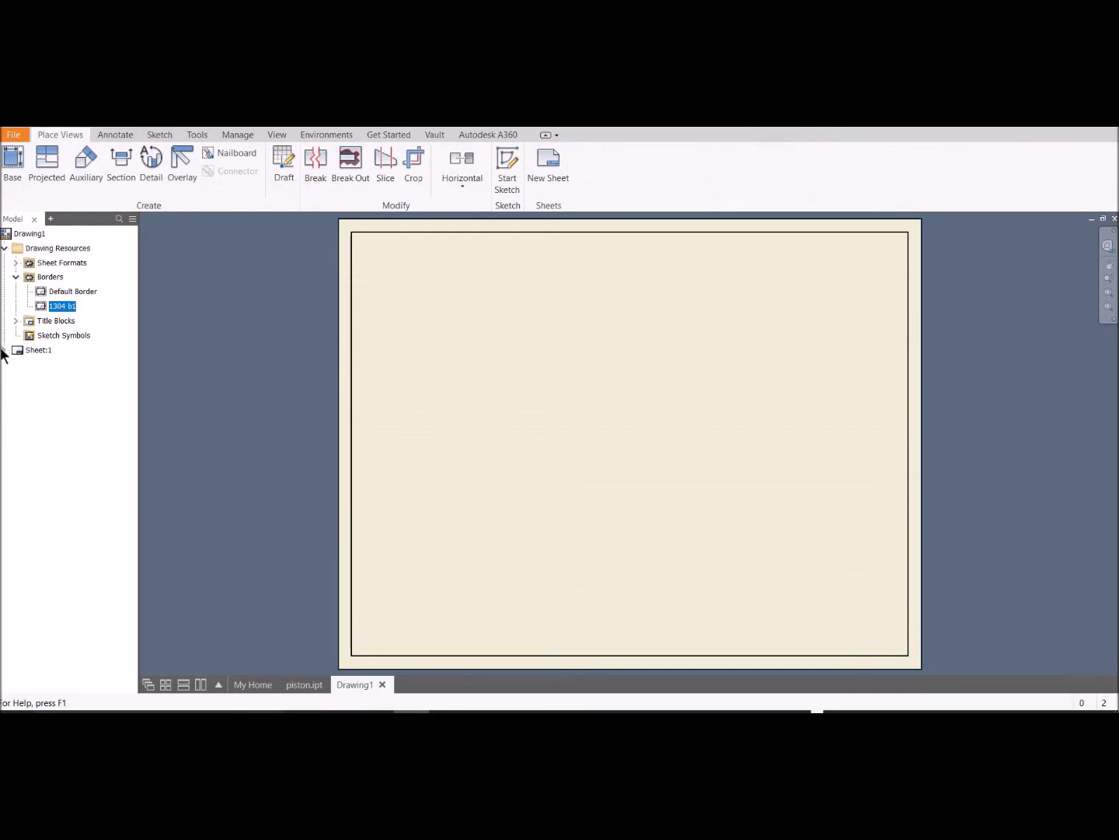
Step: Delete the 1304 b1 border from the sheet and its definition from the drawing resources
{"action": "left_click", "coordinate": [50, 370]}
{"action": "right_click", "coordinate": [61, 367]}
{"action": "left_click", "coordinate": [77, 382]}
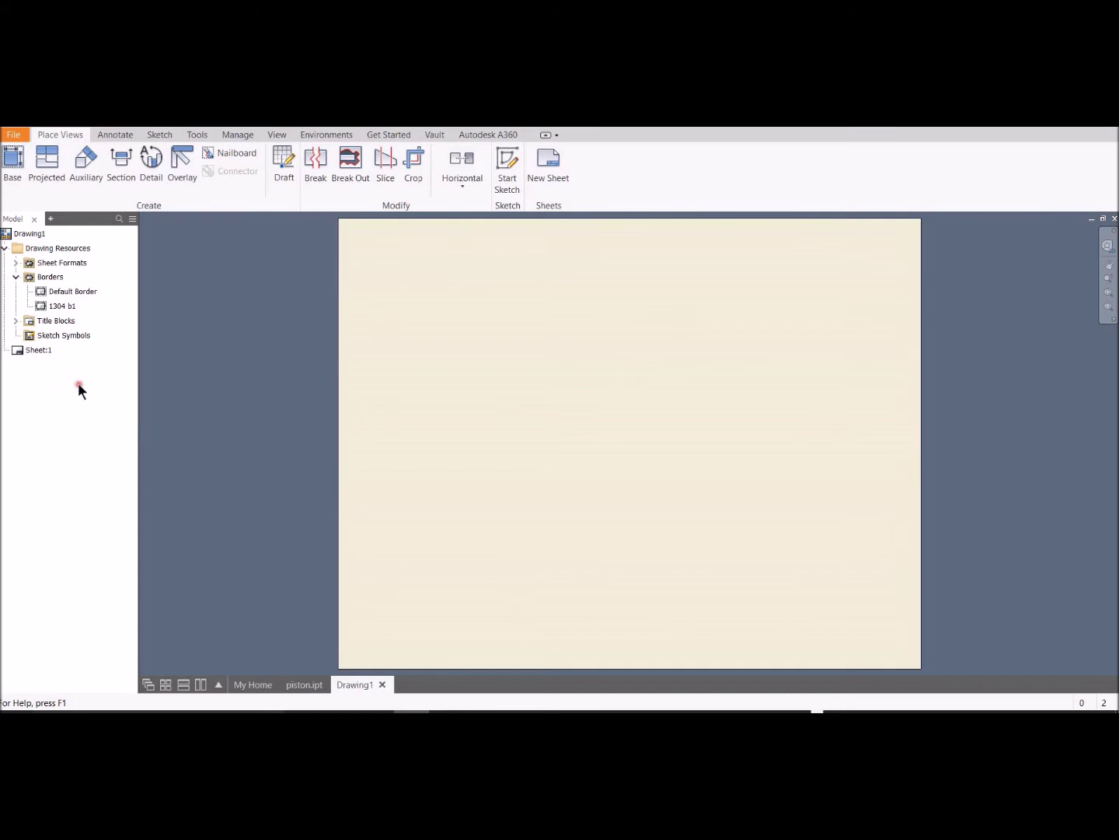
{"action": "right_click", "coordinate": [60, 309]}
{"action": "left_click", "coordinate": [89, 341]}
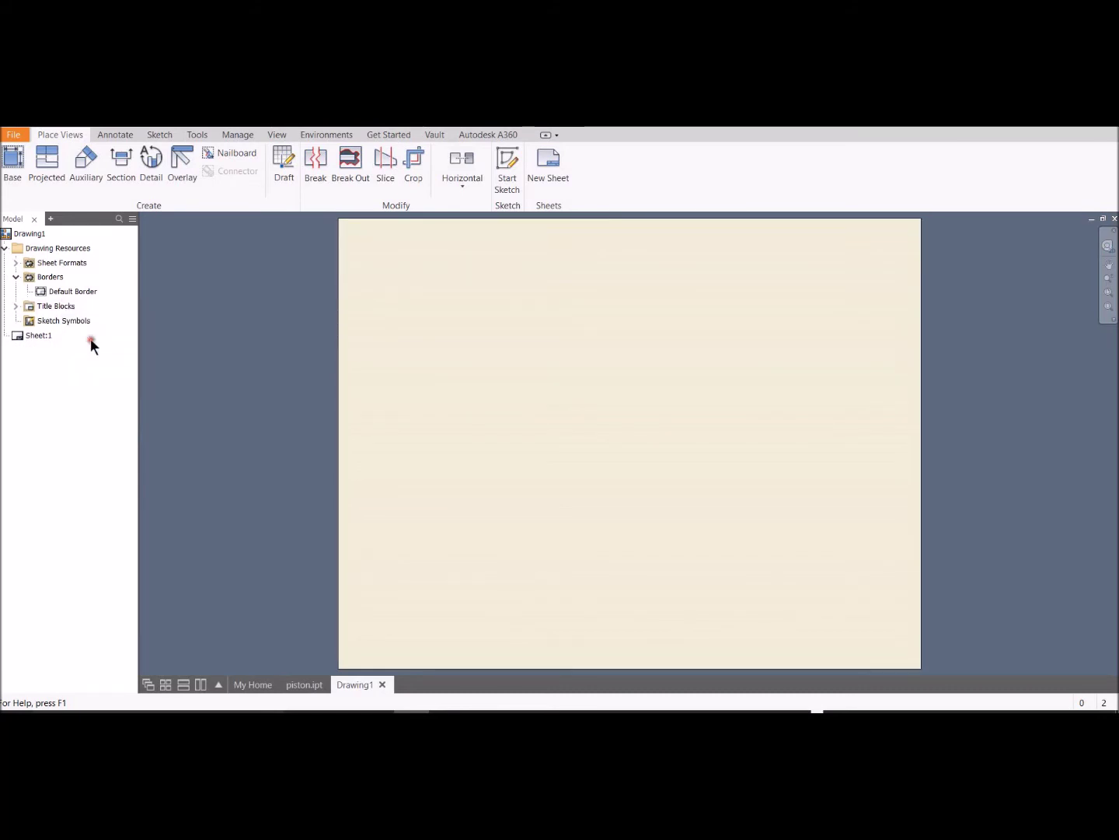
Step: Define a new zone border with 4 alphabetically labelled horizontal zones and 4 numerically labelled vertical zones
{"action": "right_click", "coordinate": [61, 283]}
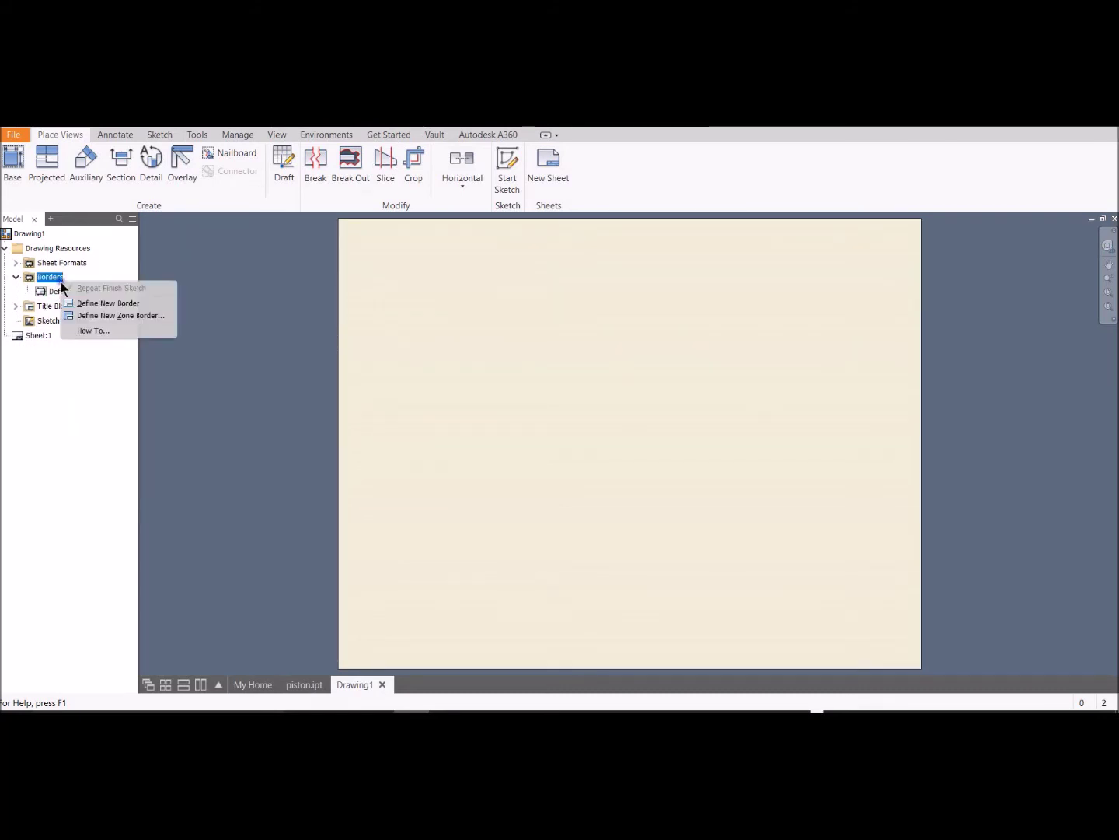
{"action": "left_click", "coordinate": [132, 315]}
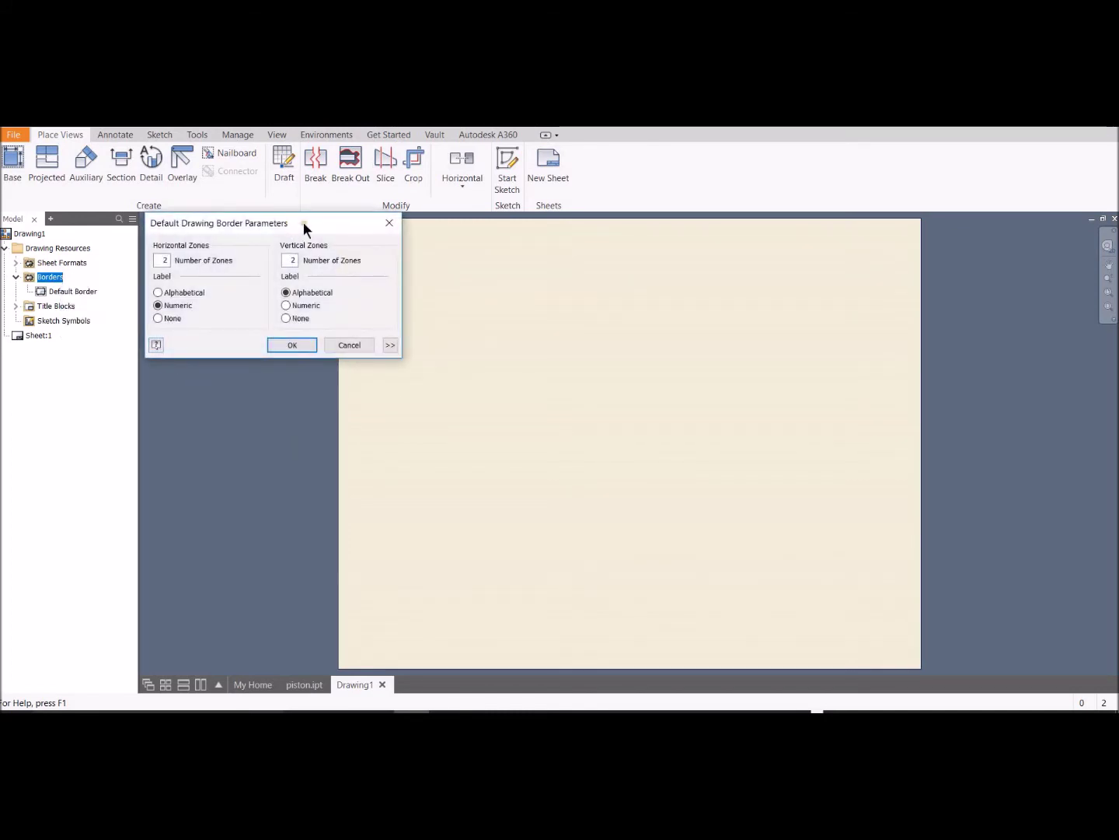
{"action": "left_click_drag", "start_coordinate": [305, 228], "coordinate": [348, 256]}
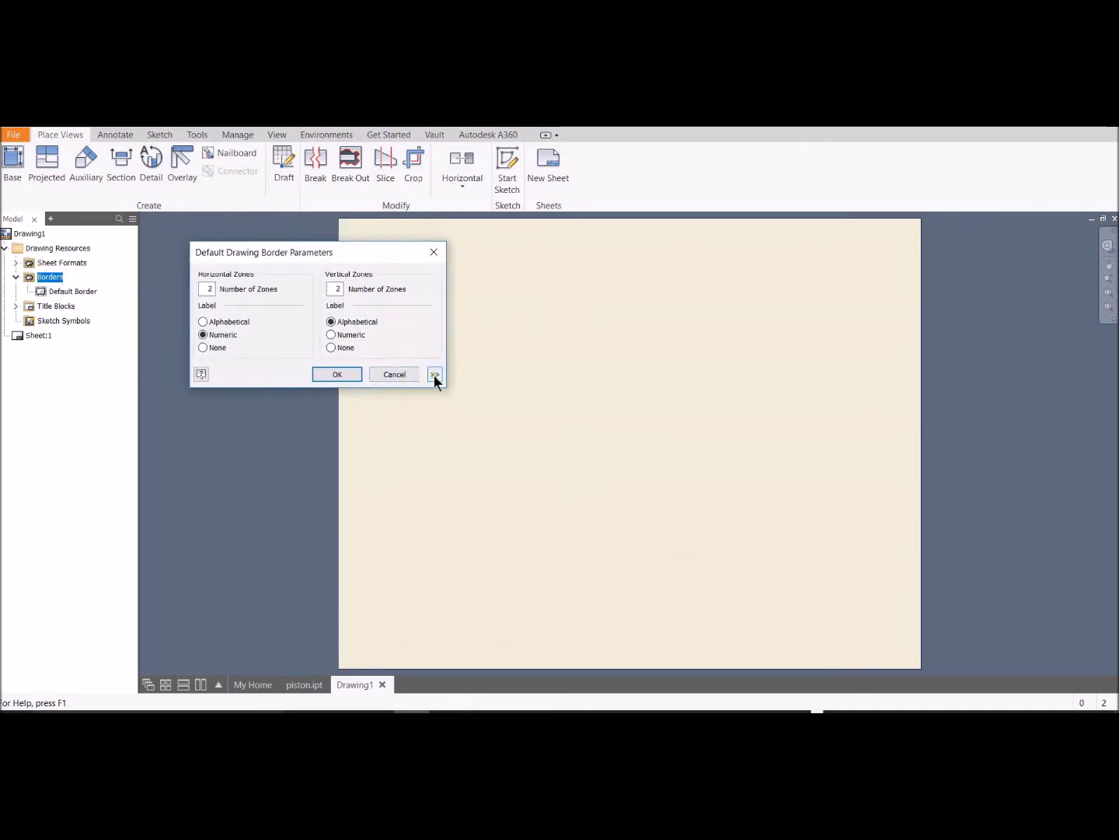
{"action": "left_click", "coordinate": [435, 374]}
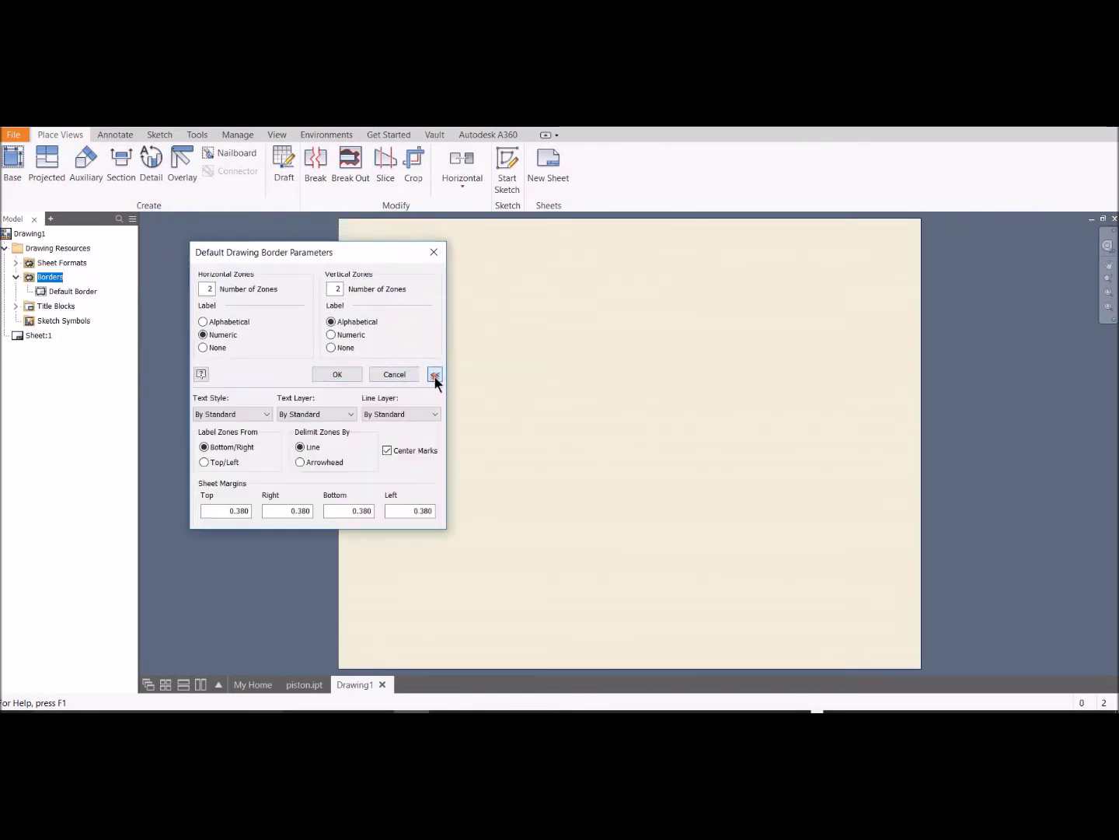
{"action": "double_click", "coordinate": [206, 290]}
{"action": "type", "text": "4"}
{"action": "double_click", "coordinate": [336, 290]}
{"action": "type", "text": "4"}
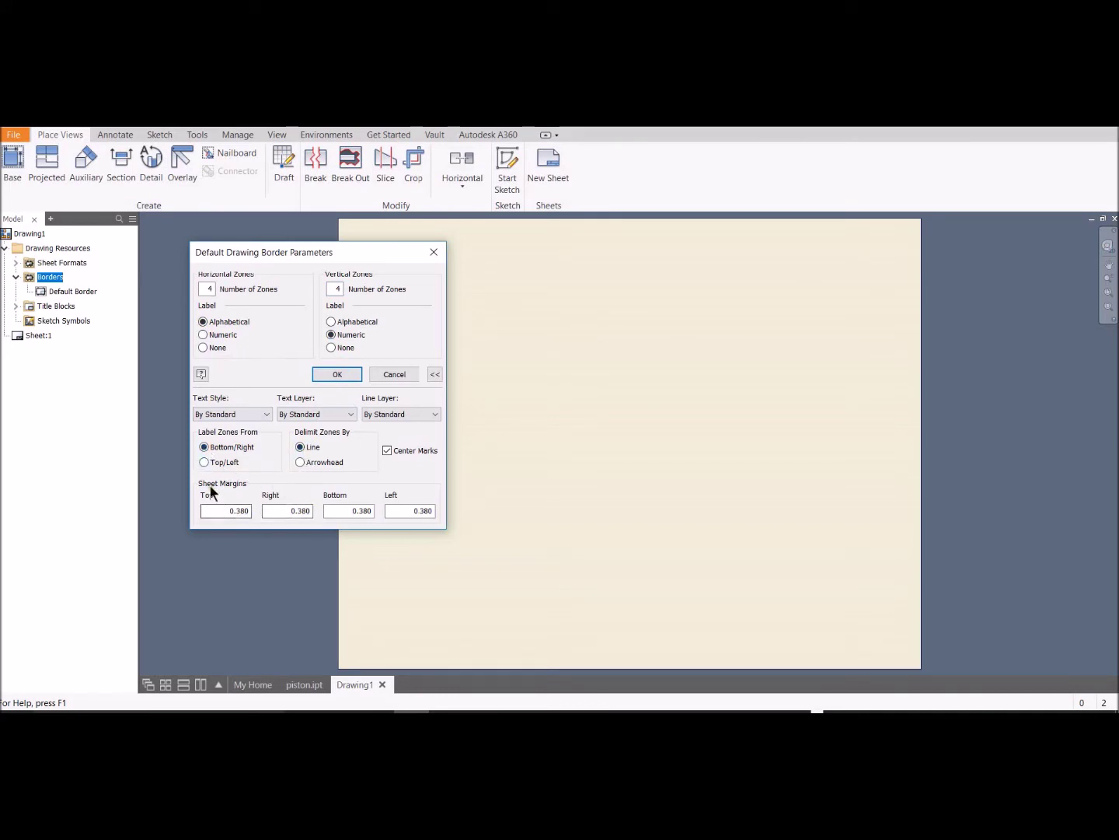
Step: Set the zone border's top and bottom sheet margins to 0.25 in and generate the border sketch
{"action": "double_click", "coordinate": [228, 511]}
{"action": "type", "text": "0.25"}
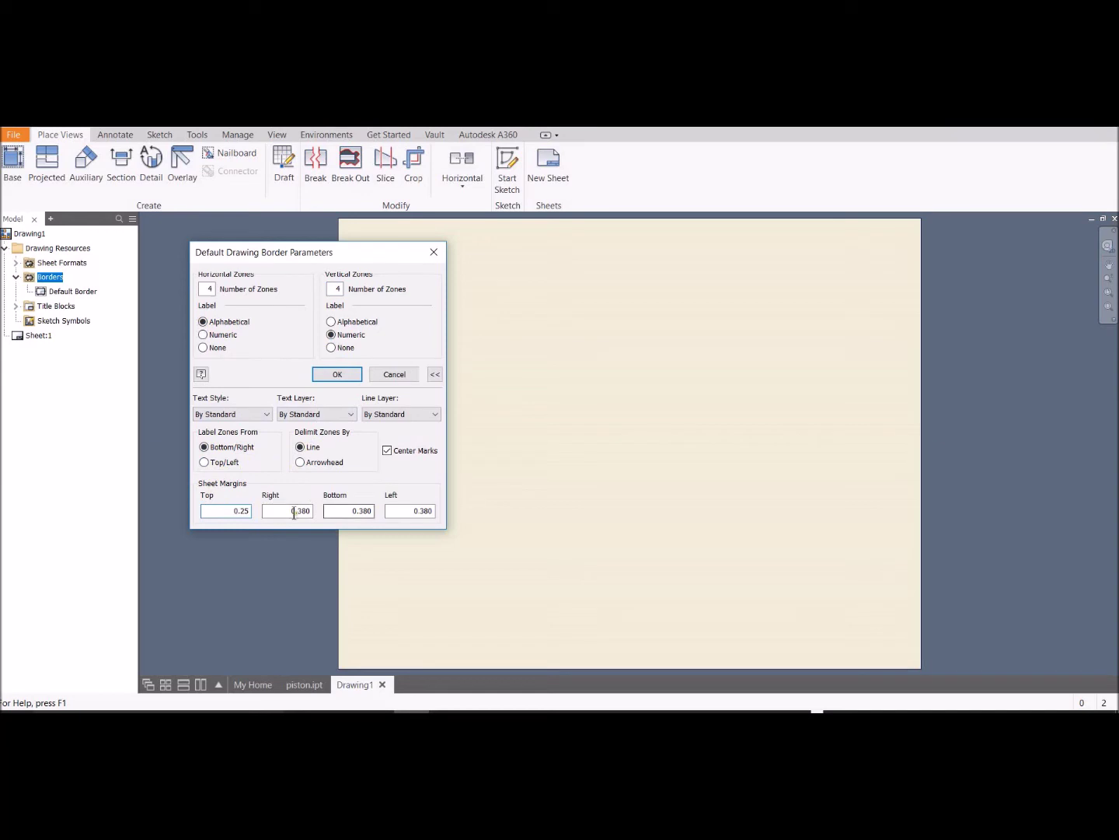
{"action": "double_click", "coordinate": [300, 511]}
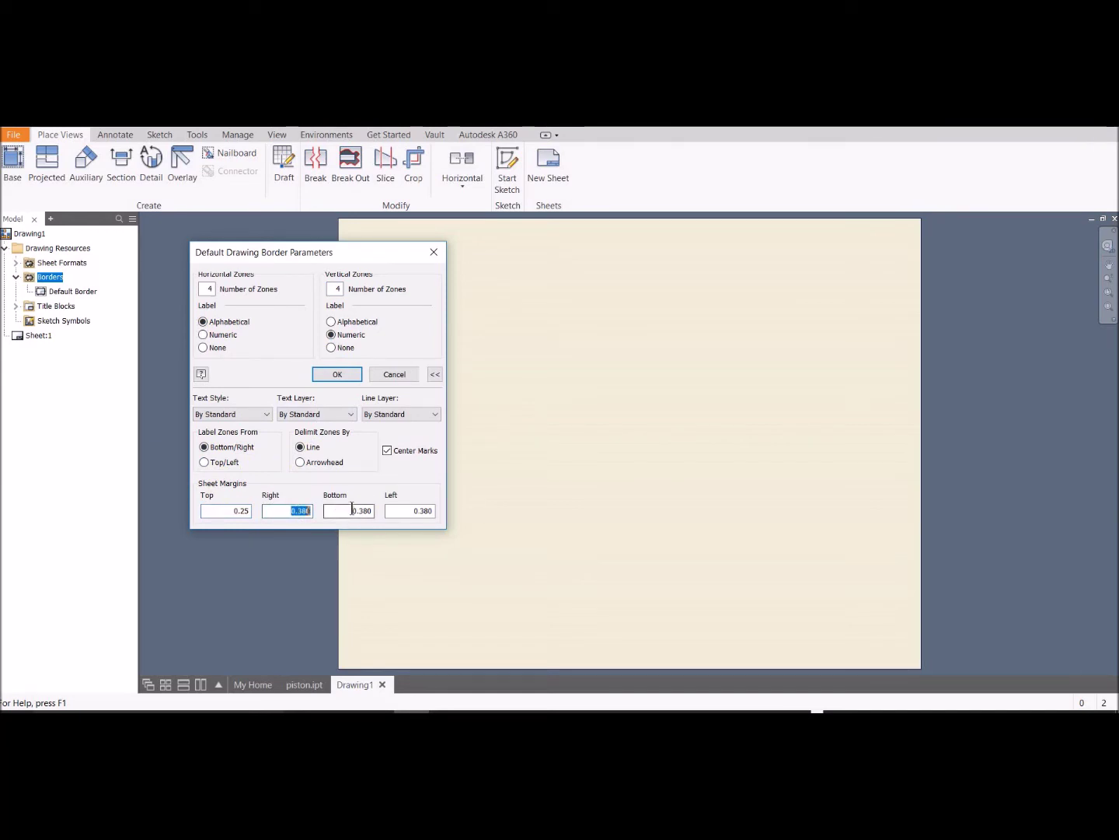
{"action": "double_click", "coordinate": [358, 507]}
{"action": "type", "text": "0.25"}
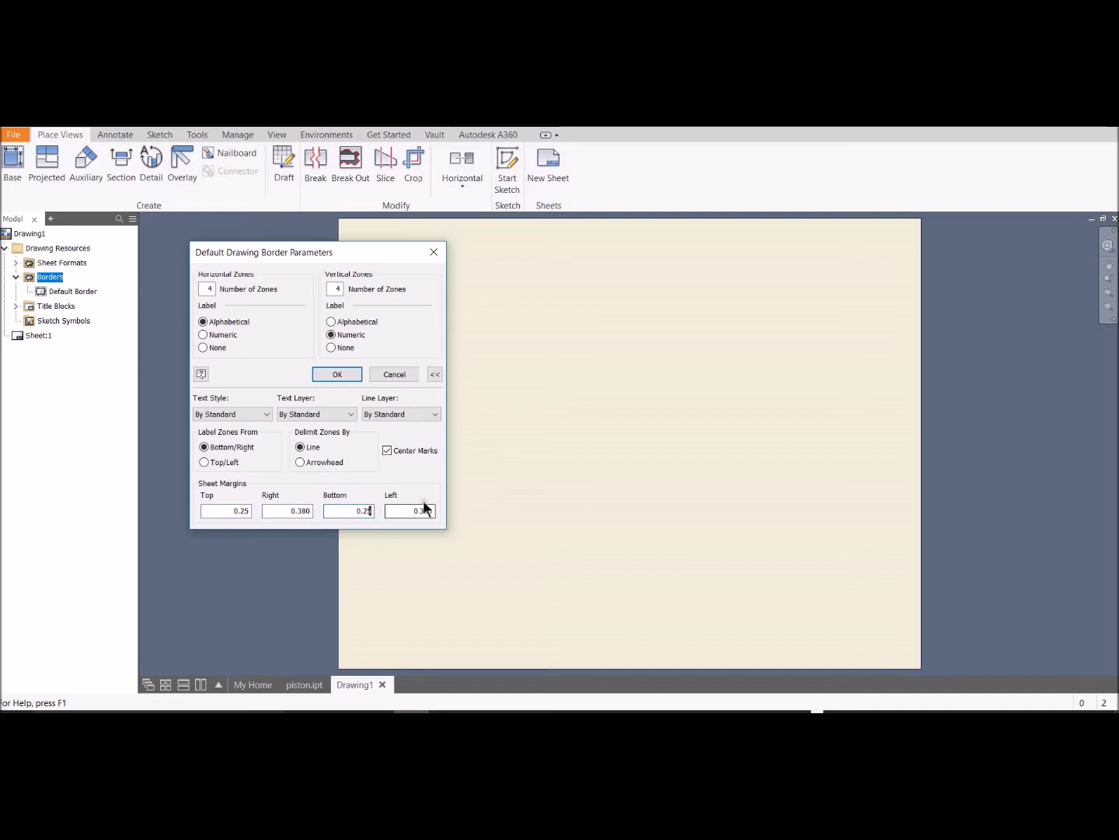
{"action": "left_click", "coordinate": [347, 374]}
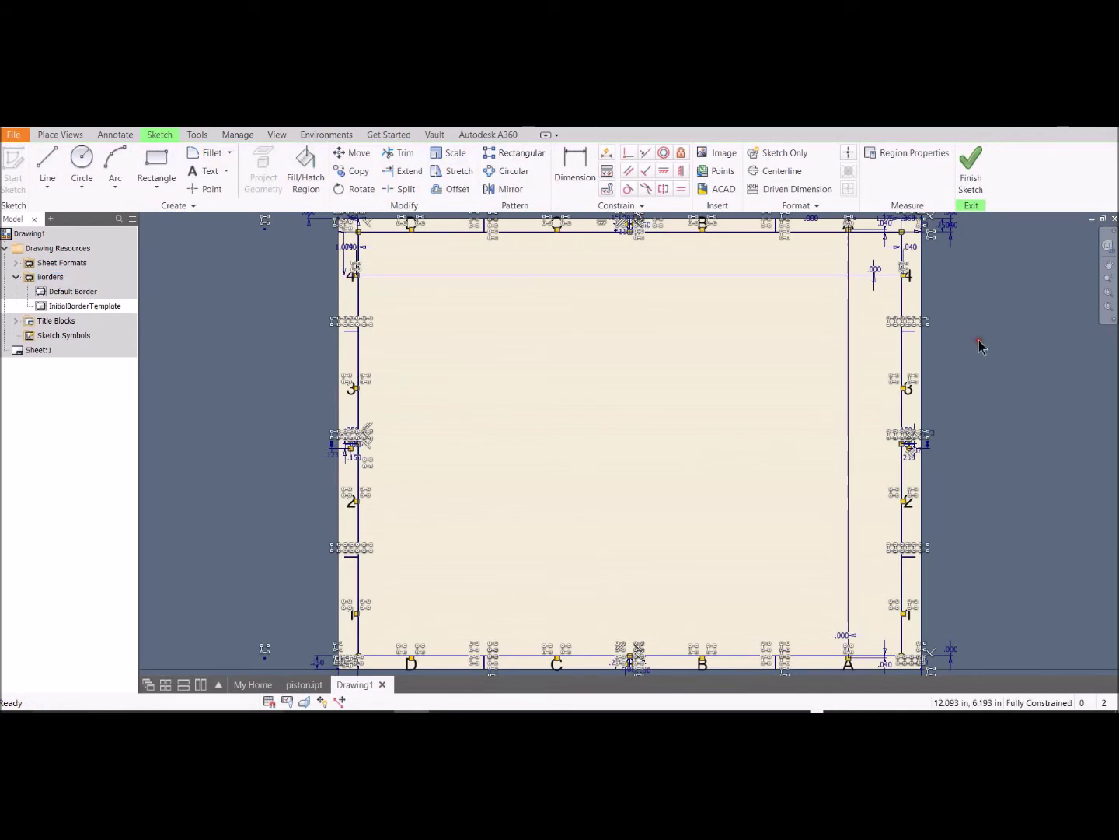
Step: Finish the zone border sketch and save the border under the name 1304 a
{"action": "scroll", "coordinate": [747, 503], "scroll_direction": "up", "scroll_amount": 5}
{"action": "scroll", "coordinate": [740, 501], "scroll_direction": "down", "scroll_amount": 5}
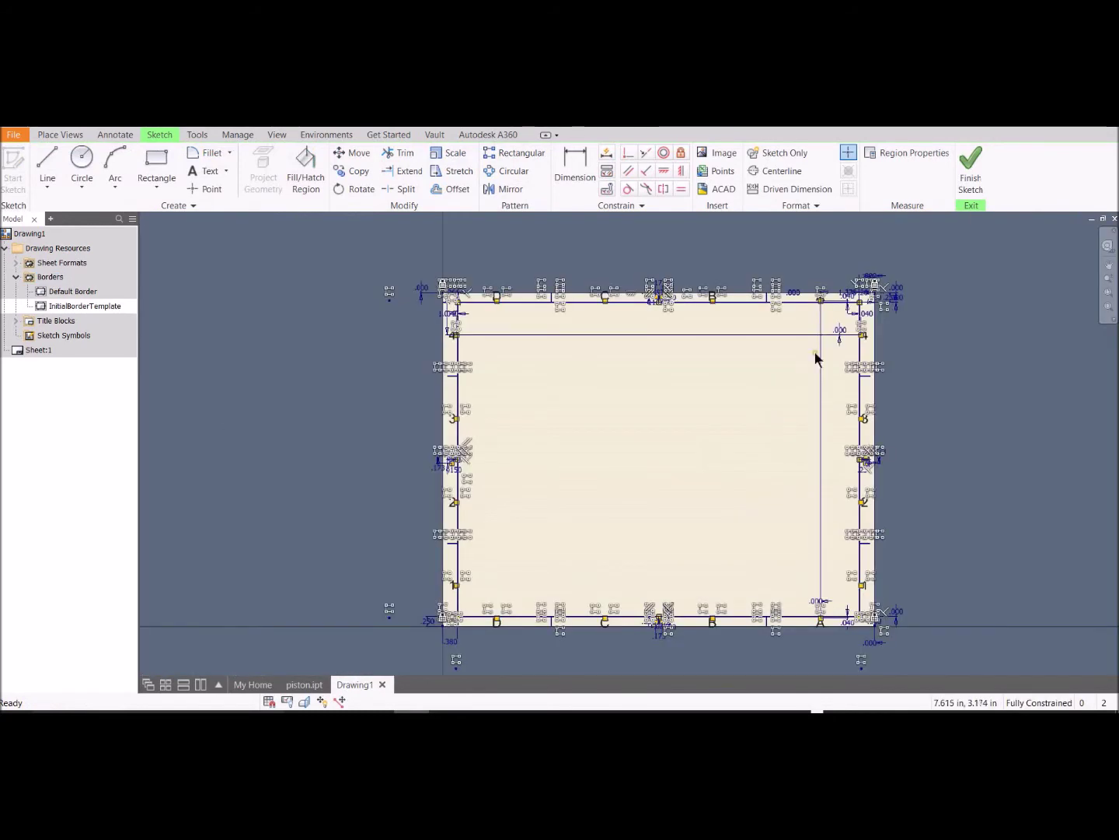
{"action": "left_click", "coordinate": [976, 167]}
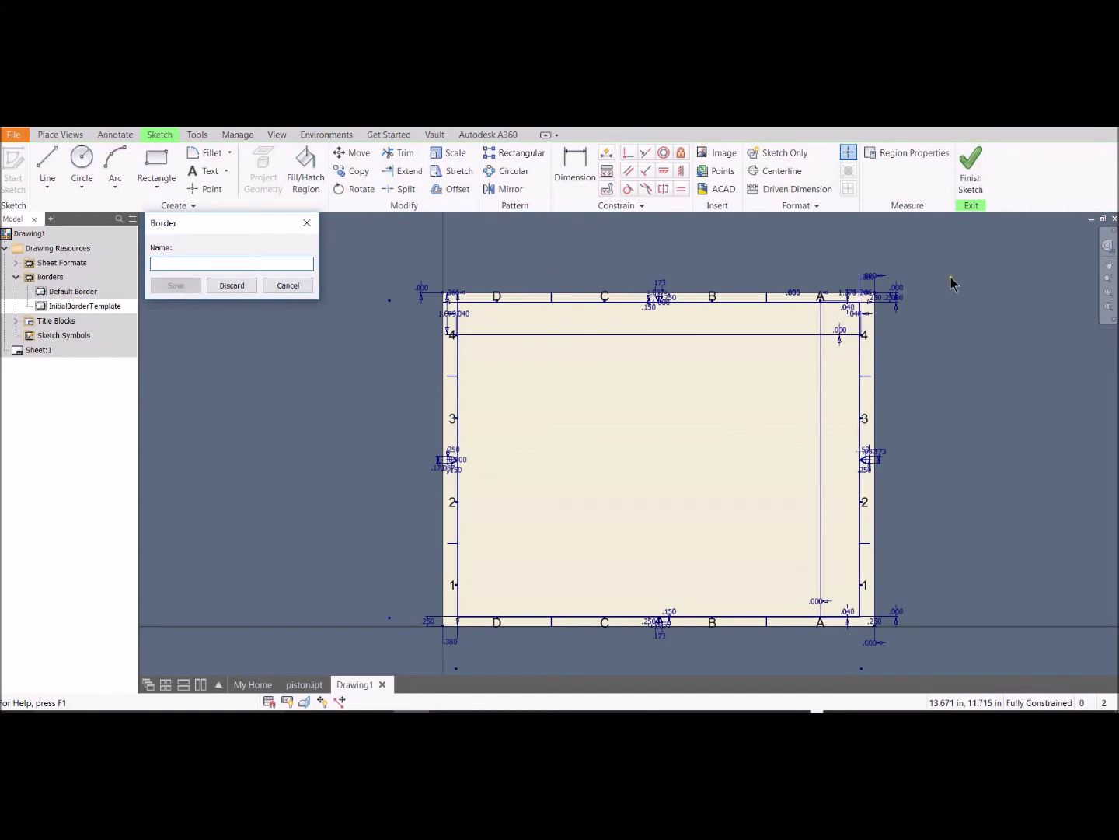
{"action": "type", "text": "1304 a"}
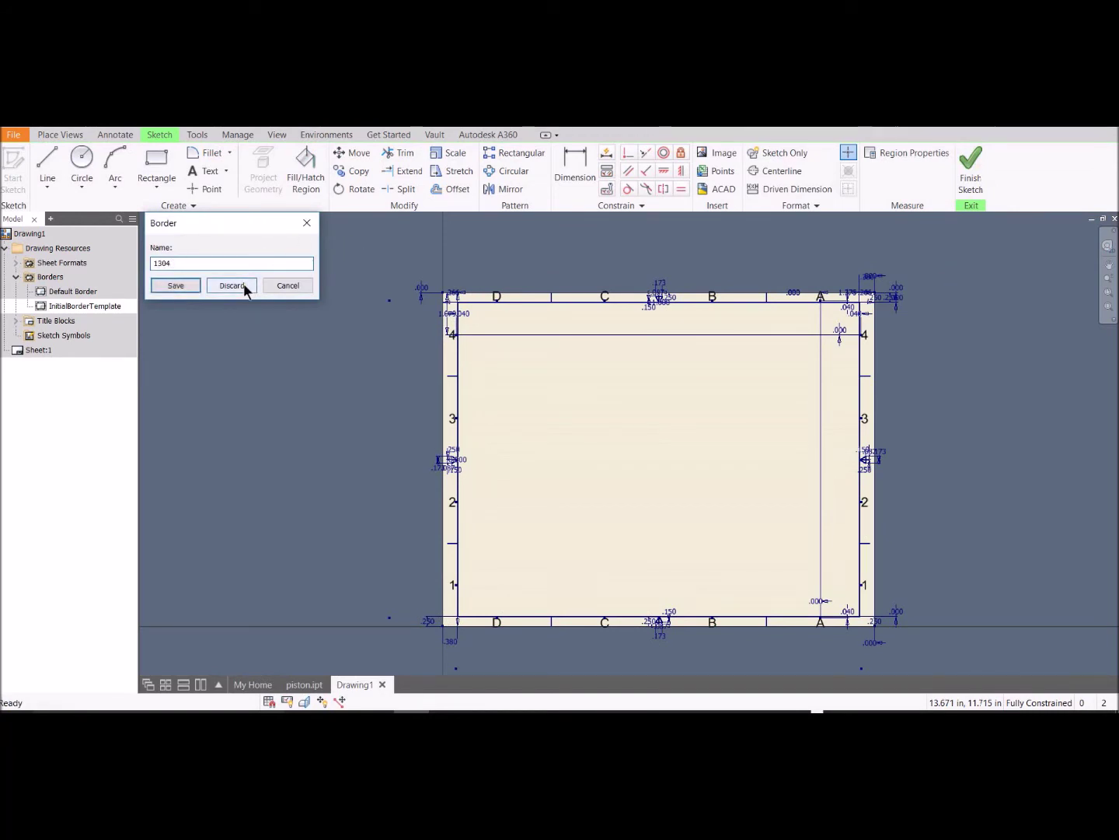
{"action": "left_click", "coordinate": [178, 285]}
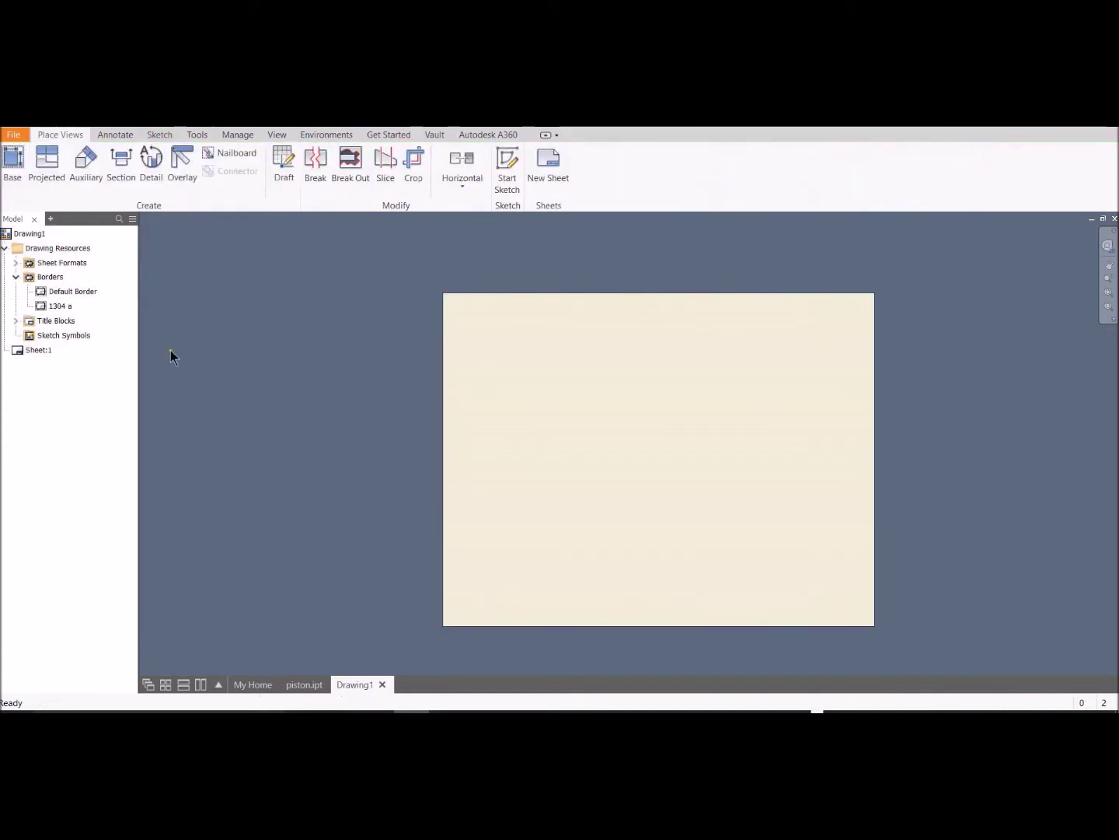
Step: Insert the 1304 a border into Sheet:1, keeping its zone and label parameters
{"action": "right_click", "coordinate": [69, 310]}
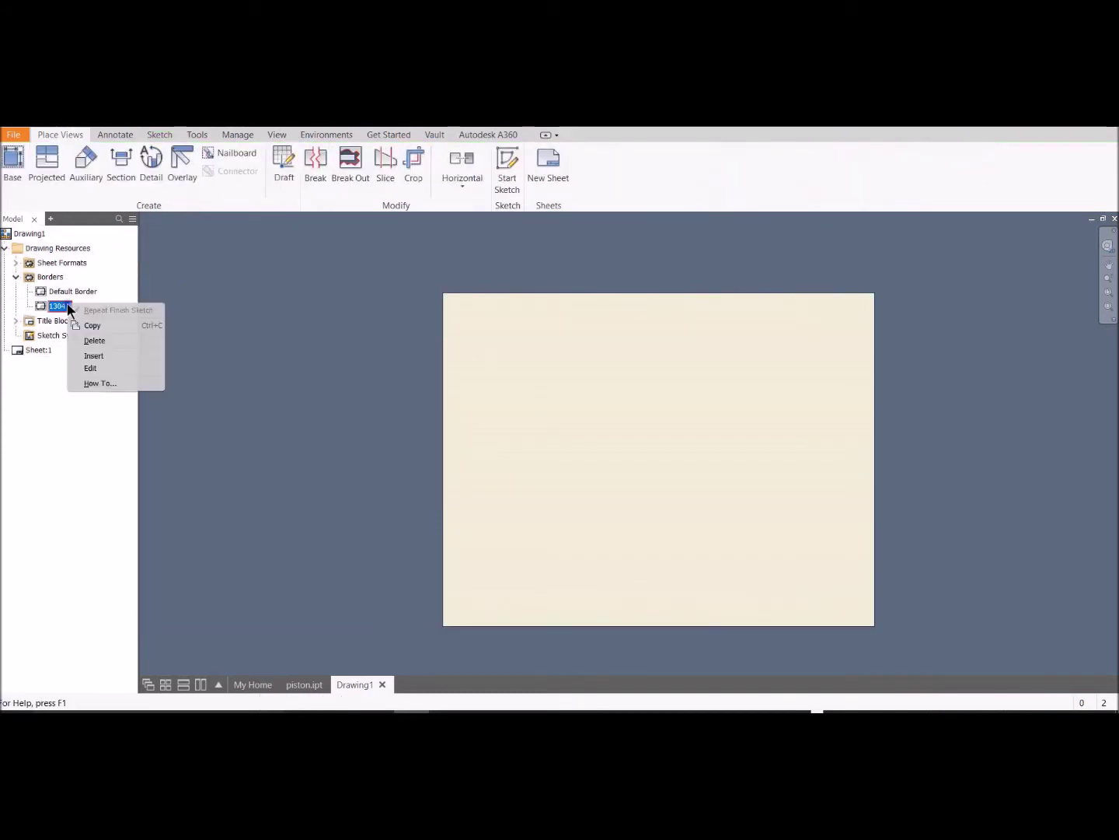
{"action": "left_click", "coordinate": [134, 357]}
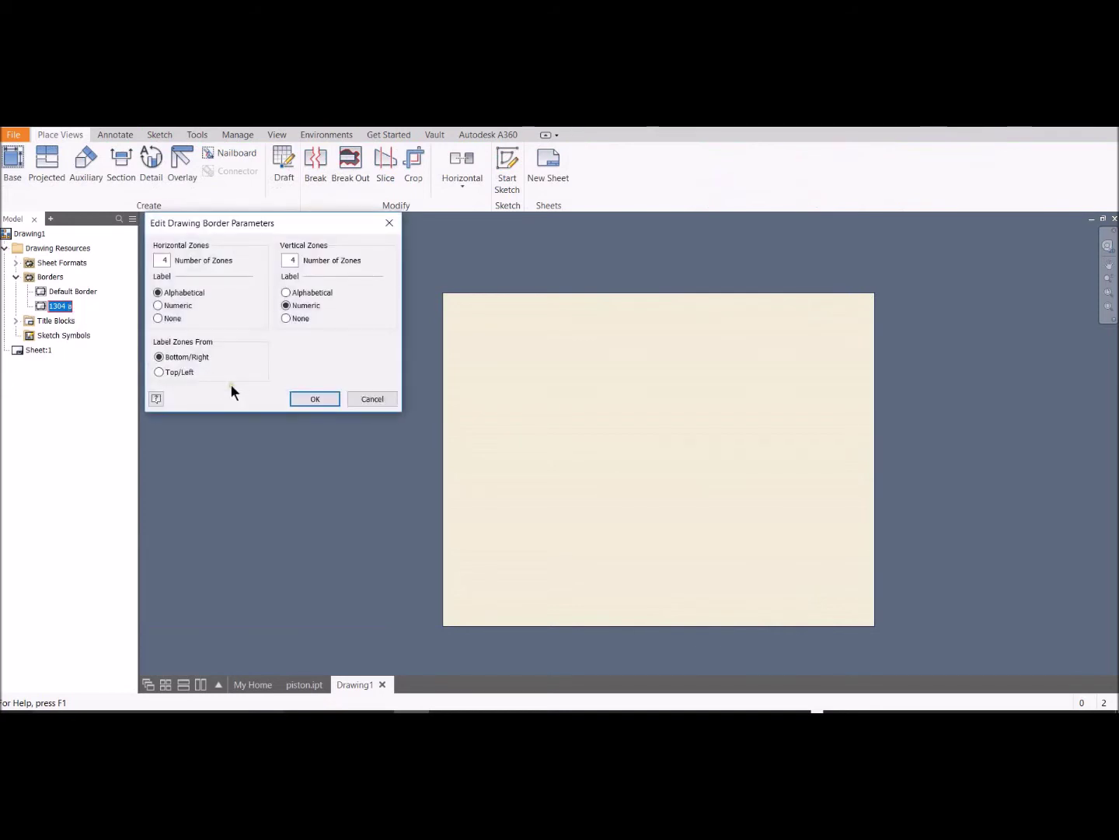
{"action": "left_click", "coordinate": [310, 399]}
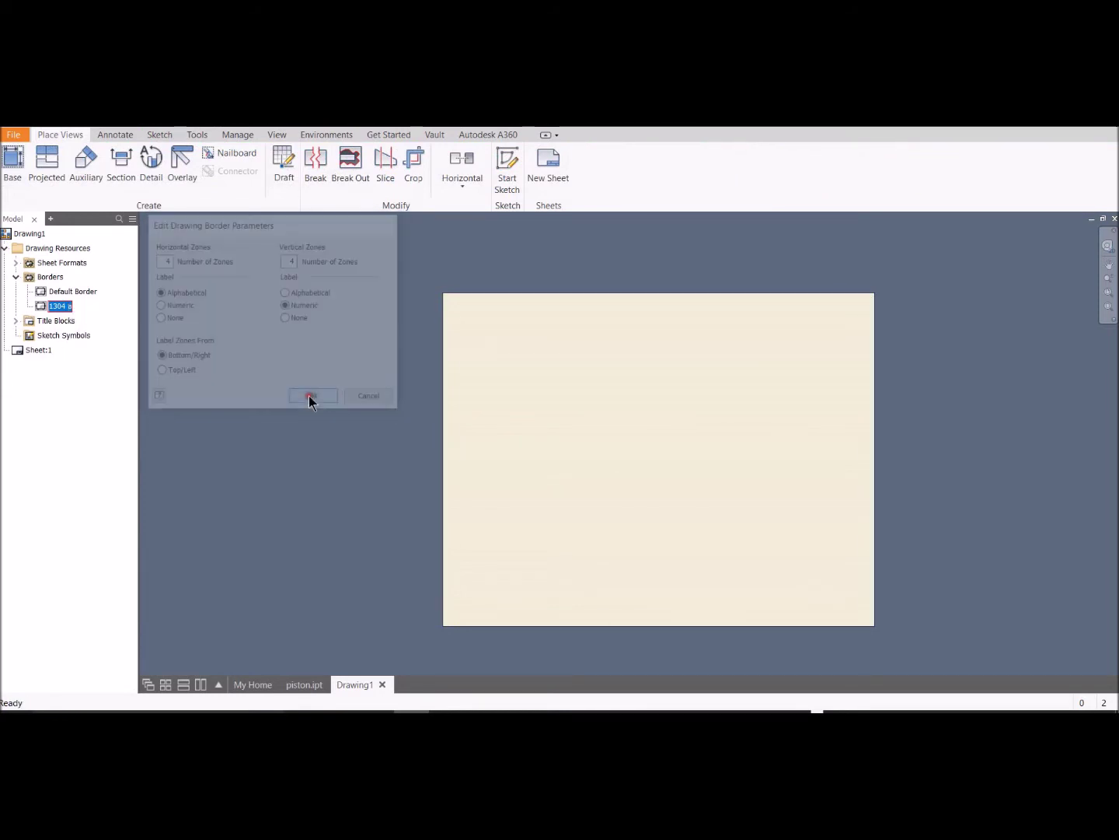
{"action": "left_click", "coordinate": [5, 351]}
{"action": "left_click", "coordinate": [43, 365]}
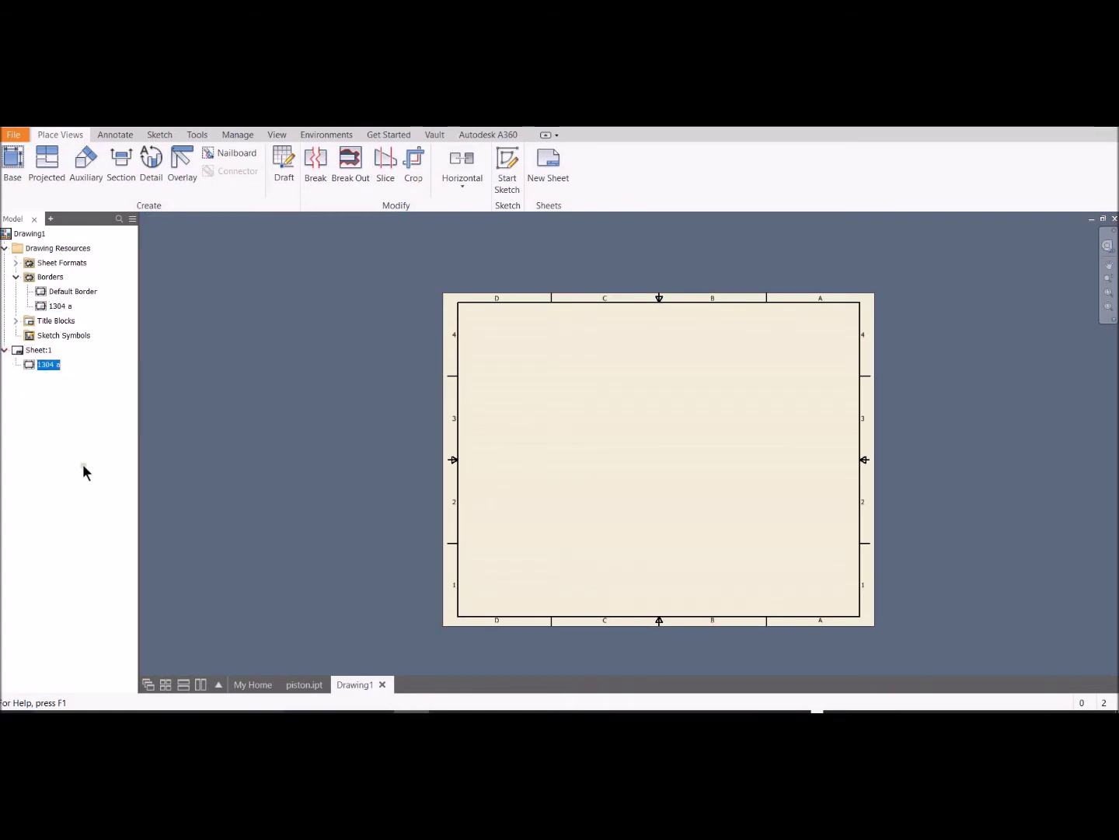
{"action": "scroll", "coordinate": [588, 477], "scroll_direction": "down", "scroll_amount": 3}
{"action": "scroll", "coordinate": [587, 477], "scroll_direction": "up", "scroll_amount": 4}
{"action": "middle_click_drag", "start_coordinate": [614, 420], "coordinate": [544, 416]}
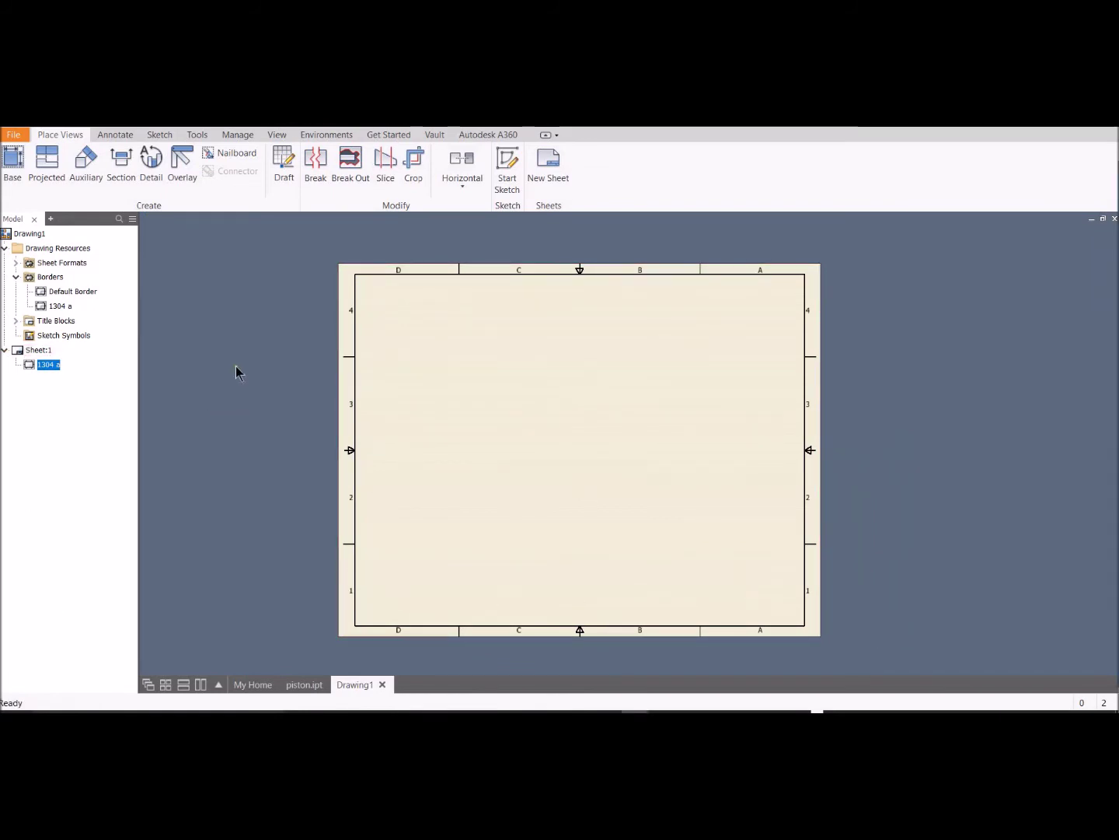
Step: Start a new title block definition and sketch a rectangle about 2.37 in by 0.67 in near the sheet's center
{"action": "left_click", "coordinate": [16, 276]}
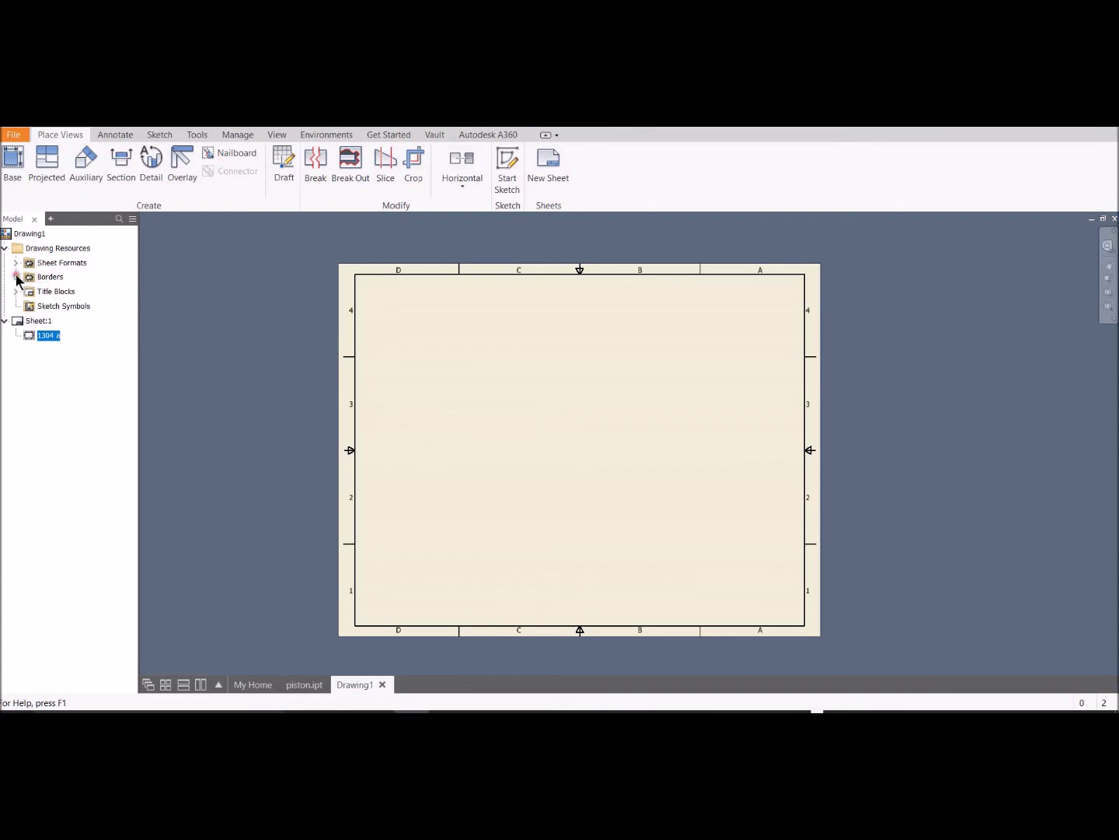
{"action": "left_click", "coordinate": [16, 291]}
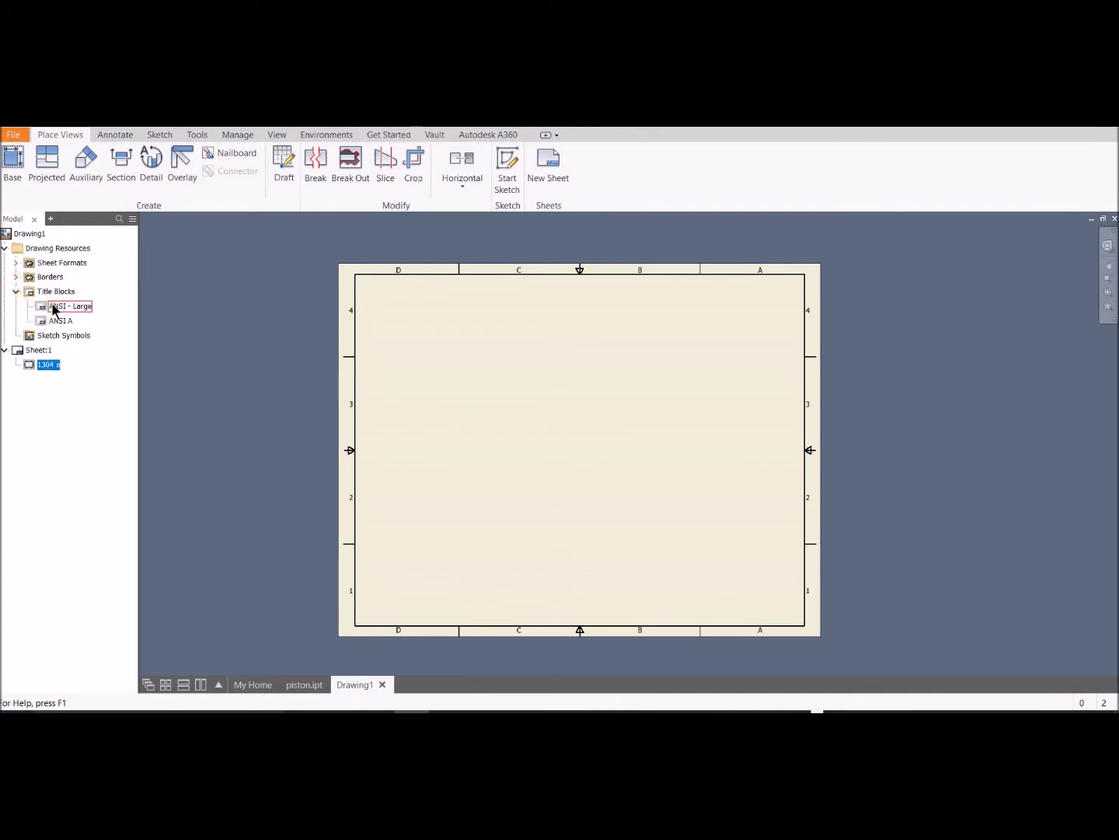
{"action": "right_click", "coordinate": [52, 293]}
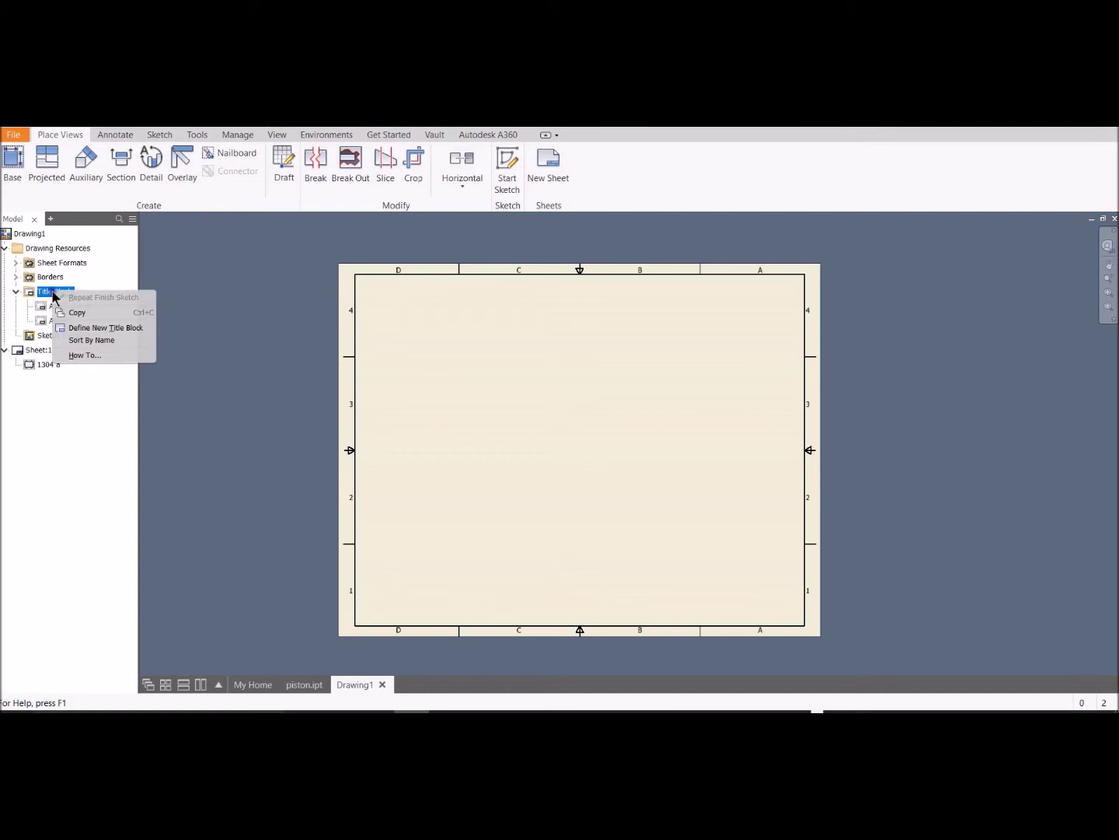
{"action": "left_click", "coordinate": [132, 335]}
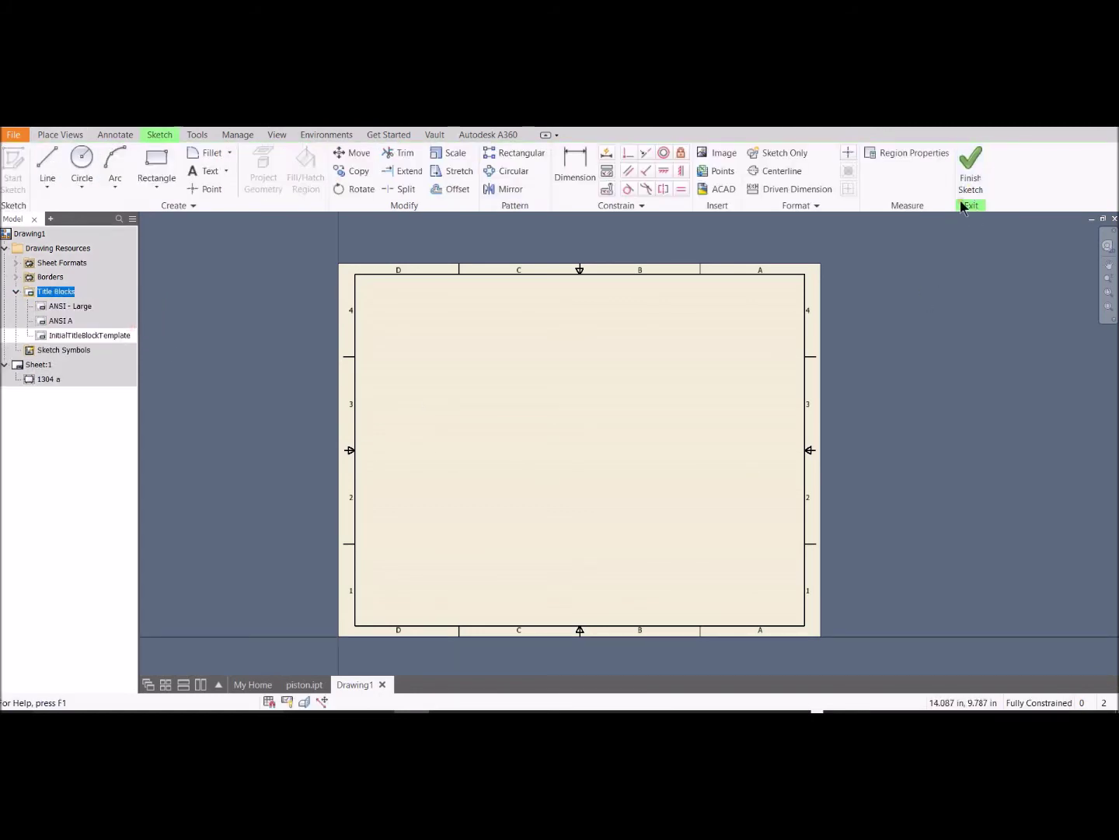
{"action": "left_click", "coordinate": [153, 161]}
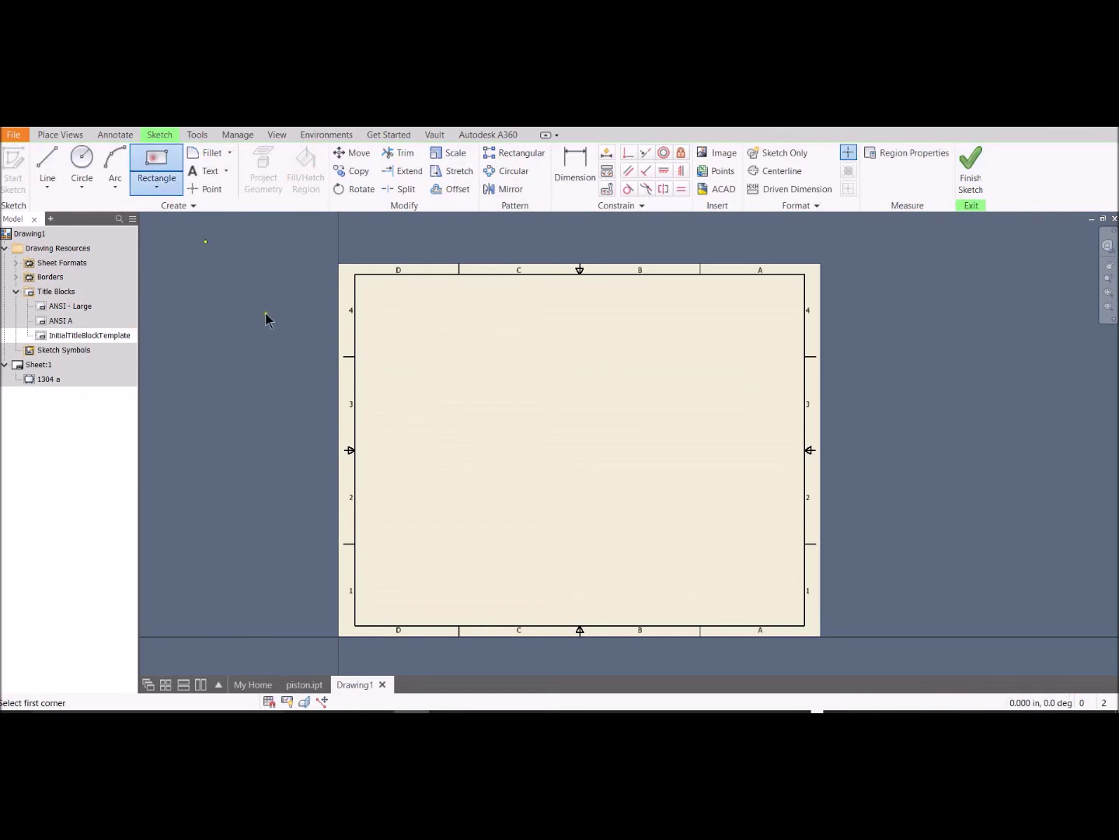
{"action": "left_click", "coordinate": [547, 429]}
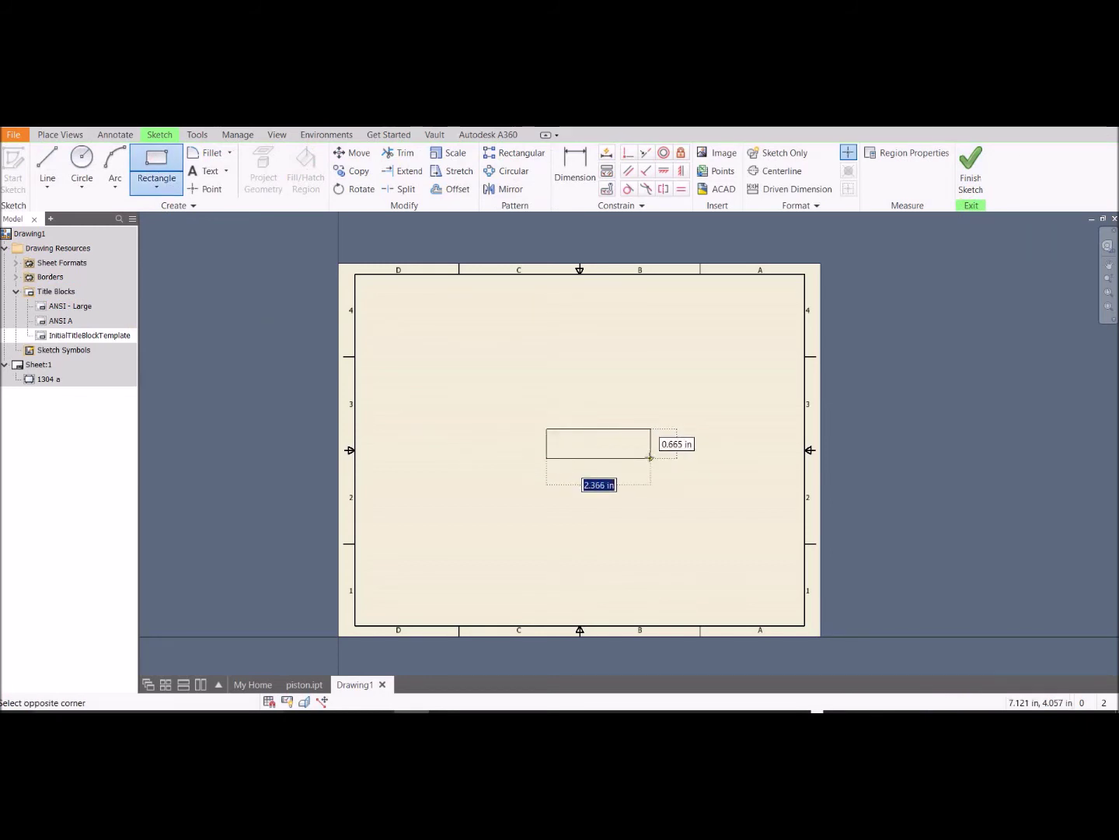
{"action": "left_click", "coordinate": [650, 459]}
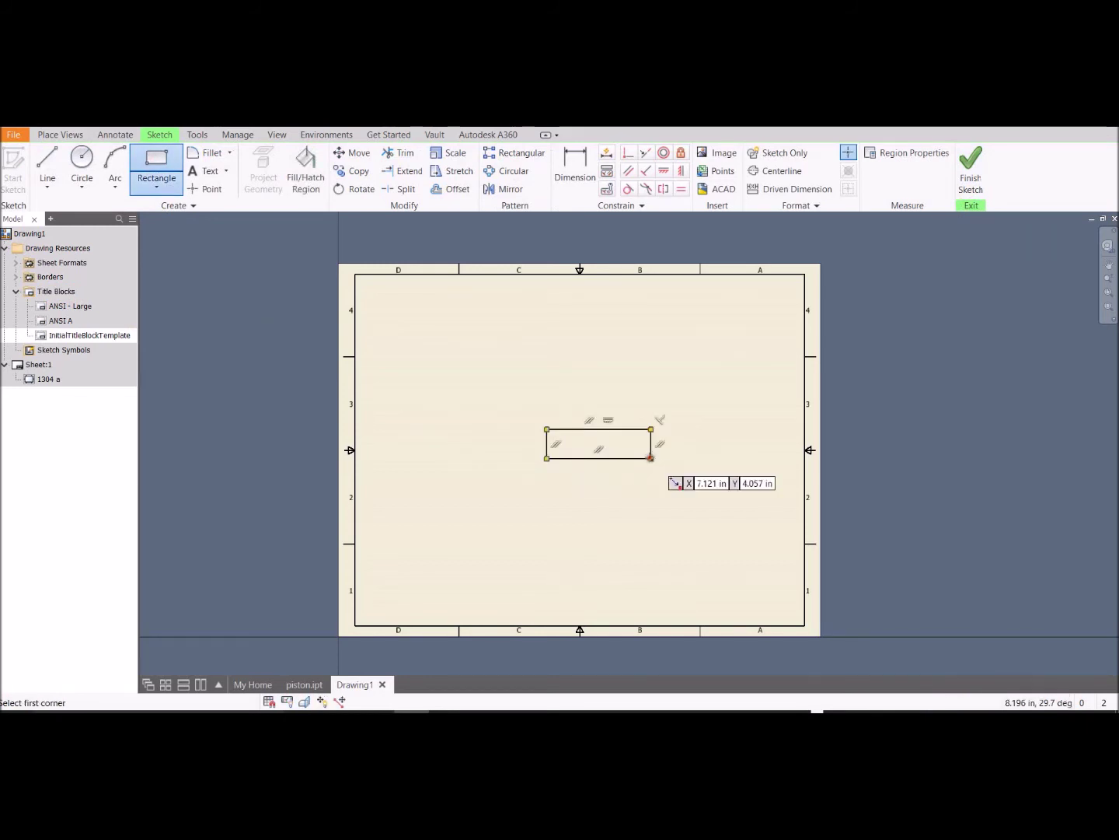
Step: Dimension the title block rectangle to 0.375 in high and 2 in wide
{"action": "left_click", "coordinate": [575, 152]}
{"action": "left_click", "coordinate": [653, 446]}
{"action": "left_click", "coordinate": [672, 448]}
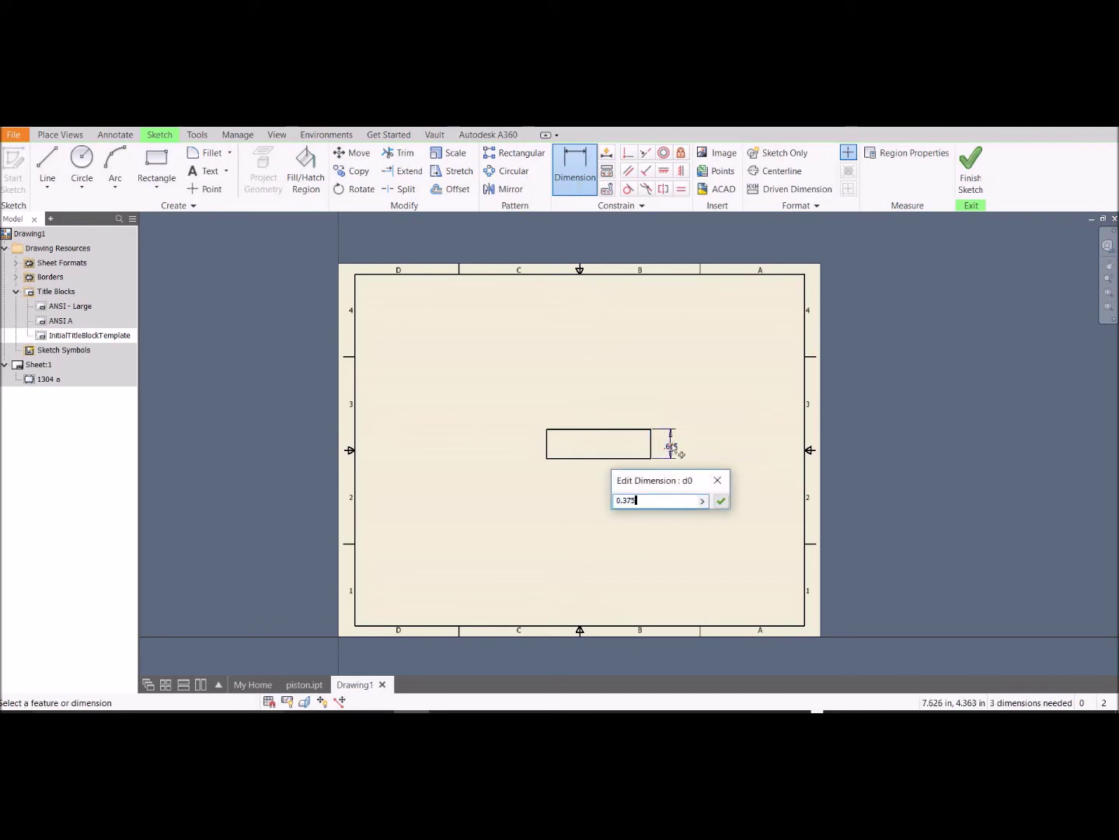
{"action": "key", "text": "Return"}
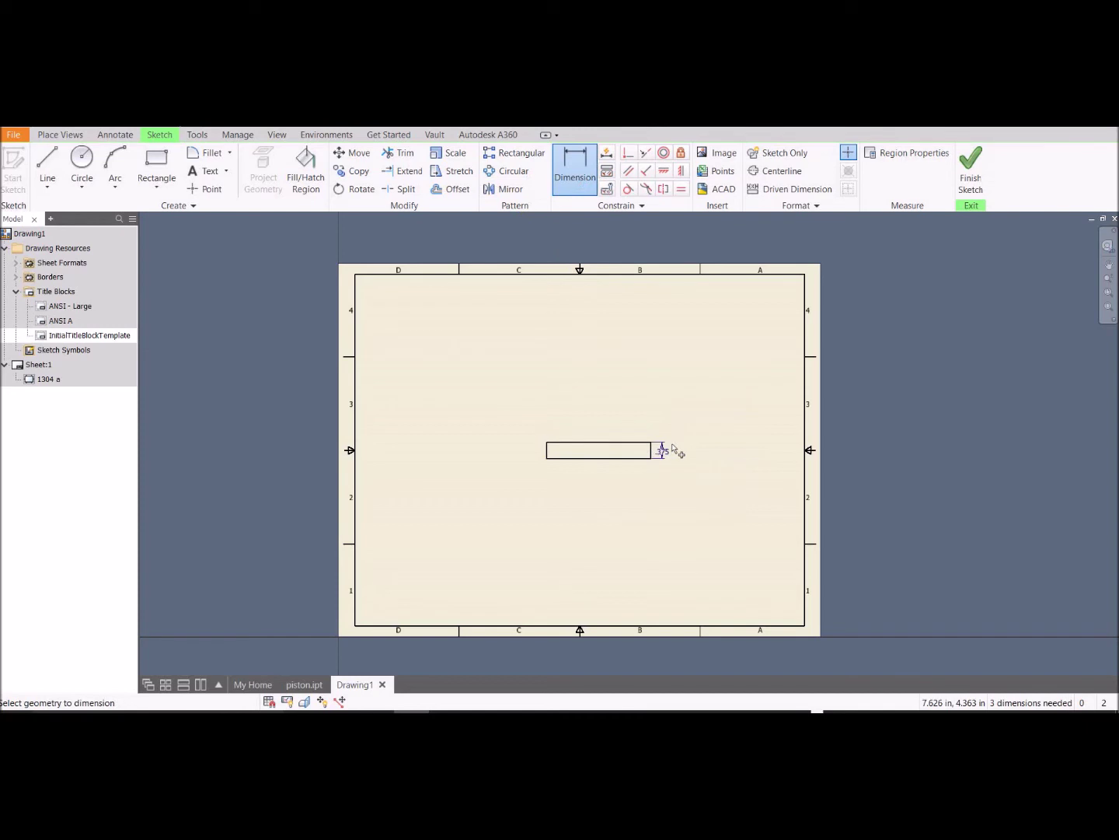
{"action": "left_click", "coordinate": [630, 442]}
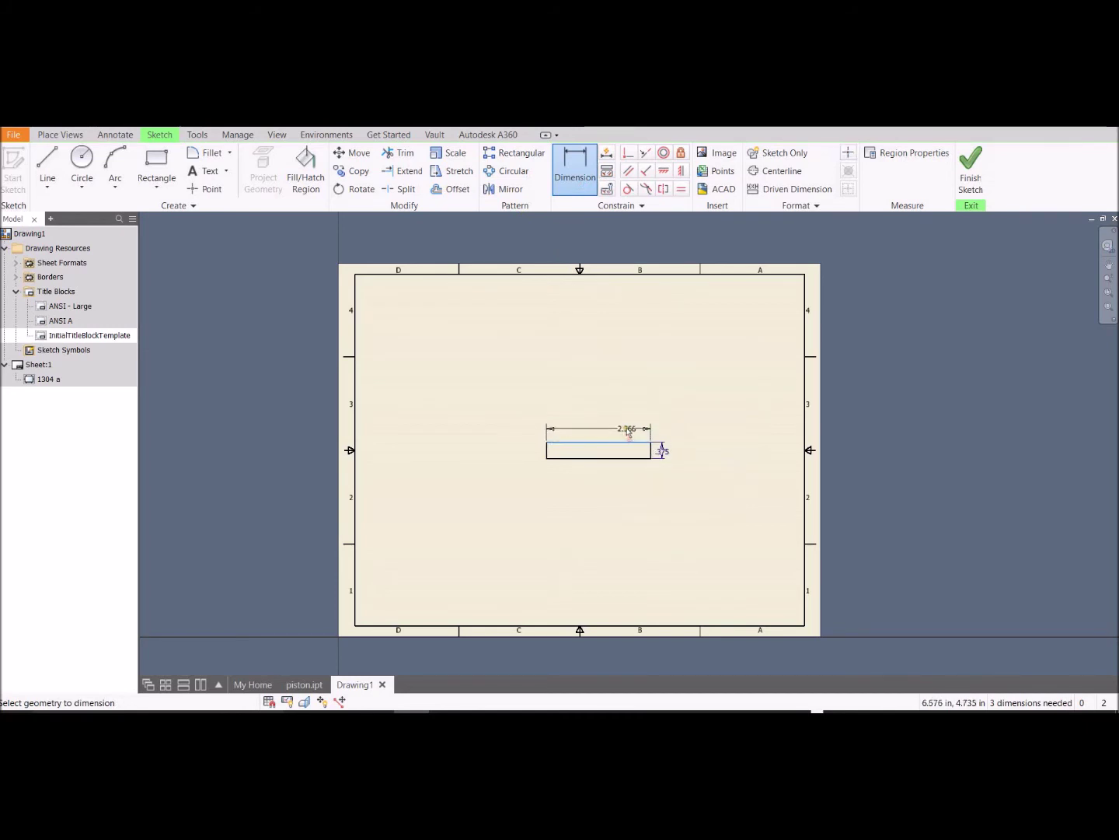
{"action": "left_click", "coordinate": [627, 429]}
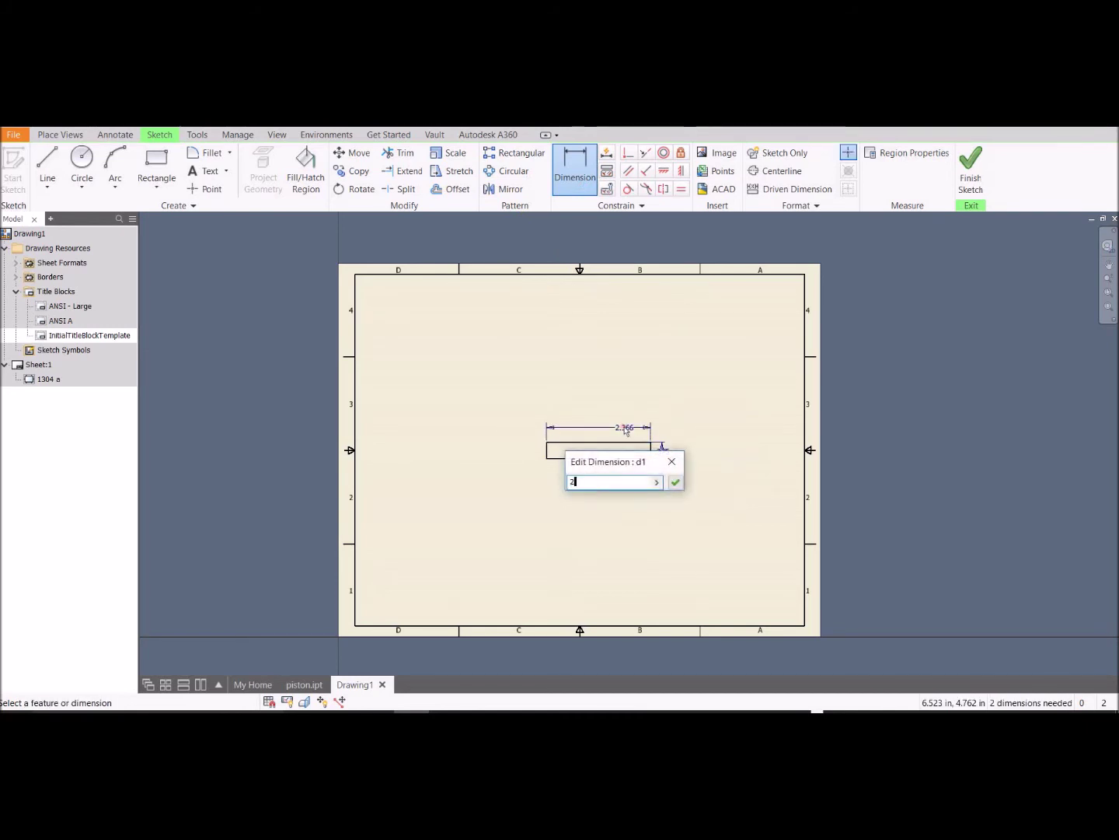
{"action": "type", "text": "2"}
{"action": "key", "text": "Return"}
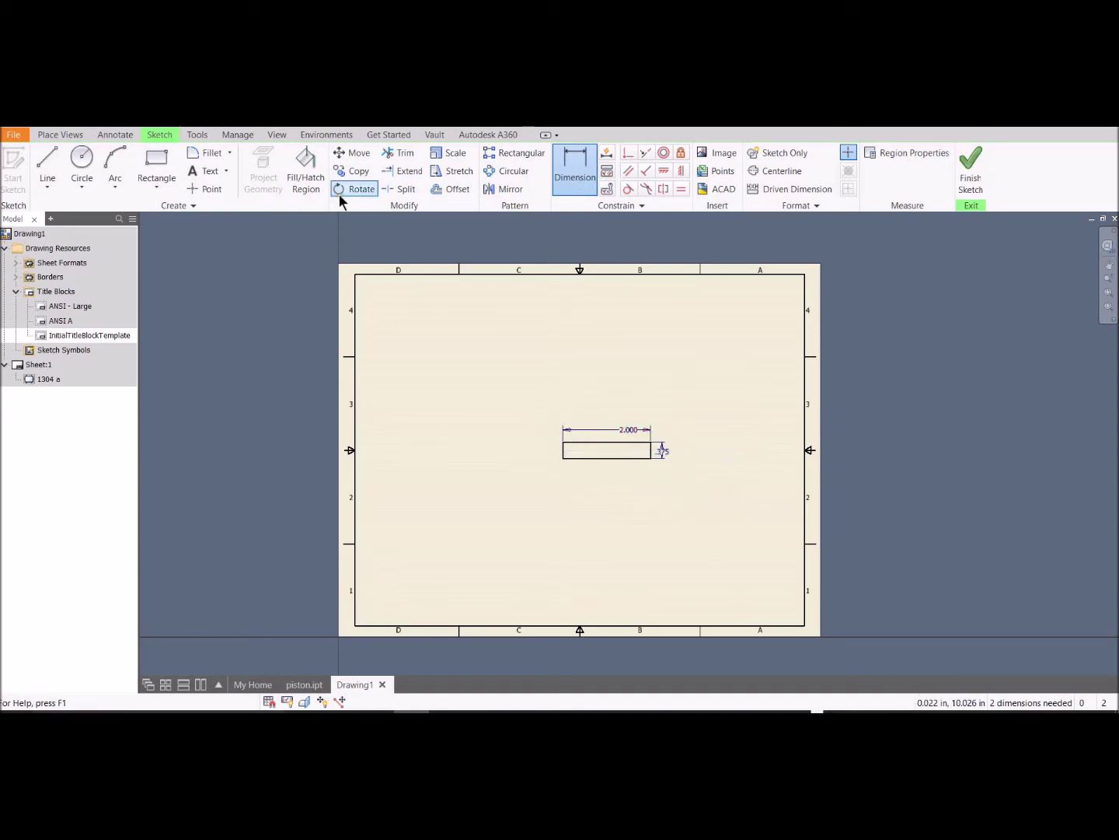
Step: Copy the dimensioned rectangle from its lower-right corner into a grid three columns wide and two rows high at the border's lower-right corner
{"action": "left_click", "coordinate": [353, 171]}
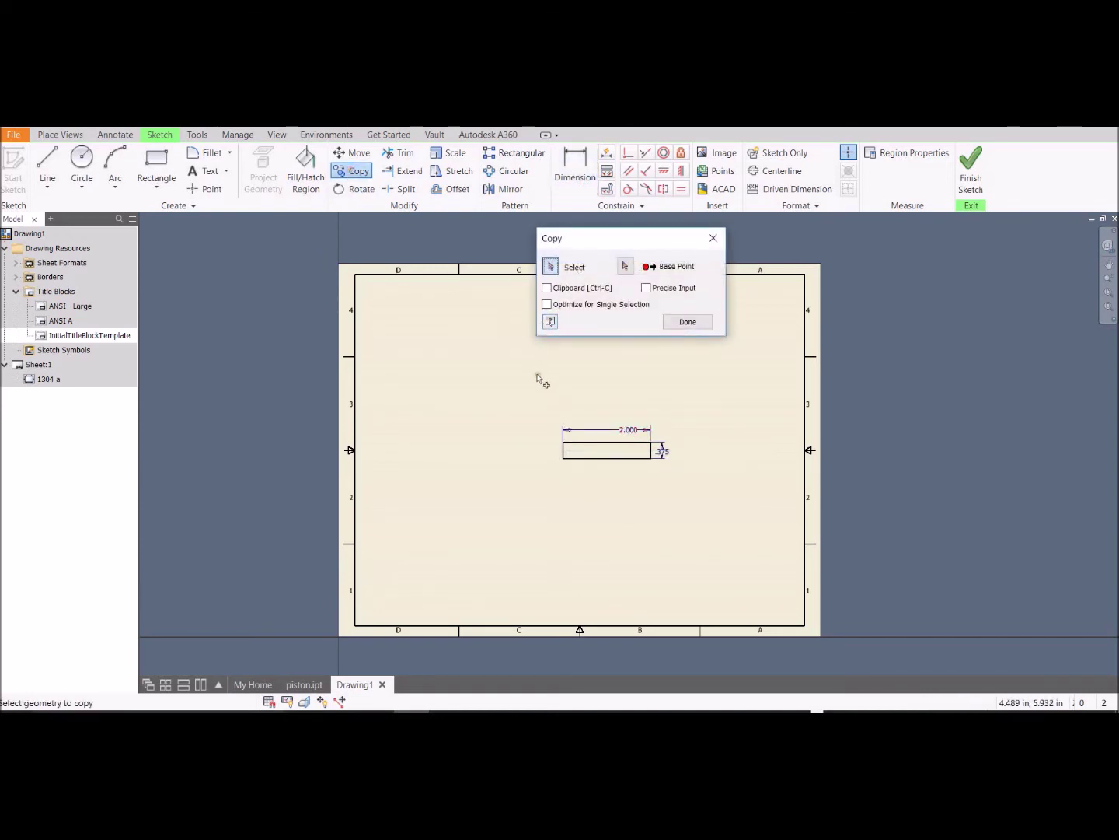
{"action": "left_click_drag", "start_coordinate": [525, 394], "coordinate": [689, 495]}
{"action": "left_click", "coordinate": [623, 267]}
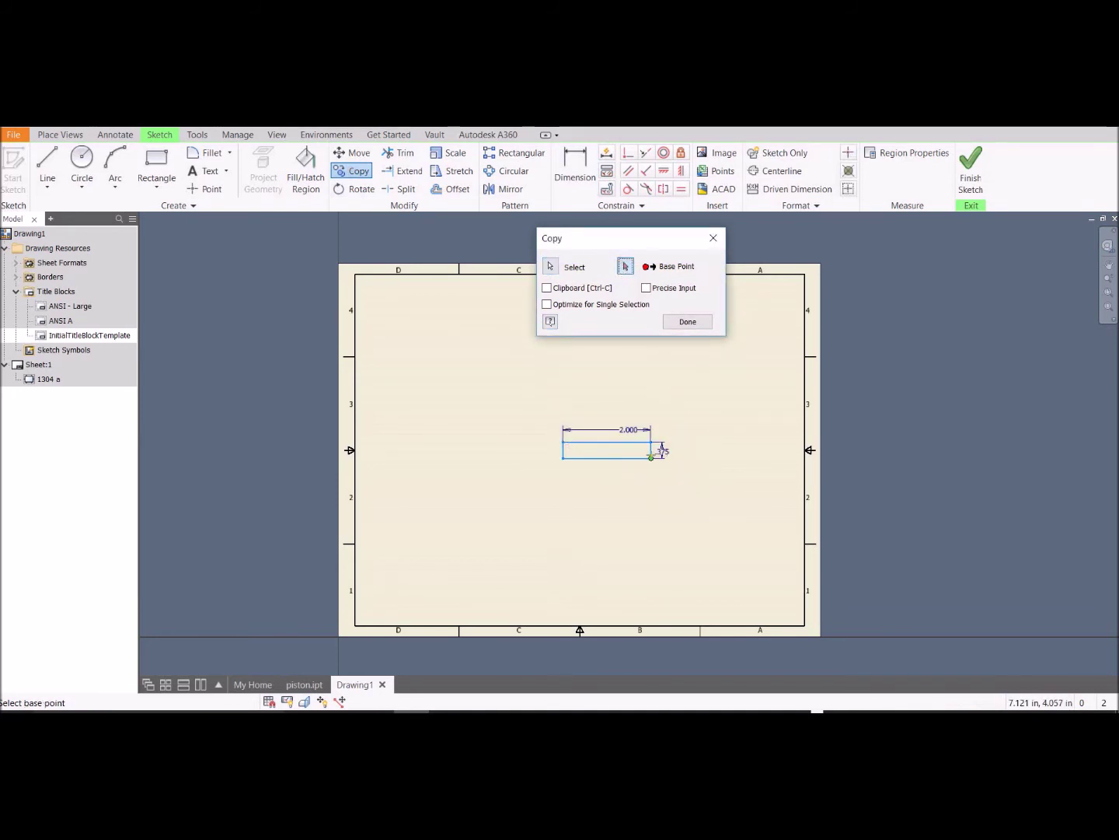
{"action": "left_click", "coordinate": [651, 457]}
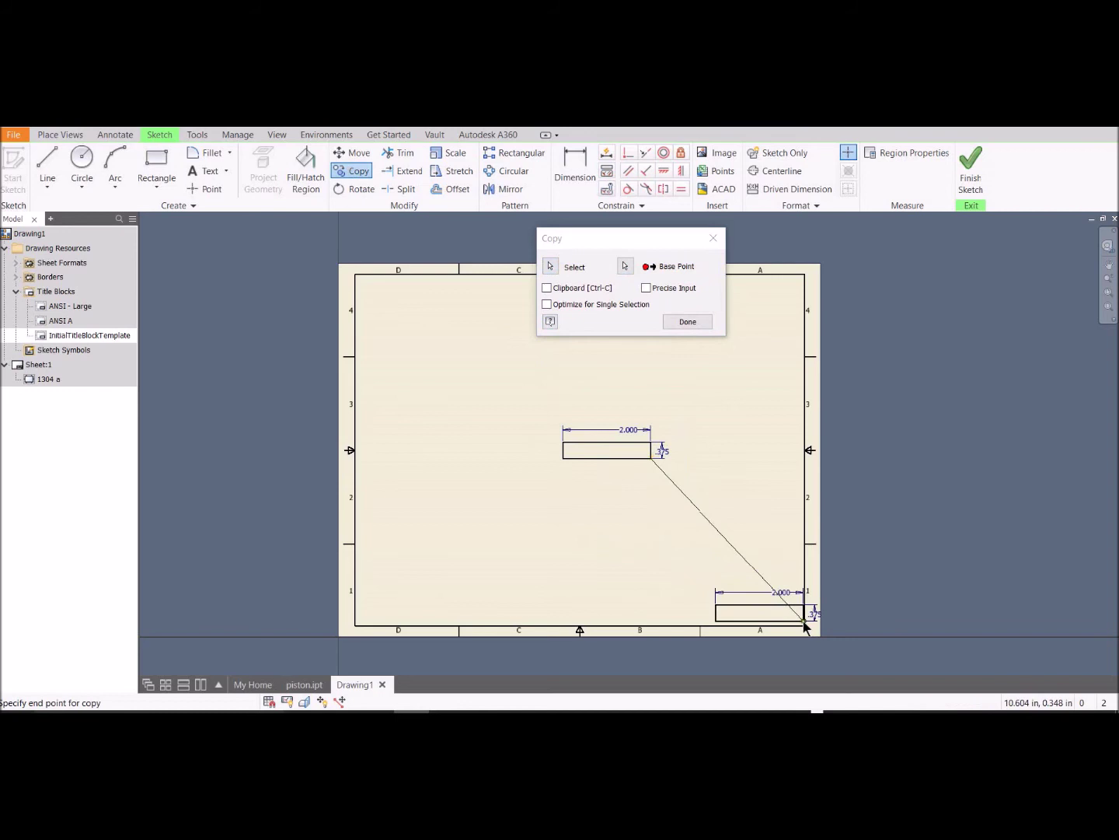
{"action": "scroll", "coordinate": [806, 629], "scroll_direction": "up", "scroll_amount": 3}
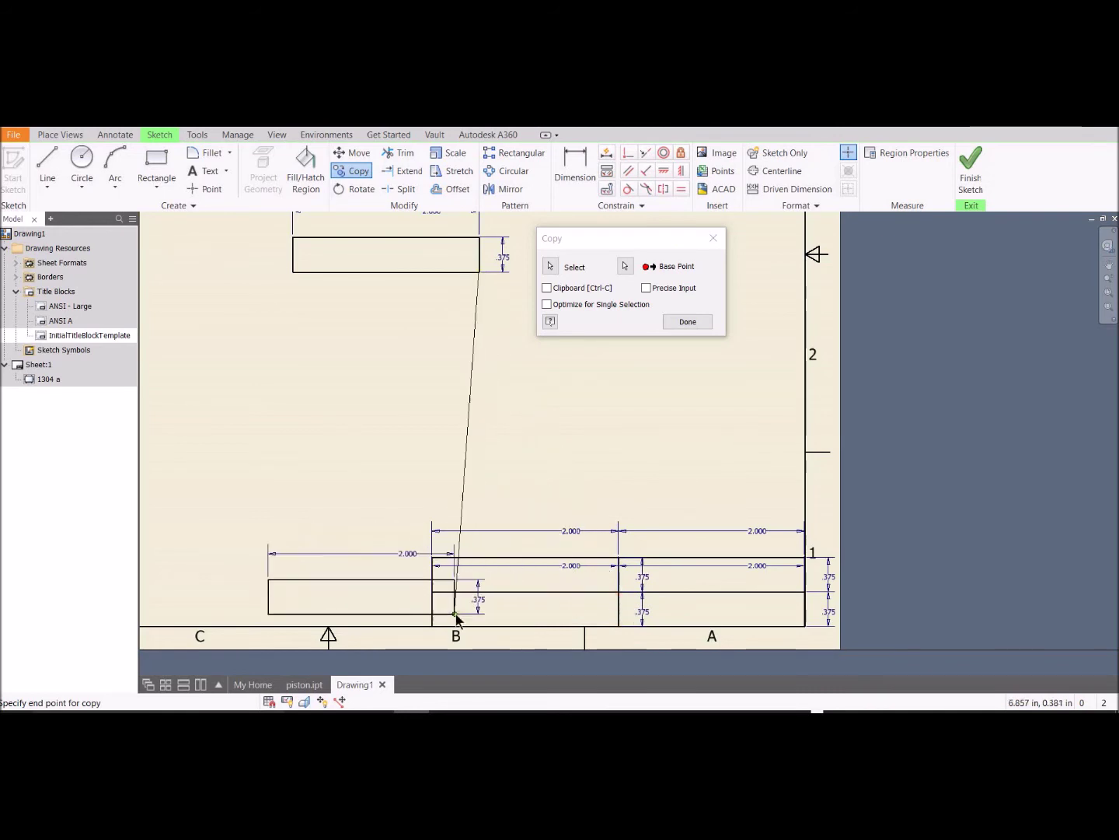
{"action": "left_click", "coordinate": [432, 627]}
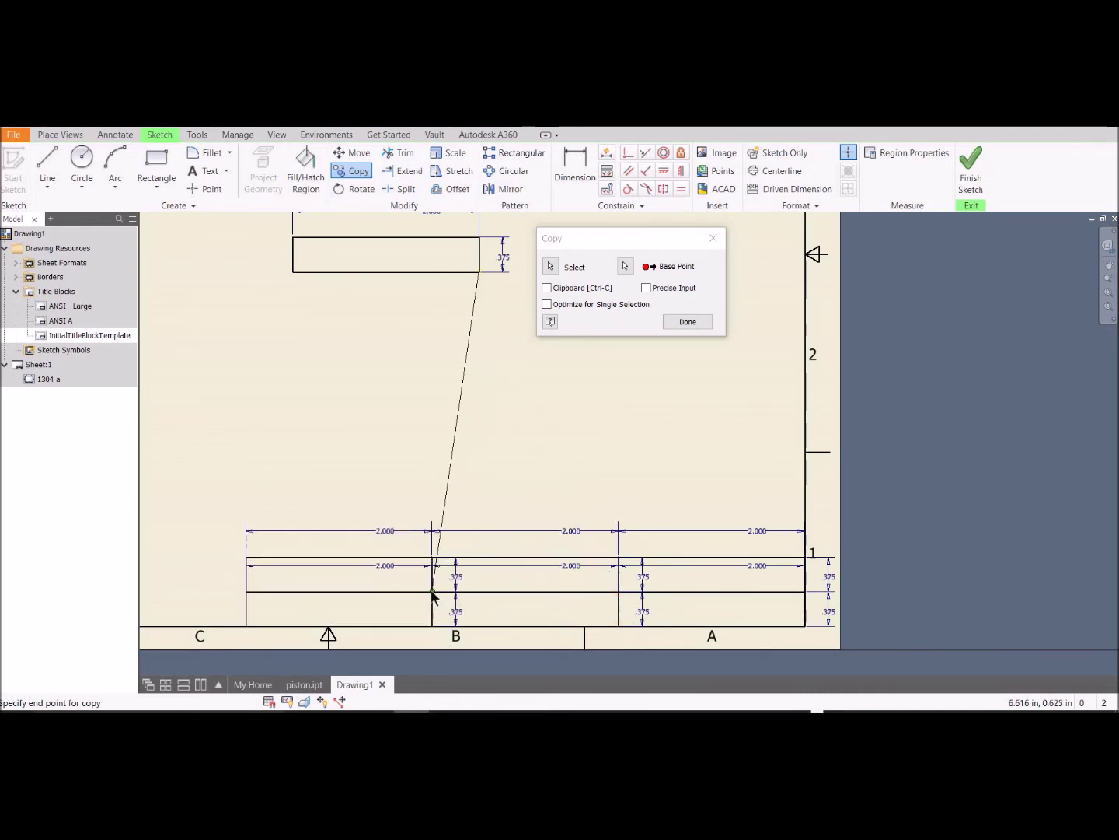
{"action": "left_click", "coordinate": [687, 322]}
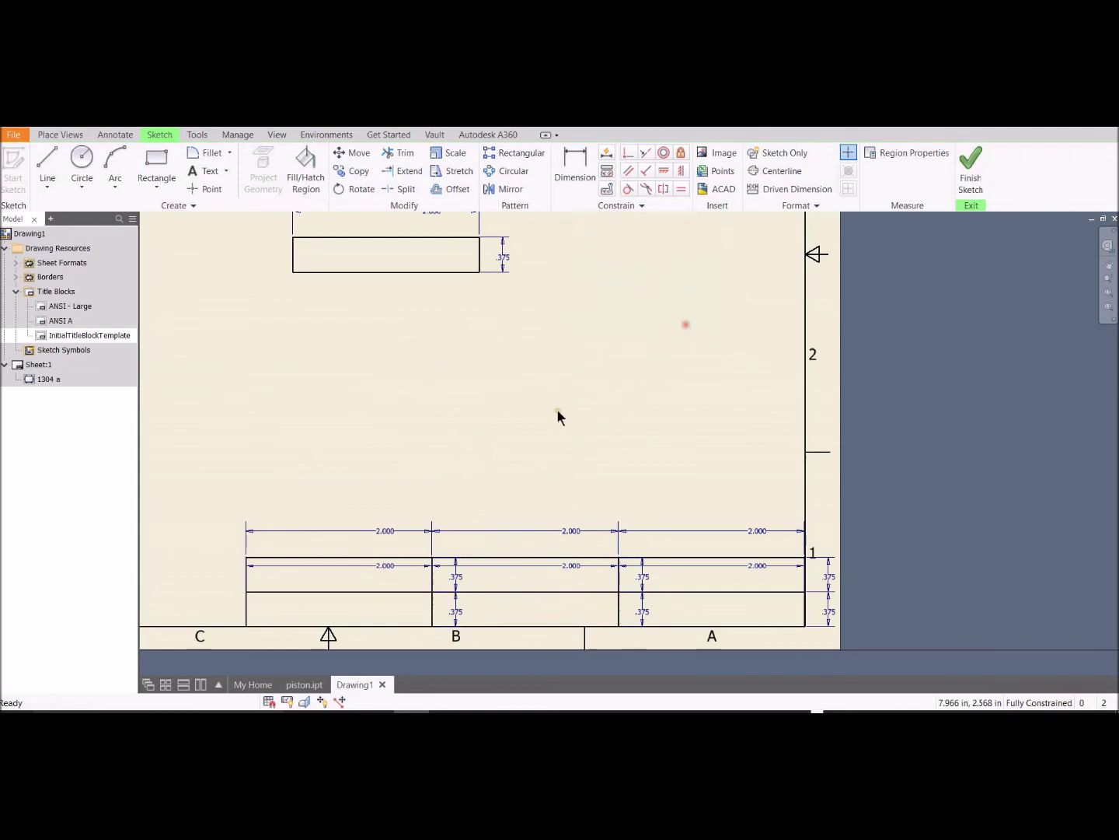
Step: Delete the original dimensioned rectangle near the sheet's center
{"action": "scroll", "coordinate": [494, 445], "scroll_direction": "down", "scroll_amount": 3}
{"action": "mouse_move", "coordinate": [495, 446]}
{"action": "middle_mouse_down"}
{"action": "mouse_move", "coordinate": [442, 402]}
{"action": "mouse_move", "coordinate": [489, 322]}
{"action": "middle_mouse_up"}
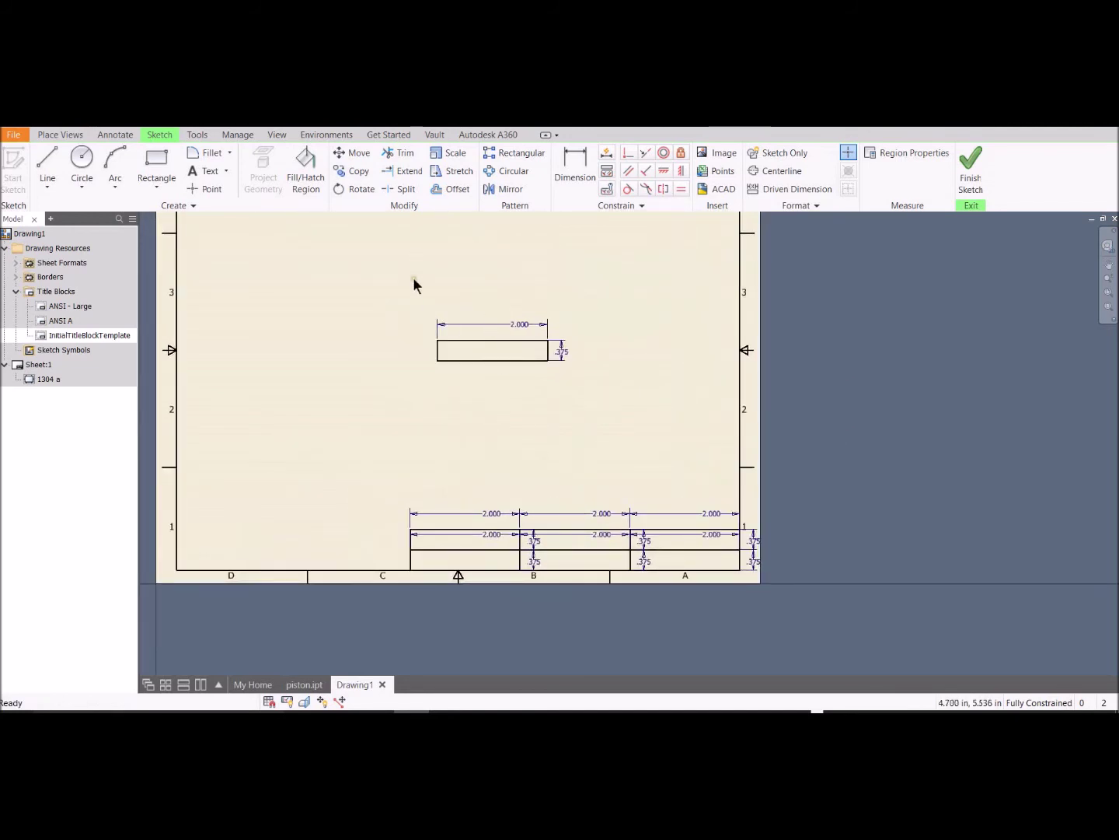
{"action": "left_click_drag", "start_coordinate": [414, 284], "coordinate": [620, 409]}
{"action": "key", "text": "Delete"}
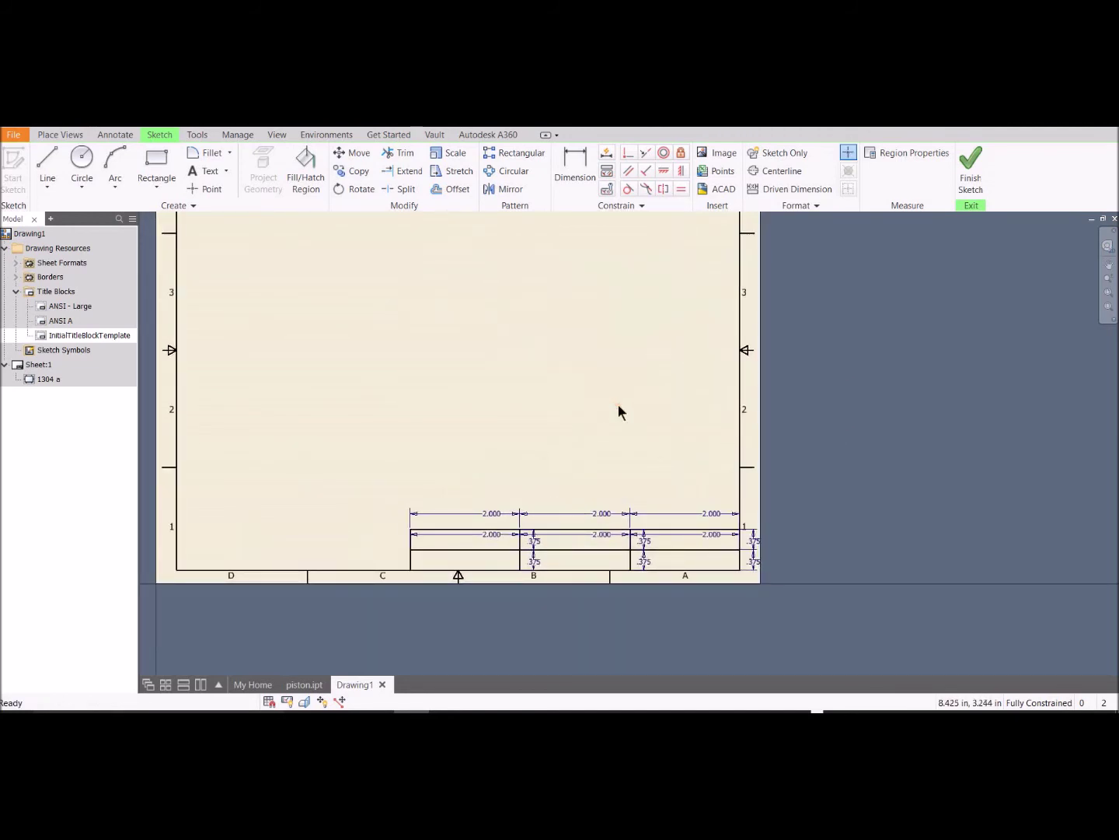
Step: Sketch a logo cell 1 in wide and 0.75 in high against the left end of the title block grid
{"action": "left_click", "coordinate": [160, 167]}
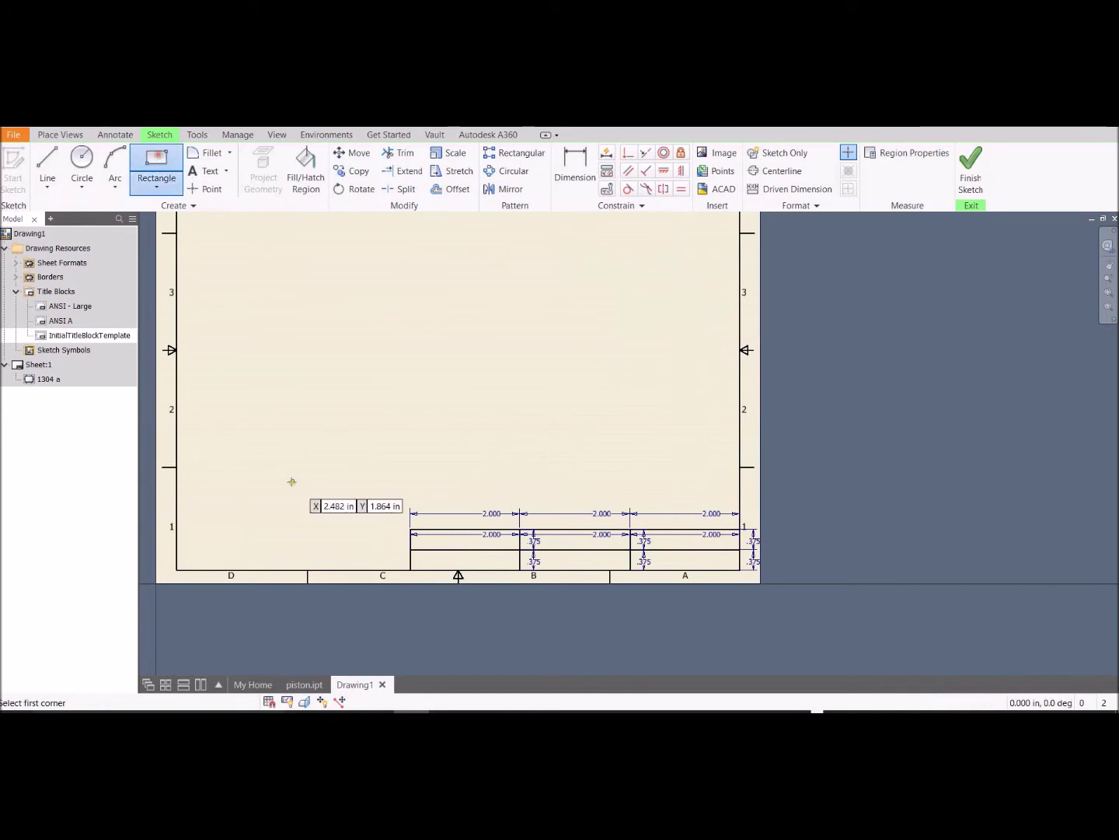
{"action": "left_click", "coordinate": [409, 528]}
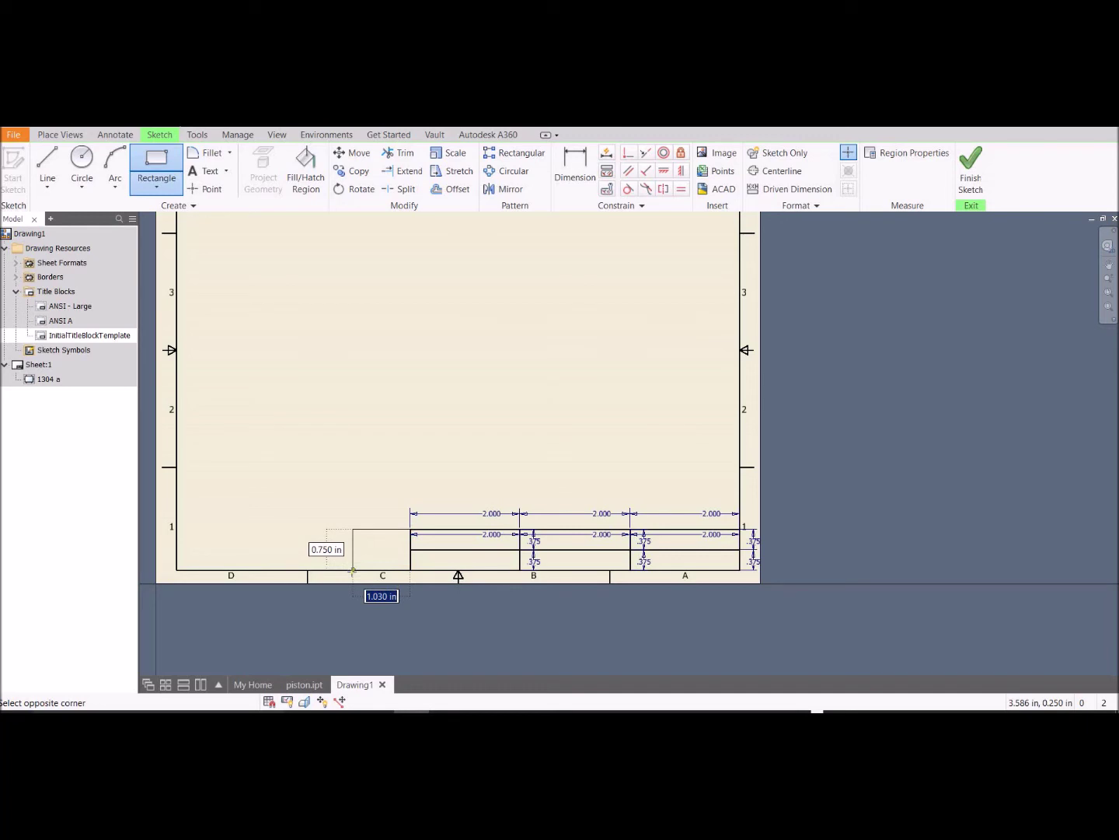
{"action": "left_click", "coordinate": [354, 570]}
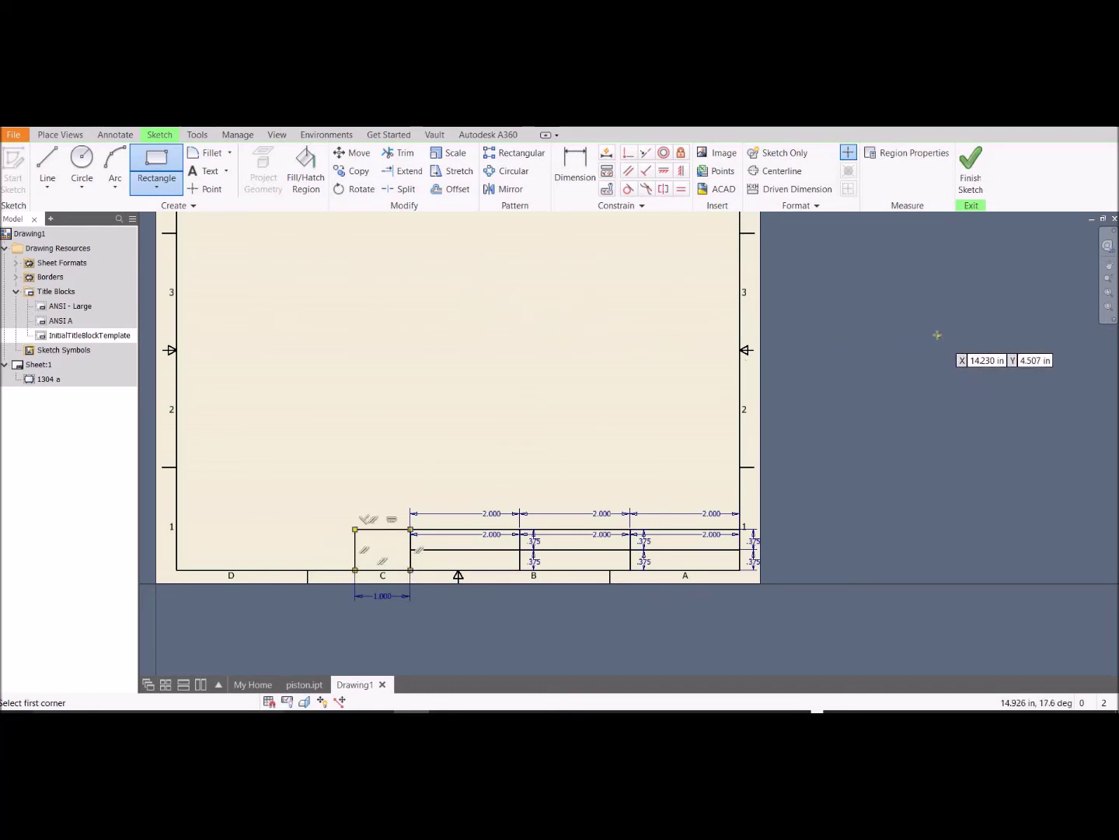
{"action": "key", "text": "Escape"}
Step: Insert the star image from the Downloads folder into the logo cell, anchored at the cell's lower-right corner
{"action": "scroll", "coordinate": [585, 403], "scroll_direction": "down", "scroll_amount": 2}
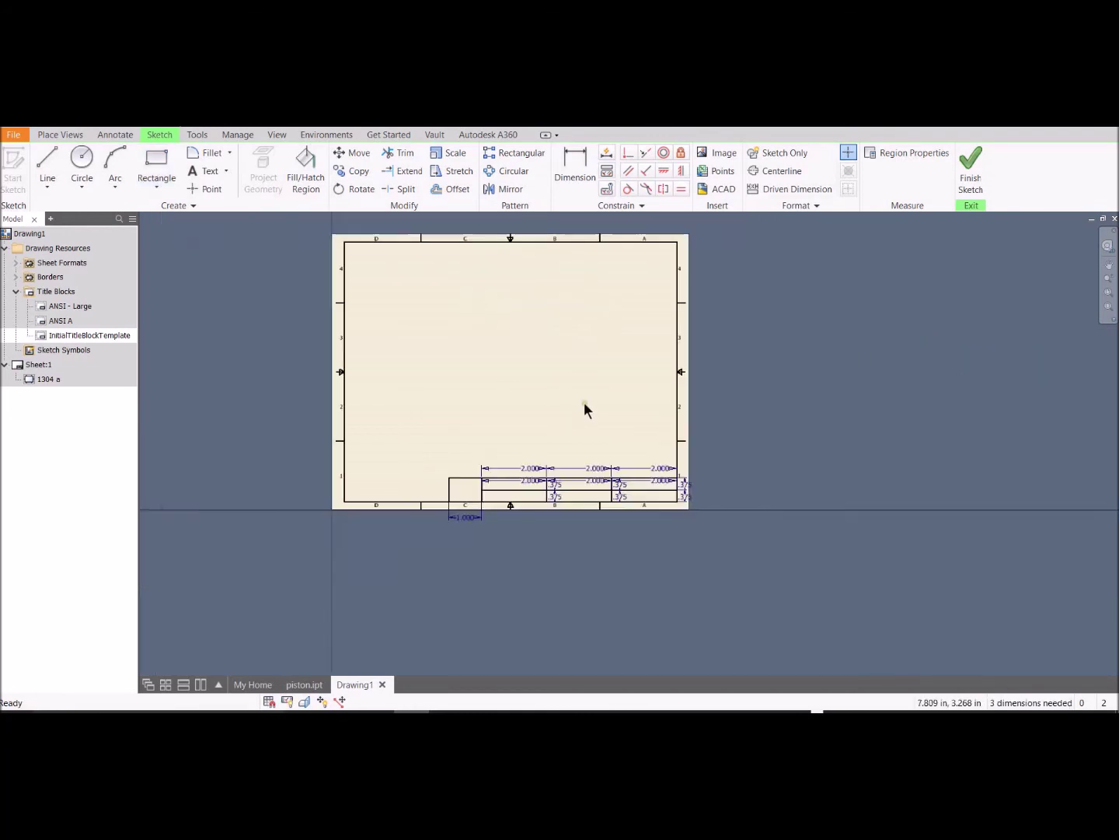
{"action": "scroll", "coordinate": [584, 402], "scroll_direction": "up", "scroll_amount": 5}
{"action": "middle_click_drag", "start_coordinate": [640, 444], "coordinate": [645, 430]}
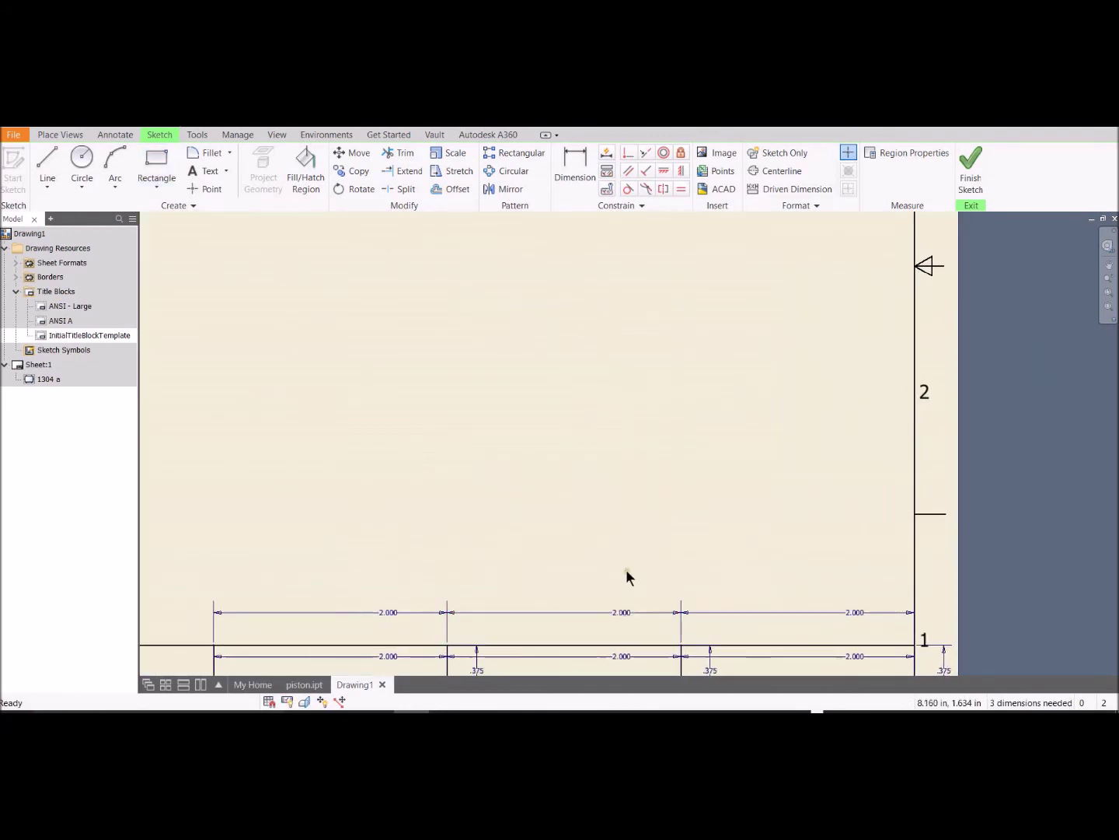
{"action": "mouse_move", "coordinate": [640, 528]}
{"action": "middle_mouse_down"}
{"action": "mouse_move", "coordinate": [710, 414]}
{"action": "mouse_move", "coordinate": [725, 350]}
{"action": "mouse_move", "coordinate": [778, 338]}
{"action": "mouse_move", "coordinate": [757, 338]}
{"action": "middle_mouse_up"}
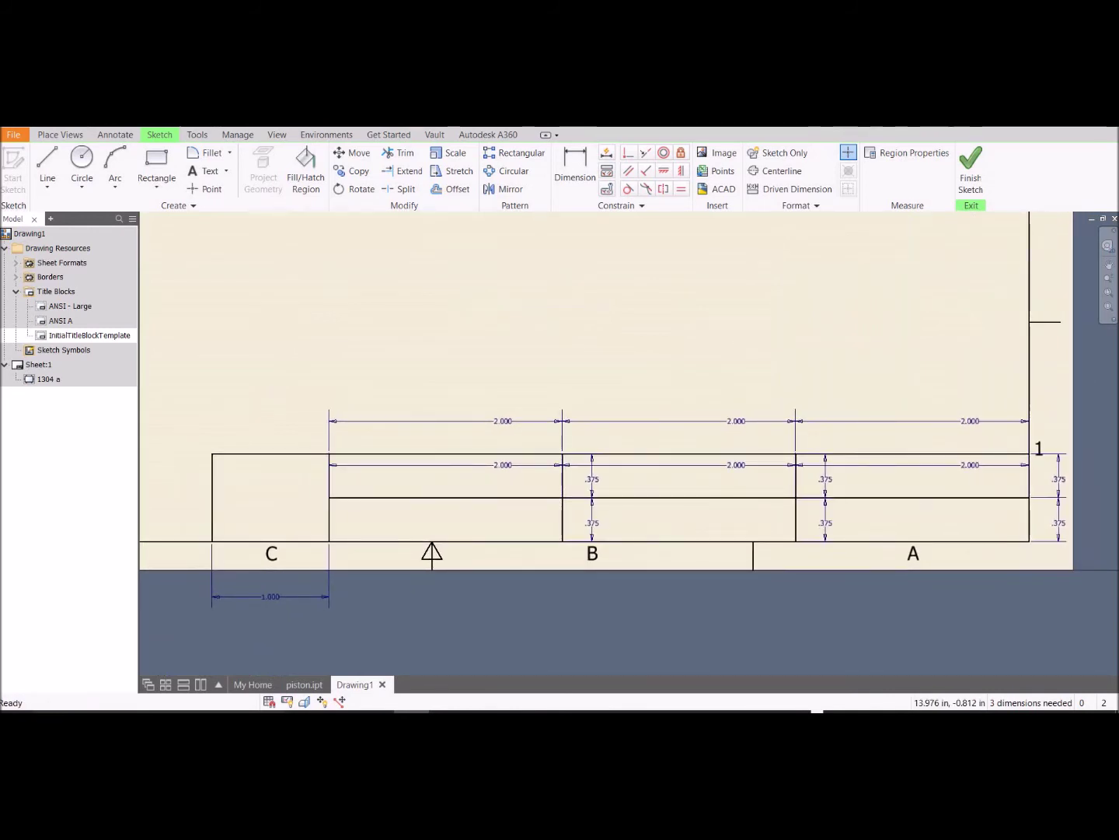
{"action": "left_click", "coordinate": [717, 153]}
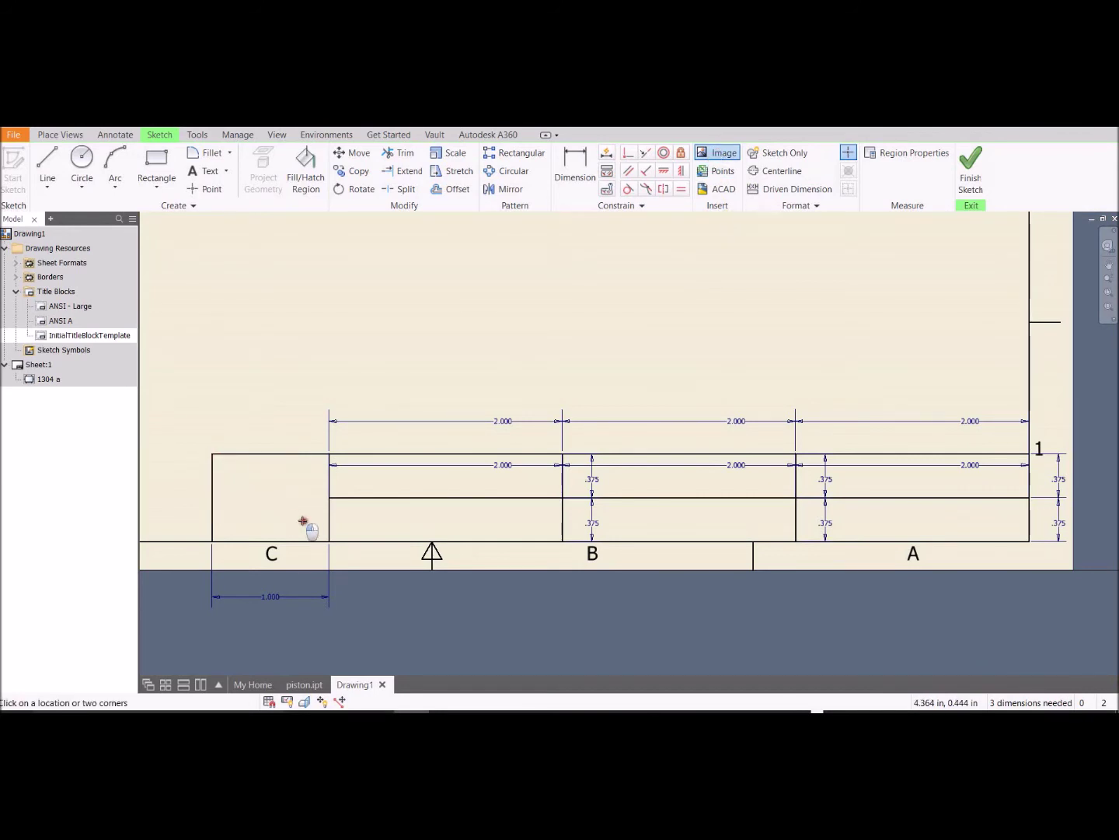
{"action": "left_click", "coordinate": [328, 539]}
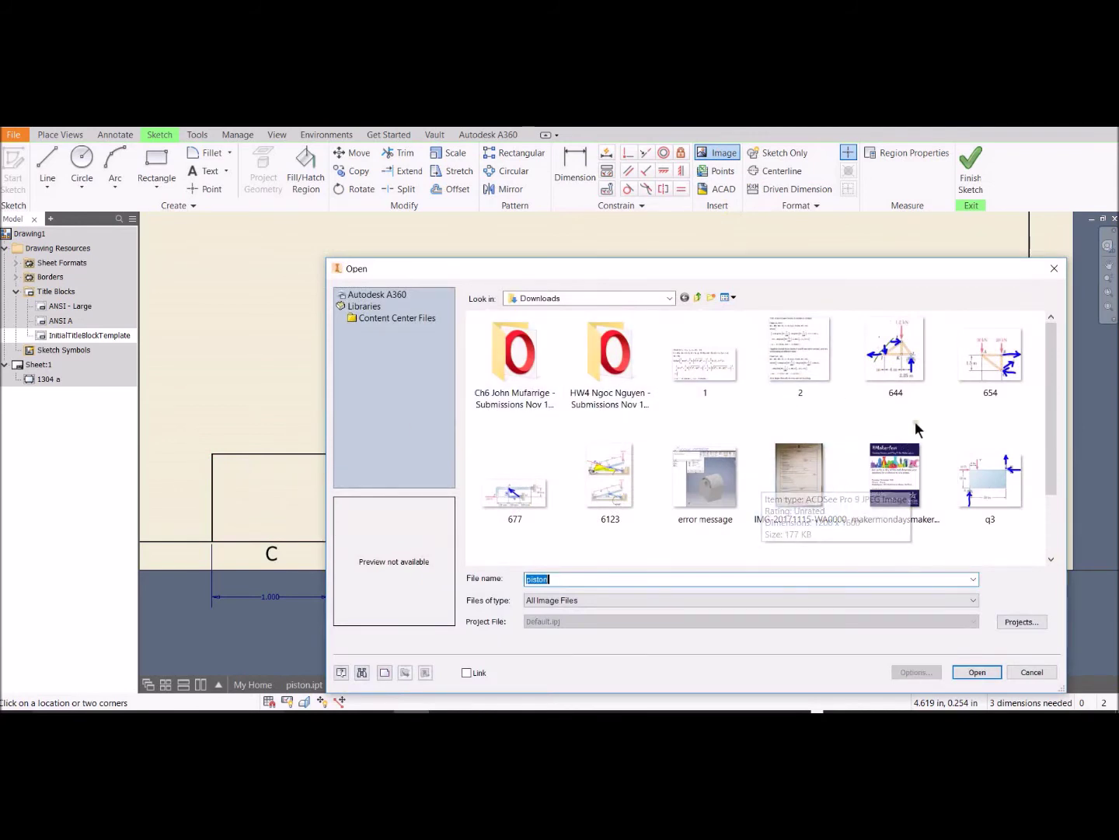
{"action": "scroll", "coordinate": [794, 403], "scroll_direction": "down", "scroll_amount": 1}
{"action": "left_click", "coordinate": [610, 514]}
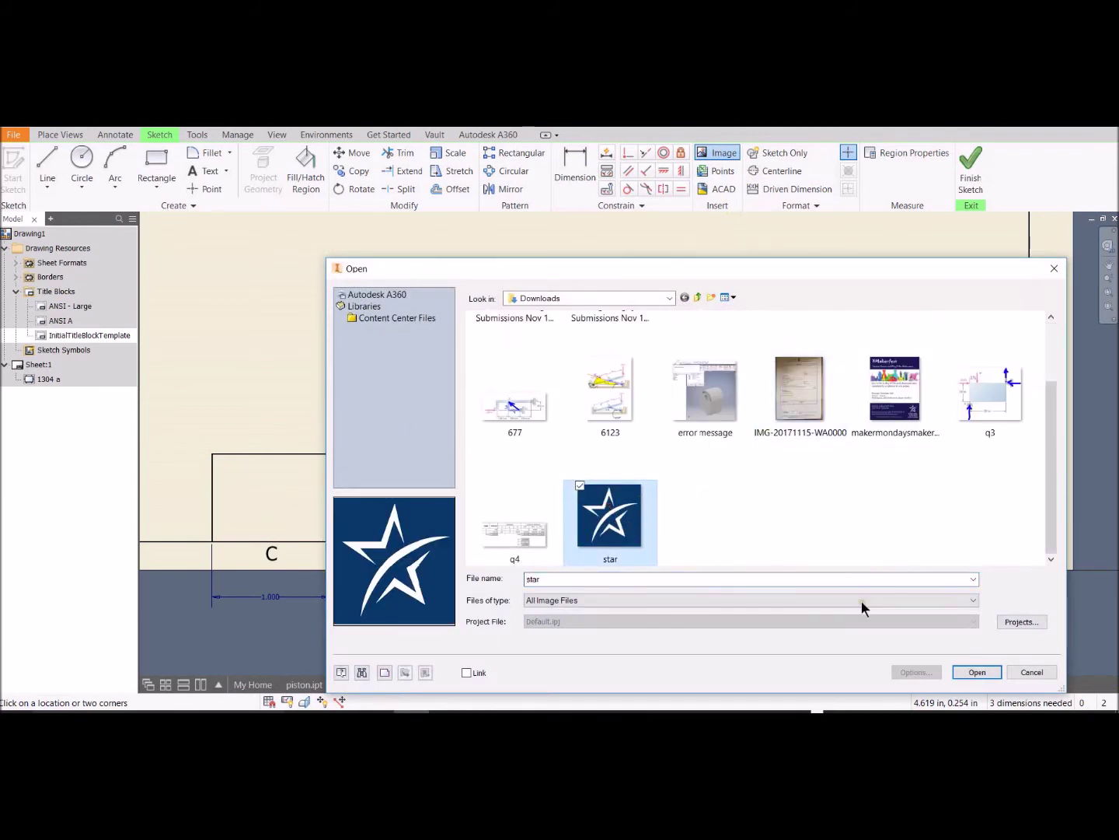
{"action": "left_click", "coordinate": [975, 672]}
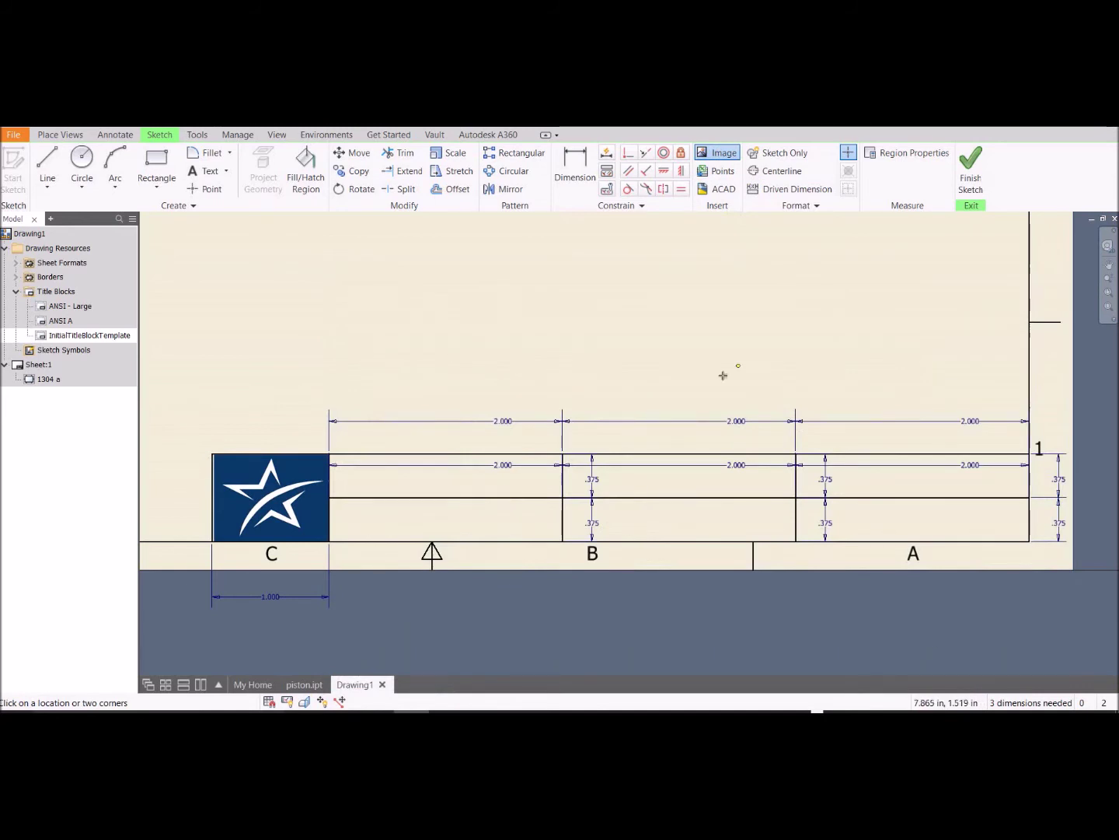
{"action": "key", "text": "Escape"}
Step: Delete all the 2.000 in horizontal dimensions from the title block grid
{"action": "left_click_drag", "start_coordinate": [1009, 401], "coordinate": [311, 431]}
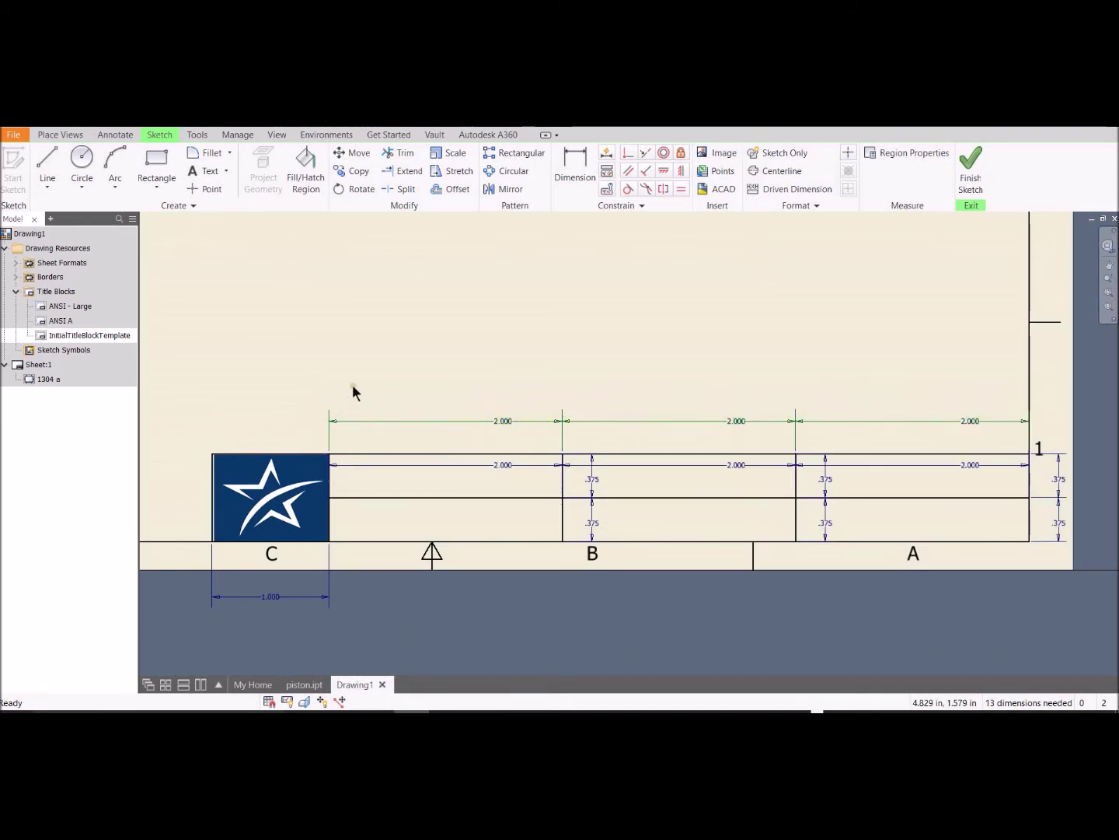
{"action": "key", "text": "Delete"}
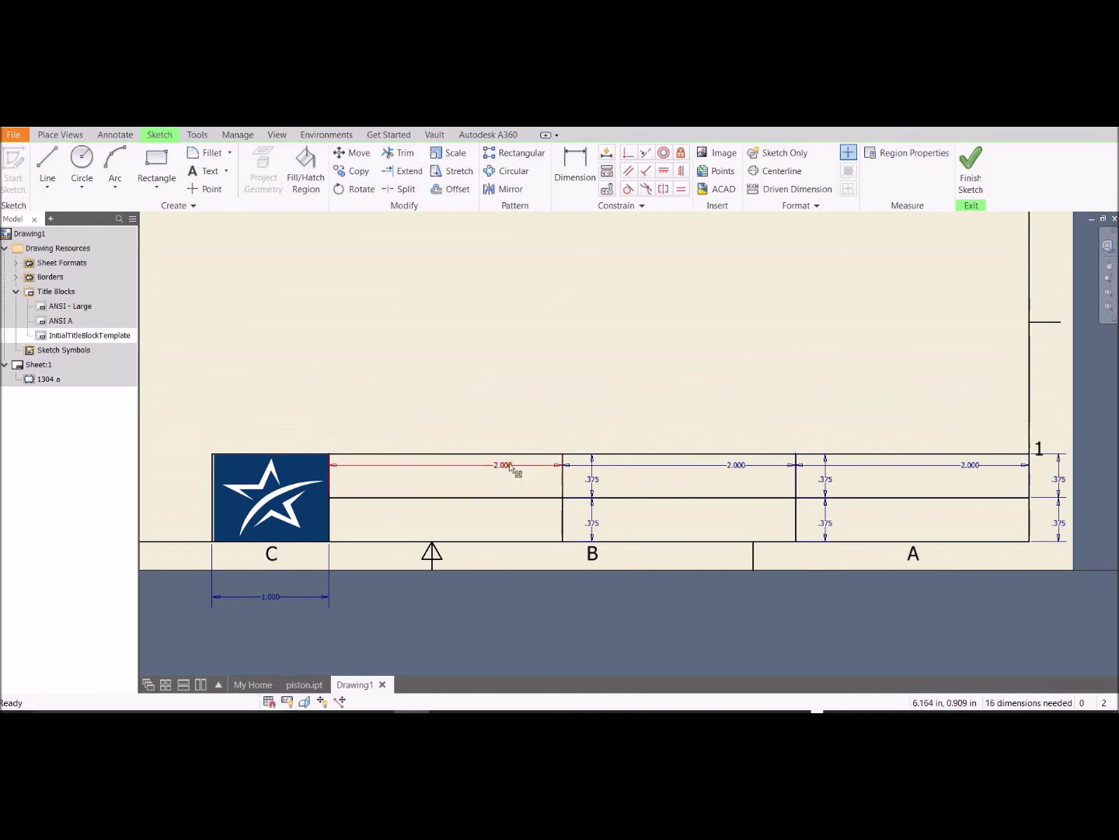
{"action": "left_click", "coordinate": [510, 465]}
{"action": "key", "text": "Delete"}
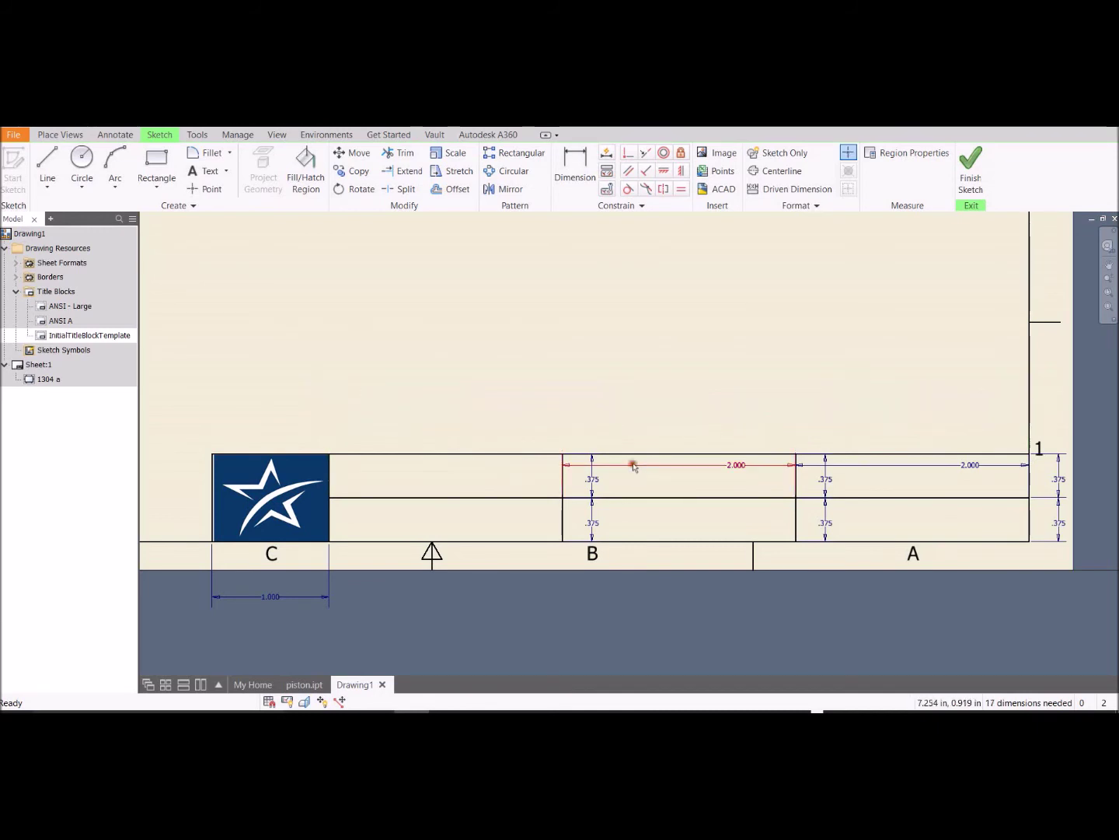
{"action": "left_click", "coordinate": [632, 465]}
{"action": "key", "text": "Delete"}
{"action": "left_click", "coordinate": [907, 466]}
{"action": "key", "text": "Delete"}
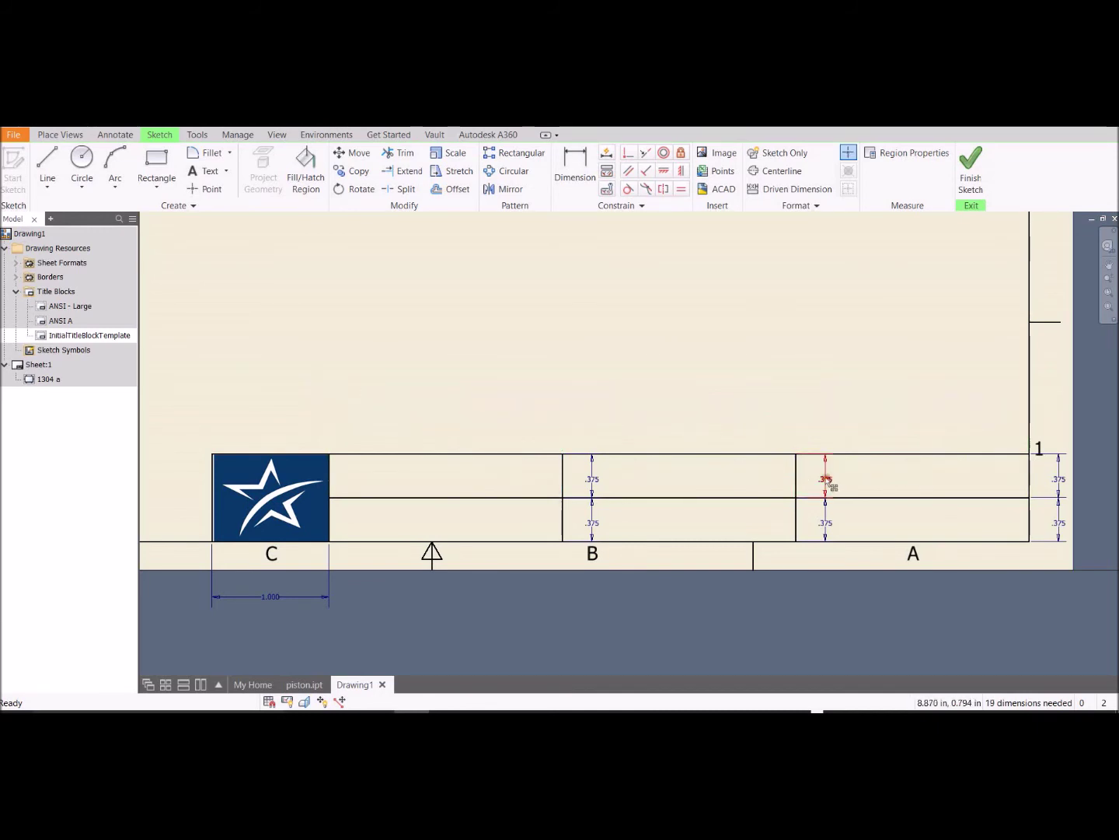
Step: Delete all the 0.375 in vertical dimensions from the title block grid
{"action": "left_click", "coordinate": [827, 527]}
{"action": "key", "text": "Delete"}
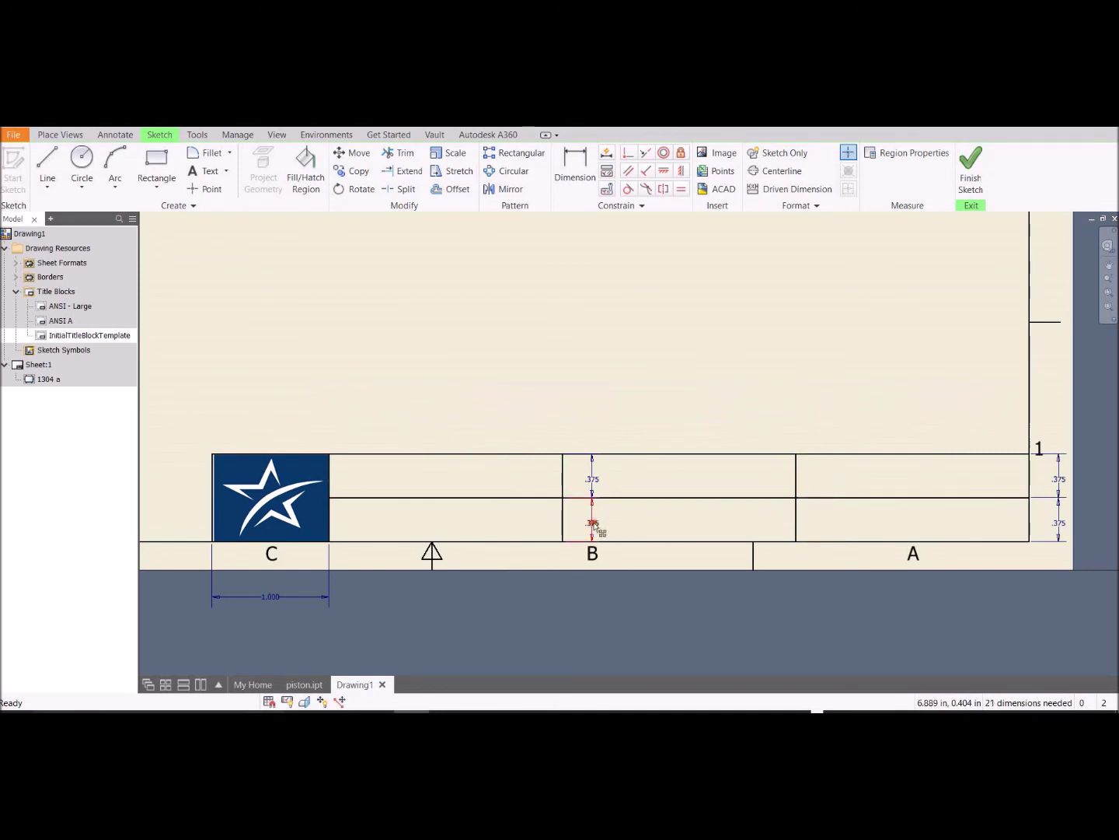
{"action": "left_click", "coordinate": [594, 485]}
{"action": "key", "text": "Delete"}
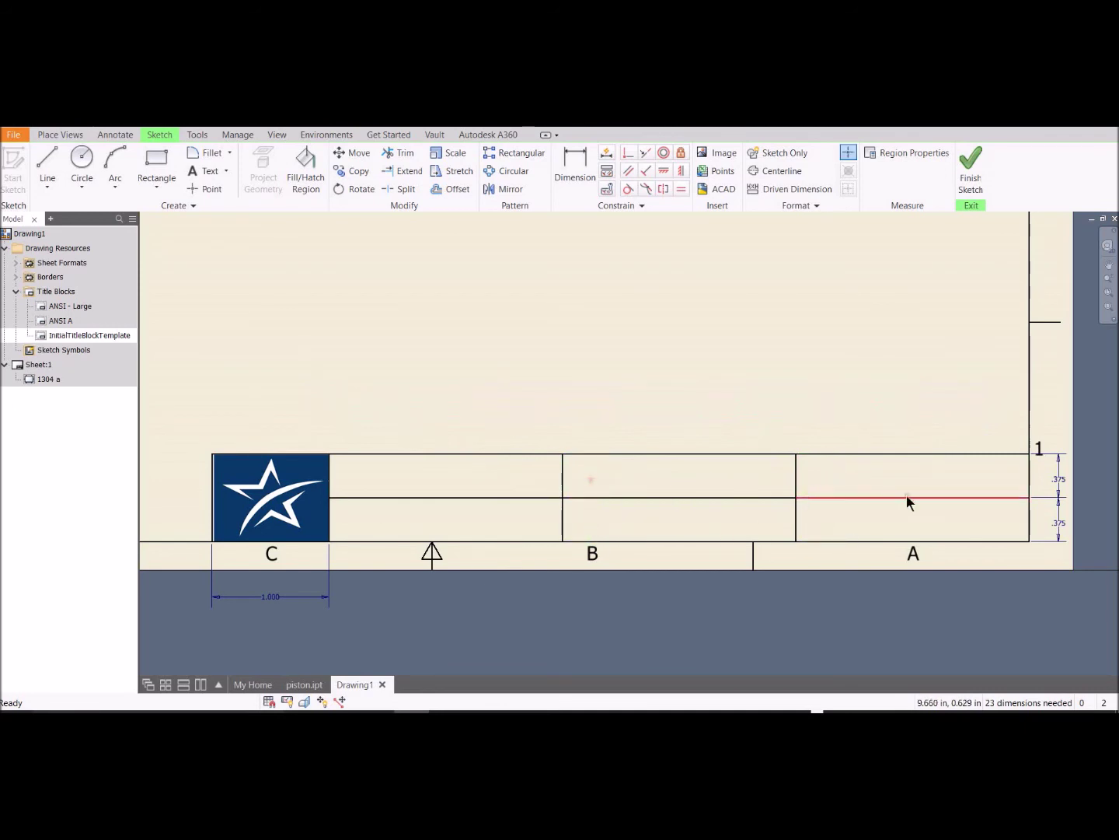
{"action": "left_click", "coordinate": [1059, 481]}
{"action": "key", "text": "Delete"}
{"action": "left_click", "coordinate": [1058, 521]}
{"action": "key", "text": "Delete"}
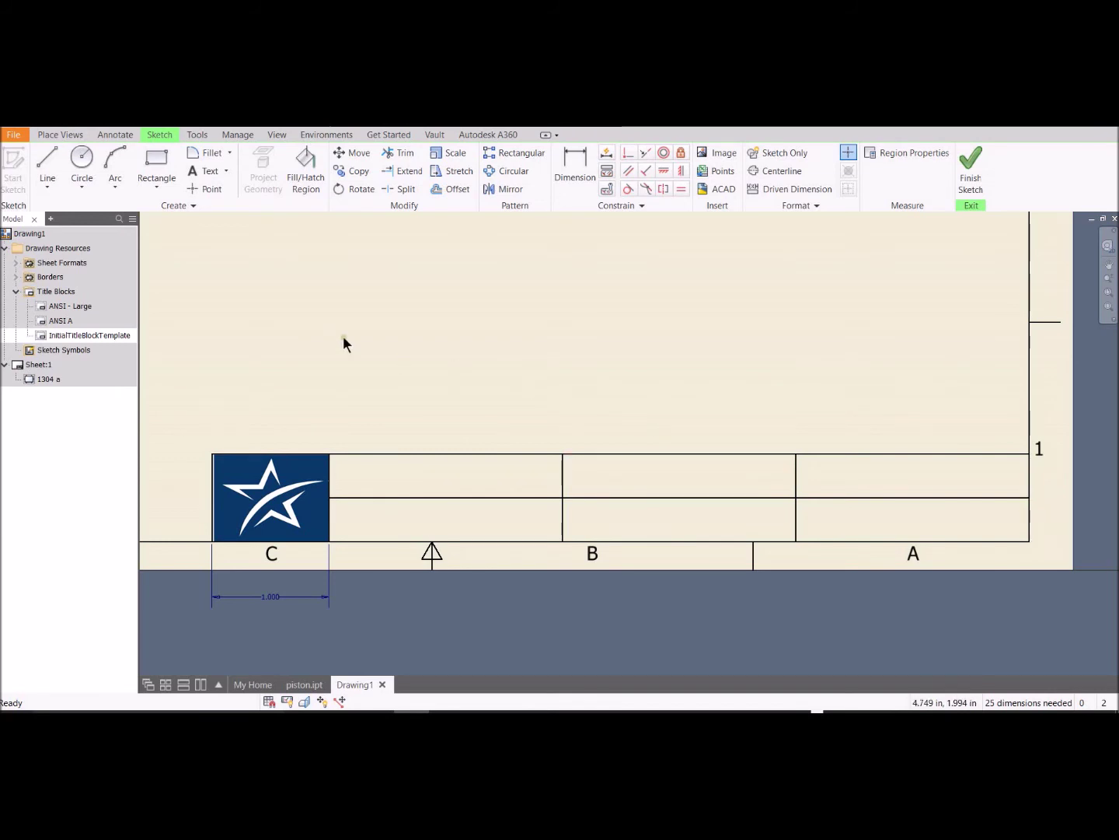
Step: Add the text NAME, centered horizontally and vertically, to the upper cell beside the logo
{"action": "left_click", "coordinate": [208, 172]}
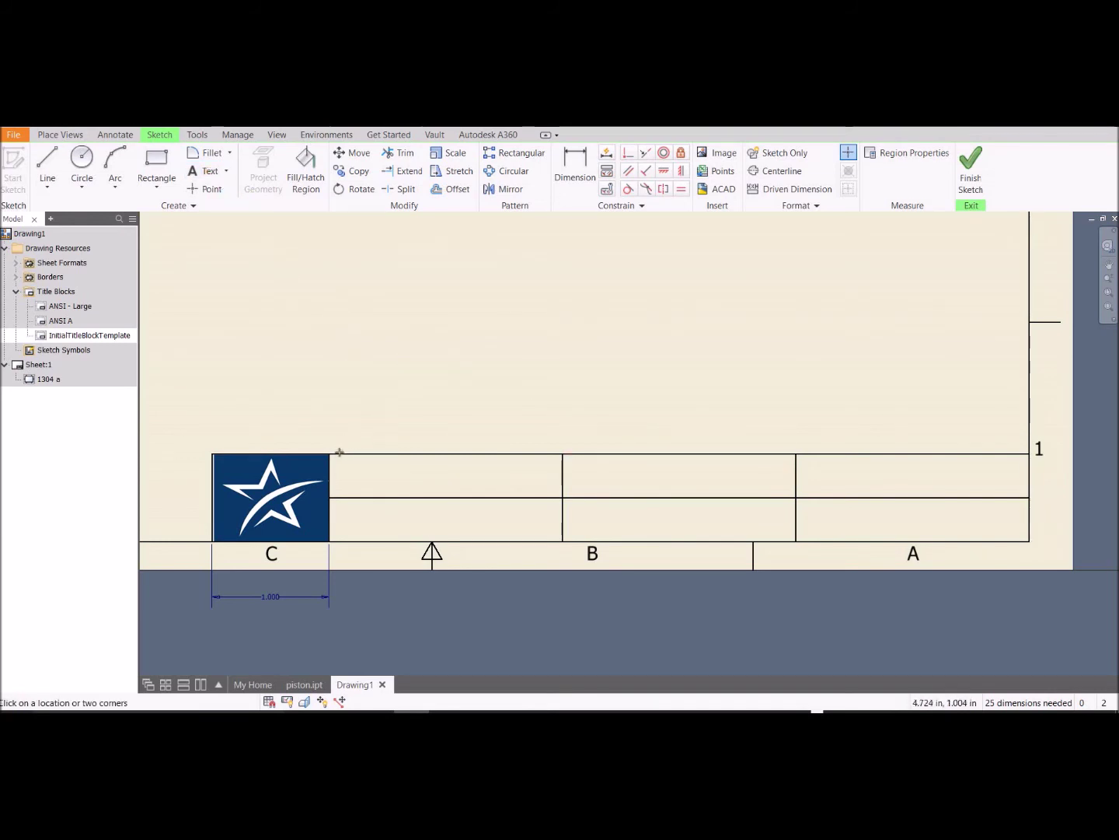
{"action": "left_click_drag", "start_coordinate": [328, 453], "coordinate": [562, 498]}
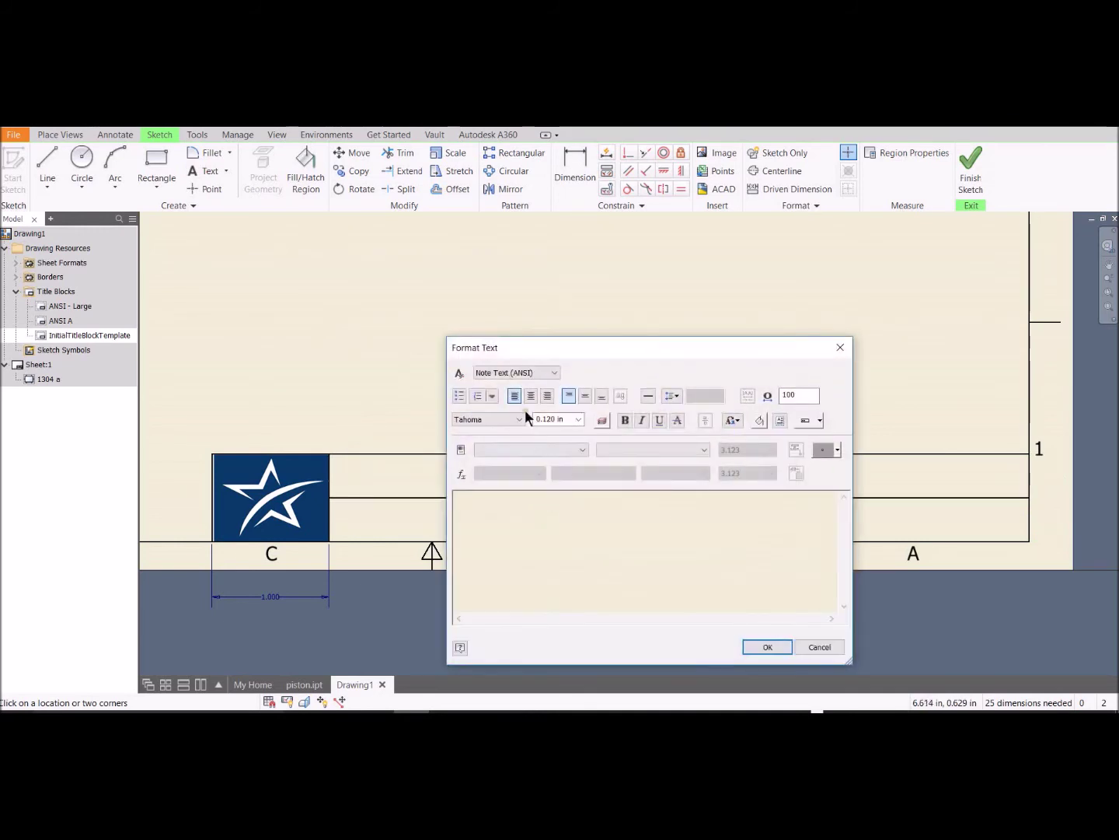
{"action": "left_click", "coordinate": [584, 396]}
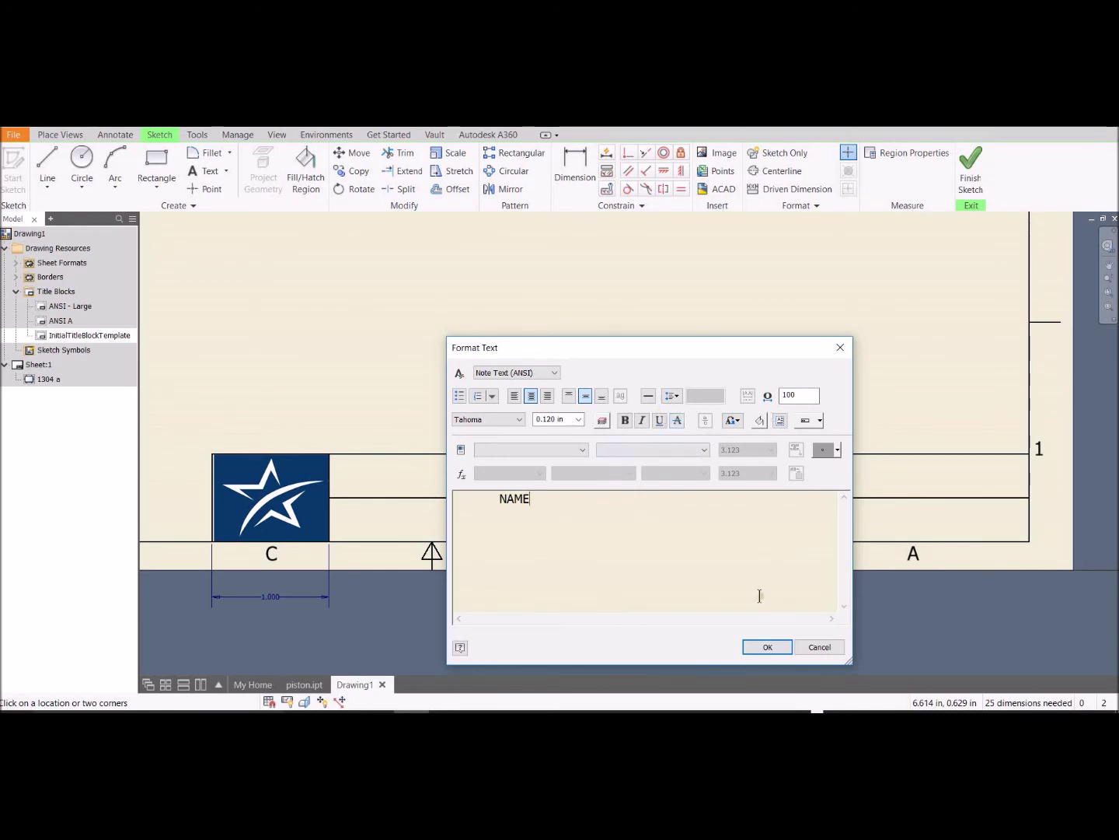
{"action": "left_click", "coordinate": [767, 647]}
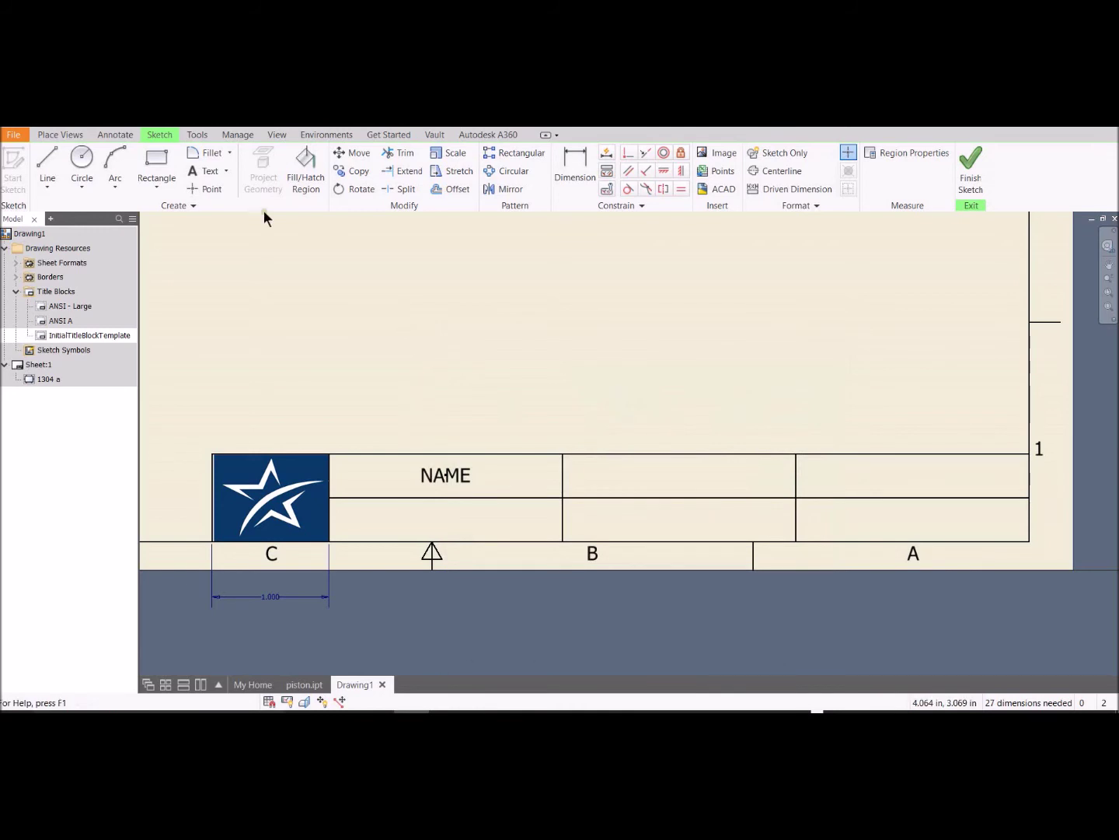
Step: Add the text ENGR 1304, centered horizontally and vertically, to the cell below NAME
{"action": "left_click", "coordinate": [207, 174]}
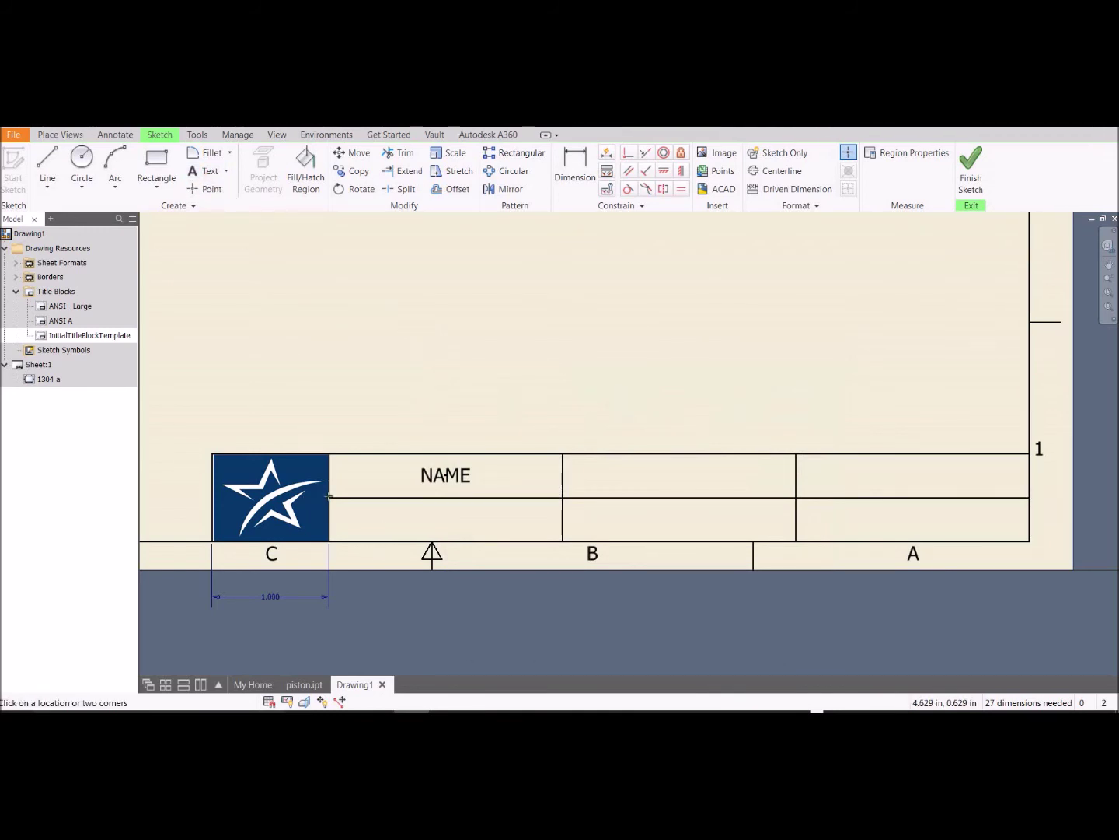
{"action": "left_click_drag", "start_coordinate": [329, 493], "coordinate": [563, 541]}
{"action": "left_click", "coordinate": [531, 396]}
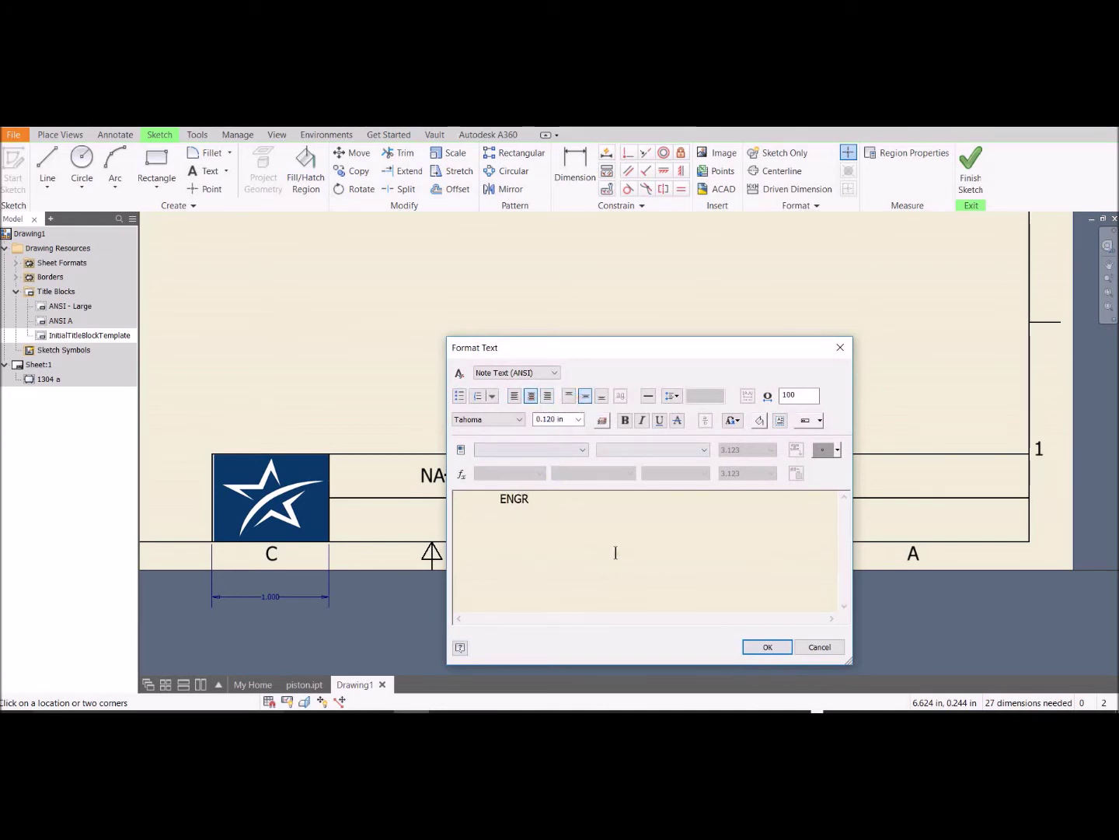
{"action": "type", "text": "1304"}
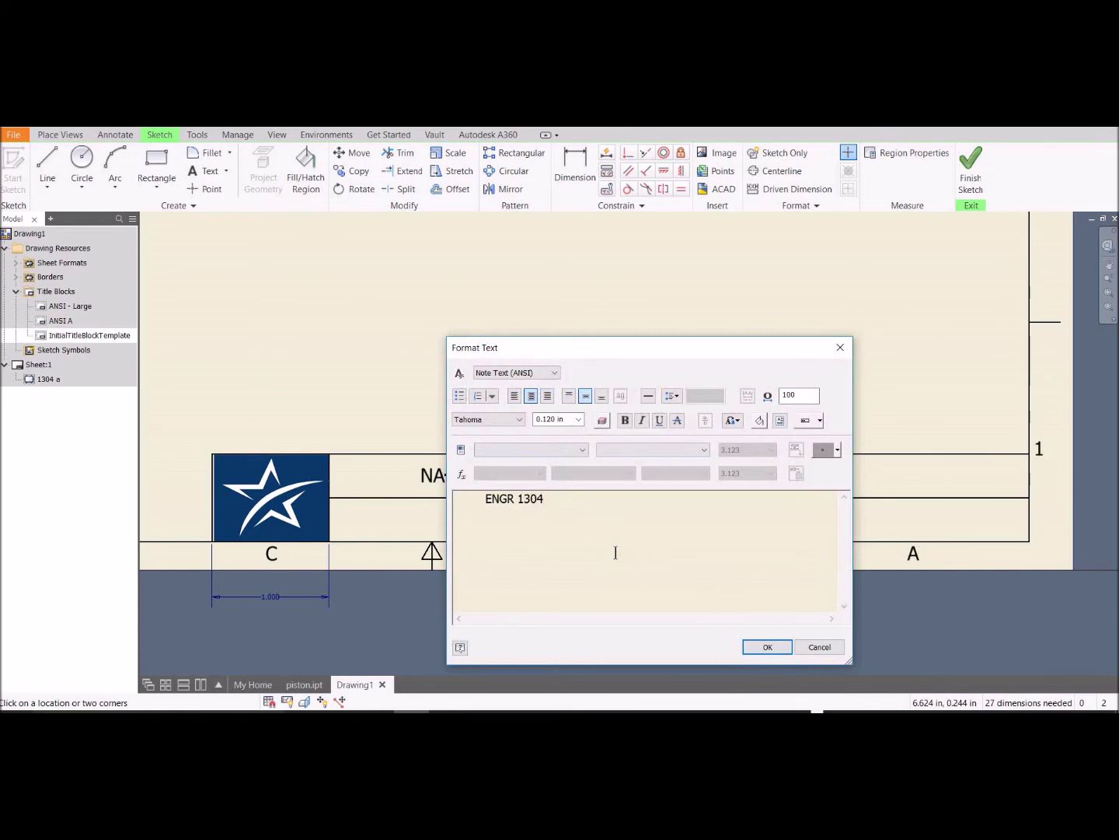
{"action": "left_click", "coordinate": [783, 650]}
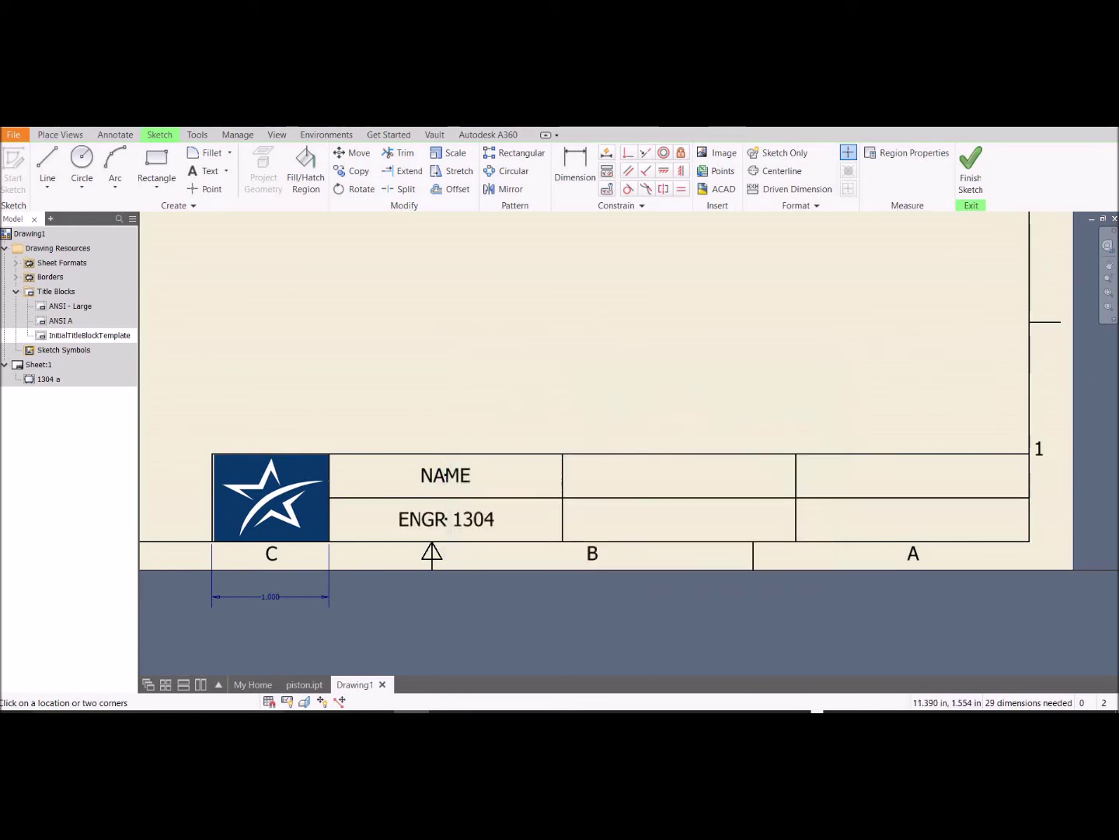
Step: Create a text box in the upper middle cell and insert the FILENAME field from Properties - Drawing
{"action": "left_click", "coordinate": [560, 453]}
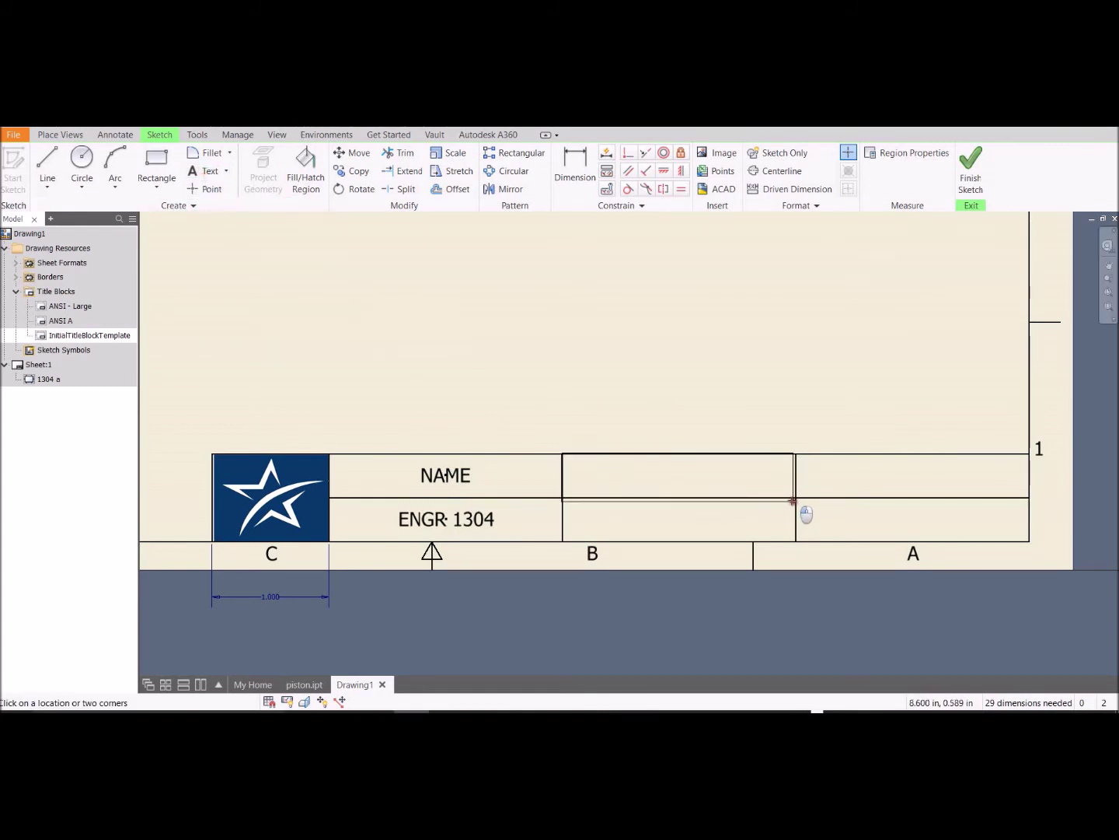
{"action": "left_click", "coordinate": [795, 499]}
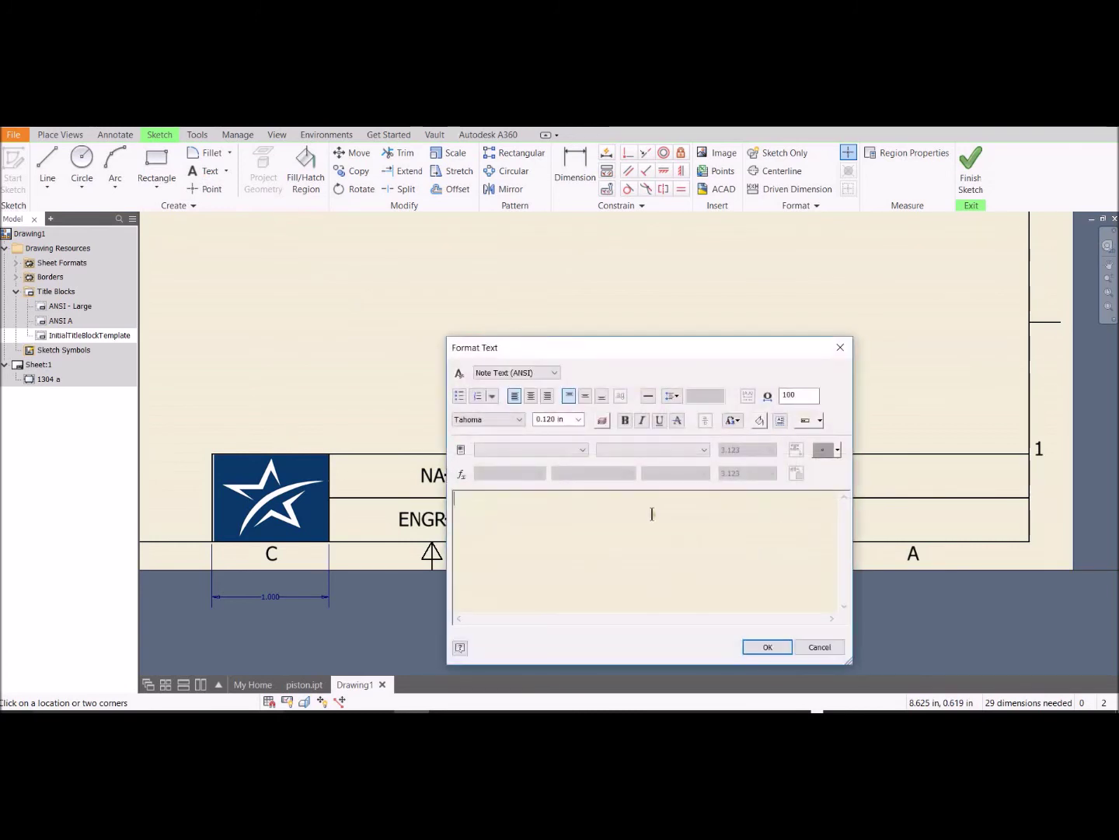
{"action": "left_click_drag", "start_coordinate": [626, 359], "coordinate": [553, 229]}
{"action": "left_click", "coordinate": [508, 320]}
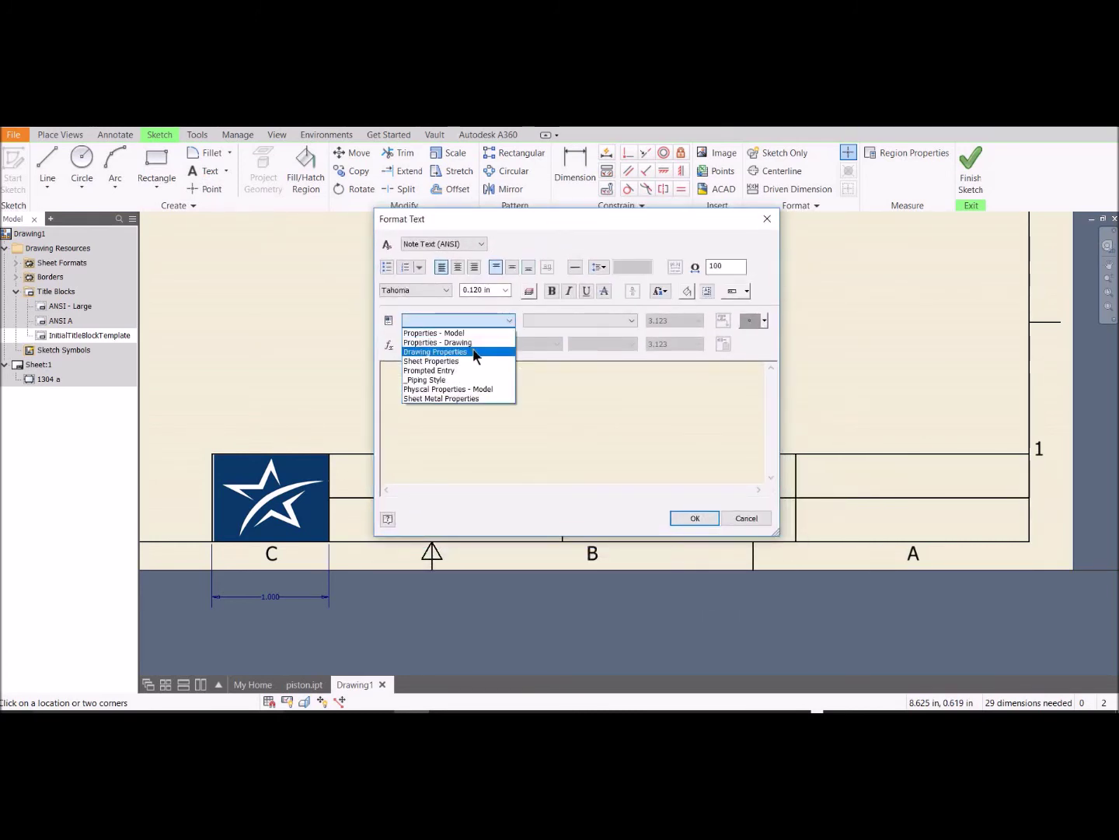
{"action": "left_click", "coordinate": [474, 352]}
{"action": "left_click", "coordinate": [633, 320]}
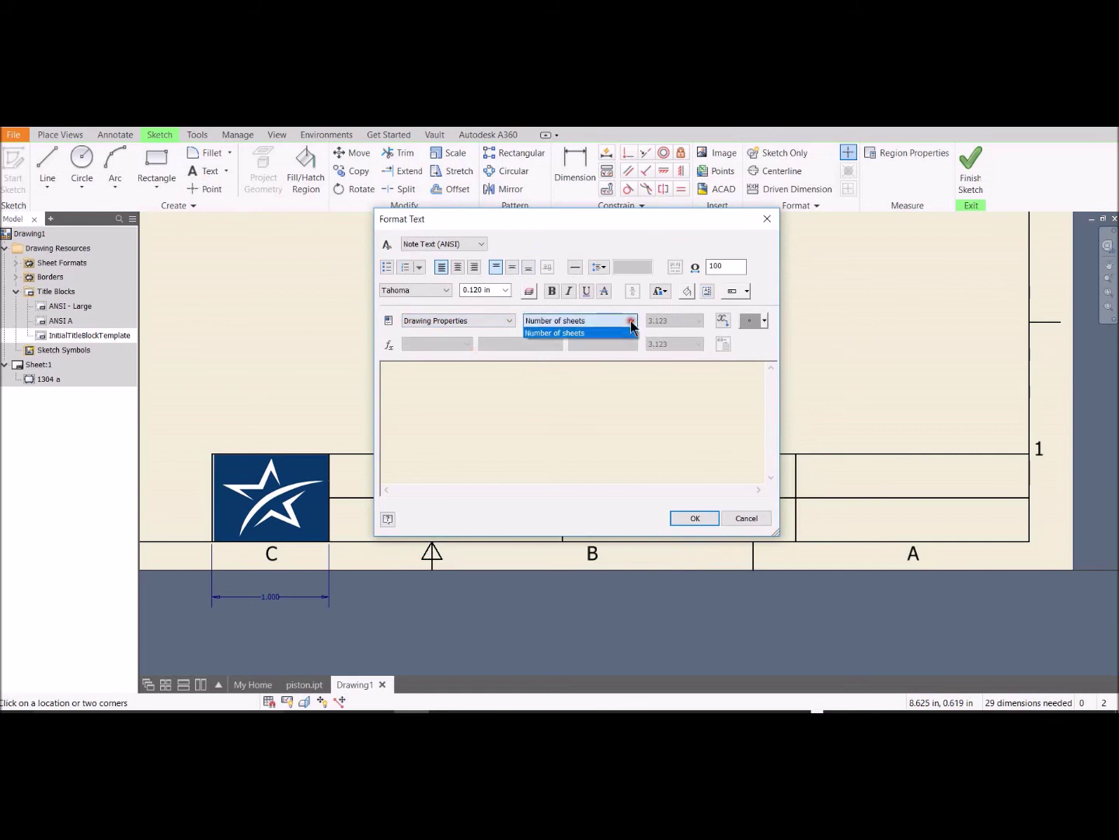
{"action": "left_click", "coordinate": [630, 319]}
{"action": "left_click", "coordinate": [508, 319]}
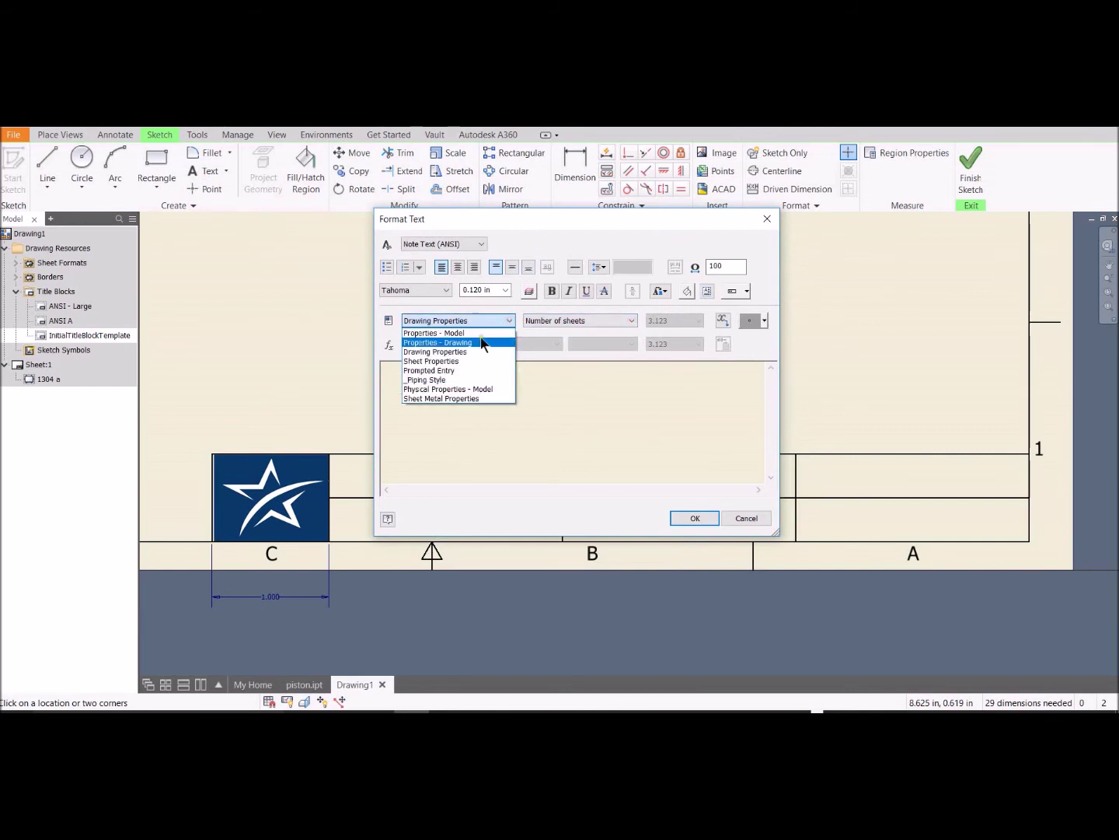
{"action": "left_click", "coordinate": [482, 342]}
{"action": "left_click", "coordinate": [632, 320]}
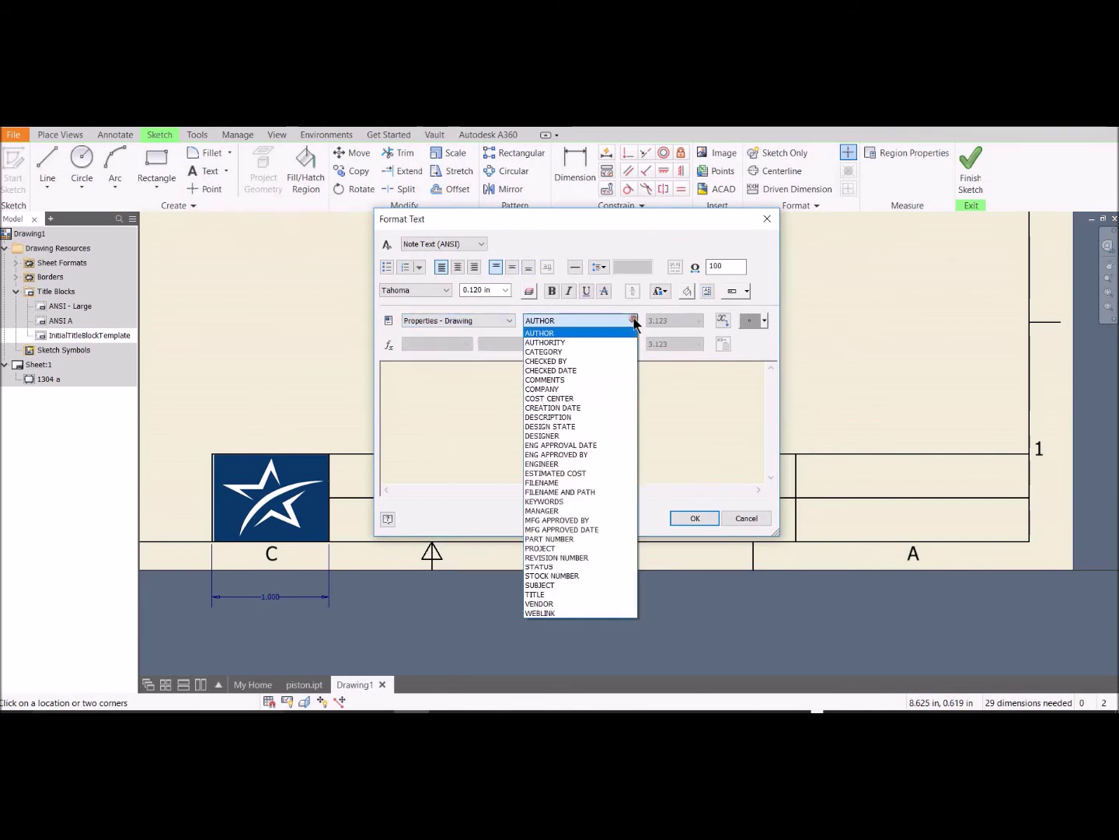
{"action": "left_click", "coordinate": [592, 483]}
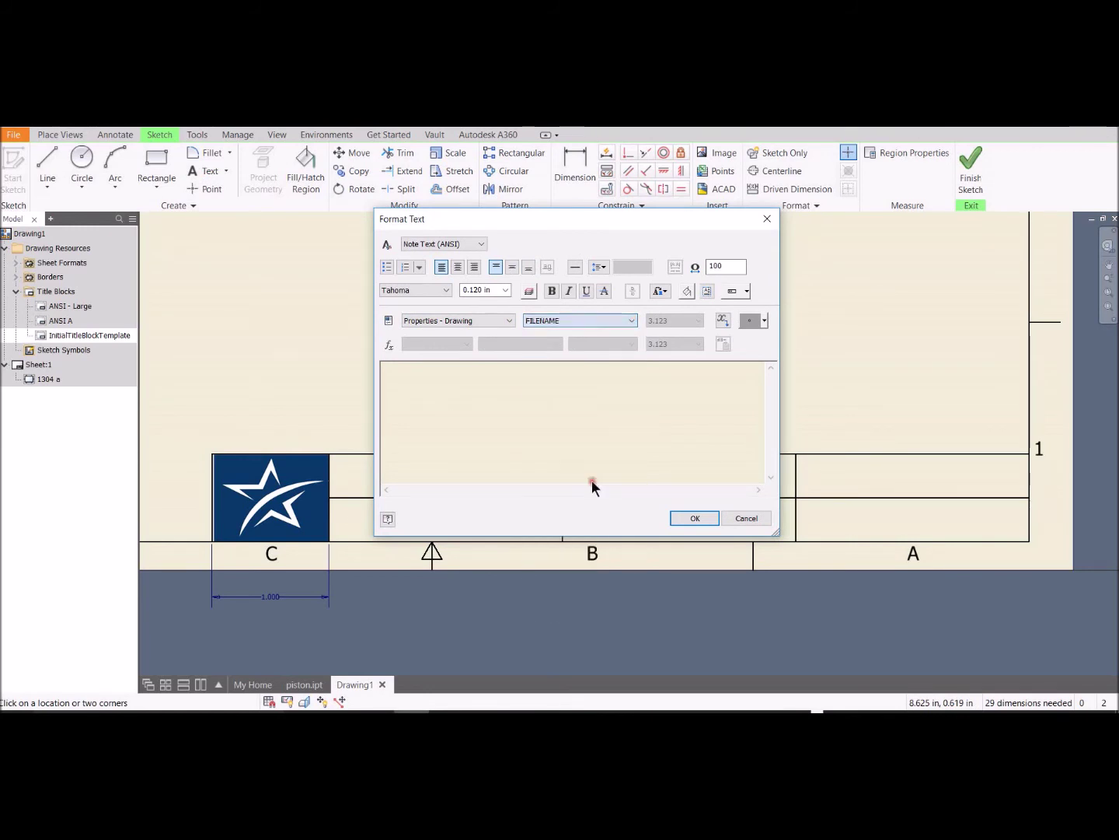
{"action": "left_click", "coordinate": [724, 321]}
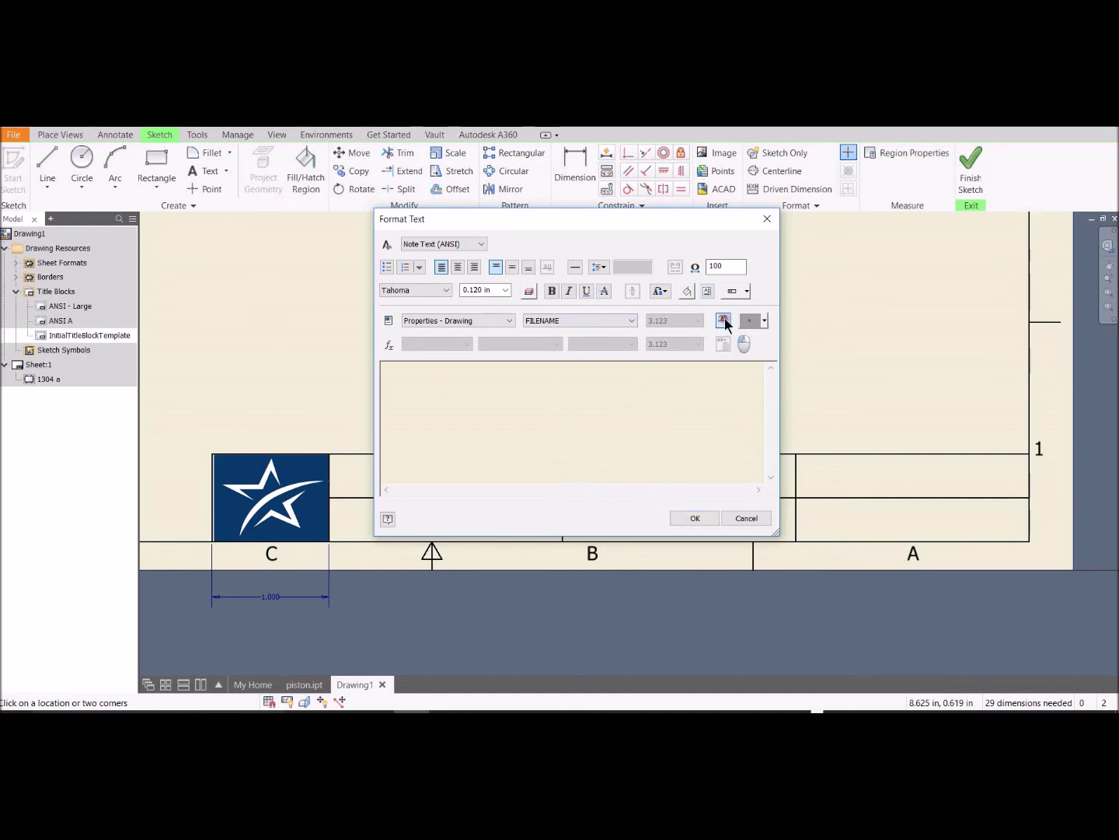
Step: Center the FILENAME field horizontally and vertically in its cell and finish the text
{"action": "left_click", "coordinate": [511, 268]}
{"action": "left_click", "coordinate": [458, 267]}
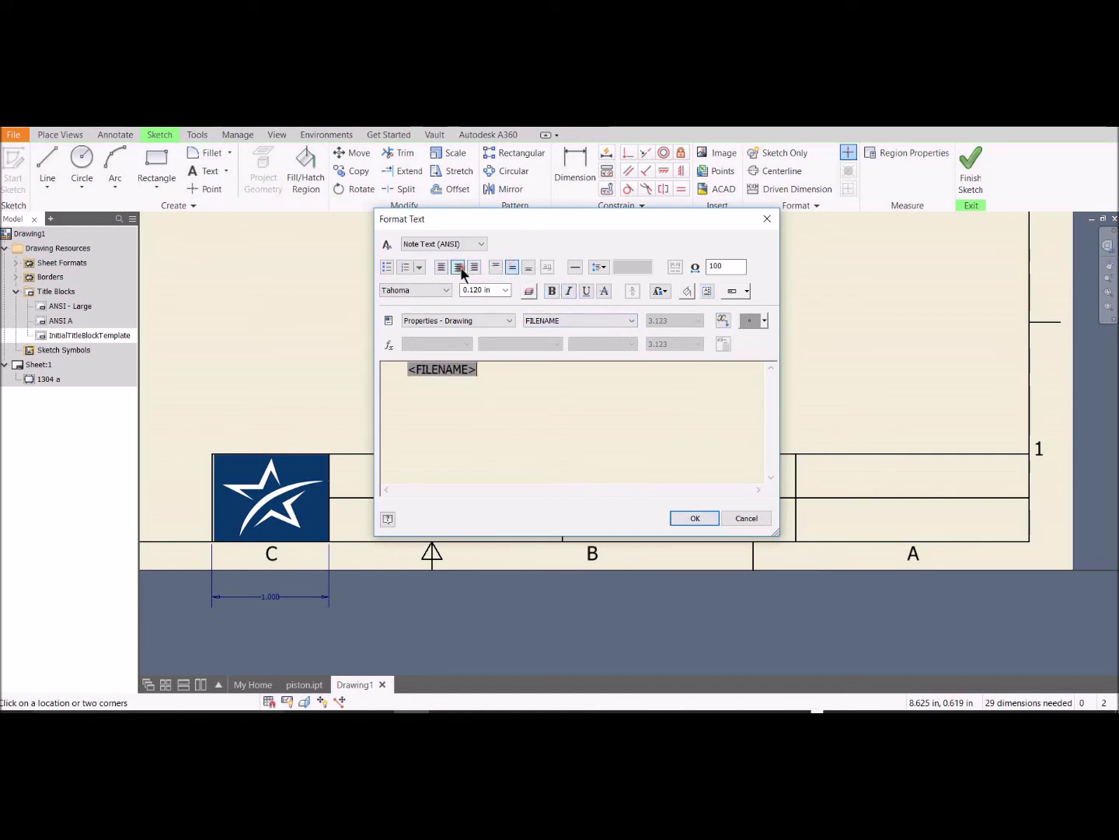
{"action": "left_click", "coordinate": [697, 518]}
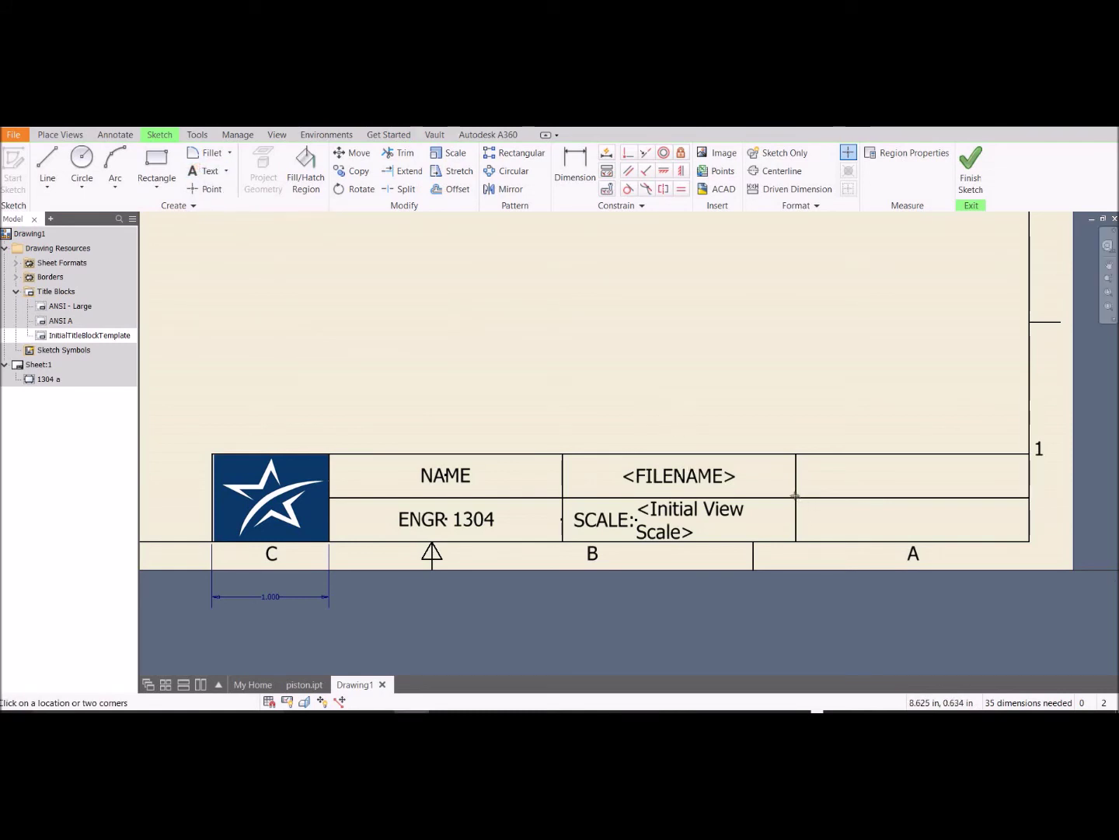
Step: Add the MATERIAL field from Properties - Model, centered horizontally and vertically, to the lower cell next to SCALE
{"action": "left_click_drag", "start_coordinate": [795, 497], "coordinate": [1030, 543]}
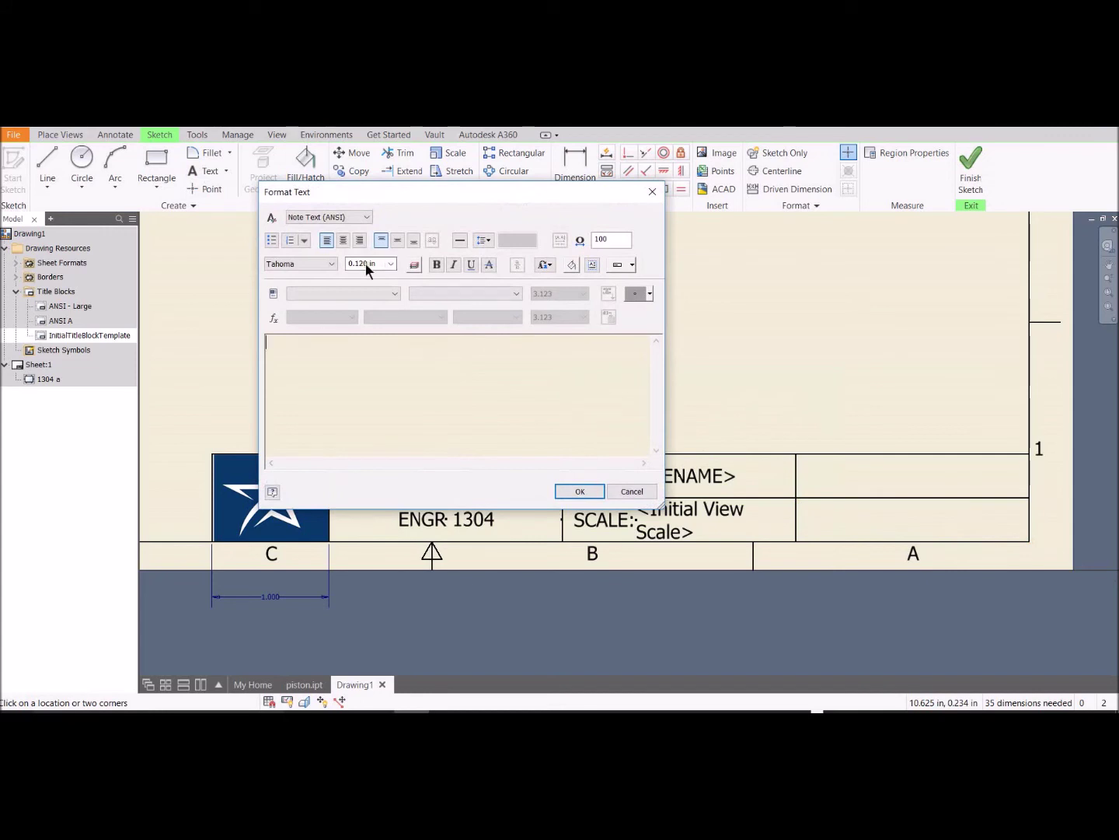
{"action": "left_click", "coordinate": [388, 290]}
{"action": "left_click", "coordinate": [378, 303]}
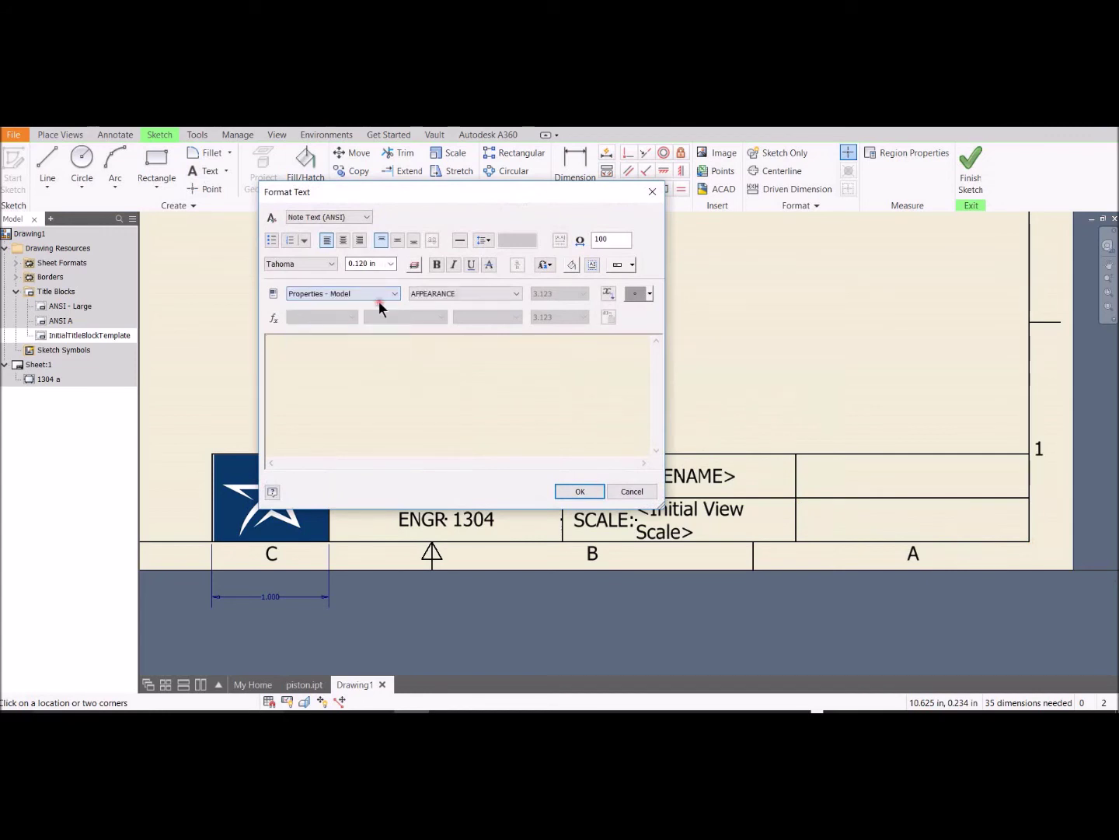
{"action": "left_click", "coordinate": [509, 293]}
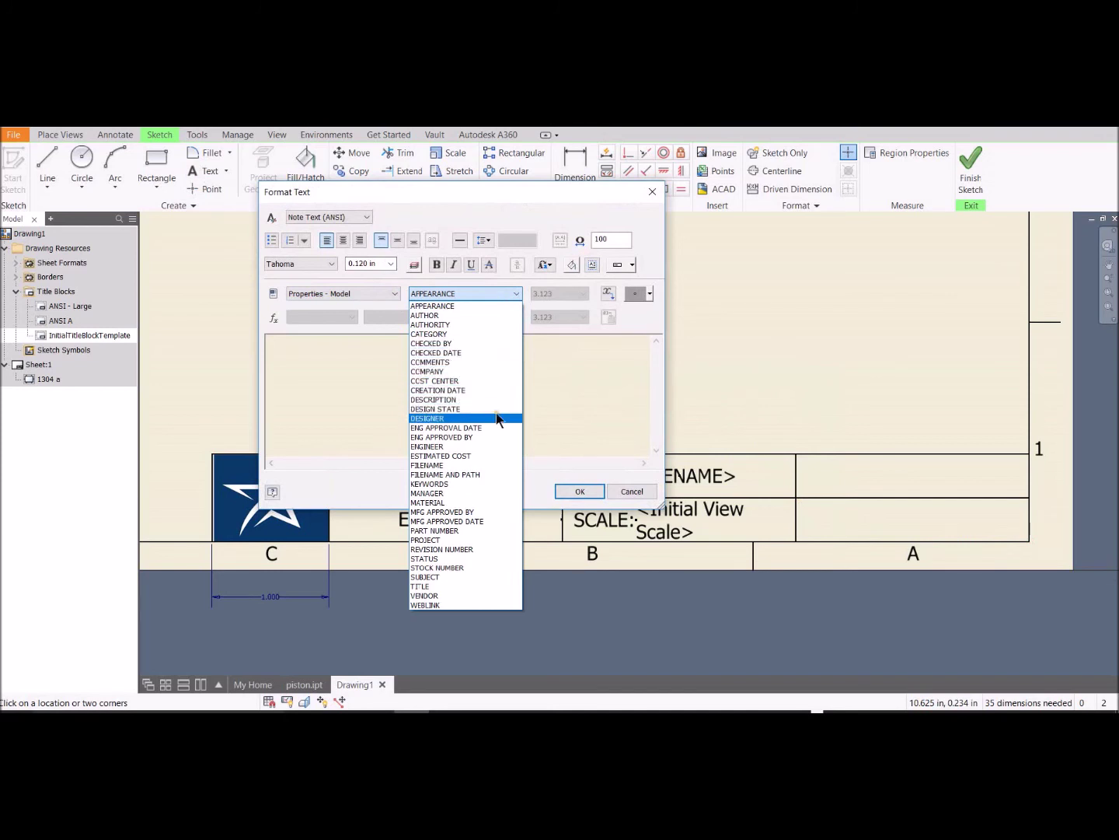
{"action": "left_click", "coordinate": [490, 503]}
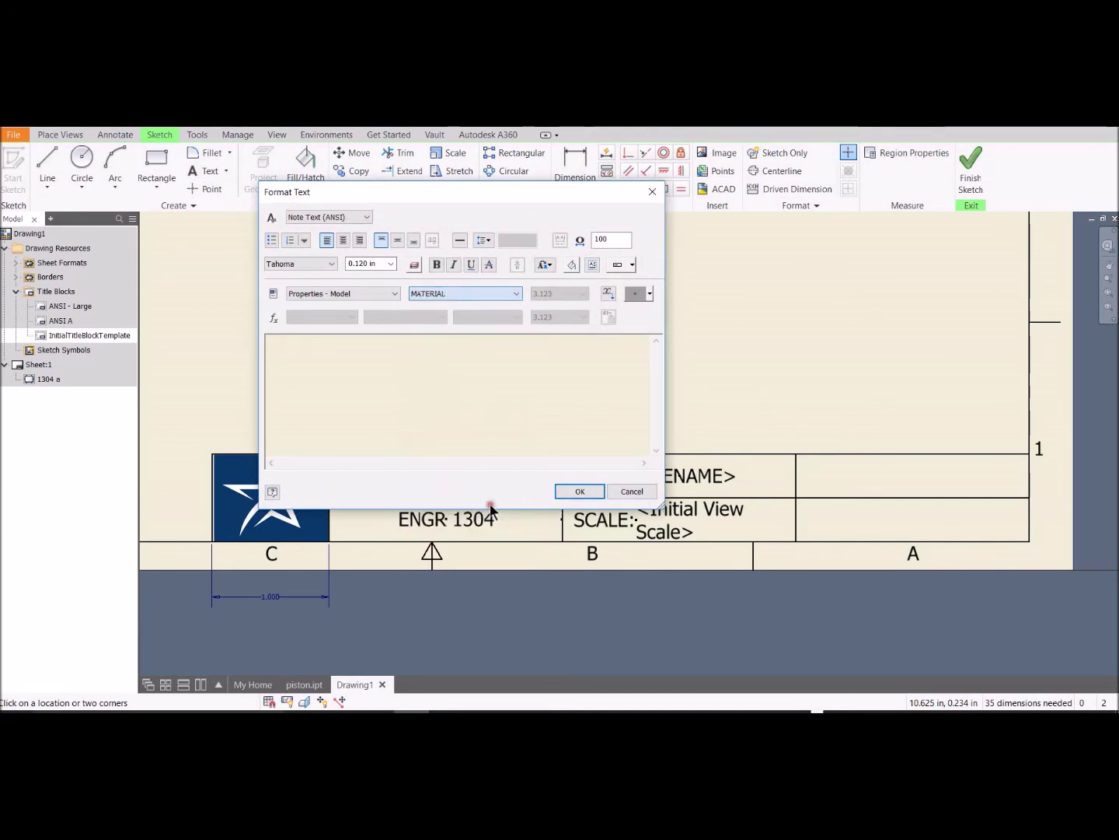
{"action": "left_click", "coordinate": [607, 294]}
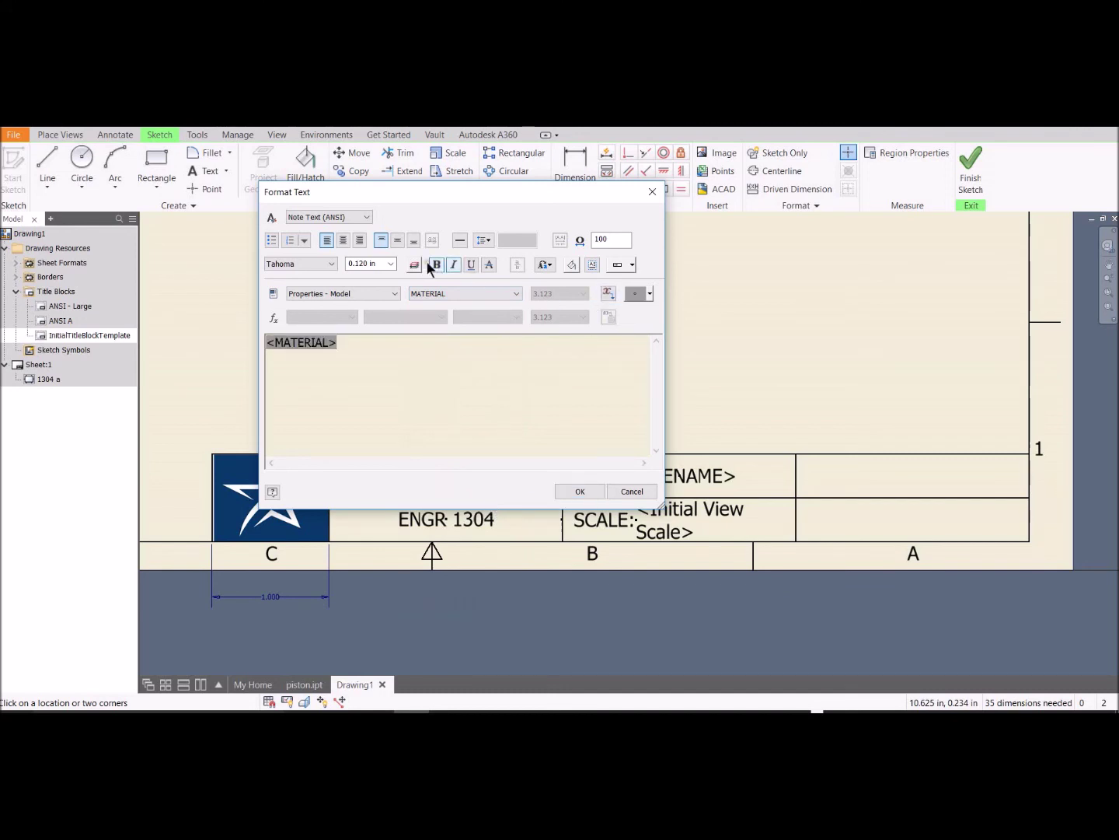
{"action": "left_click", "coordinate": [398, 241]}
{"action": "left_click", "coordinate": [343, 240]}
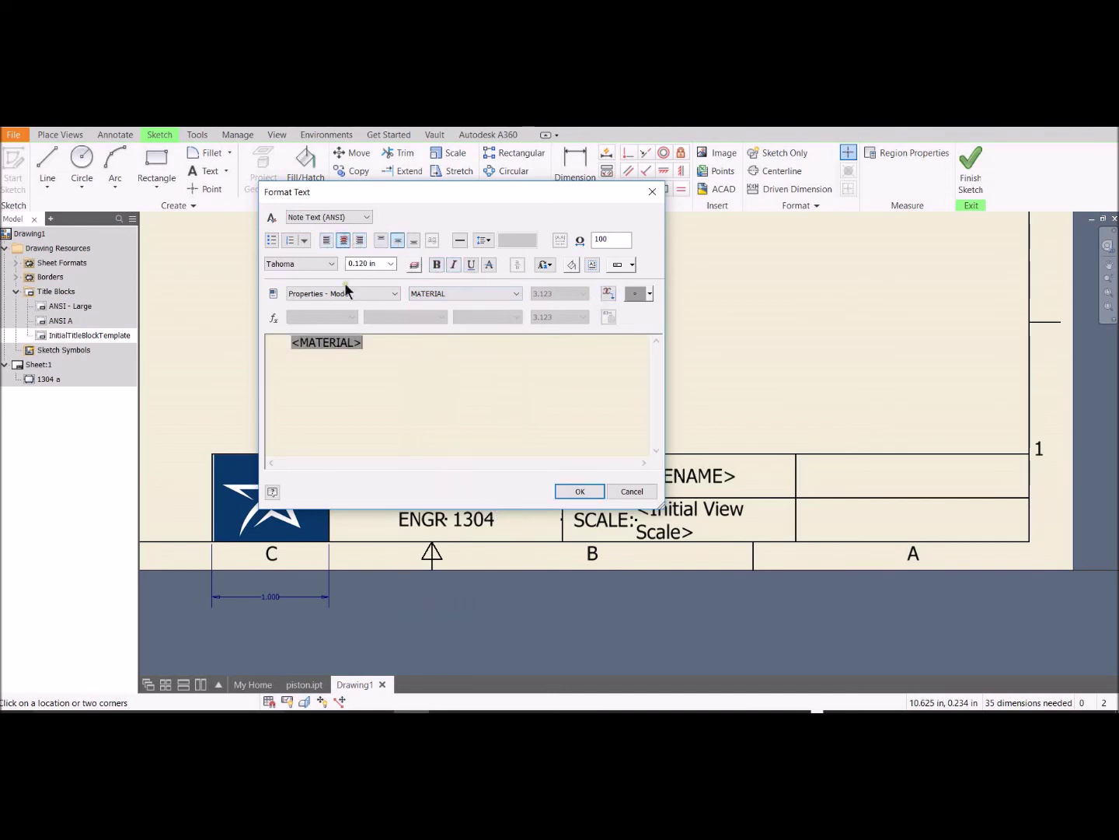
{"action": "left_click", "coordinate": [578, 491]}
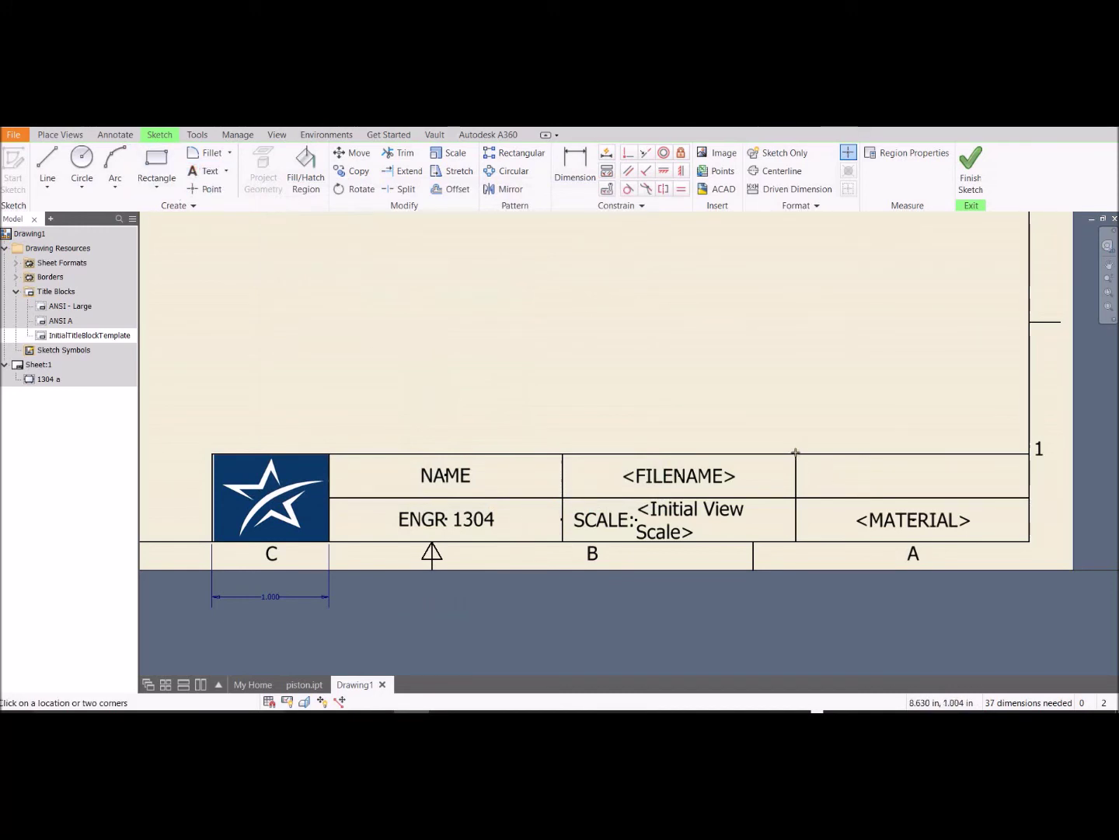
Step: Create a text box in the cell above MATERIAL and insert the VOLUME field from Physical Properties - Model
{"action": "left_click_drag", "start_coordinate": [794, 451], "coordinate": [1028, 496]}
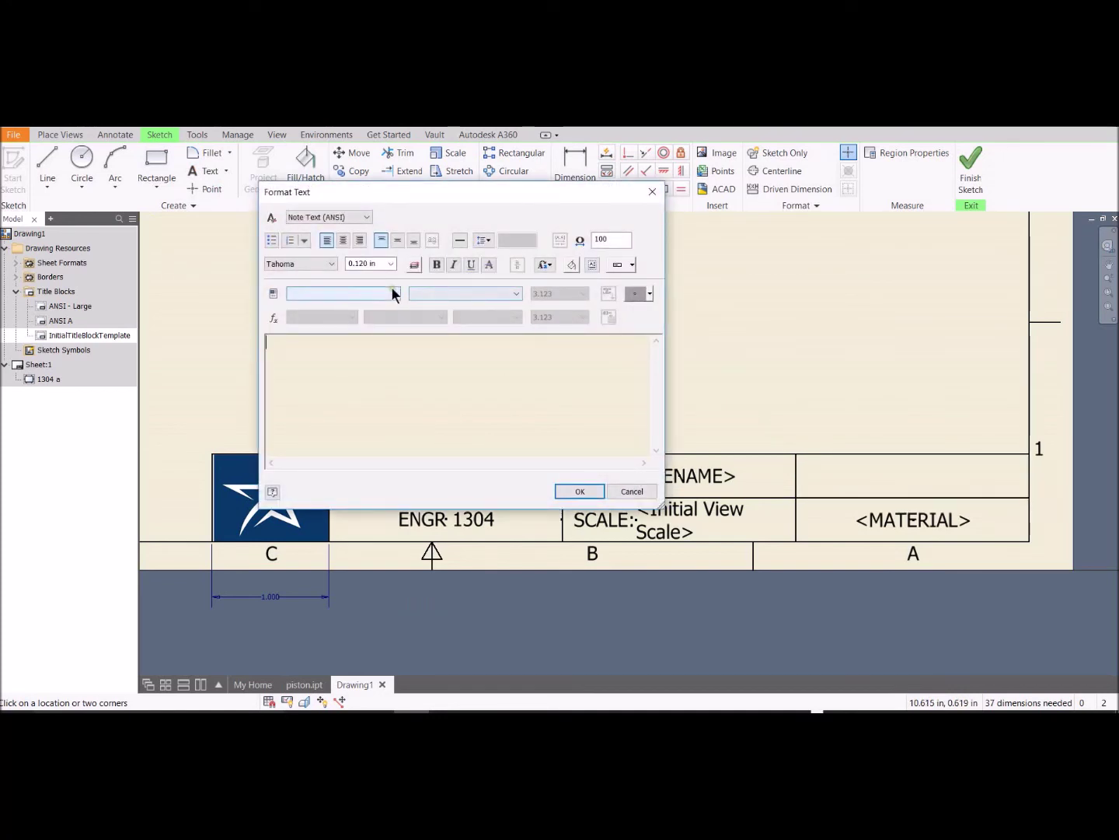
{"action": "left_click", "coordinate": [394, 294]}
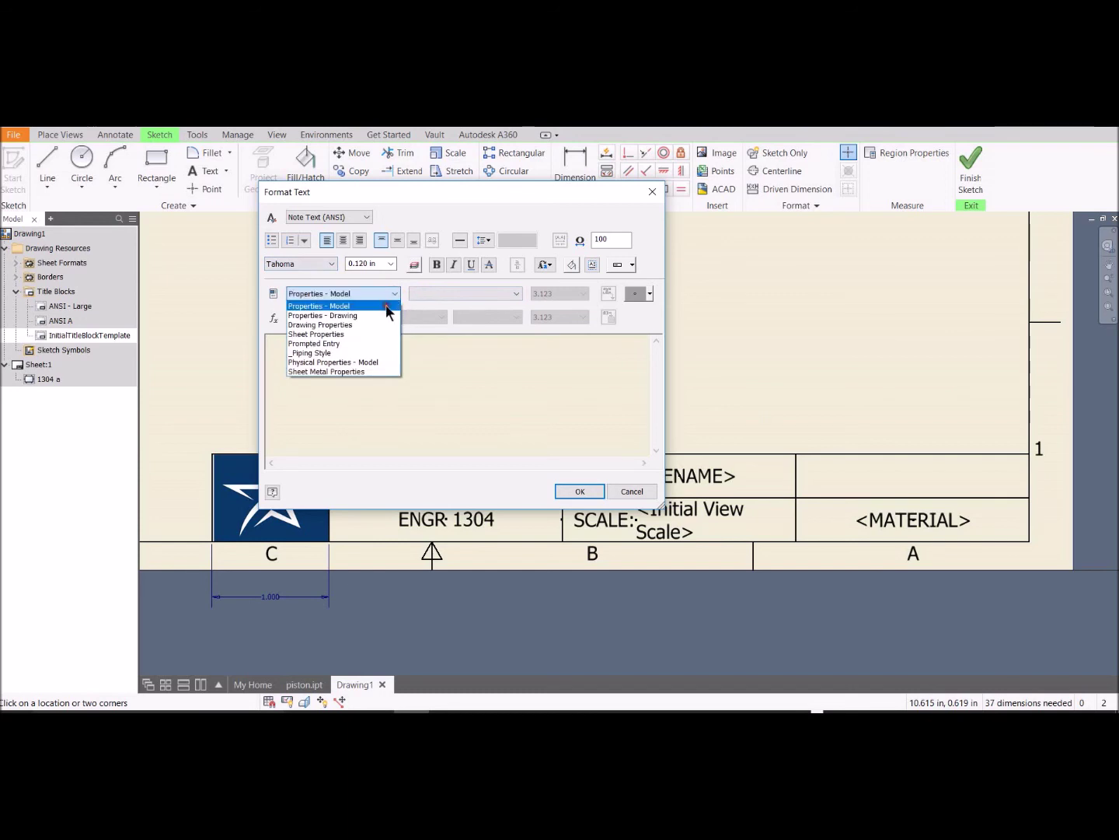
{"action": "left_click", "coordinate": [334, 306]}
{"action": "left_click", "coordinate": [502, 294]}
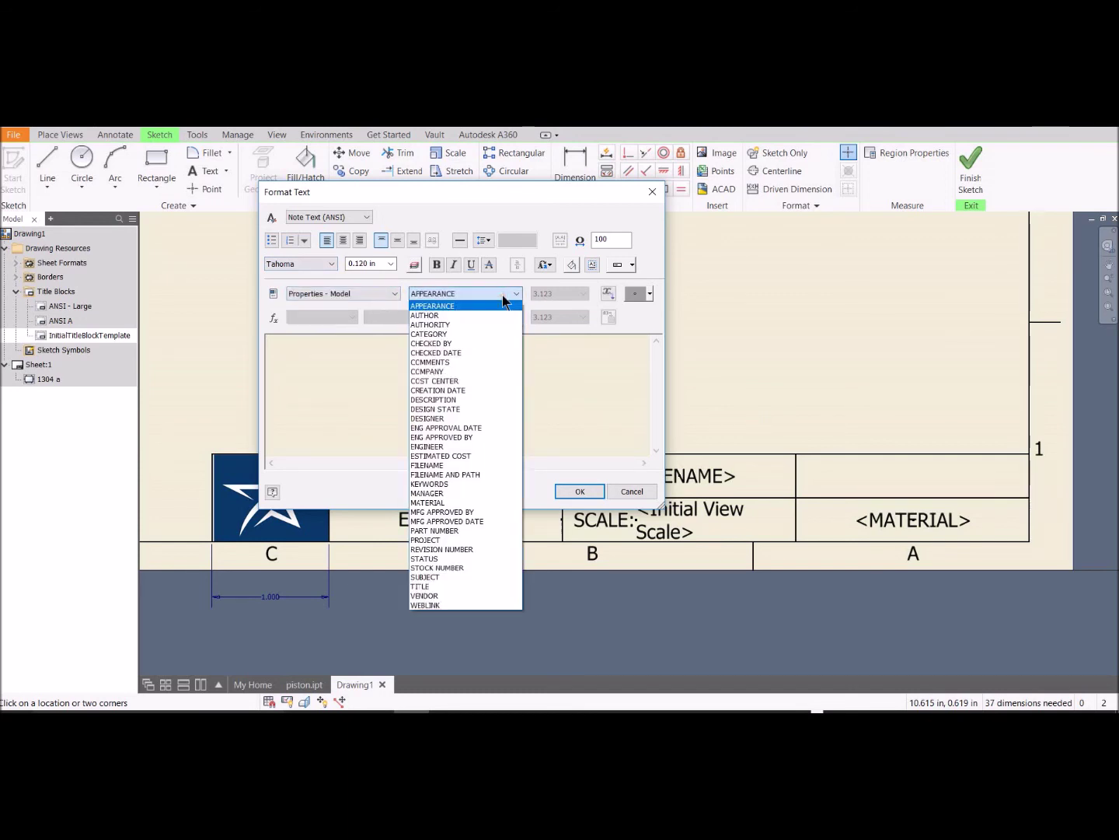
{"action": "left_click", "coordinate": [502, 295]}
{"action": "left_click", "coordinate": [394, 293]}
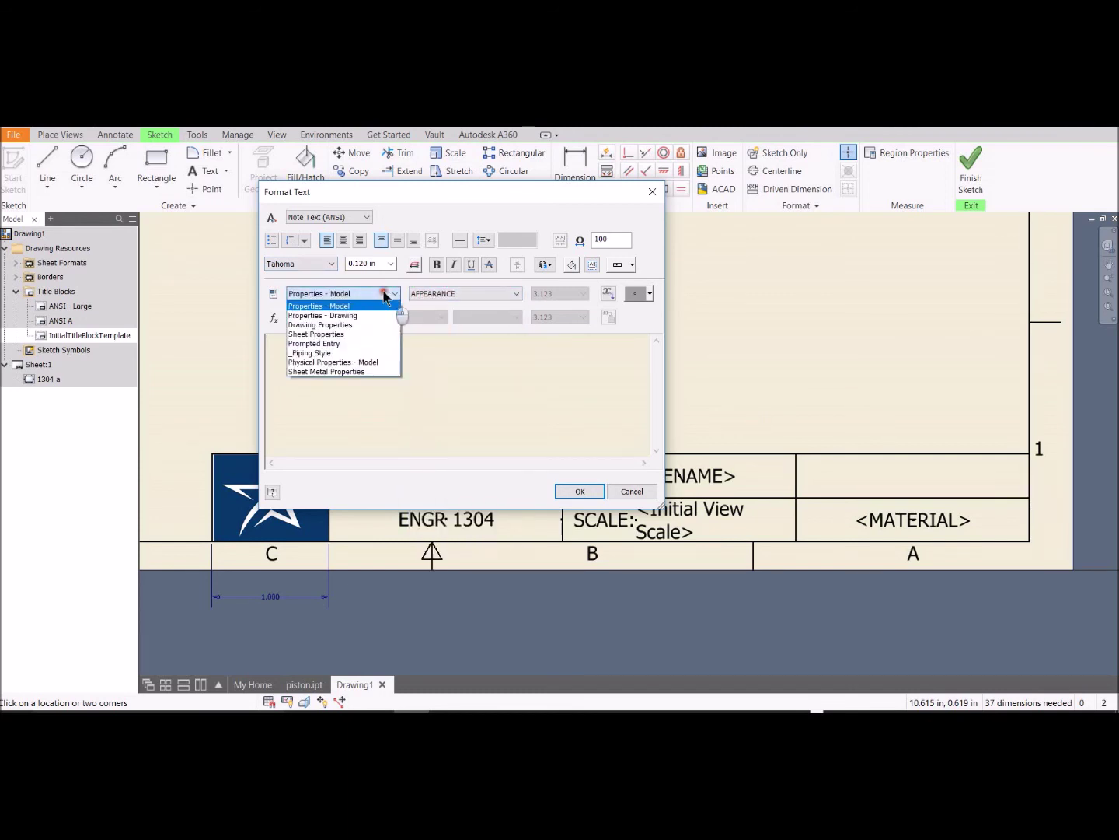
{"action": "left_click", "coordinate": [373, 363]}
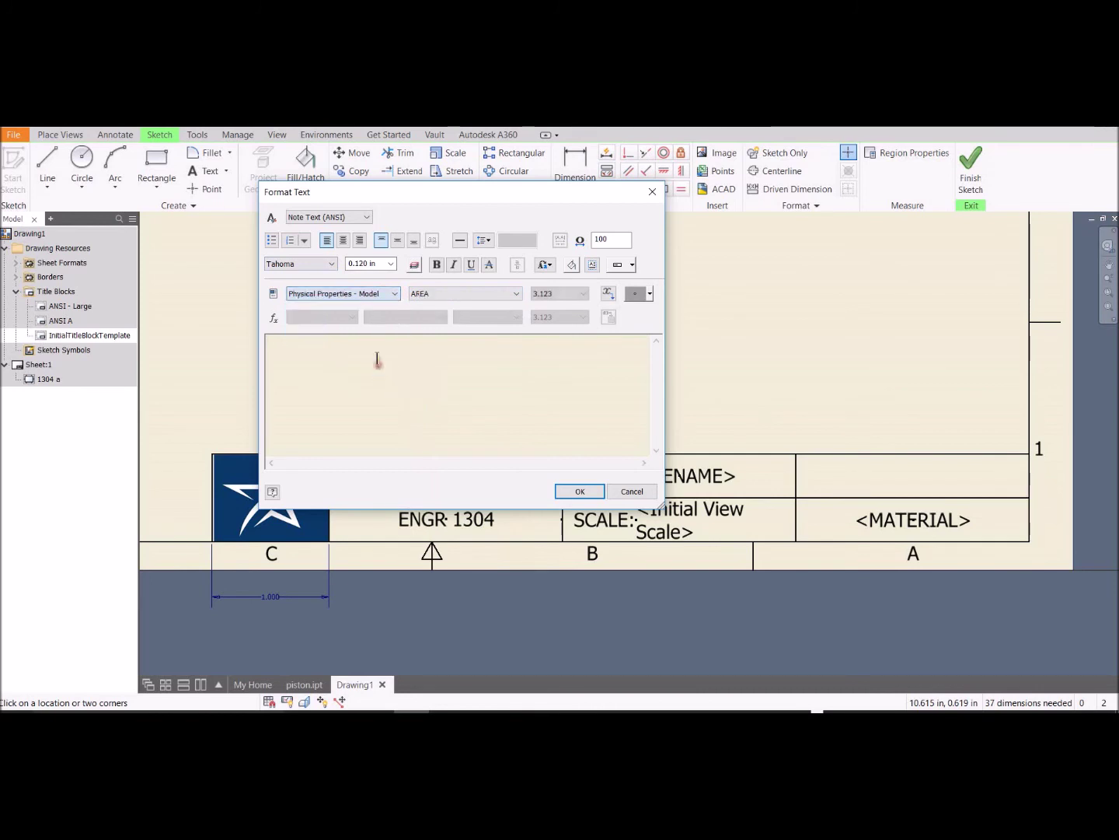
{"action": "left_click", "coordinate": [511, 292]}
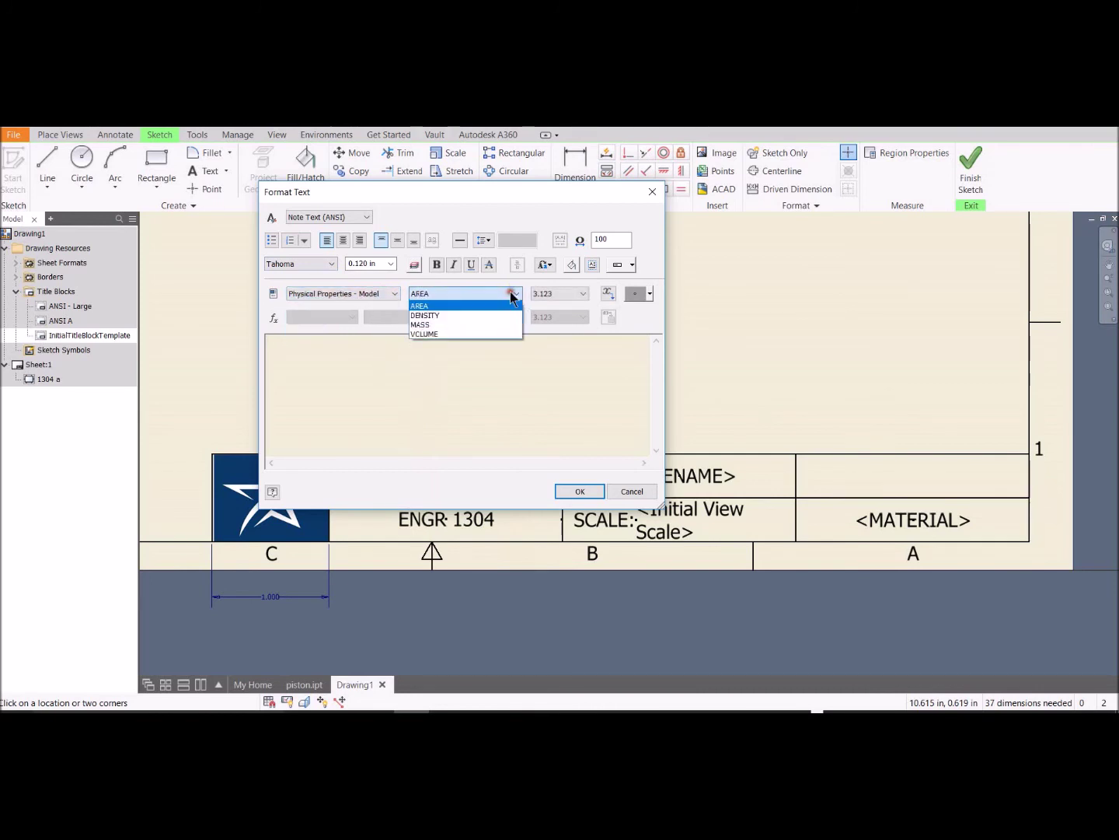
{"action": "left_click", "coordinate": [504, 333]}
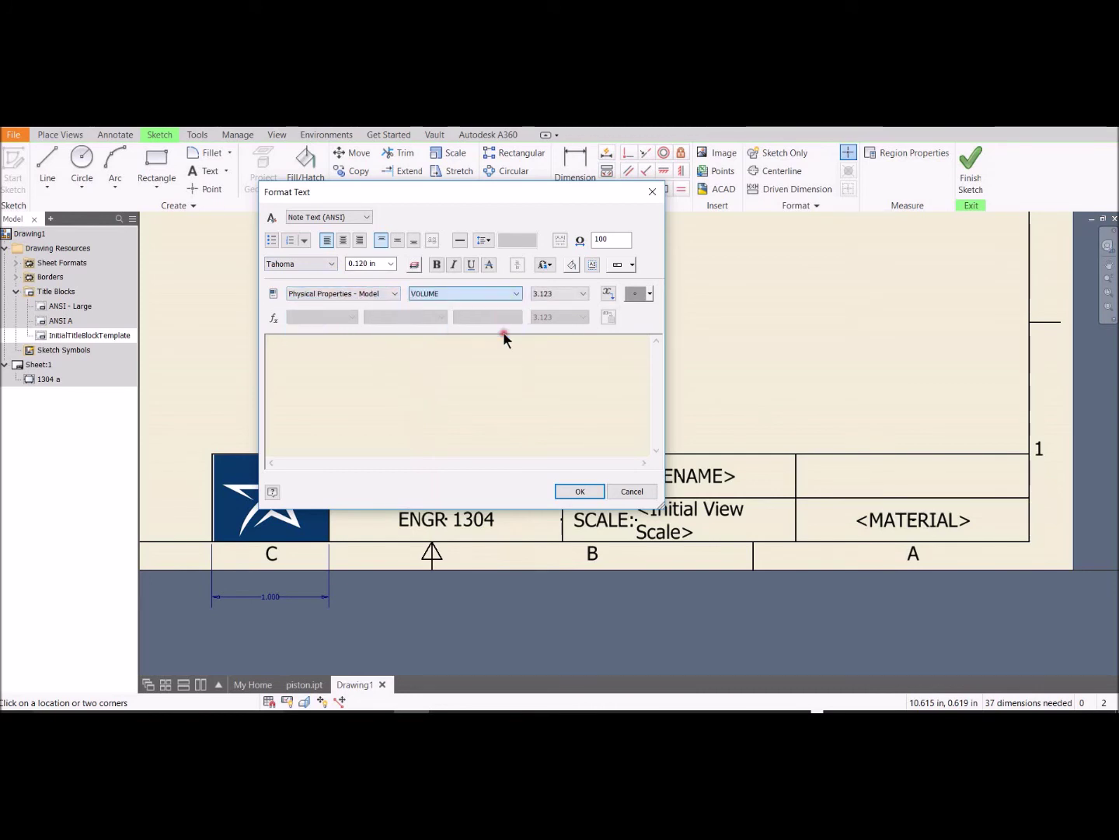
{"action": "left_click", "coordinate": [608, 293]}
Step: Center the VOLUME field horizontally and vertically in its cell and finish the text
{"action": "left_click", "coordinate": [396, 242]}
{"action": "left_click", "coordinate": [343, 240]}
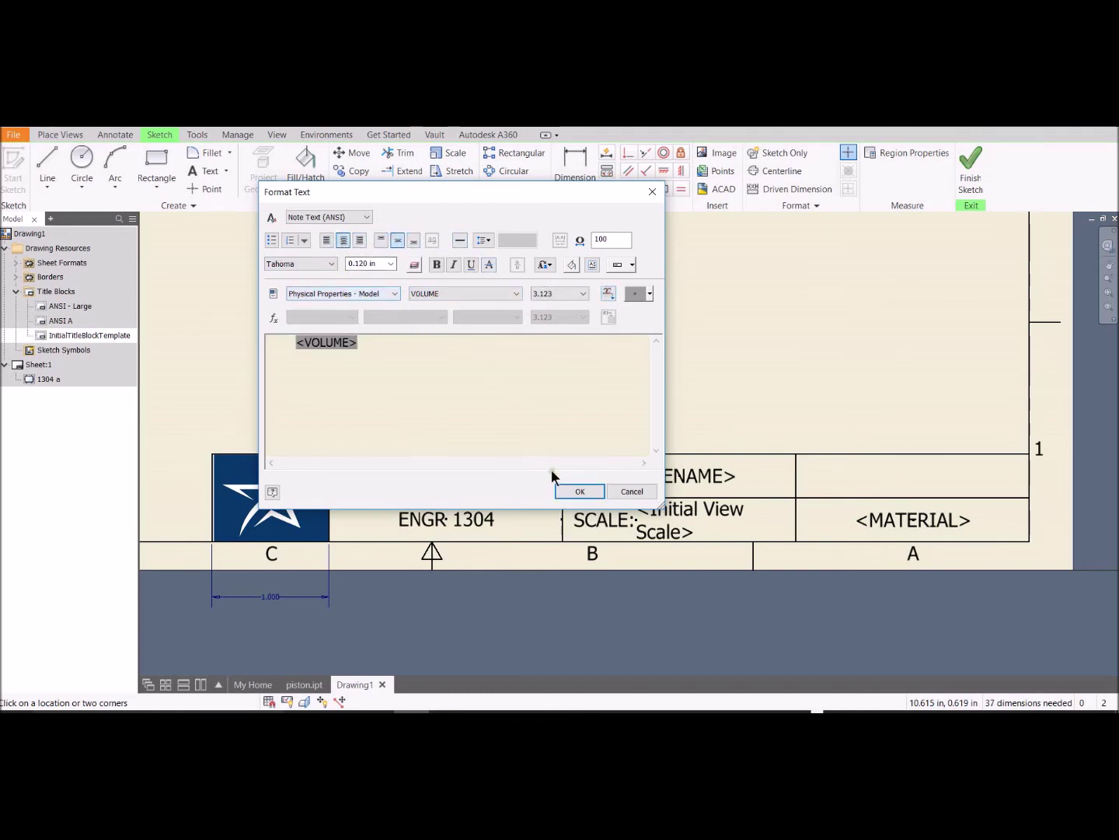
{"action": "left_click", "coordinate": [577, 492]}
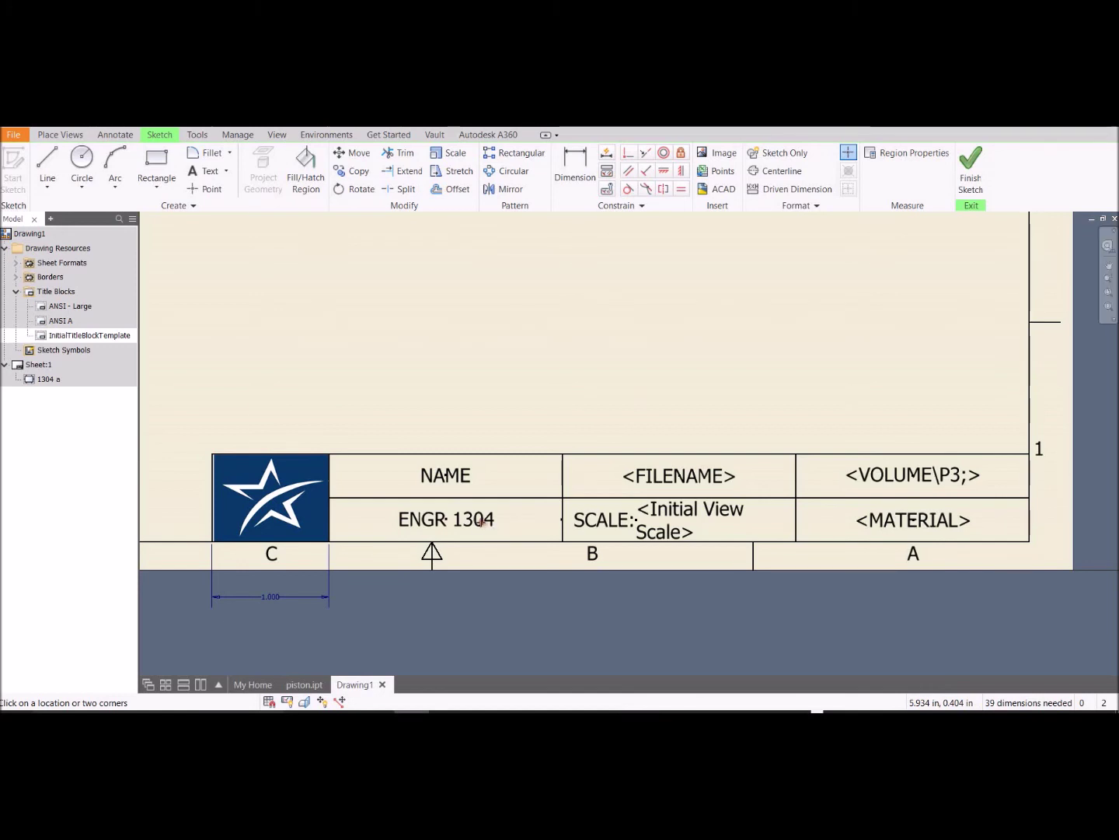
Step: Delete the ENGR 1304 text from the cell below NAME
{"action": "double_click", "coordinate": [481, 523]}
{"action": "left_click", "coordinate": [642, 490]}
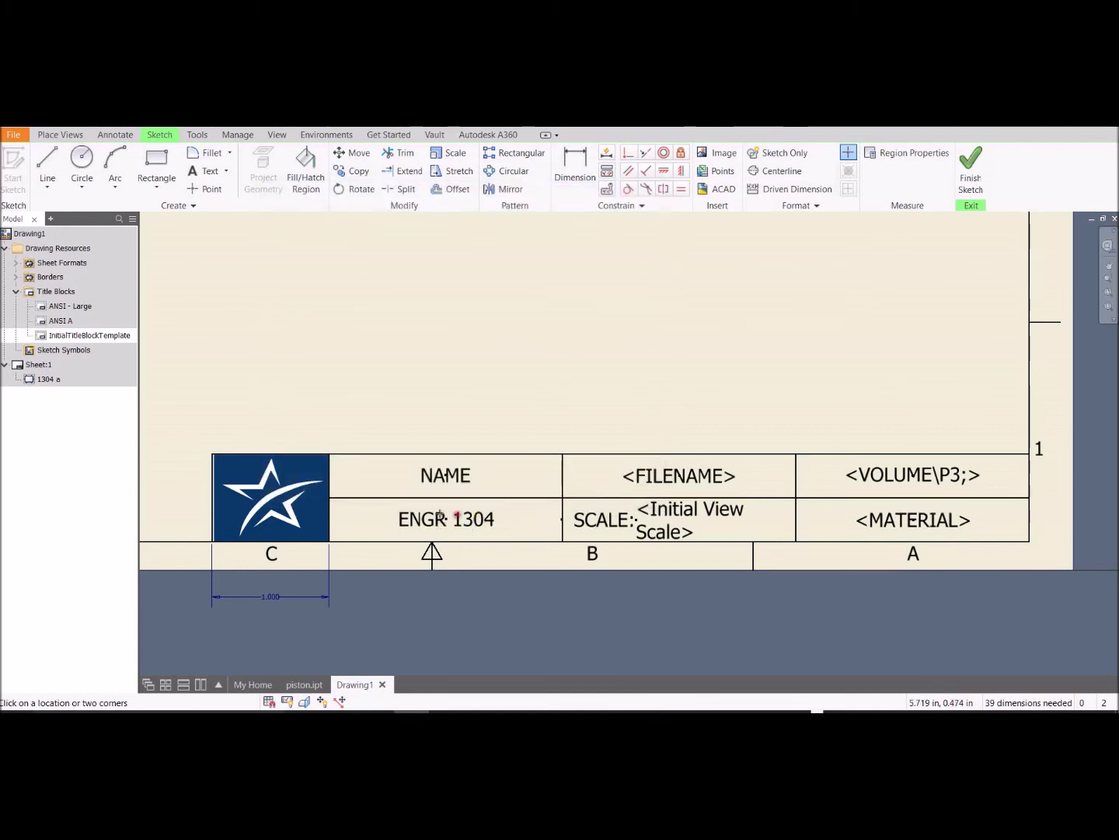
{"action": "double_click", "coordinate": [445, 520]}
{"action": "key", "text": "Escape"}
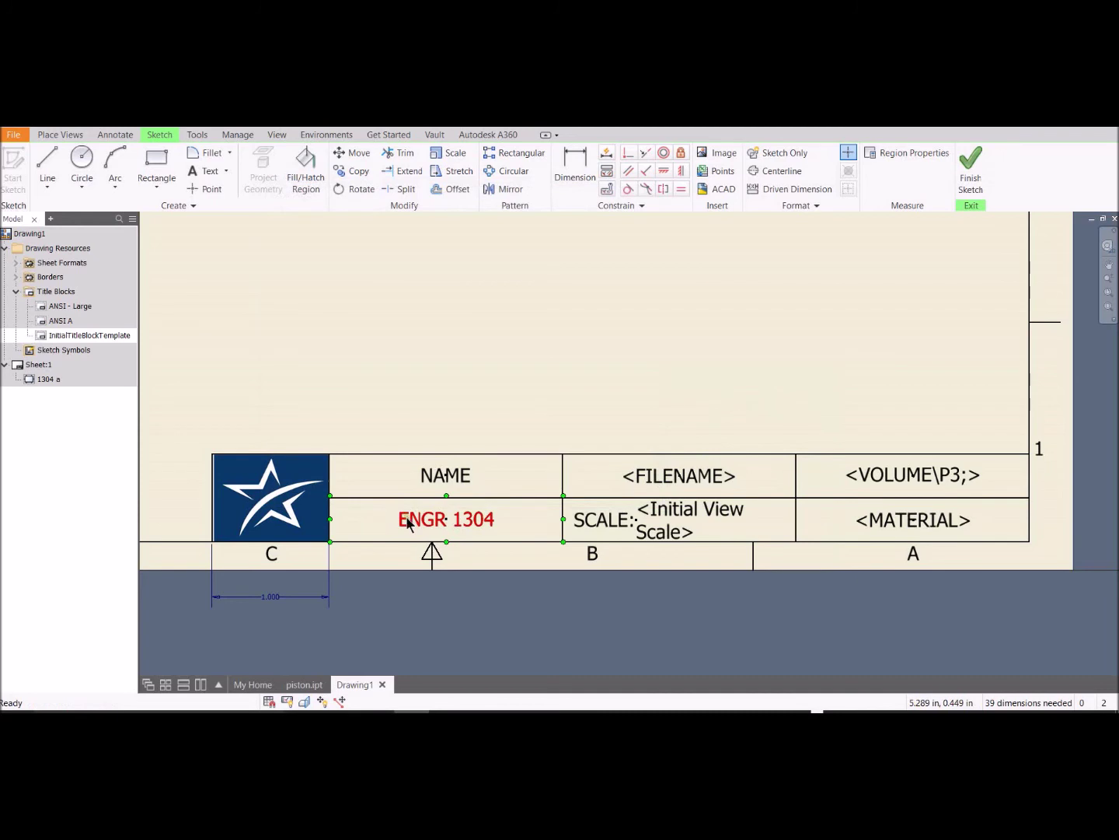
{"action": "left_click", "coordinate": [408, 523]}
{"action": "key", "text": "Delete"}
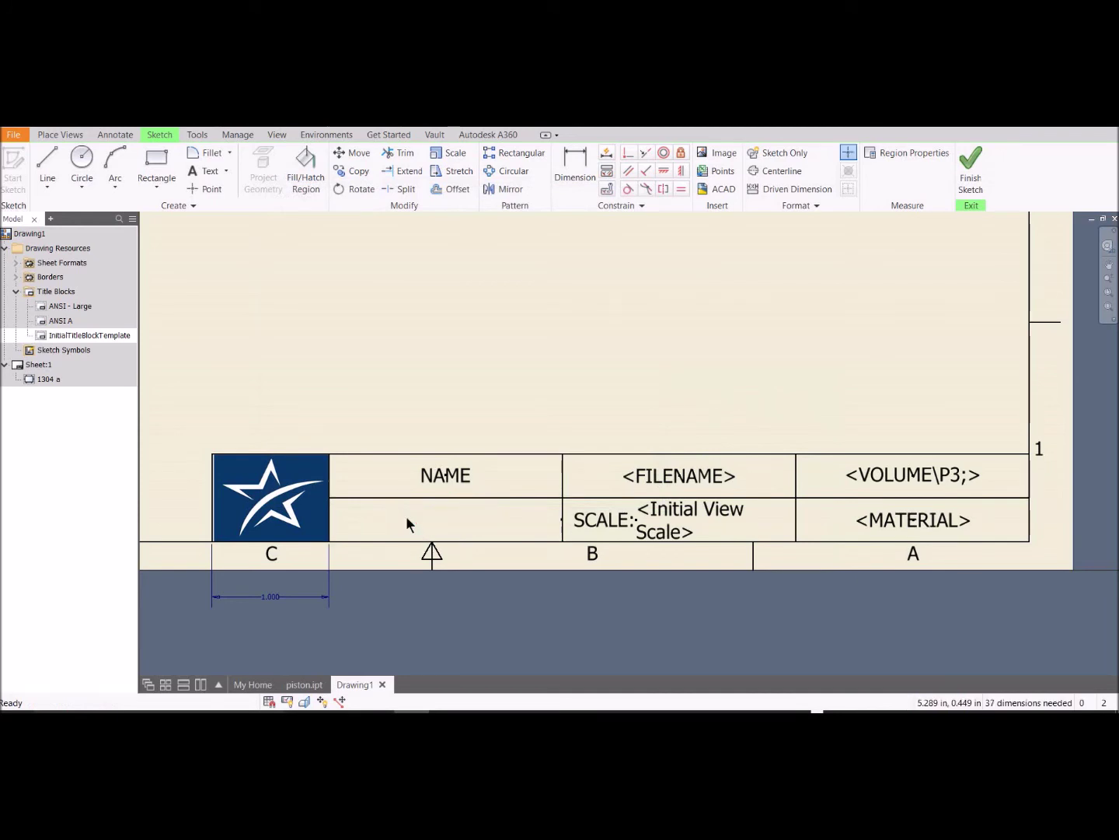
Step: Create a text box in the cell below NAME and insert a Prompted Entry field, centered horizontally and vertically
{"action": "left_click", "coordinate": [203, 171]}
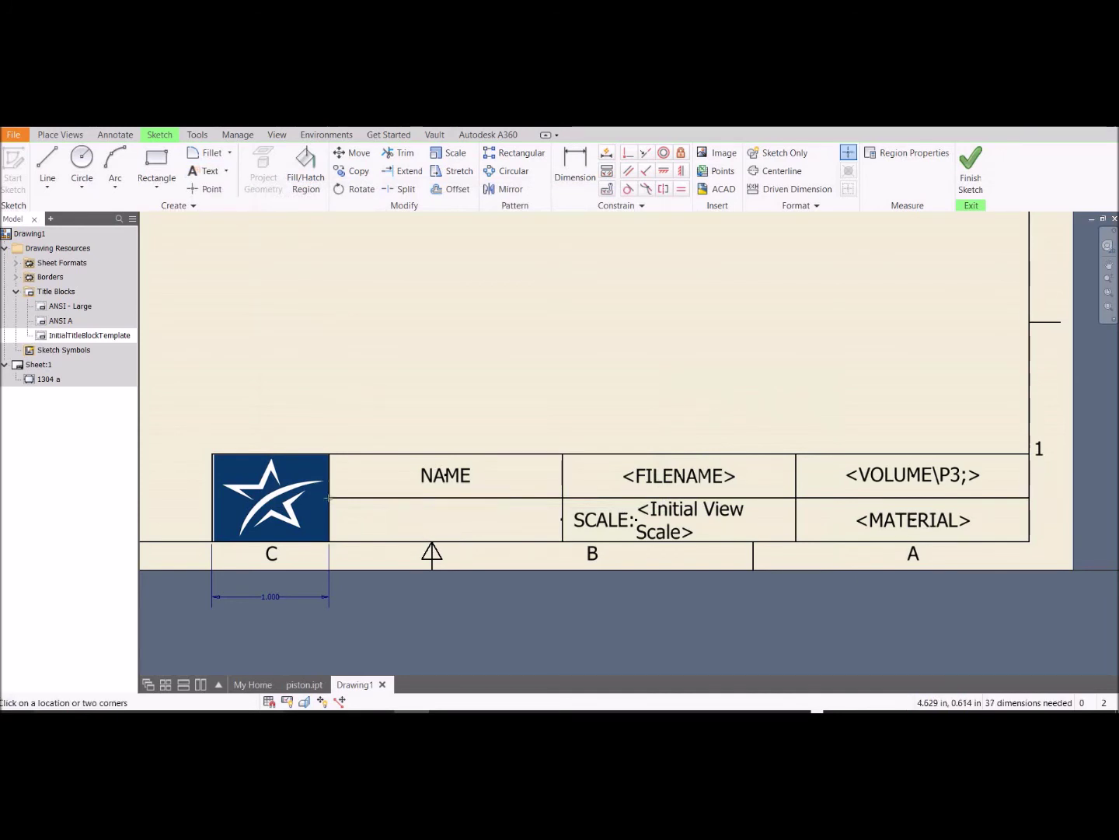
{"action": "left_click_drag", "start_coordinate": [329, 495], "coordinate": [563, 542]}
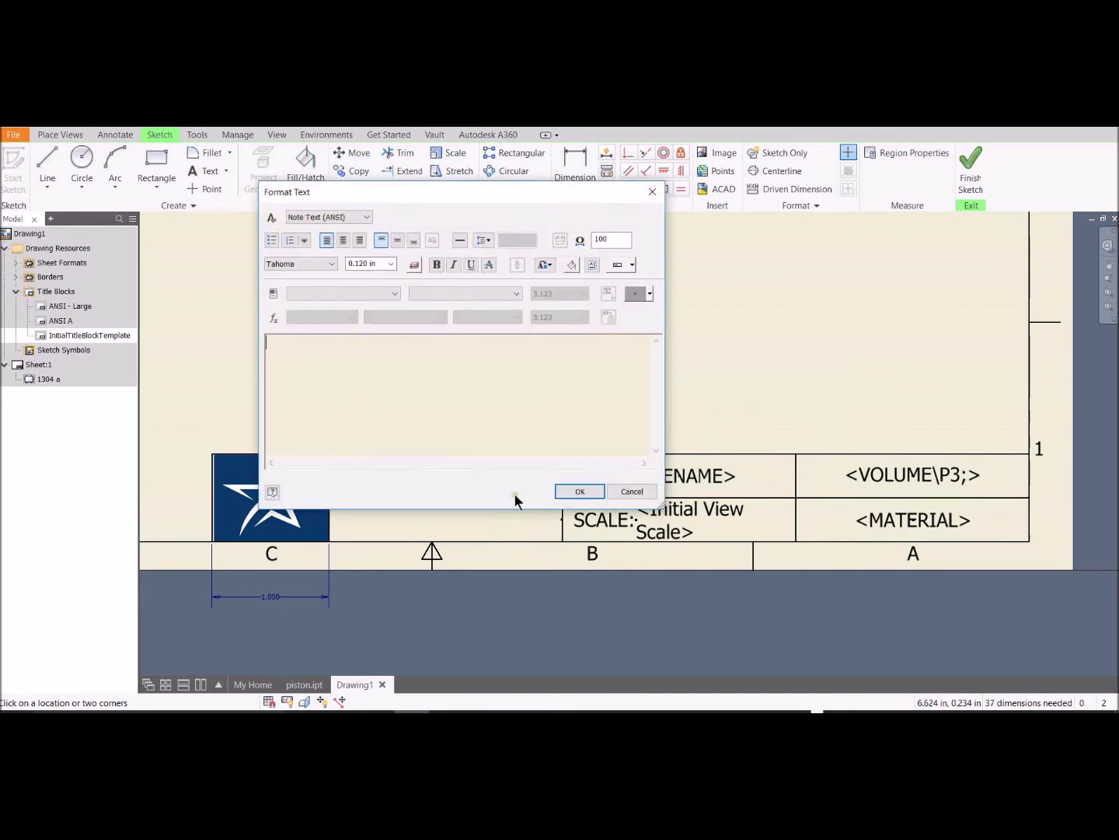
{"action": "left_click", "coordinate": [343, 240]}
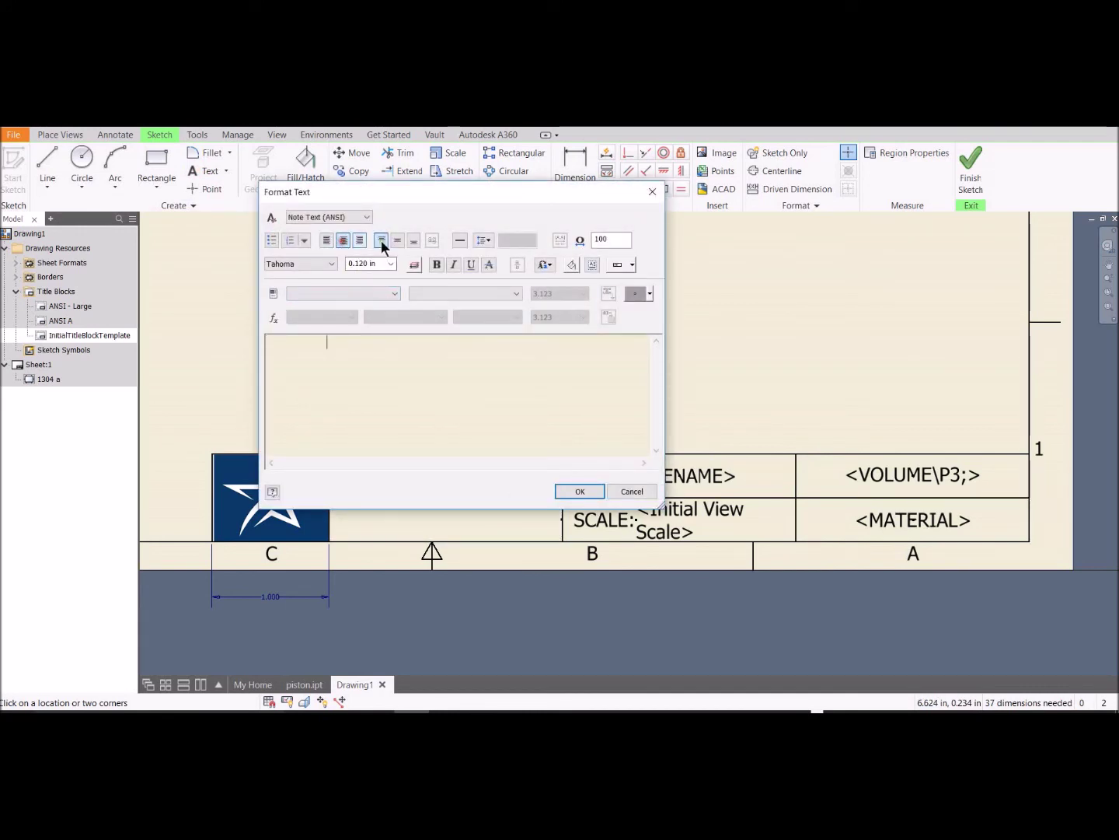
{"action": "left_click", "coordinate": [397, 240]}
{"action": "left_click", "coordinate": [363, 293]}
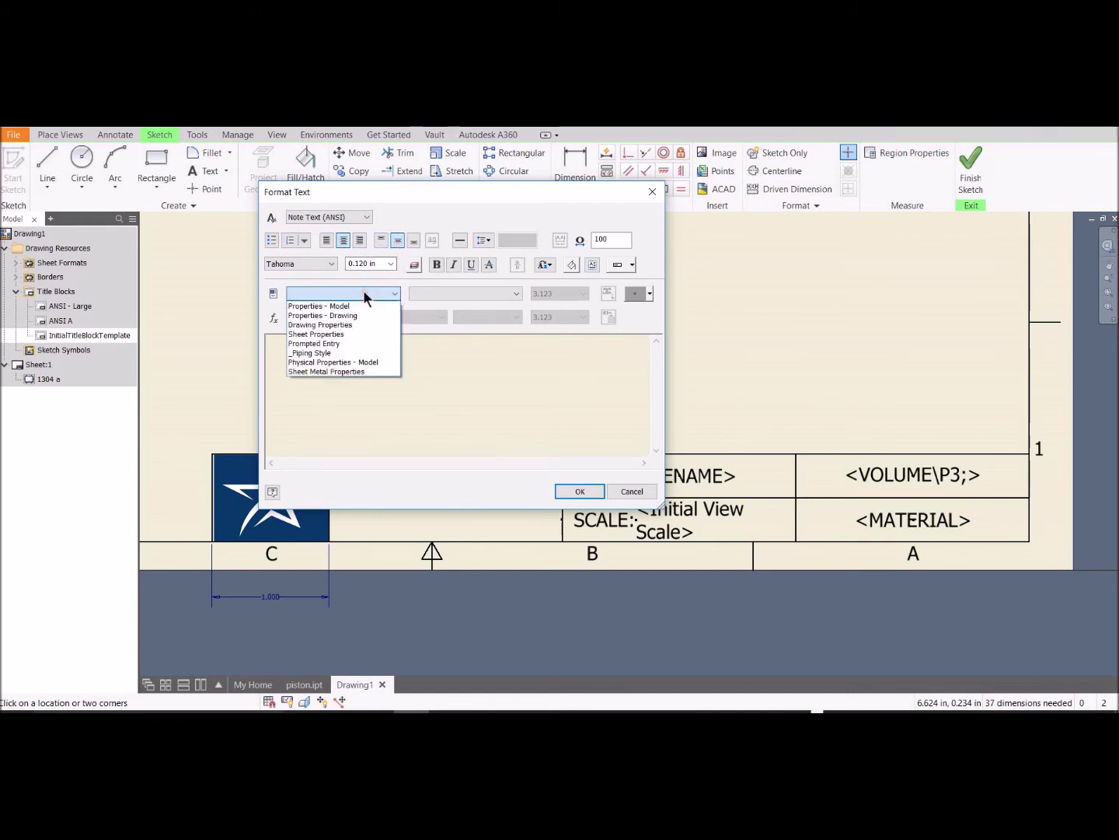
{"action": "left_click", "coordinate": [381, 345]}
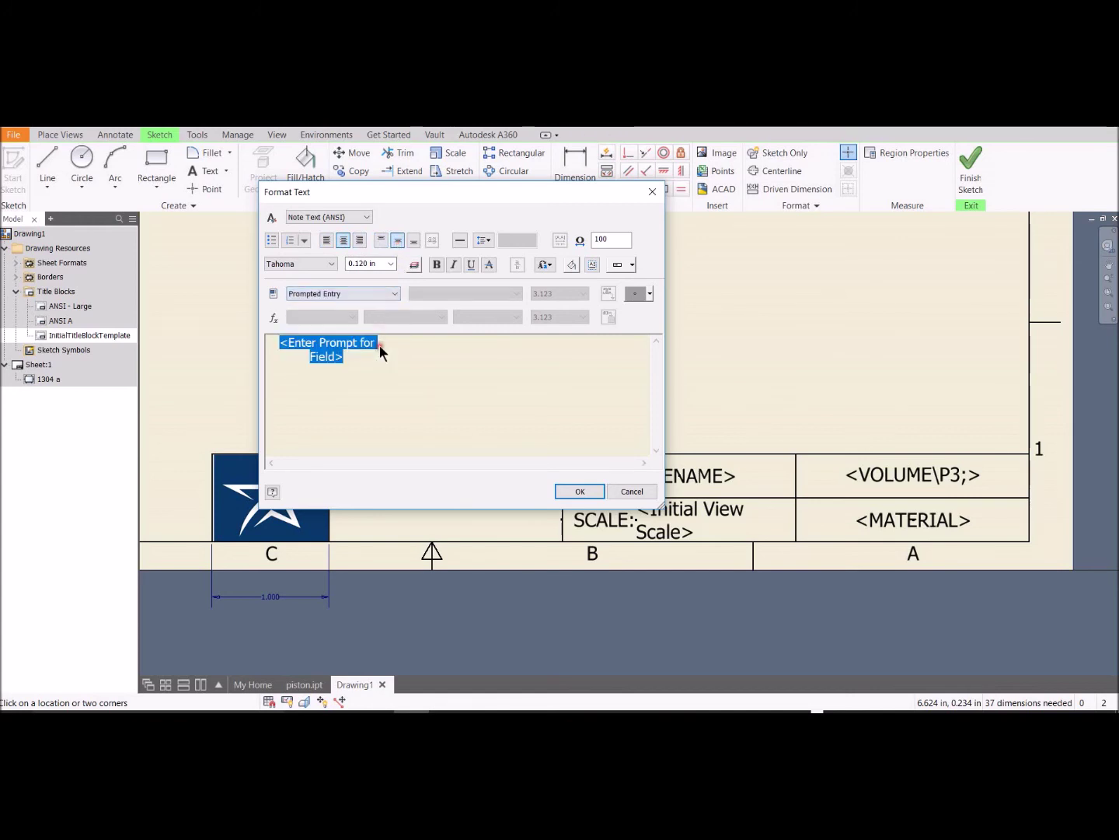
Step: Replace the field's placeholder prompt with Class Name and finish the text
{"action": "left_click", "coordinate": [290, 342]}
{"action": "left_click_drag", "start_coordinate": [290, 342], "coordinate": [332, 355]}
{"action": "type", "text": "Class Na"}
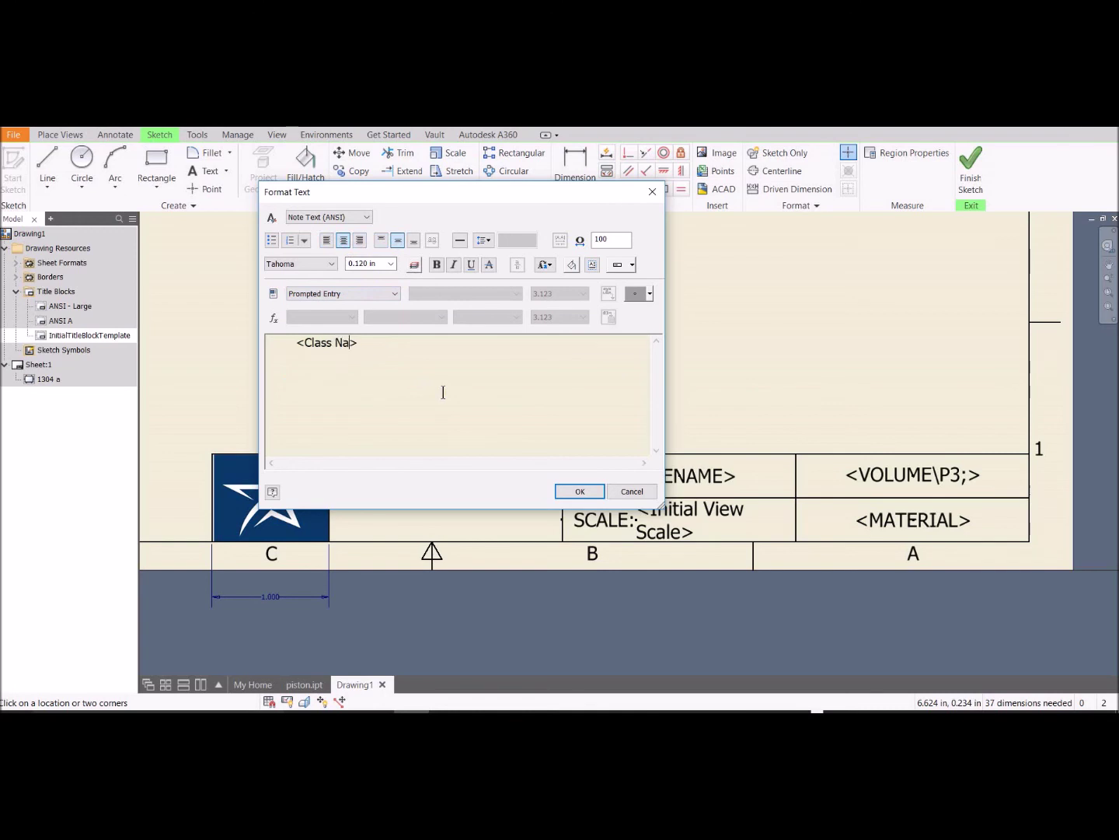
{"action": "type", "text": "me"}
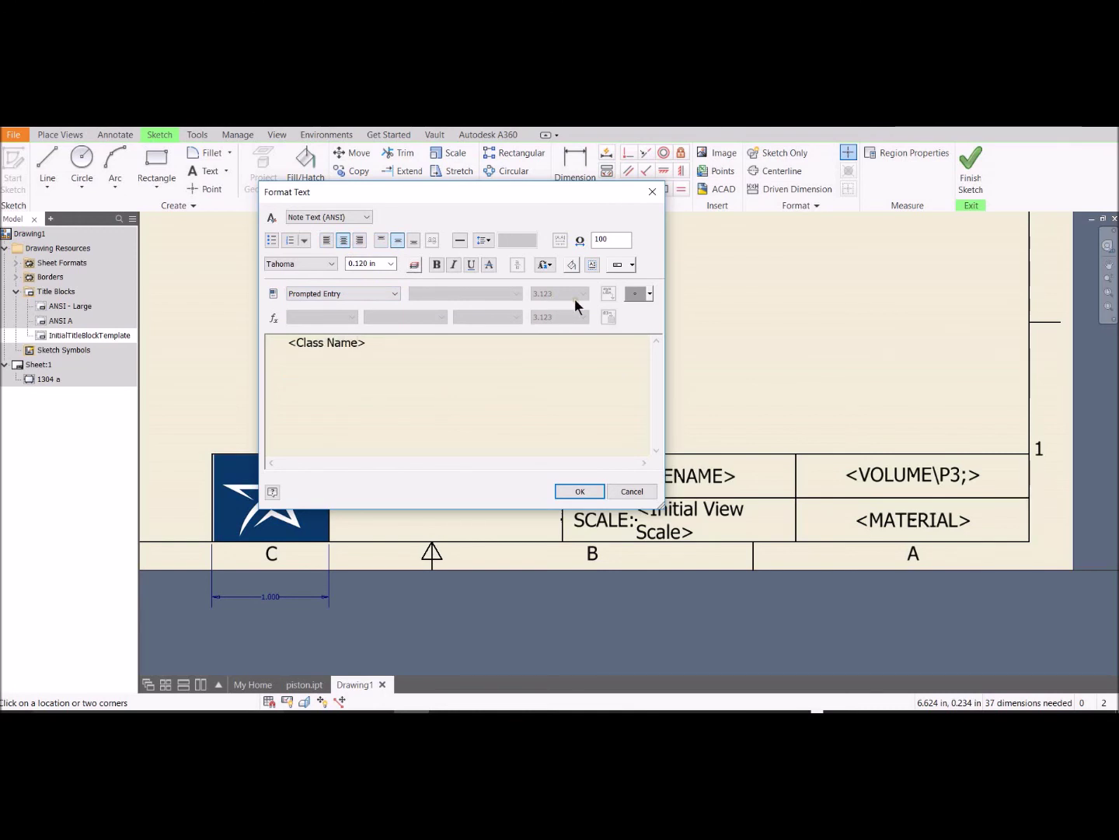
{"action": "left_click", "coordinate": [580, 491]}
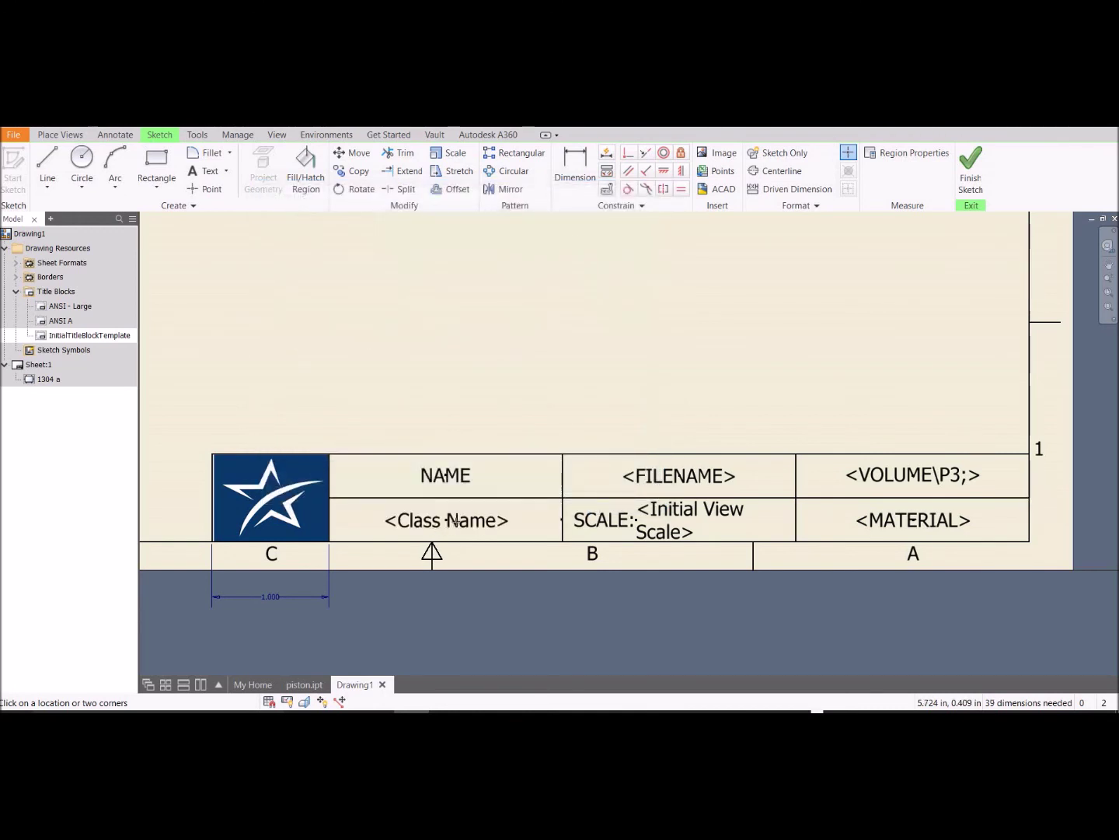
Step: Finish the title block sketch and save it as 1304 TitleBlock
{"action": "left_click", "coordinate": [970, 180]}
{"action": "type", "text": "13"}
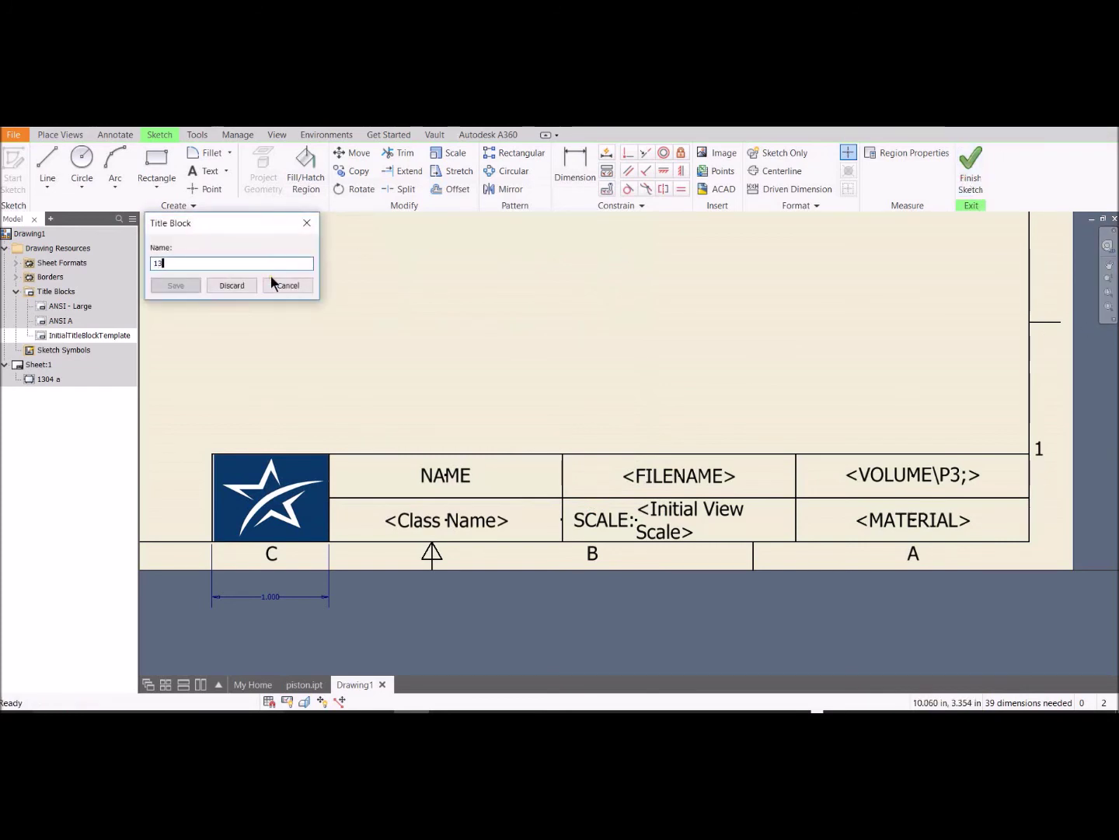
{"action": "type", "text": "04 Title"}
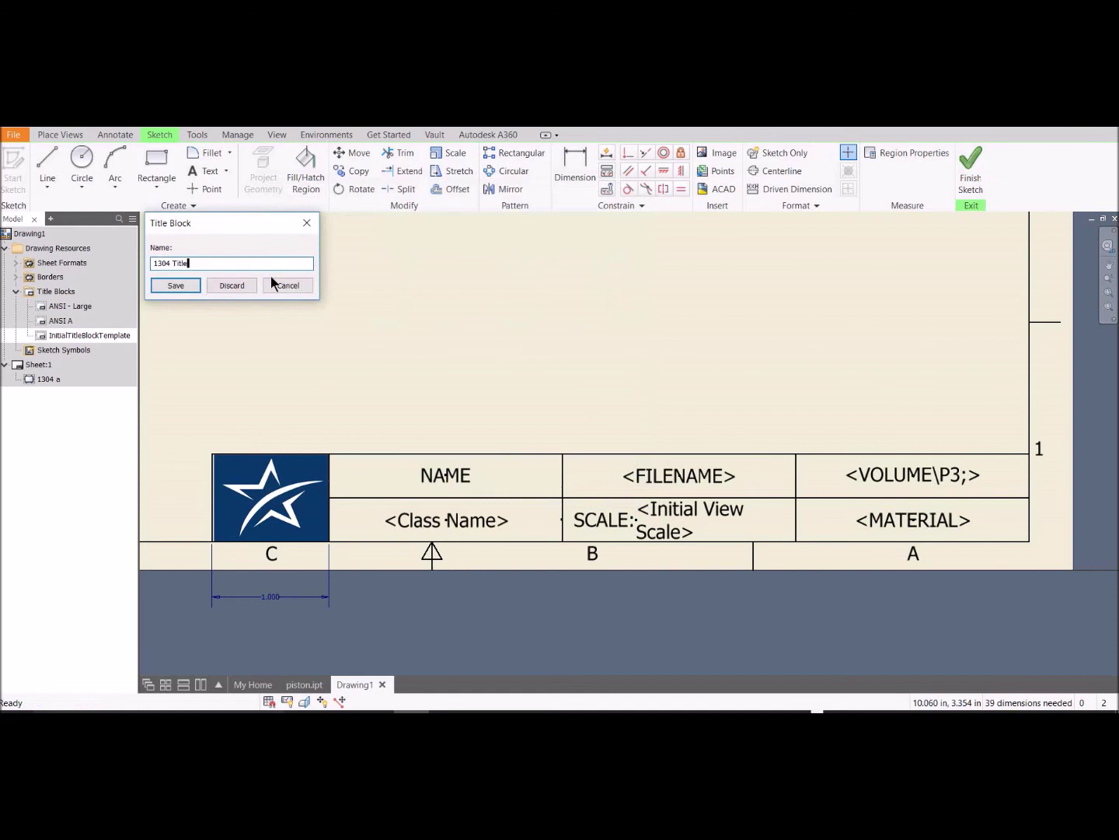
{"action": "type", "text": "Block"}
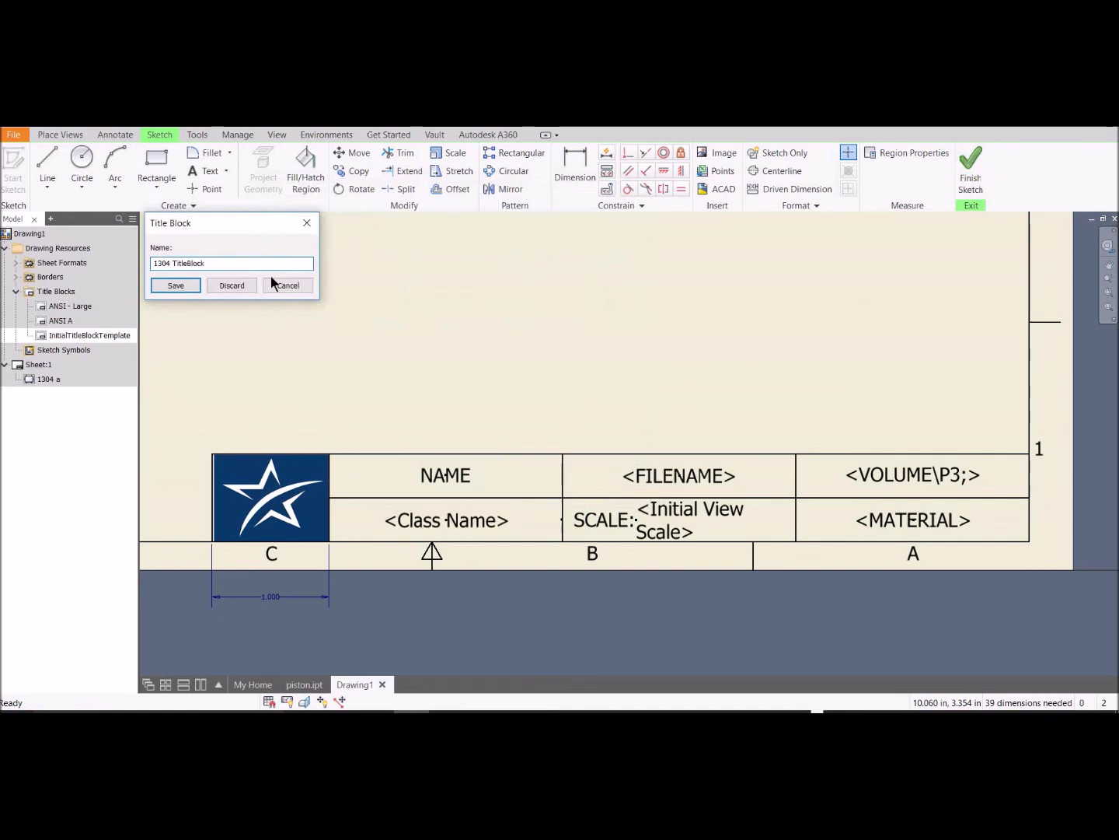
{"action": "left_click", "coordinate": [175, 286]}
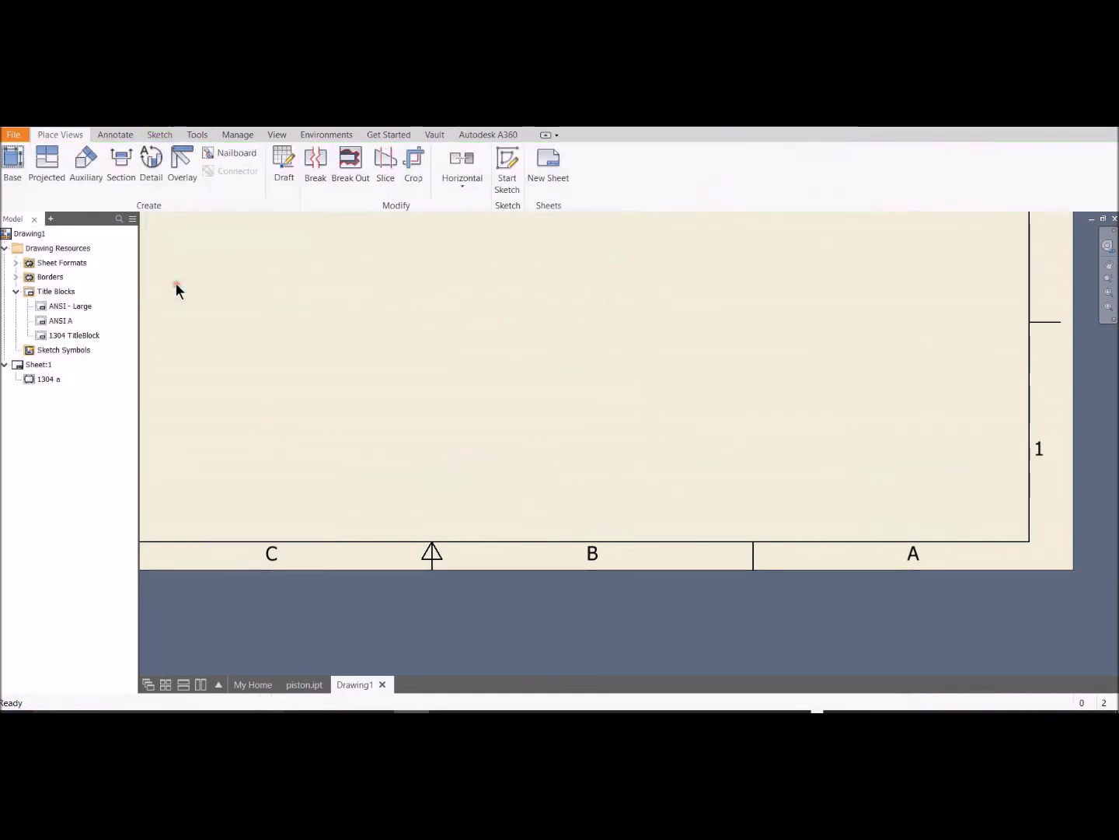
Step: Insert the 1304 TitleBlock on the sheet with ENGR 1304 as the Class Name value
{"action": "double_click", "coordinate": [88, 335]}
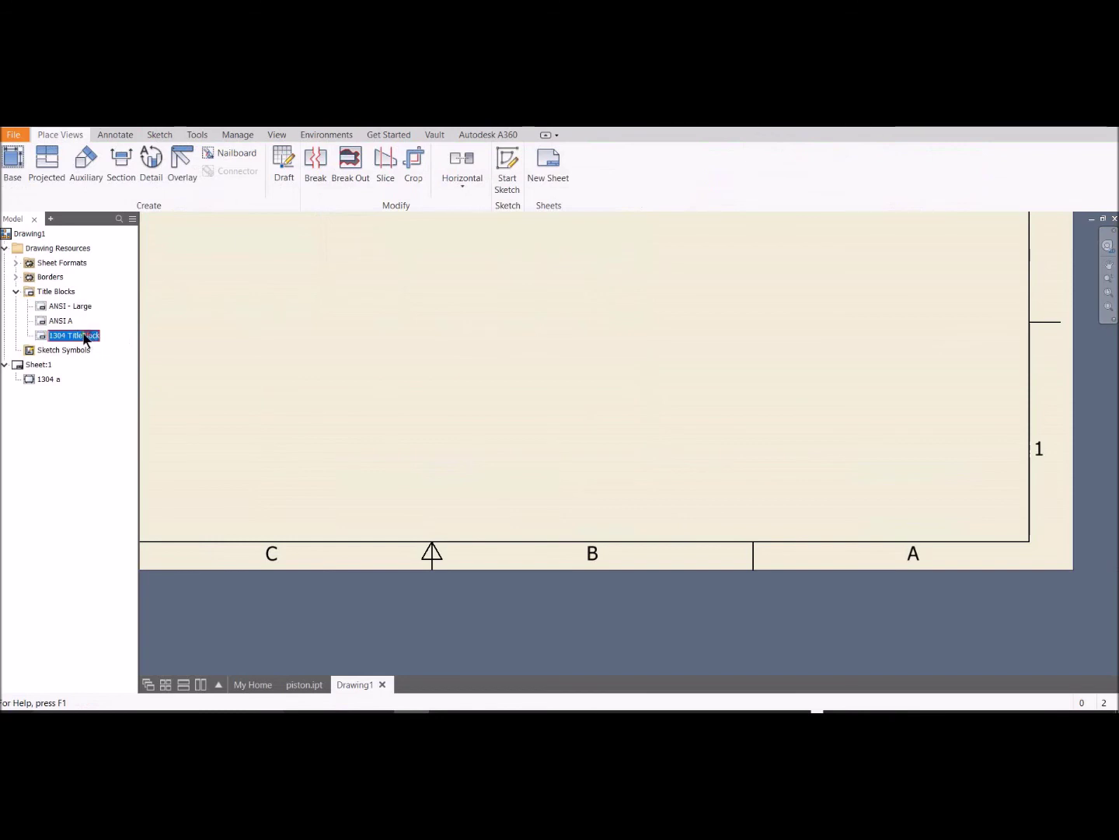
{"action": "right_click", "coordinate": [77, 339]}
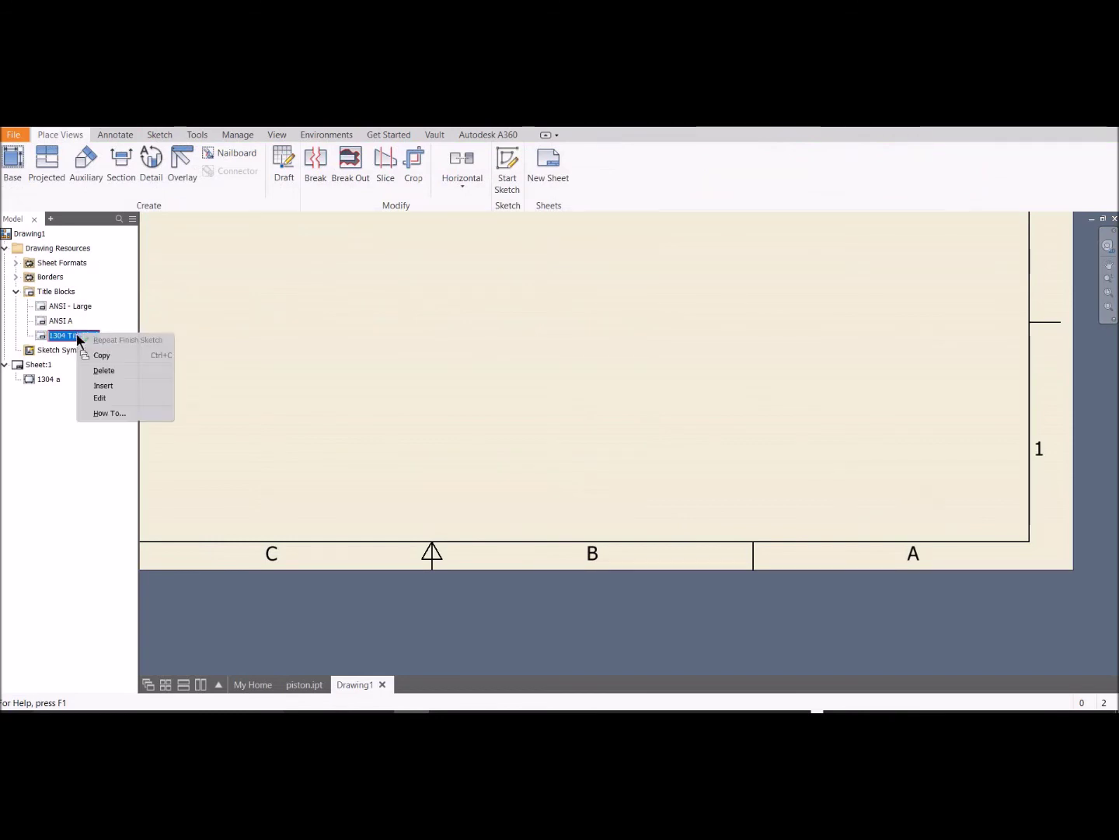
{"action": "left_click", "coordinate": [125, 387]}
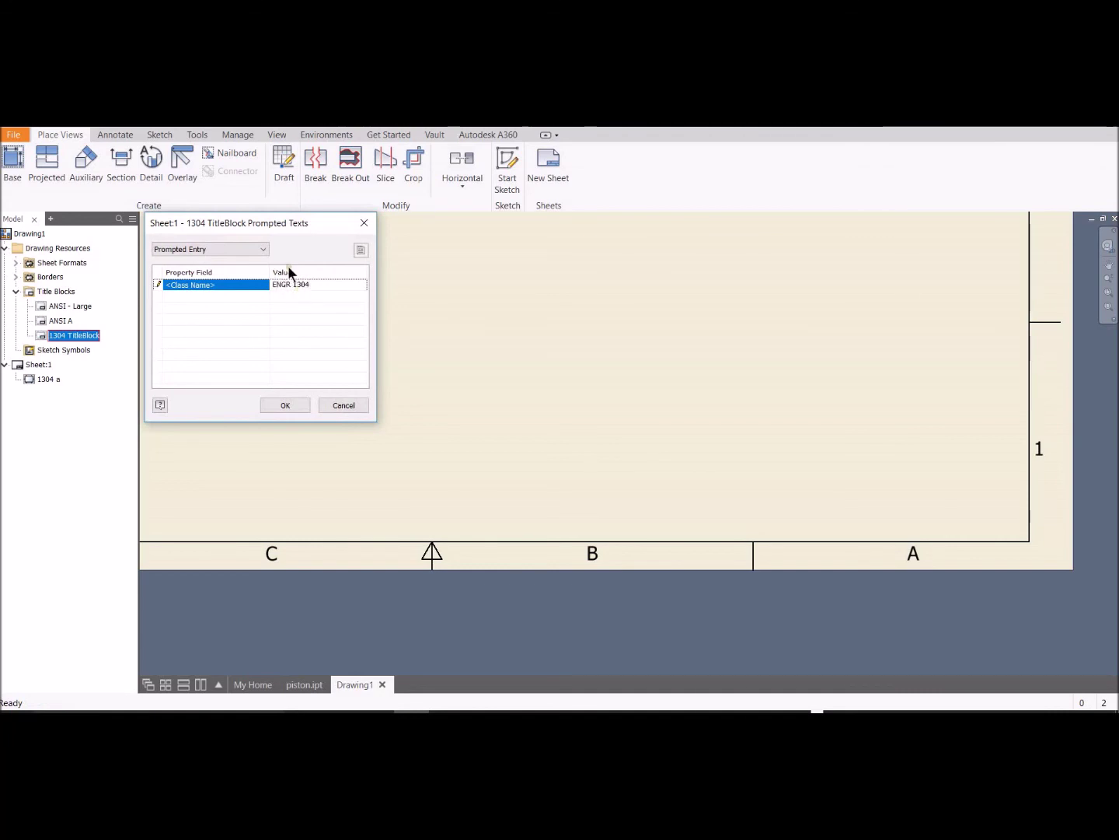
{"action": "left_click", "coordinate": [287, 408]}
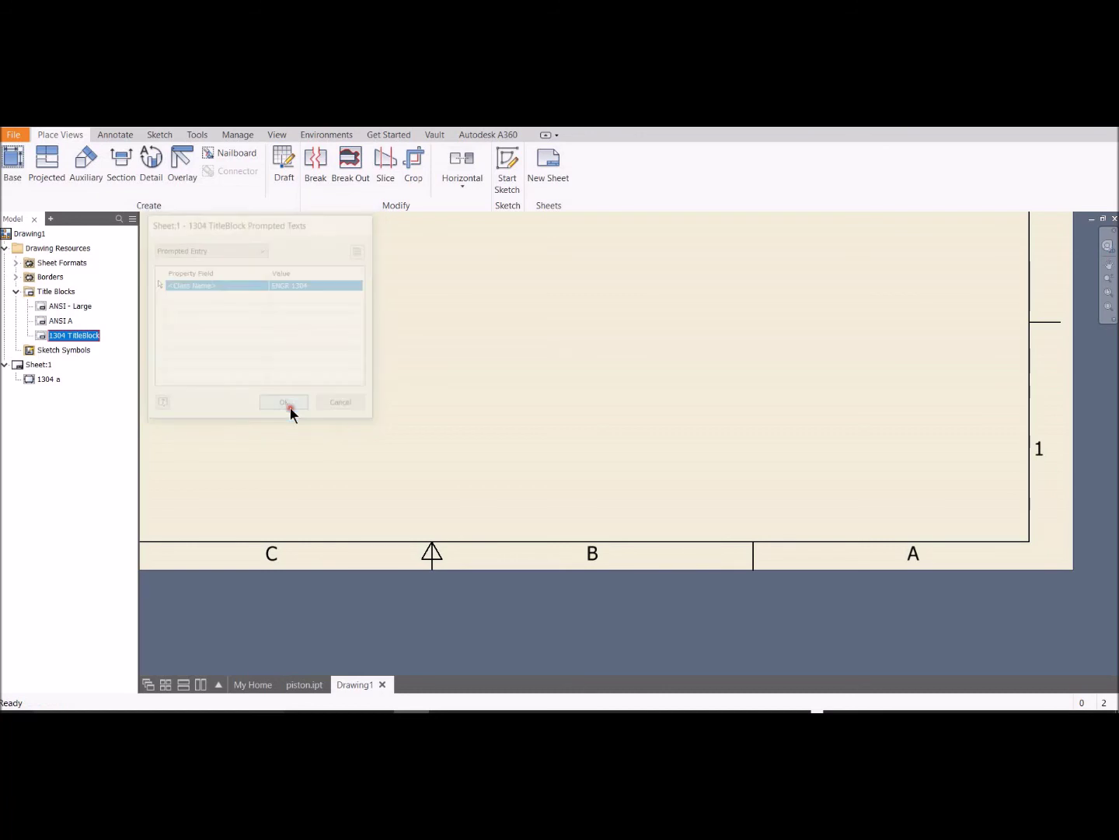
Step: Place a front base view of piston.ipt on the sheet's left half, using the Master view representation and 1 / 2 scale
{"action": "scroll", "coordinate": [644, 404], "scroll_direction": "down", "scroll_amount": 2}
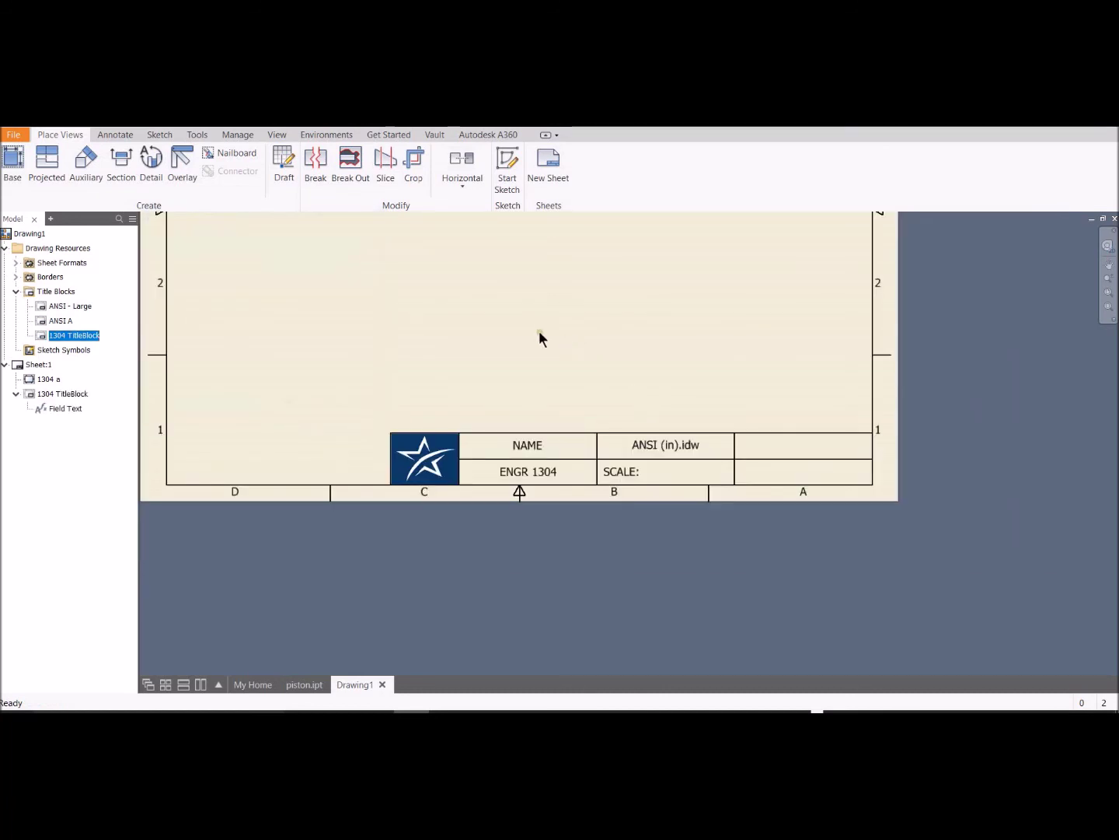
{"action": "mouse_move", "coordinate": [539, 331]}
{"action": "middle_mouse_down"}
{"action": "mouse_move", "coordinate": [680, 473]}
{"action": "mouse_move", "coordinate": [675, 487]}
{"action": "middle_mouse_up"}
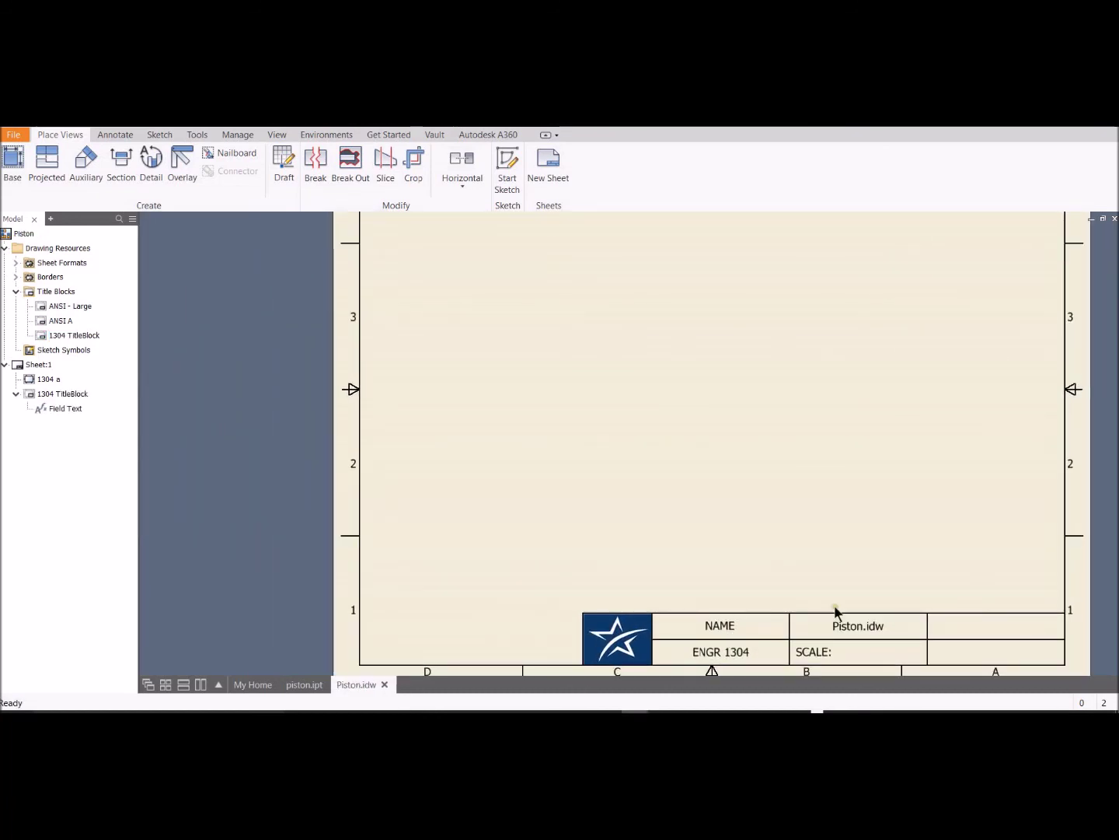
{"action": "left_click", "coordinate": [11, 160]}
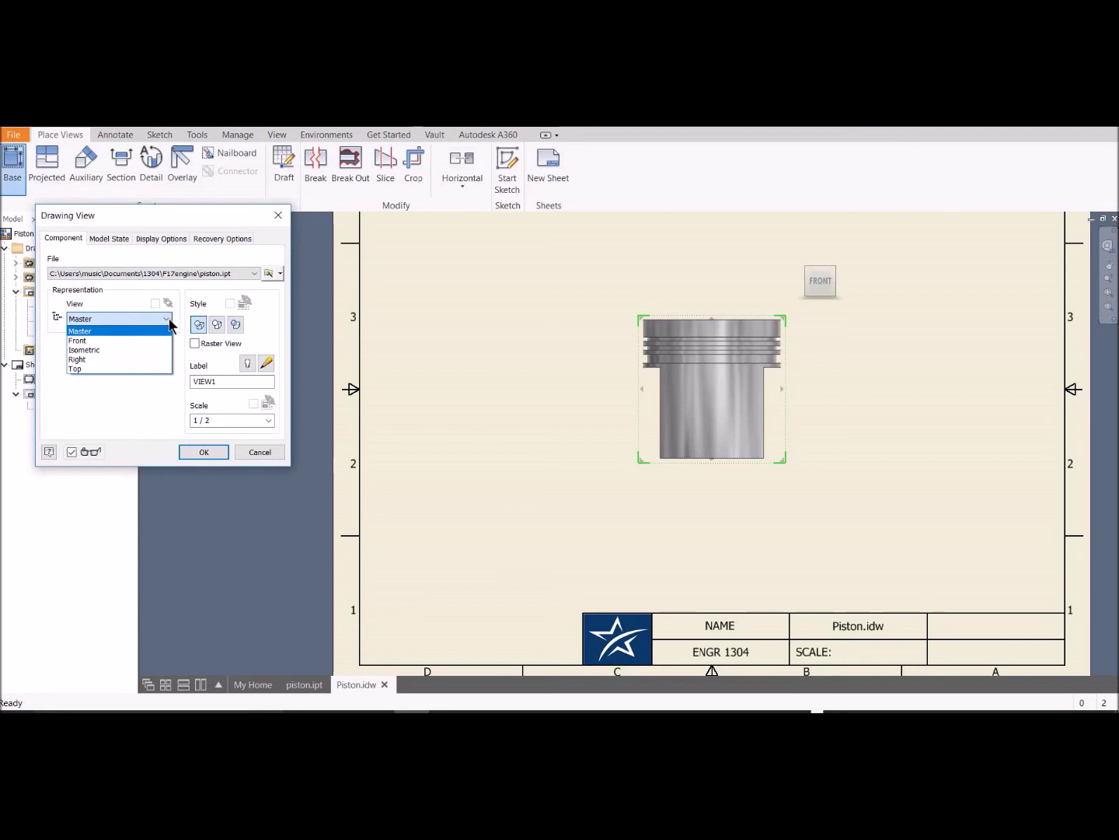
{"action": "left_click", "coordinate": [115, 359]}
{"action": "left_click", "coordinate": [164, 319]}
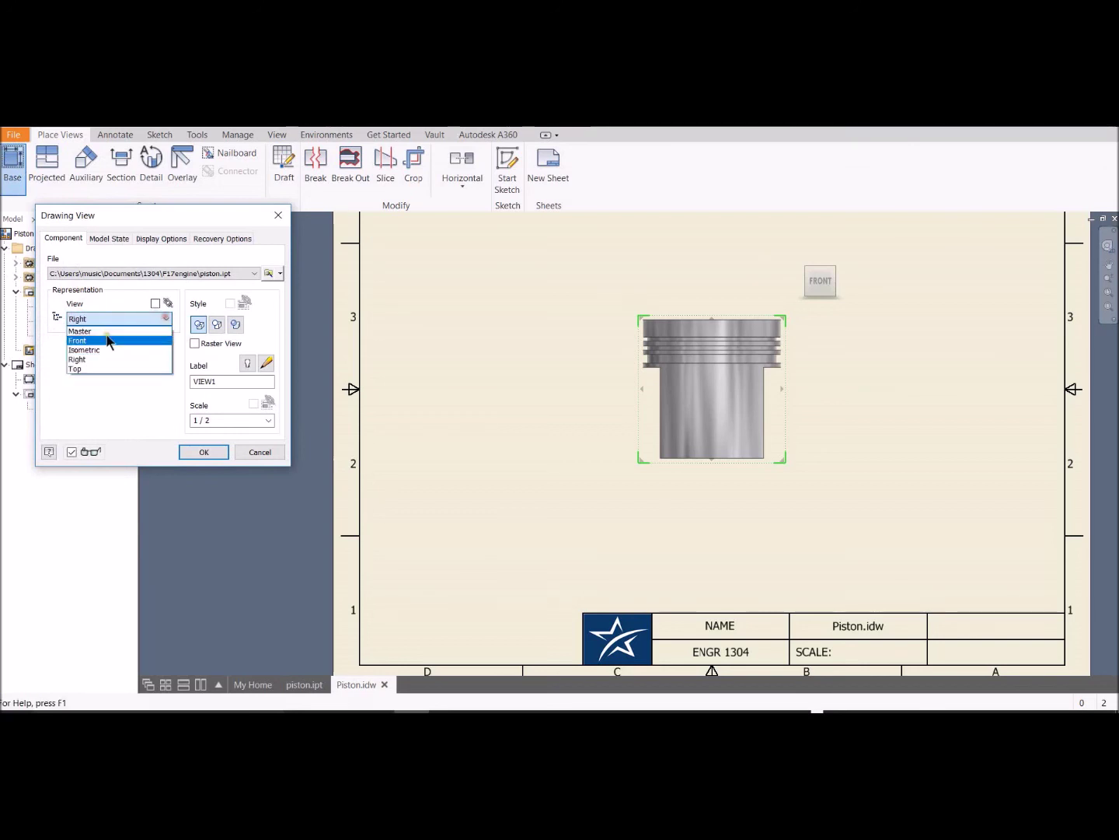
{"action": "left_click", "coordinate": [89, 331]}
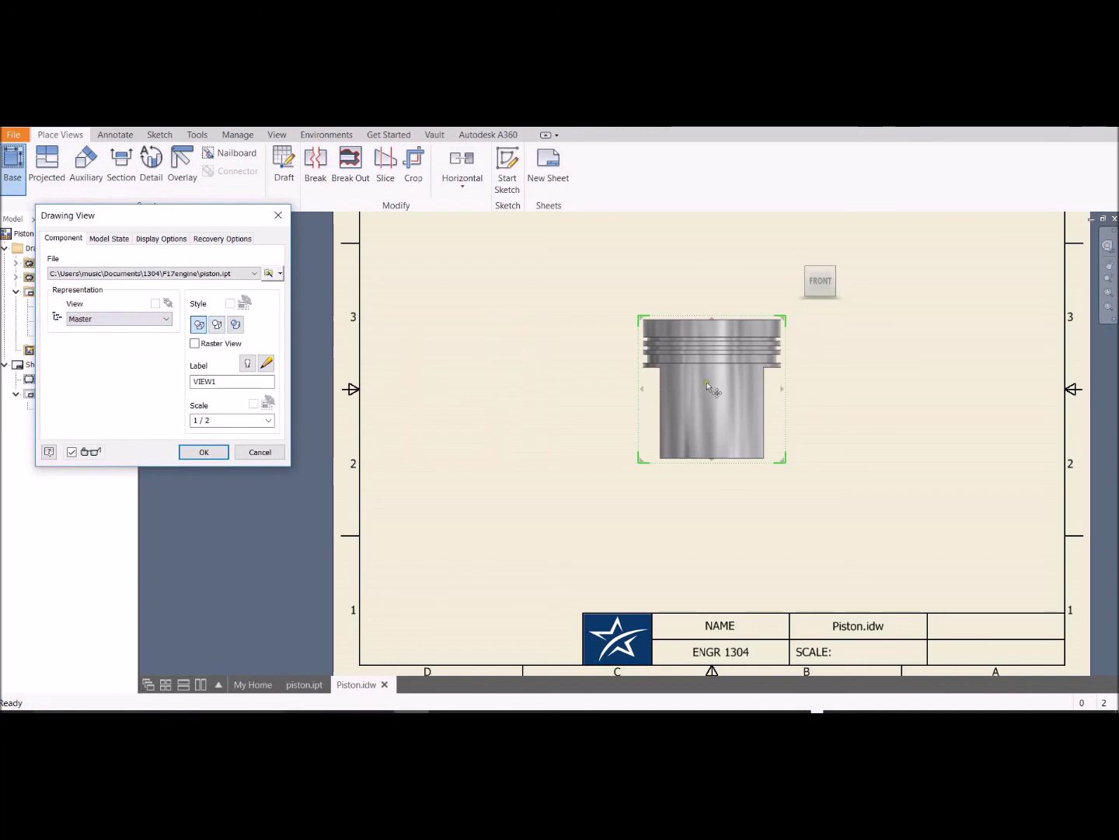
{"action": "mouse_move", "coordinate": [725, 396]}
{"action": "left_mouse_down"}
{"action": "mouse_move", "coordinate": [505, 408]}
{"action": "mouse_move", "coordinate": [514, 420]}
{"action": "mouse_move", "coordinate": [522, 412]}
{"action": "mouse_move", "coordinate": [517, 430]}
{"action": "left_mouse_up"}
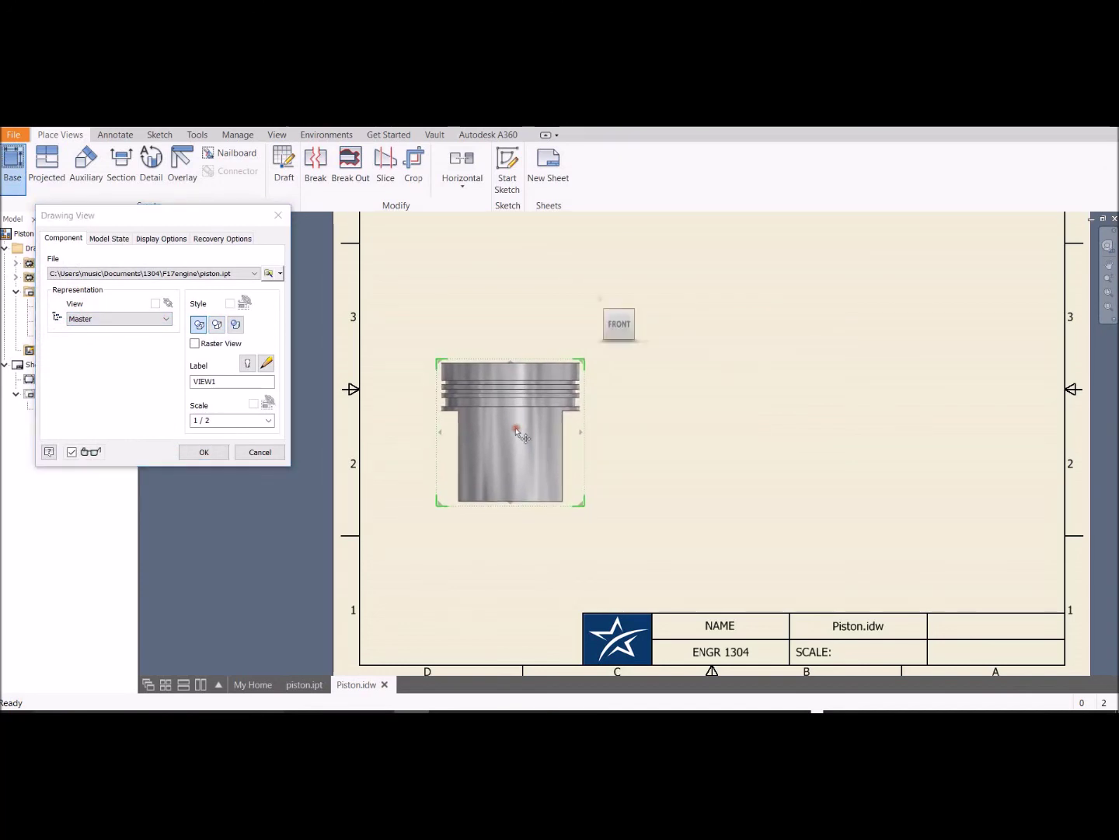
{"action": "left_click", "coordinate": [516, 430]}
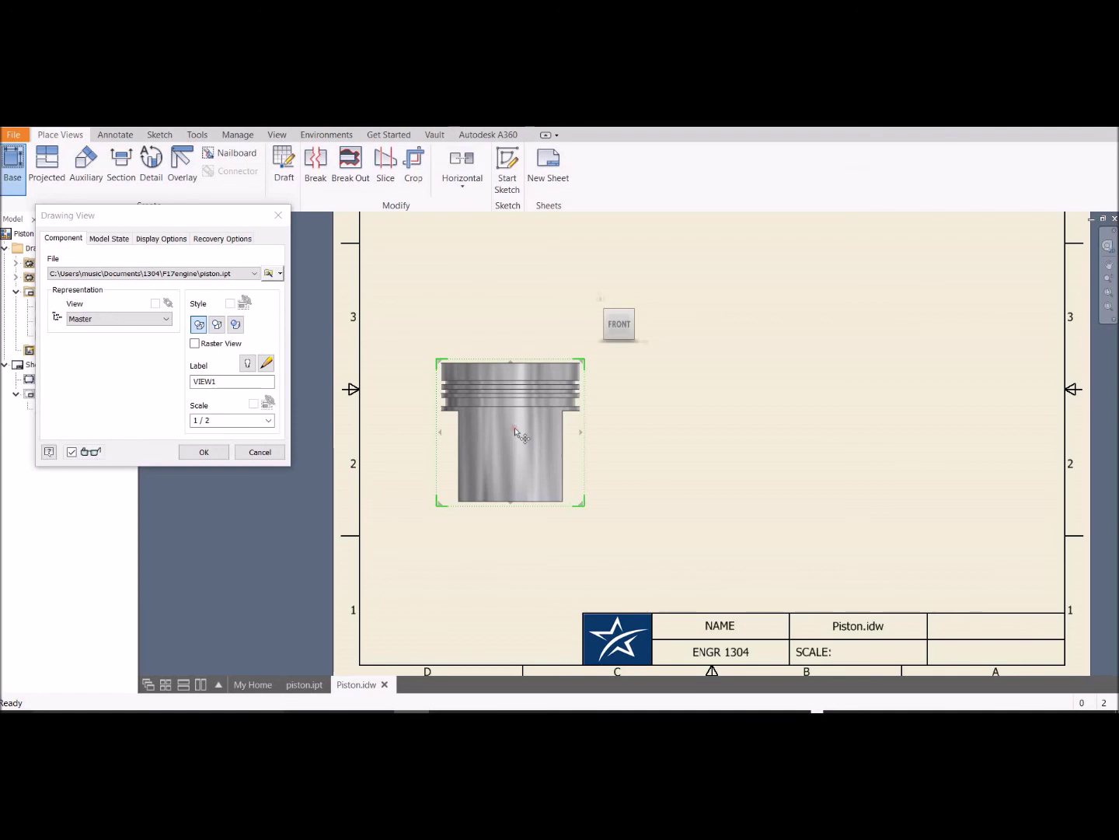
{"action": "left_click", "coordinate": [204, 451]}
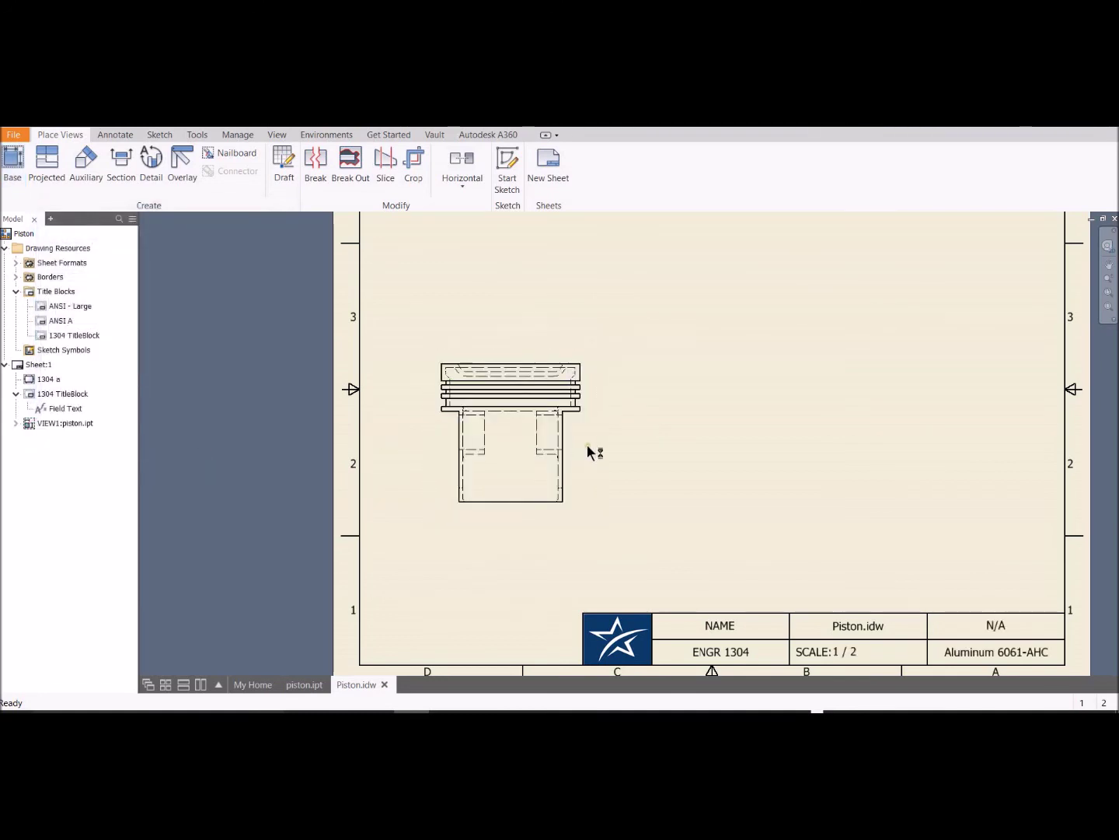
Step: Project a right side view, a top view and an isometric view from the piston's front view
{"action": "left_click", "coordinate": [47, 167]}
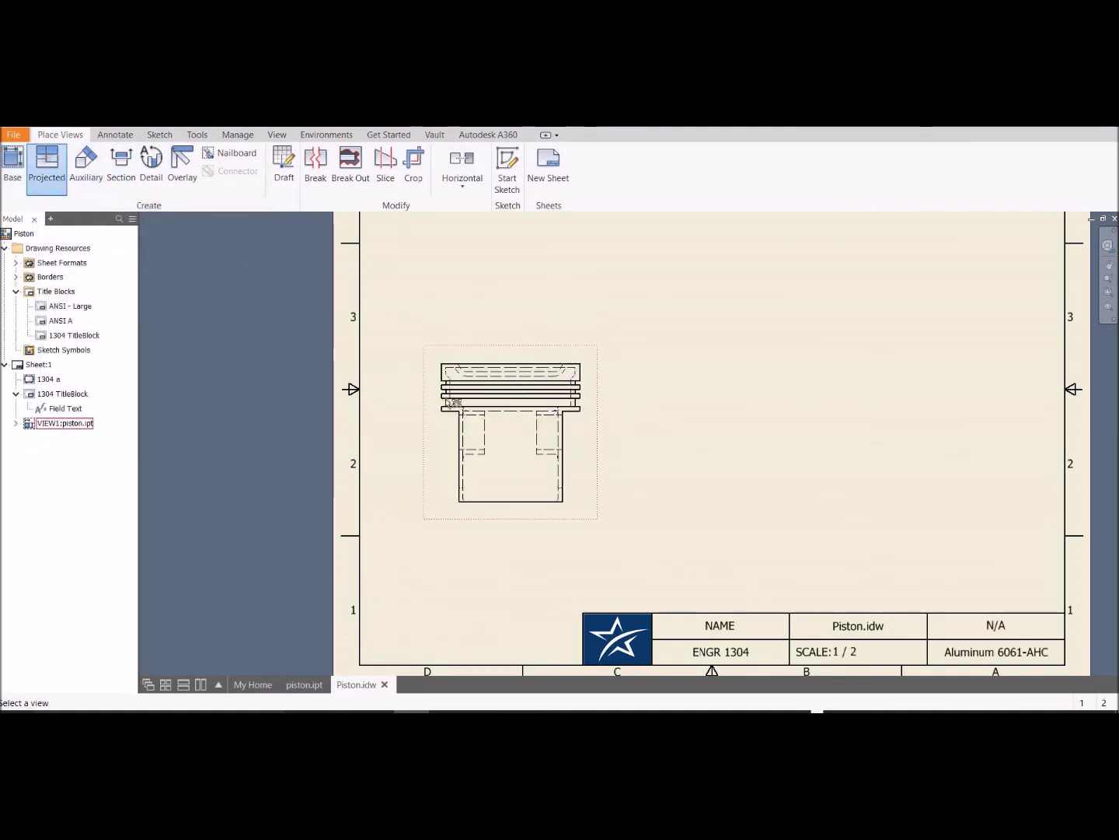
{"action": "left_click", "coordinate": [520, 443]}
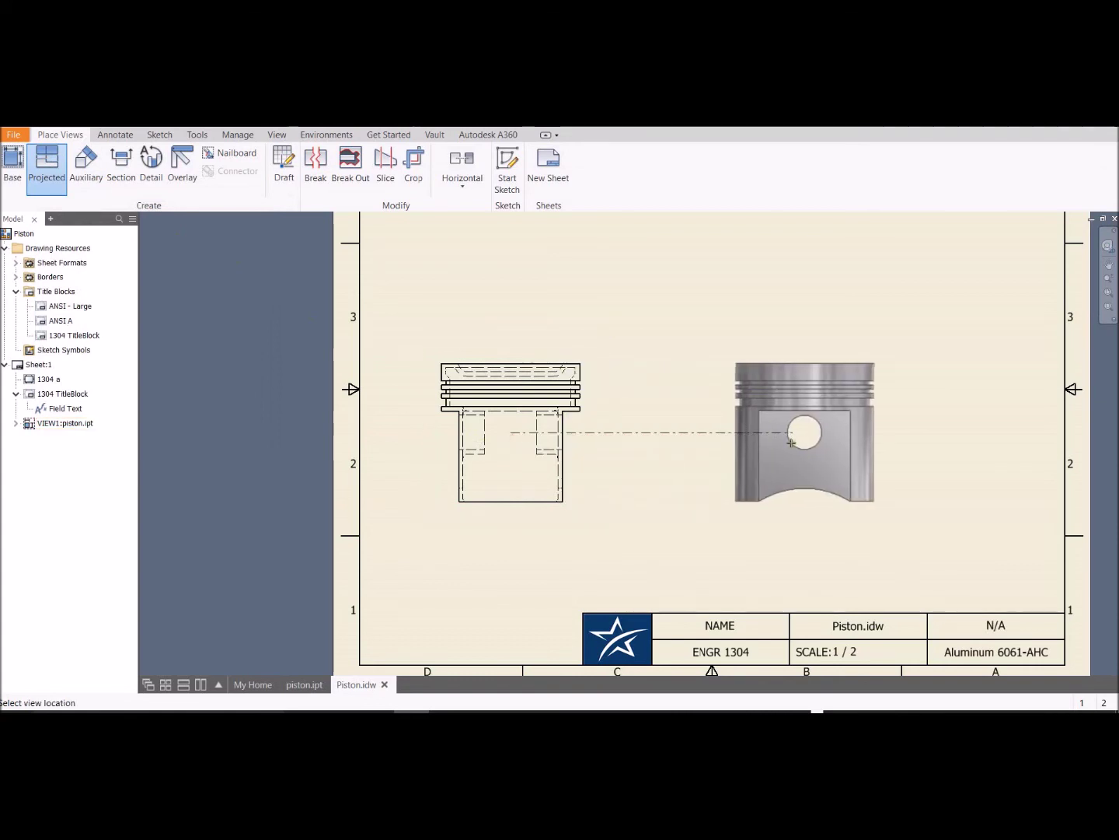
{"action": "left_click", "coordinate": [794, 443]}
{"action": "scroll", "coordinate": [712, 430], "scroll_direction": "down", "scroll_amount": 3}
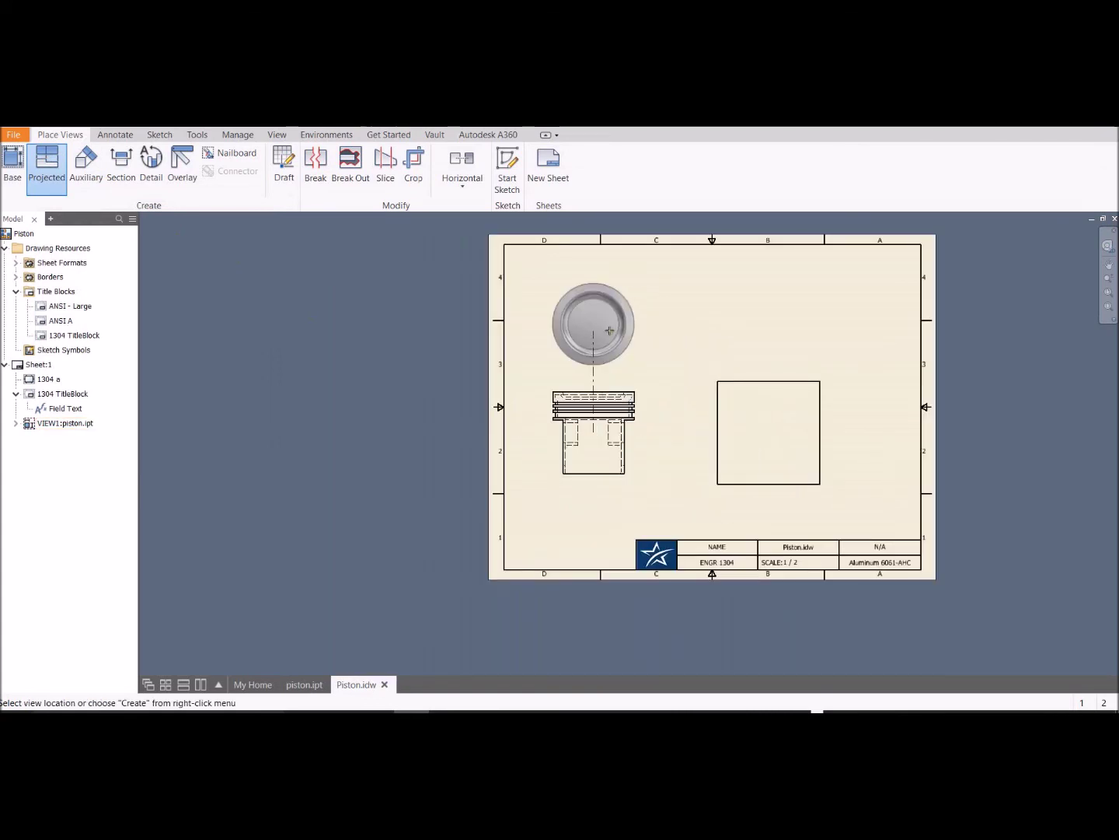
{"action": "left_click", "coordinate": [593, 302]}
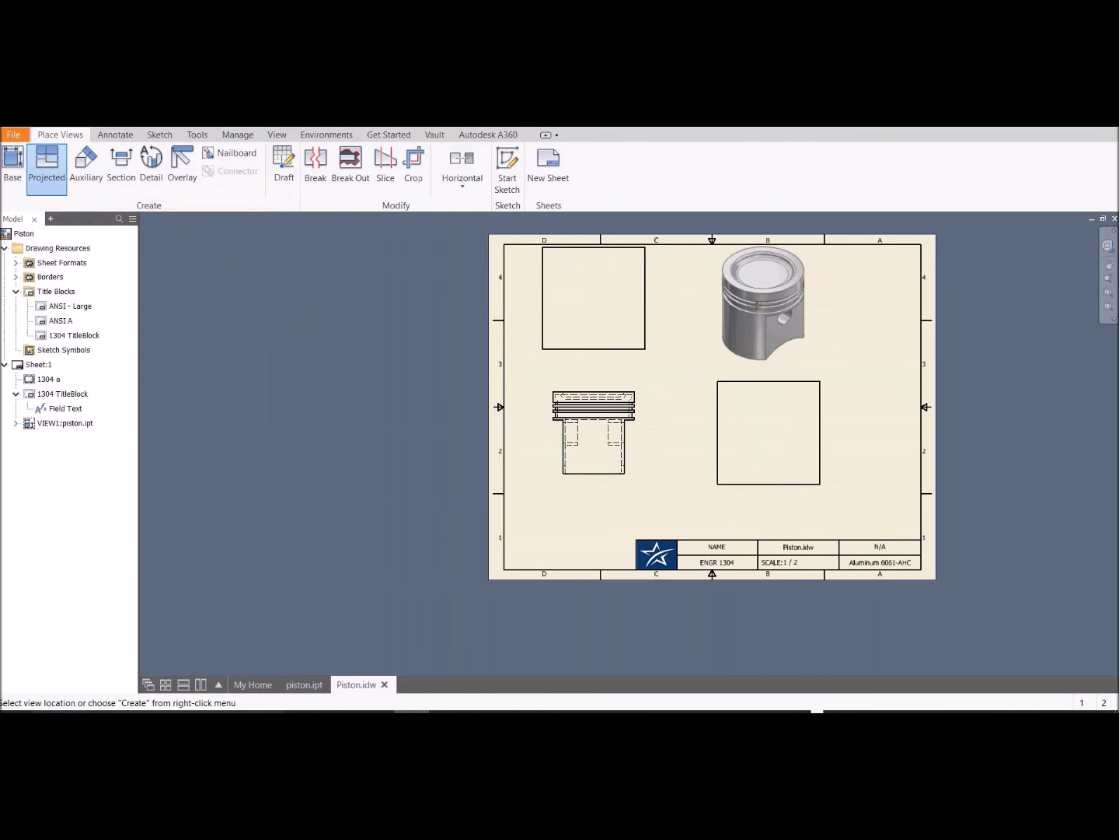
{"action": "left_click", "coordinate": [763, 309]}
{"action": "right_click", "coordinate": [762, 308]}
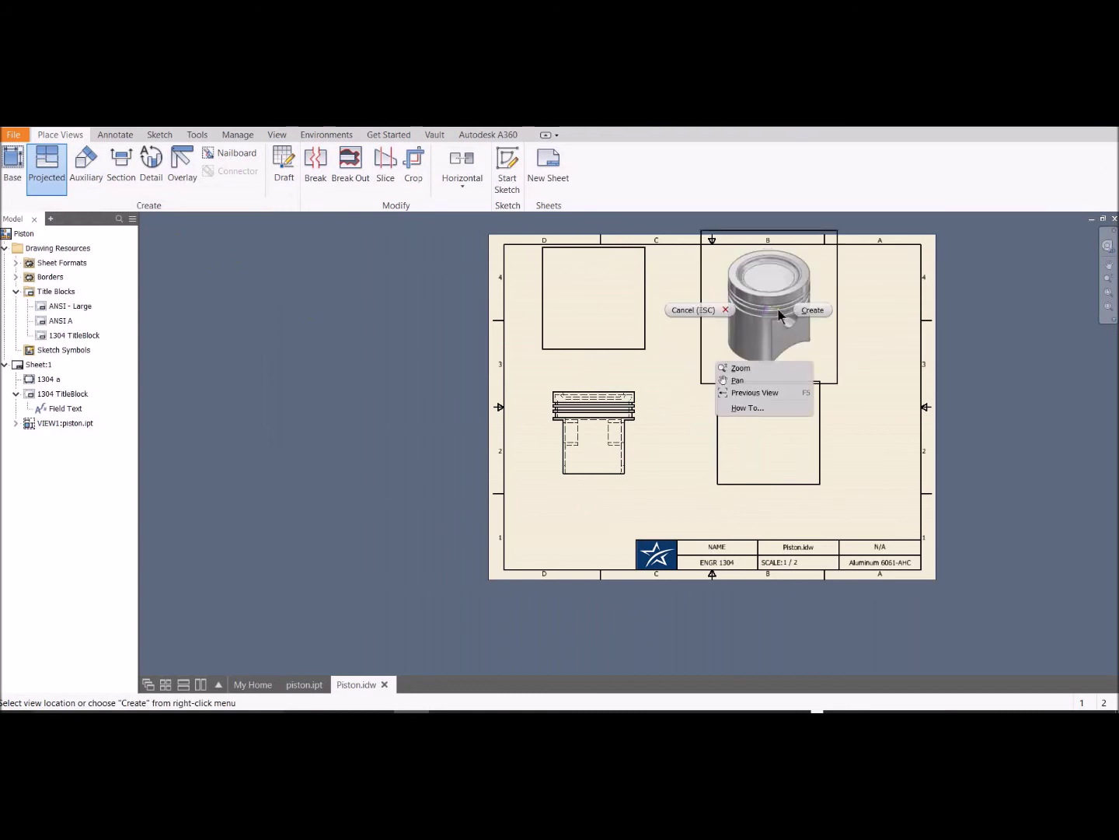
{"action": "left_click", "coordinate": [813, 311]}
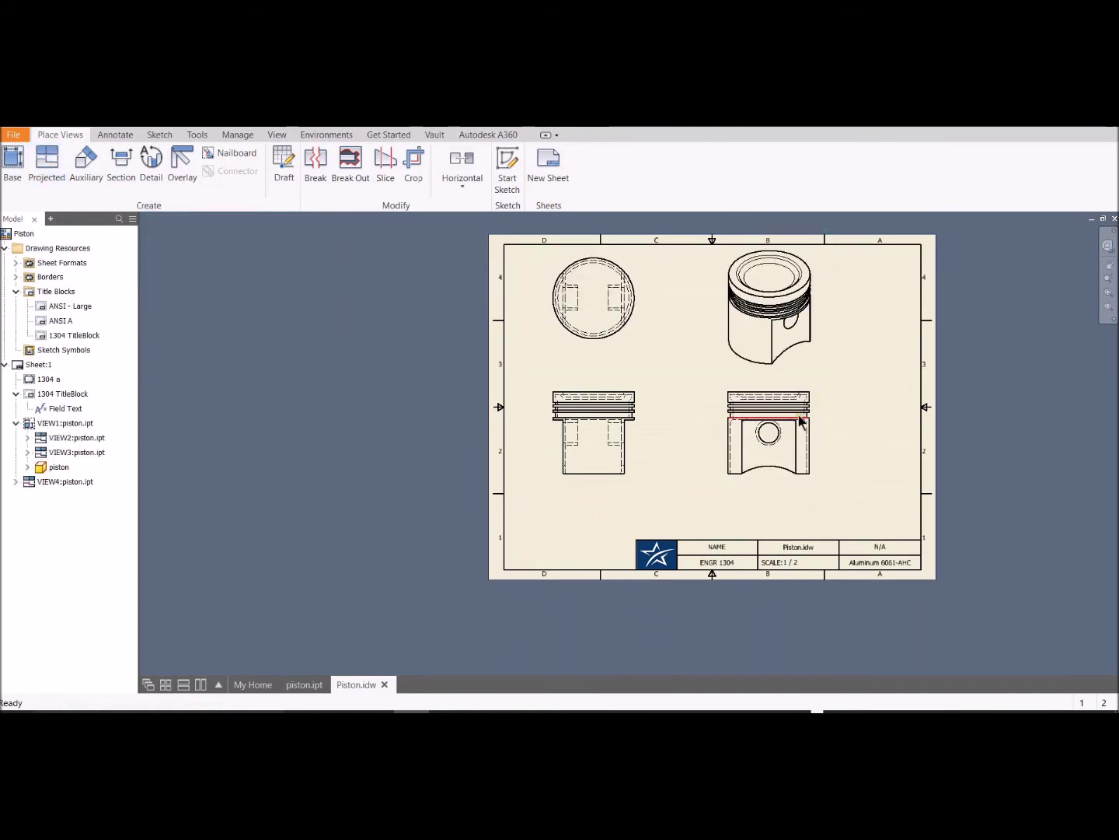
Step: Shift the side view slightly away from the front view and lower the front view to just above the title block's level
{"action": "left_click", "coordinate": [778, 488]}
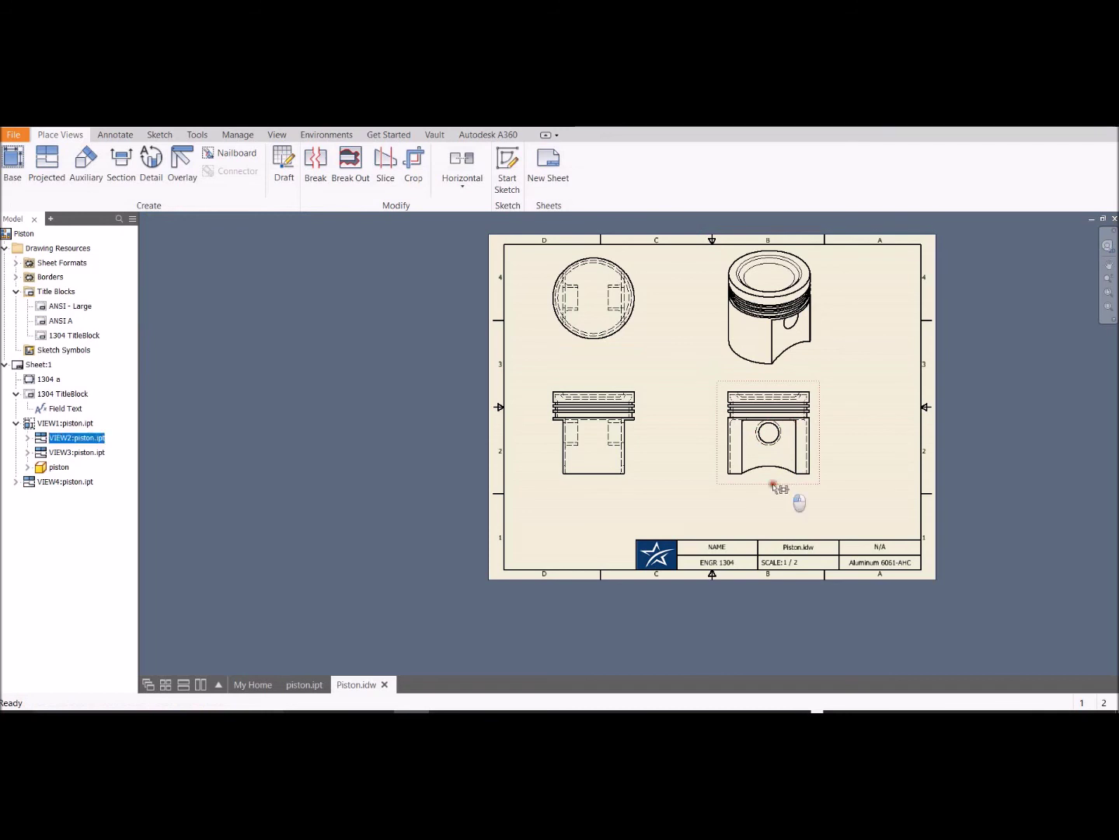
{"action": "left_click", "coordinate": [780, 508]}
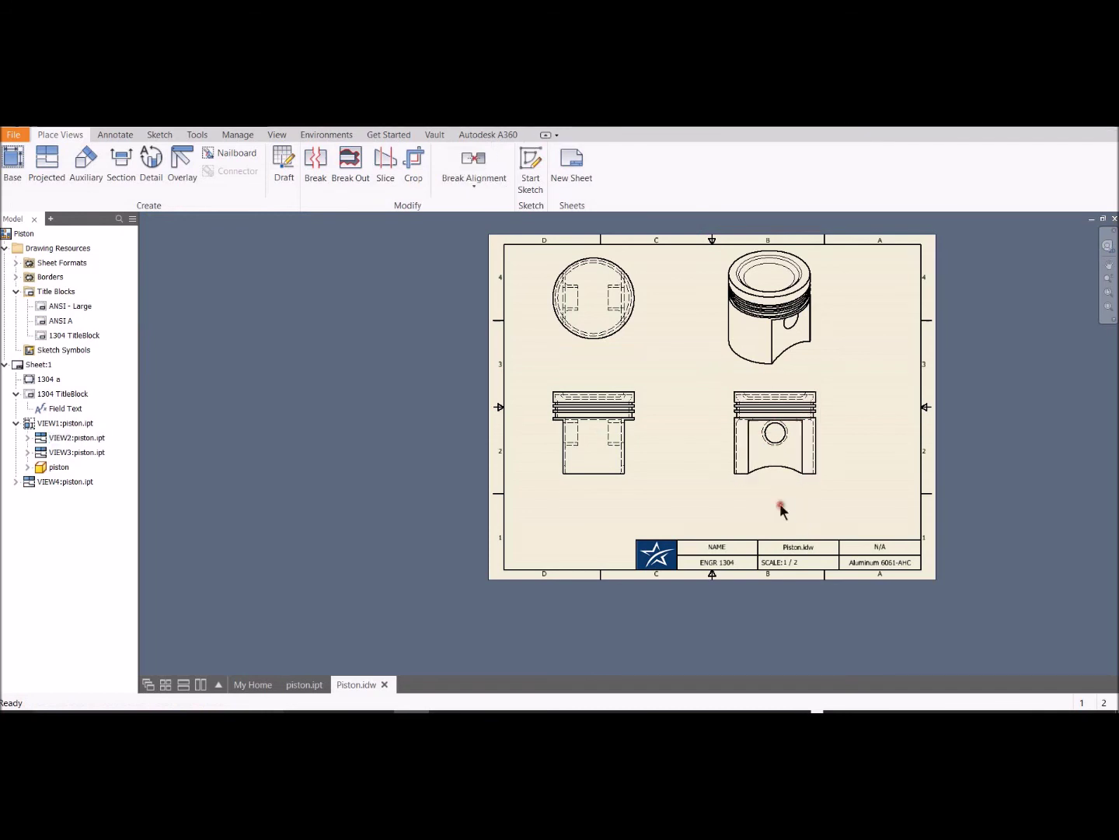
{"action": "left_click", "coordinate": [592, 449]}
{"action": "left_click_drag", "start_coordinate": [595, 483], "coordinate": [592, 525]}
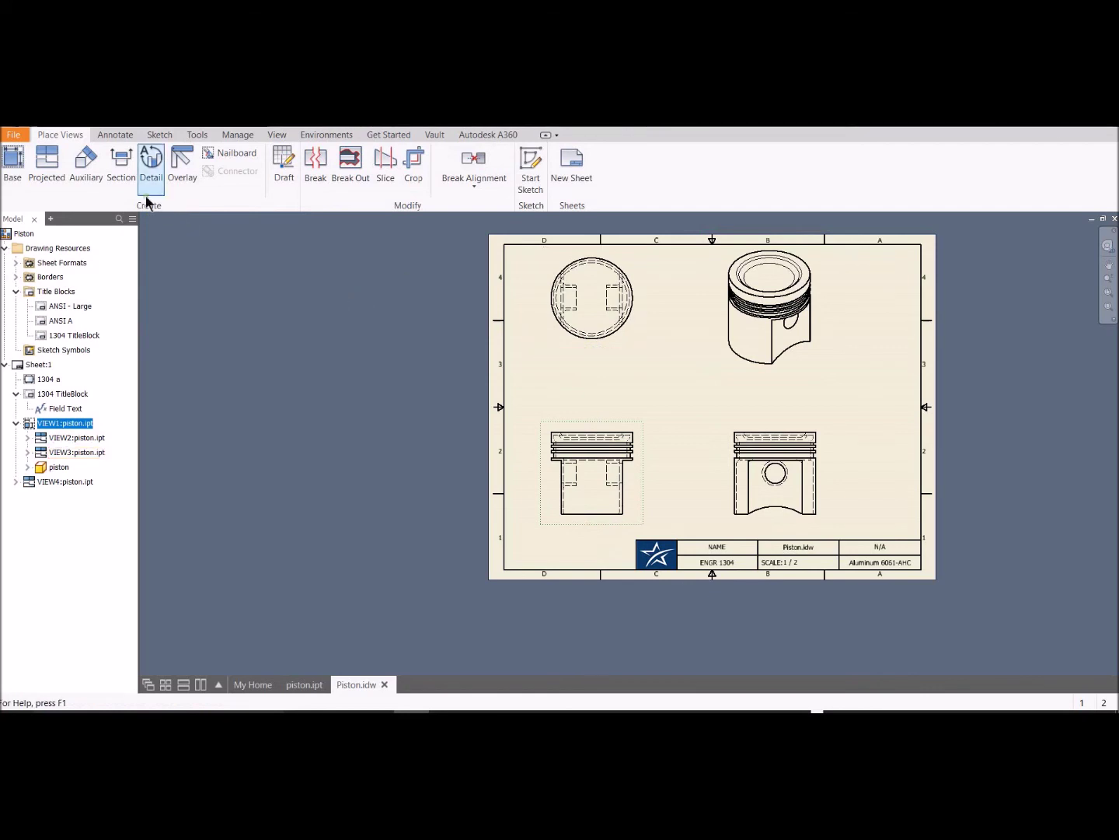
Step: Create a full section view of the top view along its horizontal diameter at 1 / 2 scale, placed between the top and front views
{"action": "key", "text": "Home"}
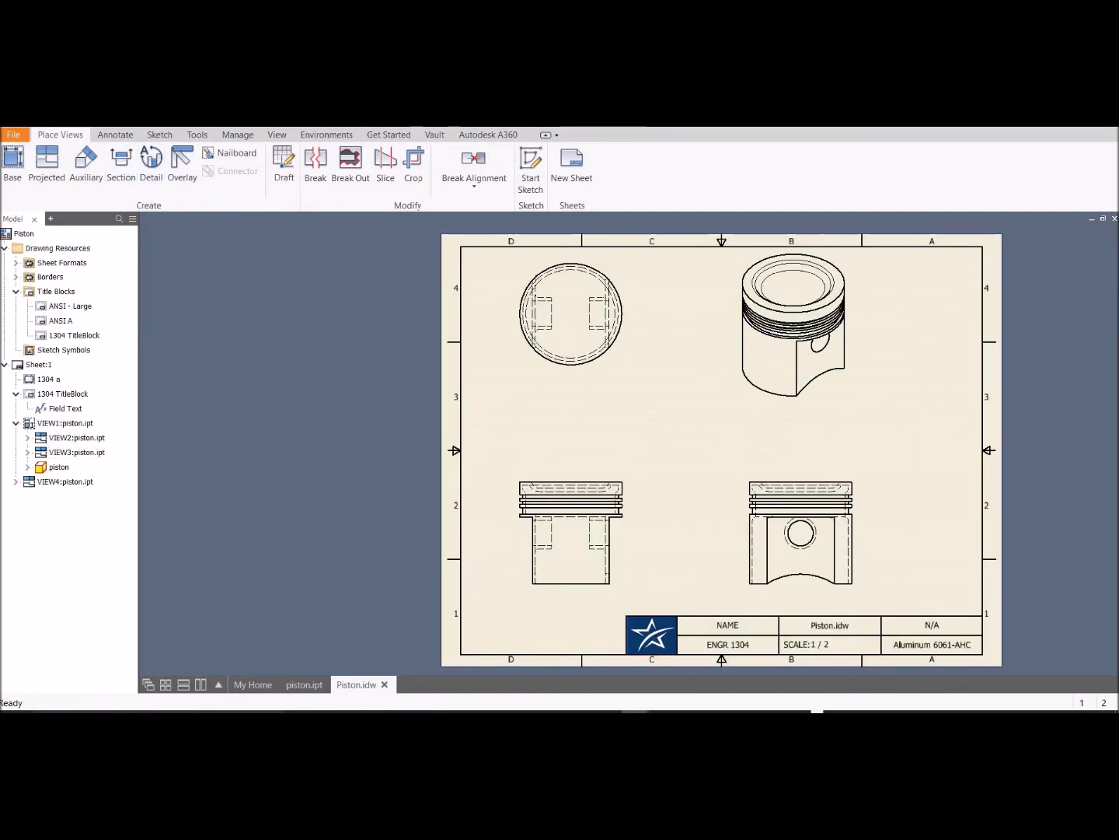
{"action": "left_click", "coordinate": [114, 162]}
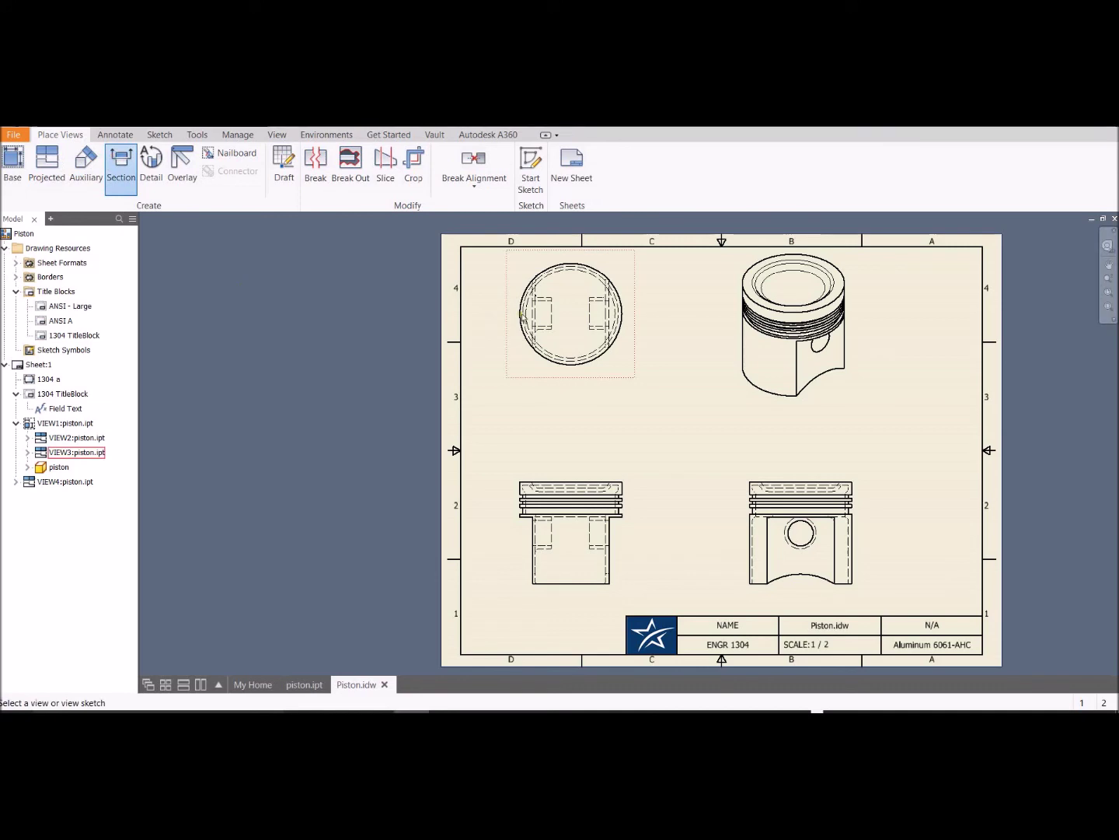
{"action": "left_click", "coordinate": [523, 315]}
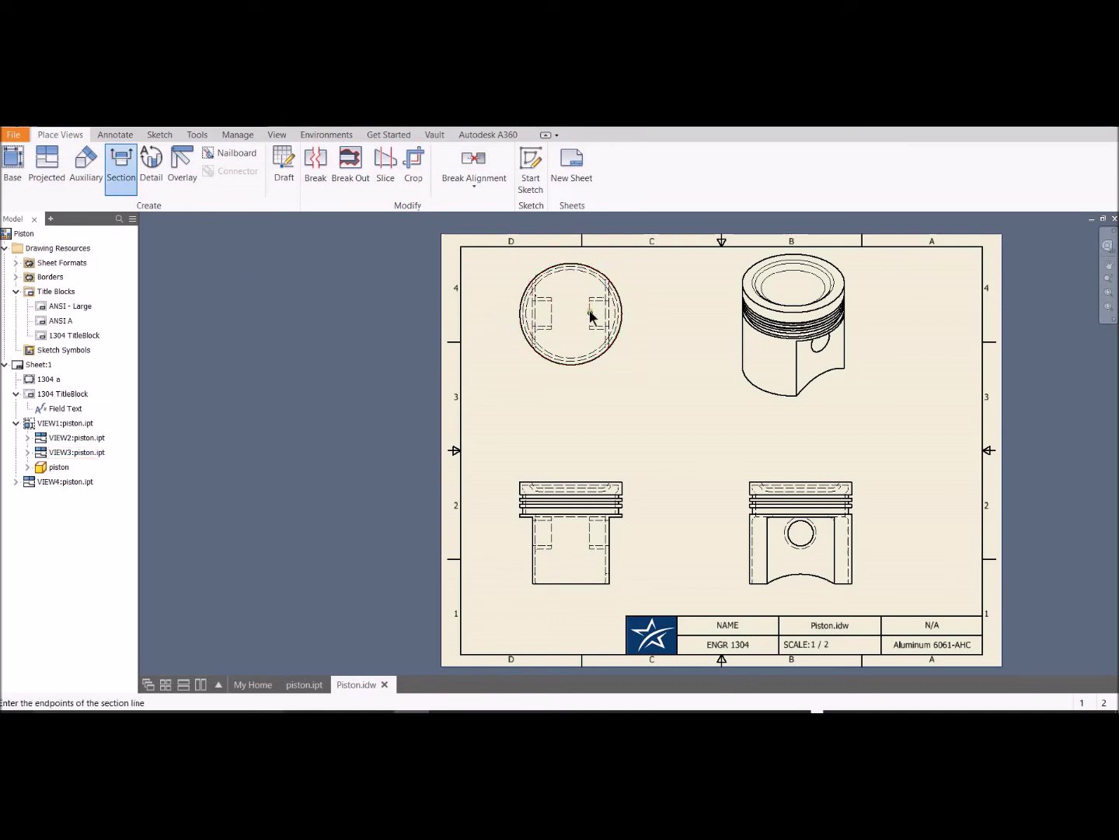
{"action": "left_click", "coordinate": [519, 313]}
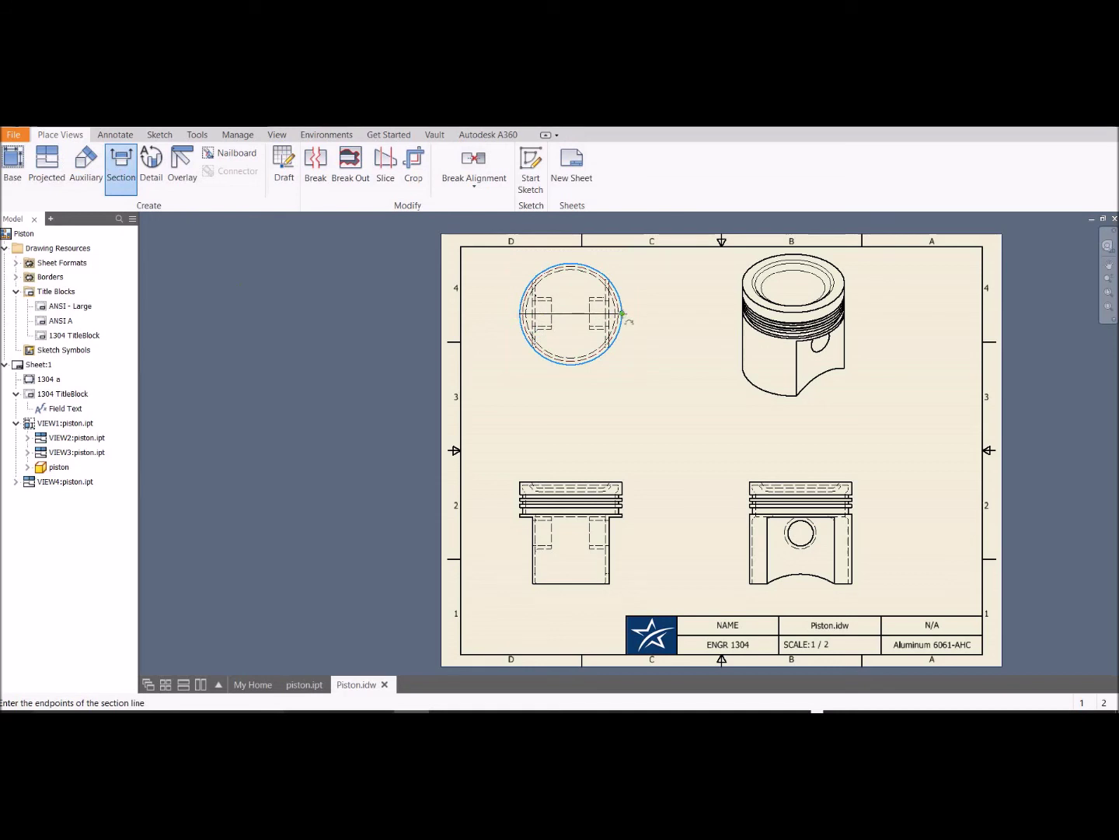
{"action": "left_click", "coordinate": [621, 312]}
{"action": "right_click", "coordinate": [630, 341]}
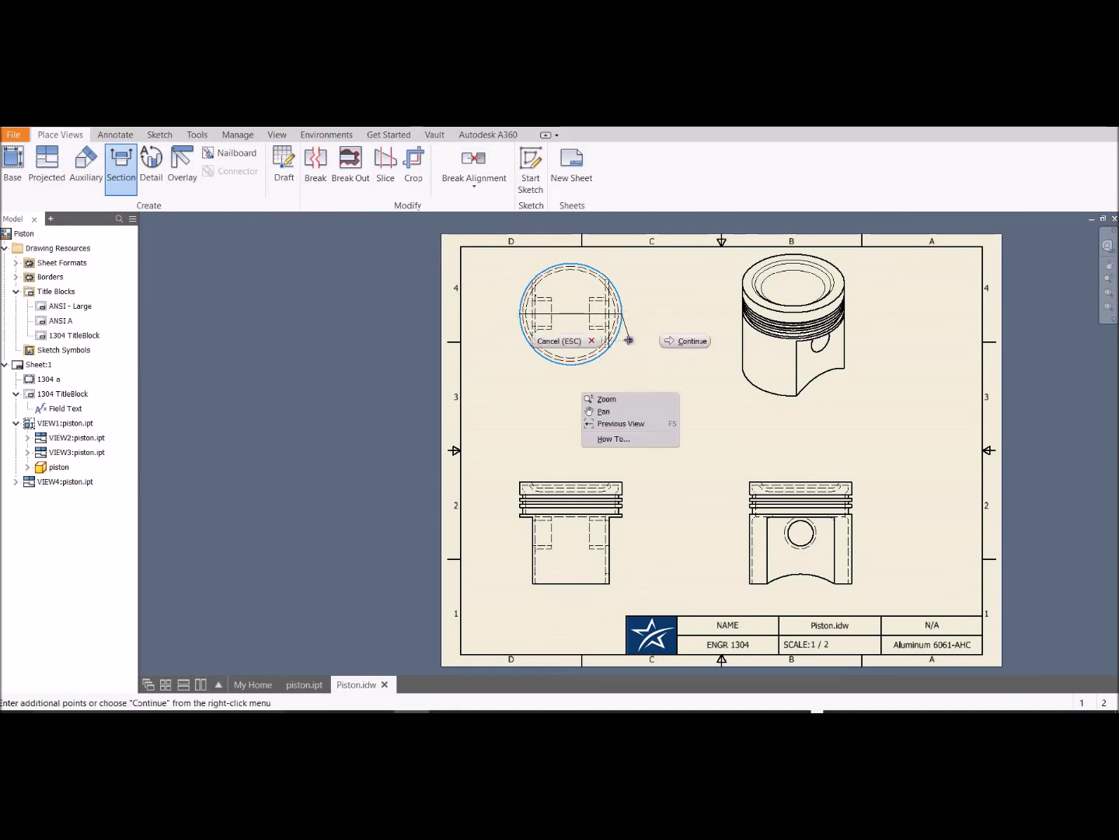
{"action": "left_click", "coordinate": [679, 341]}
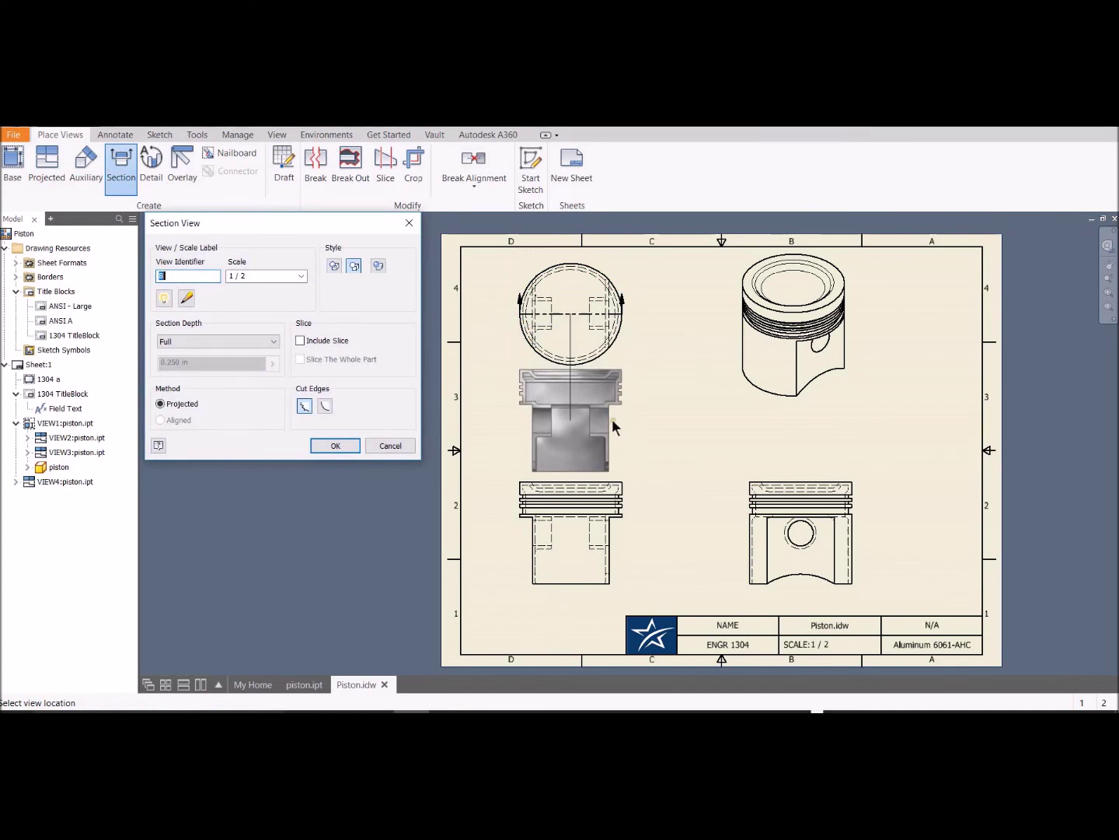
{"action": "left_click", "coordinate": [612, 417]}
{"action": "right_click", "coordinate": [611, 418]}
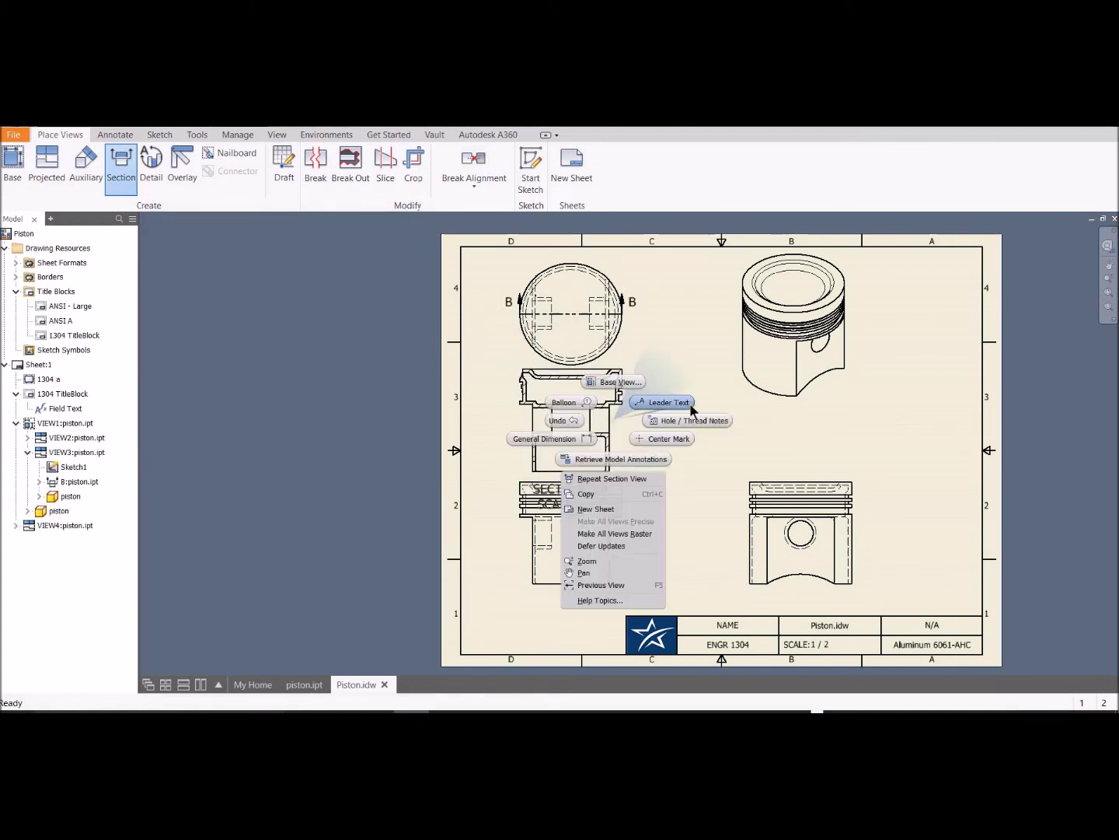
{"action": "key", "text": "Escape"}
Step: Lower the front view slightly and move the section view's label beside the section view
{"action": "scroll", "coordinate": [670, 387], "scroll_direction": "down", "scroll_amount": 2}
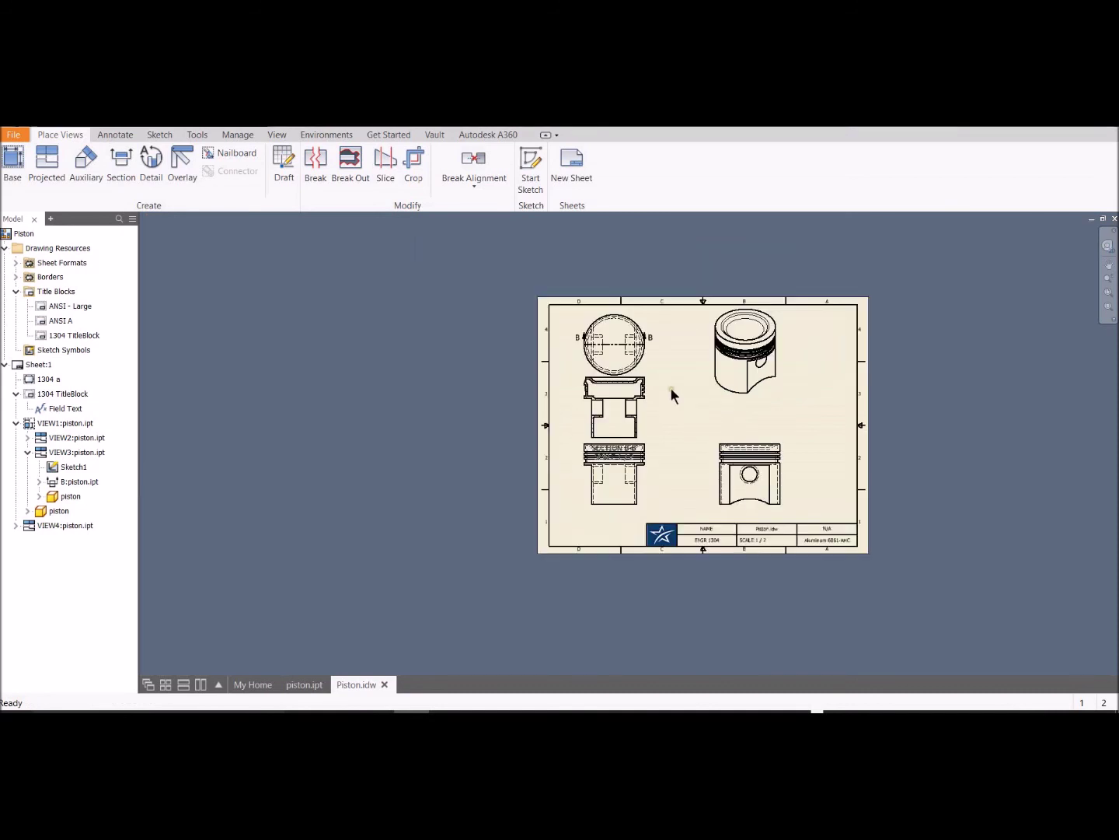
{"action": "scroll", "coordinate": [663, 399], "scroll_direction": "up", "scroll_amount": 3}
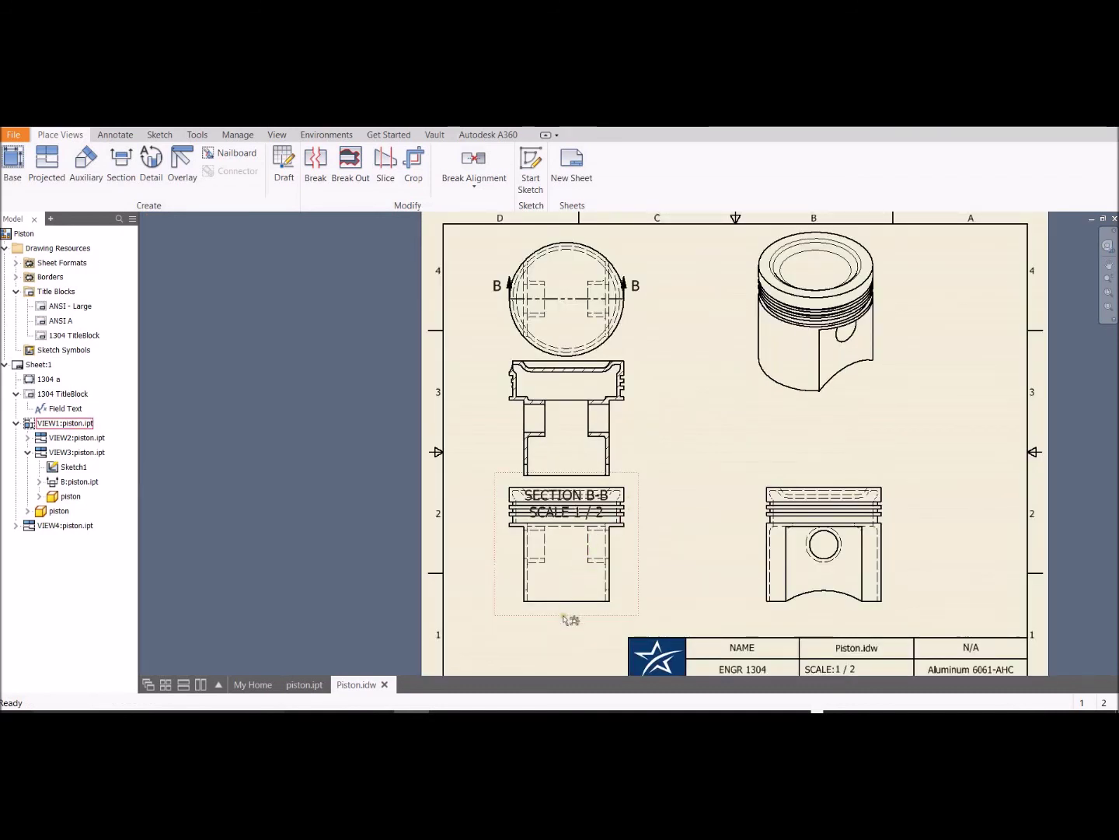
{"action": "left_click_drag", "start_coordinate": [563, 618], "coordinate": [561, 632]}
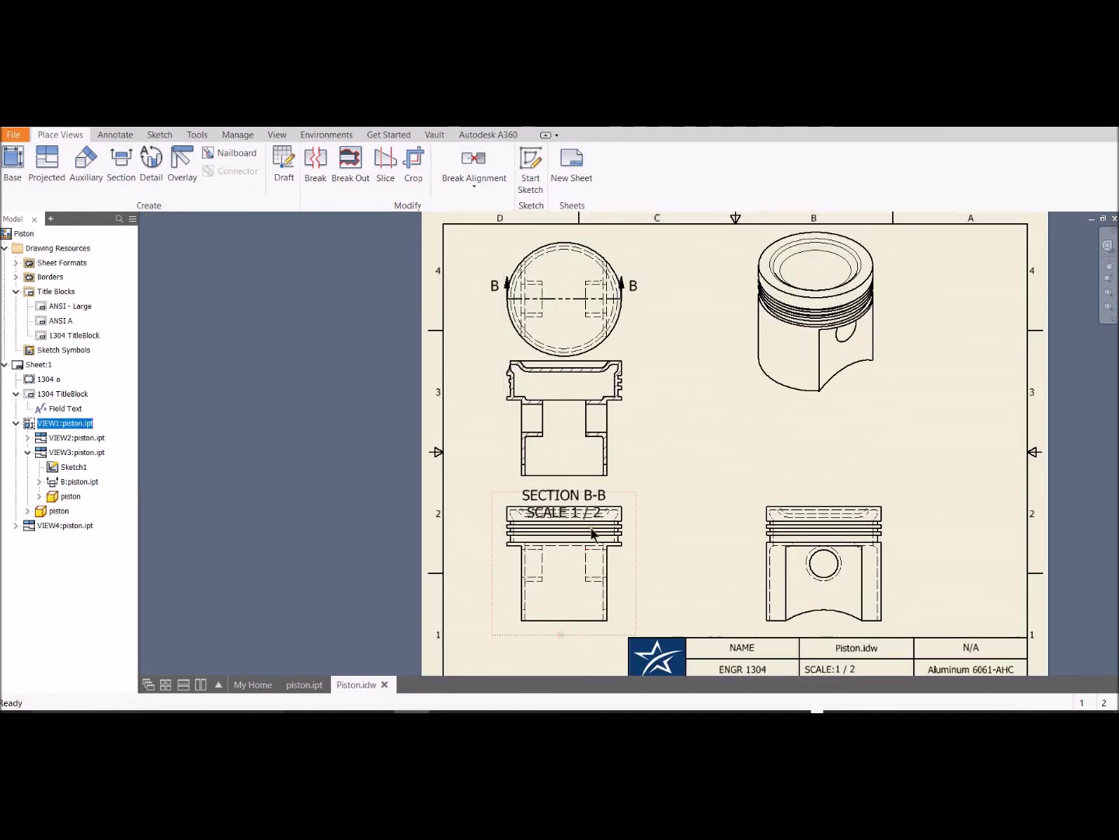
{"action": "left_click_drag", "start_coordinate": [573, 494], "coordinate": [665, 418]}
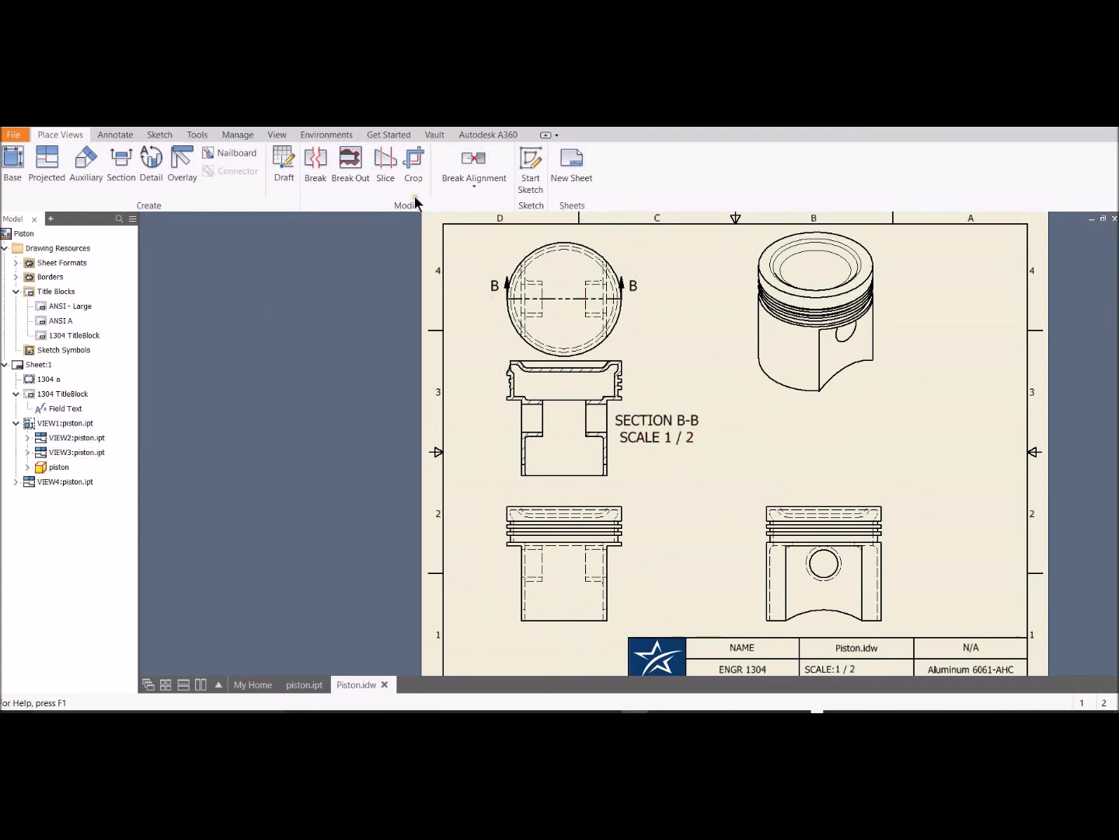
Step: Create a 1 : 1 detail view C of the front view's ring grooves with circular fence and smooth cutout, placed beside the front view
{"action": "left_click", "coordinate": [150, 159]}
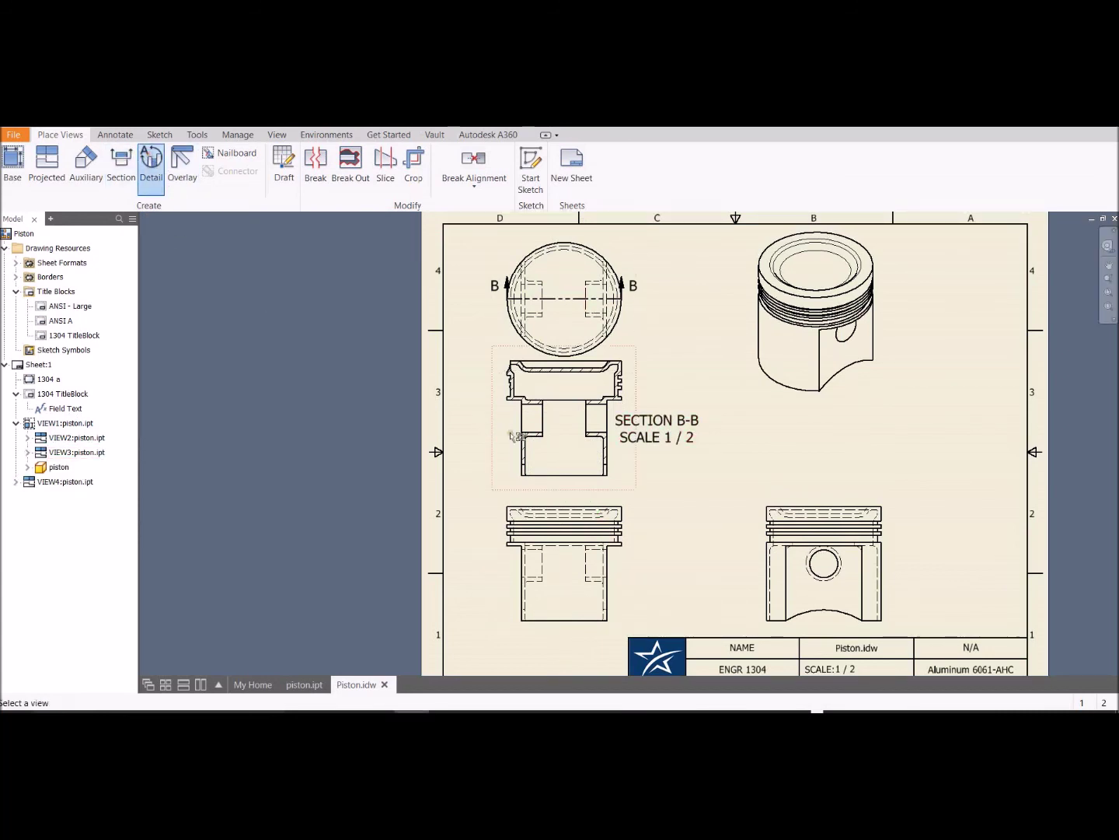
{"action": "left_click", "coordinate": [619, 536]}
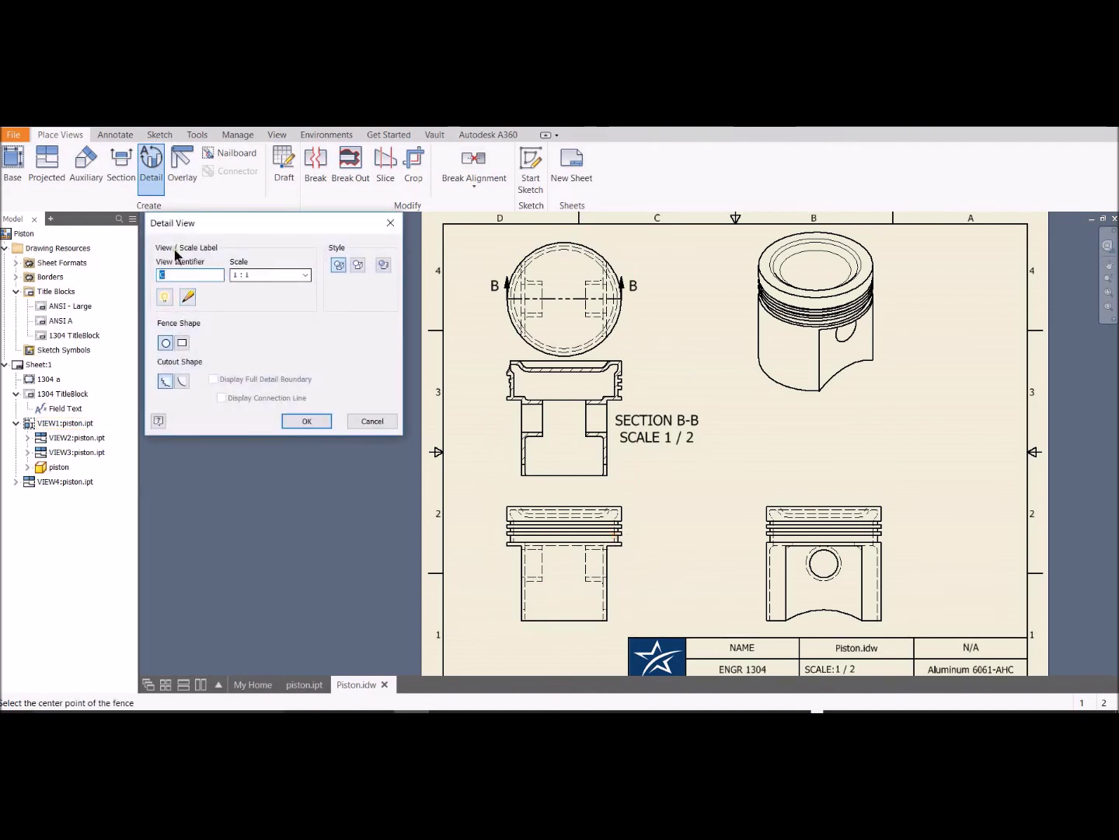
{"action": "left_click", "coordinate": [167, 342]}
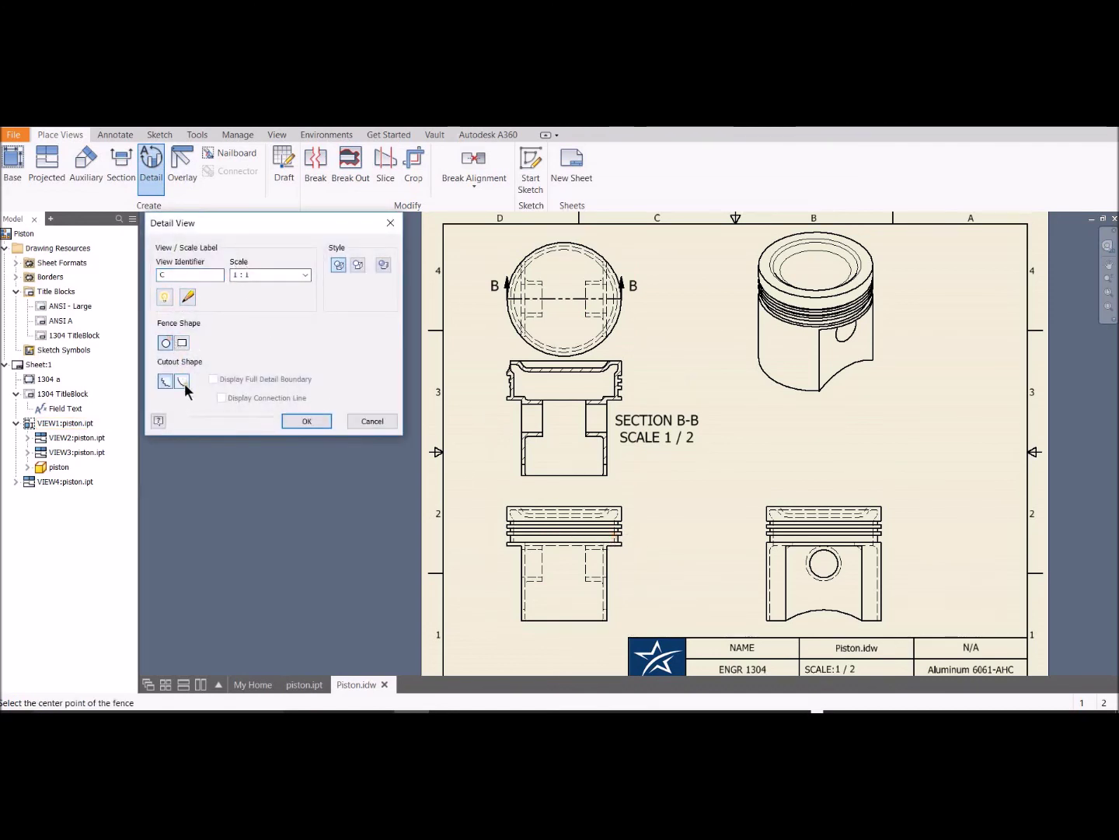
{"action": "left_click", "coordinate": [184, 384]}
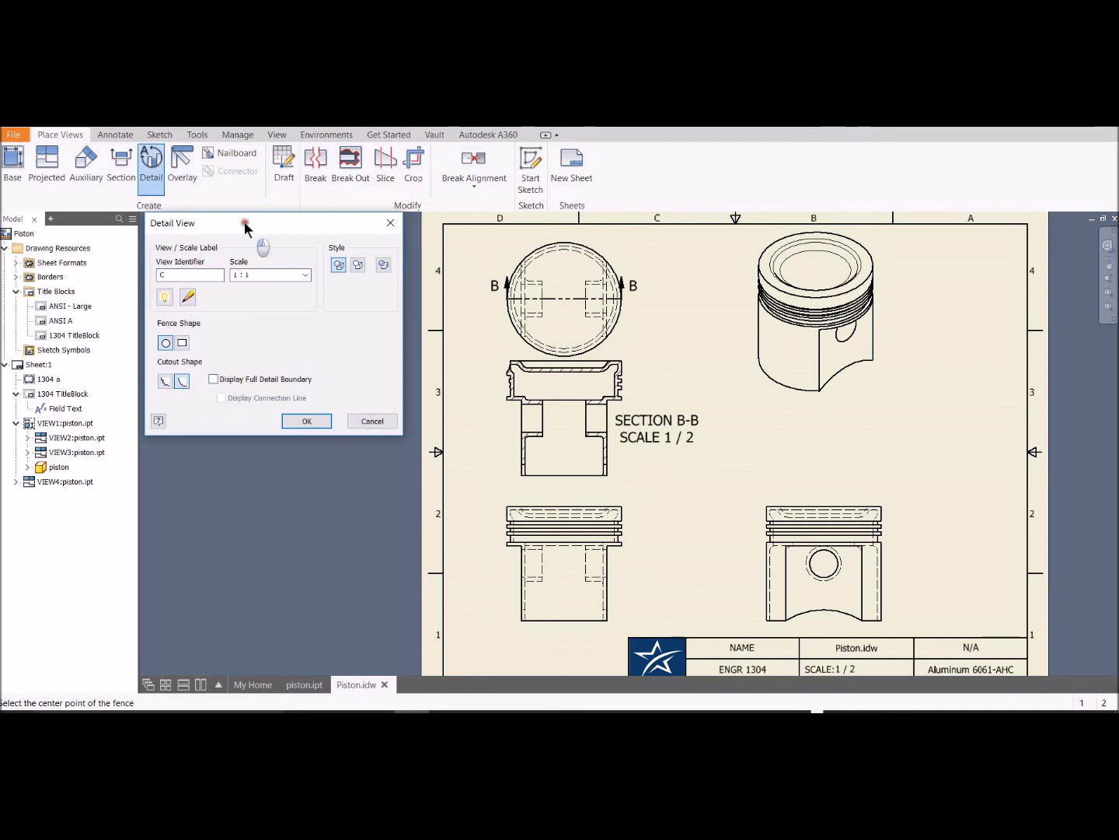
{"action": "left_click_drag", "start_coordinate": [248, 225], "coordinate": [283, 318]}
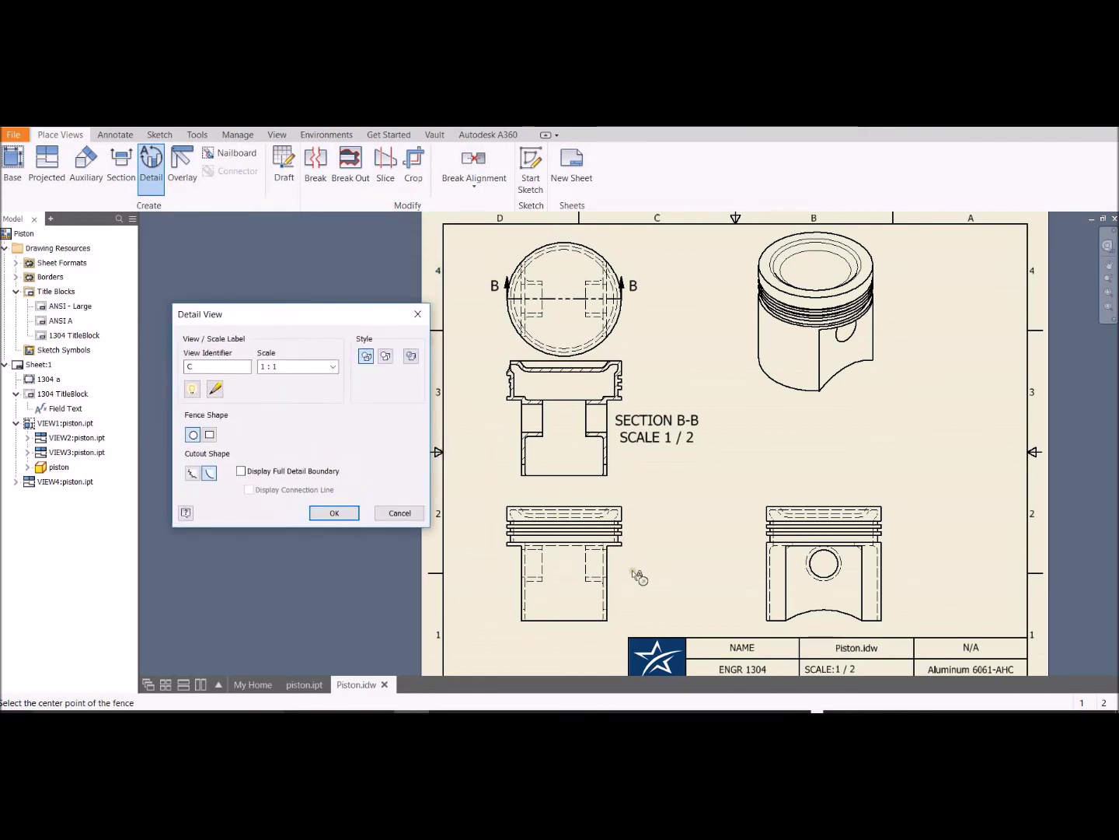
{"action": "left_click", "coordinate": [606, 532]}
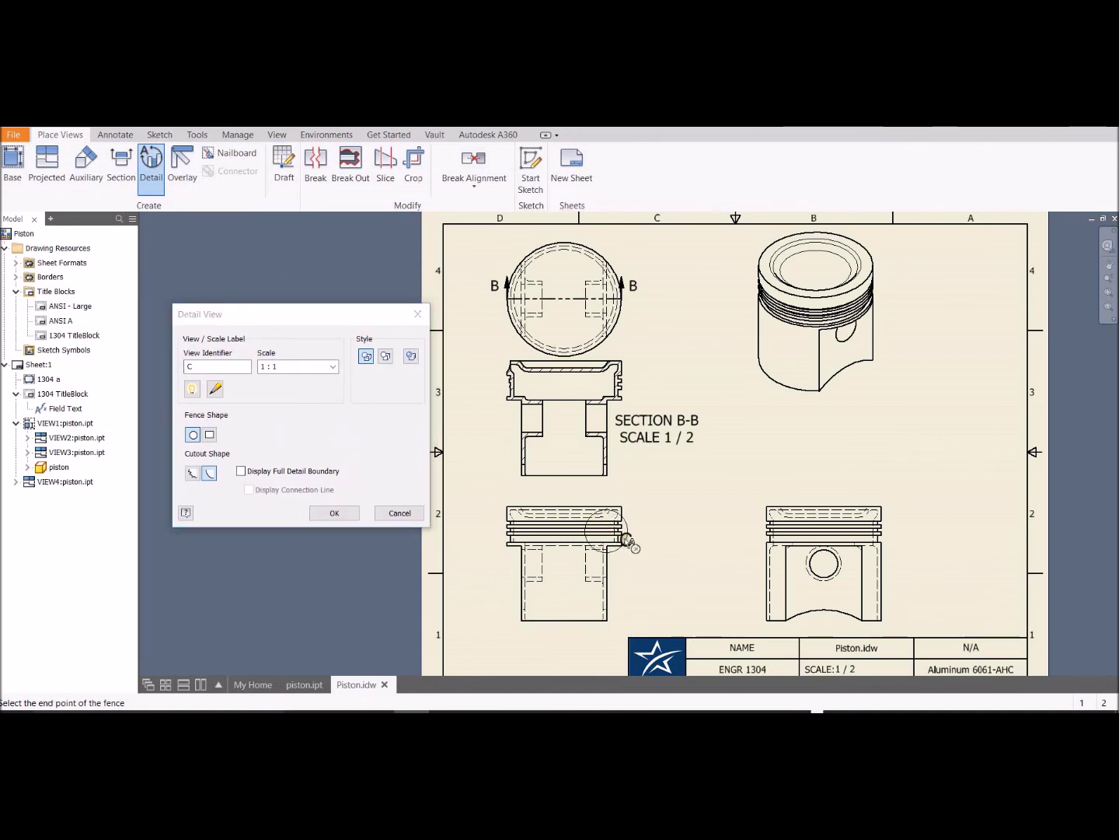
{"action": "left_click", "coordinate": [633, 538]}
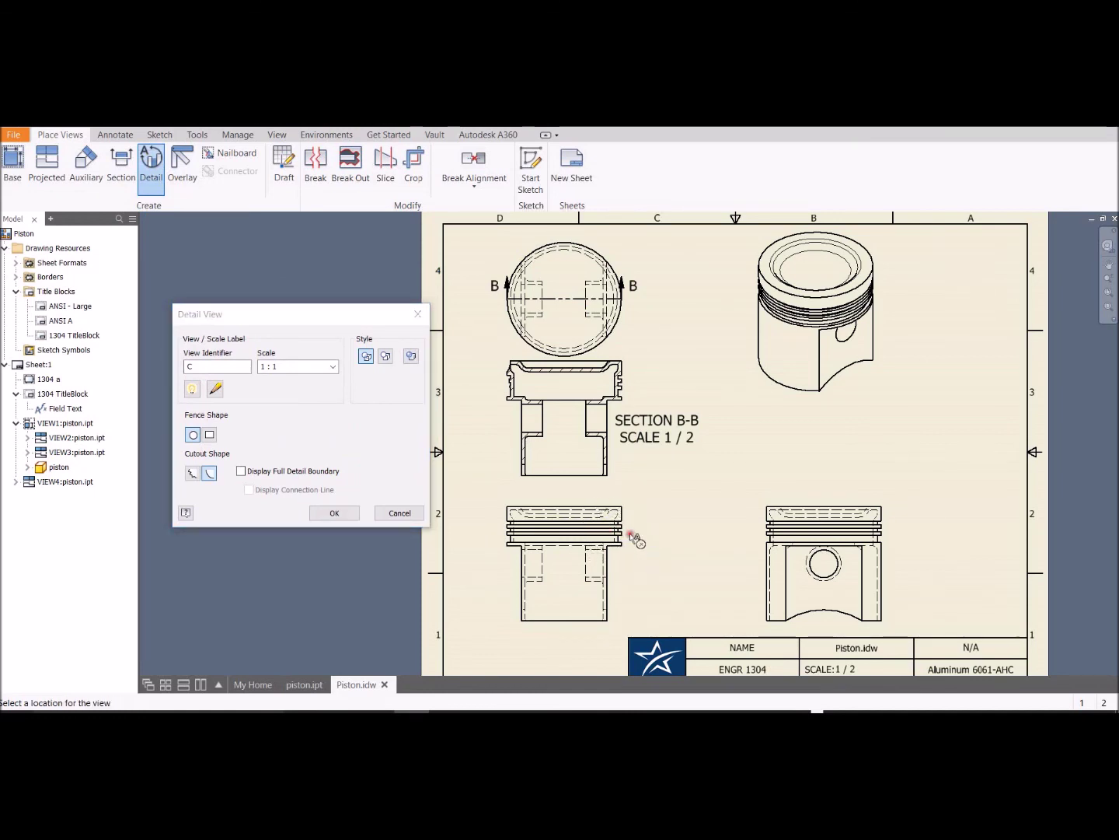
{"action": "left_click", "coordinate": [694, 555]}
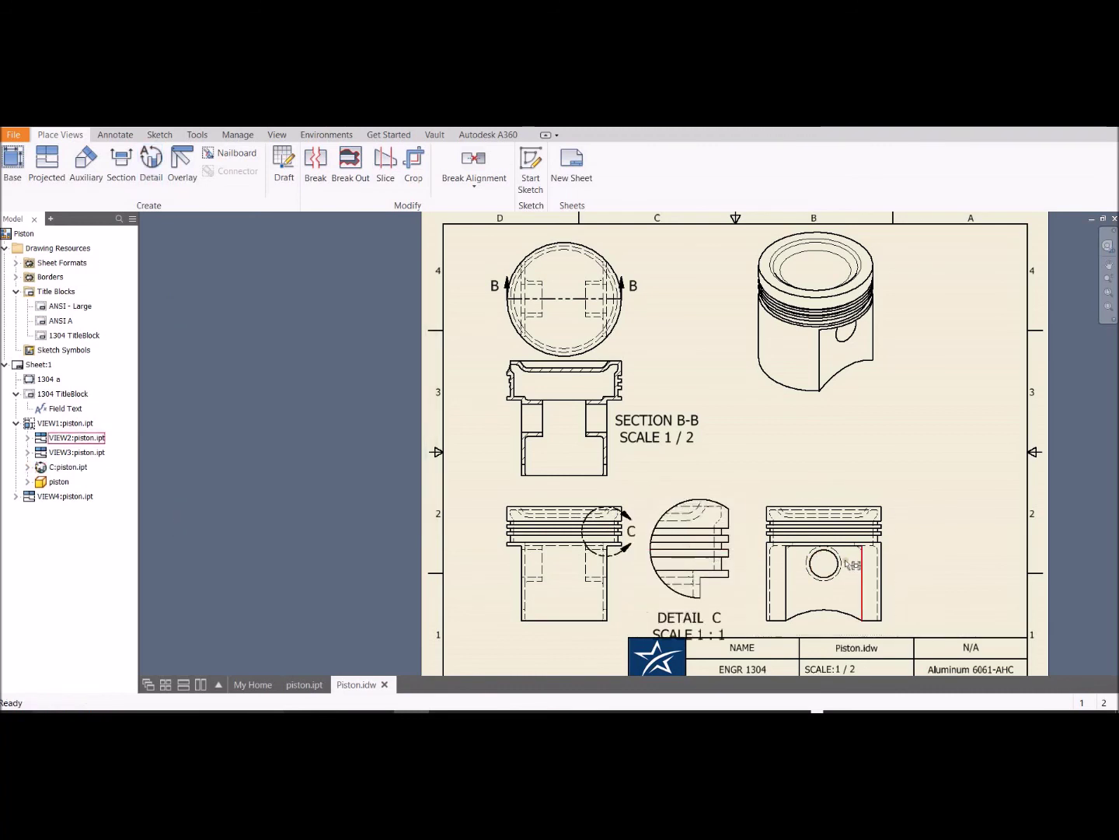
Step: Shift the side and isometric views toward the sheet's right border and move the detail label to the detail view's lower right
{"action": "left_click_drag", "start_coordinate": [901, 571], "coordinate": [985, 570]}
{"action": "left_click_drag", "start_coordinate": [873, 367], "coordinate": [949, 367]}
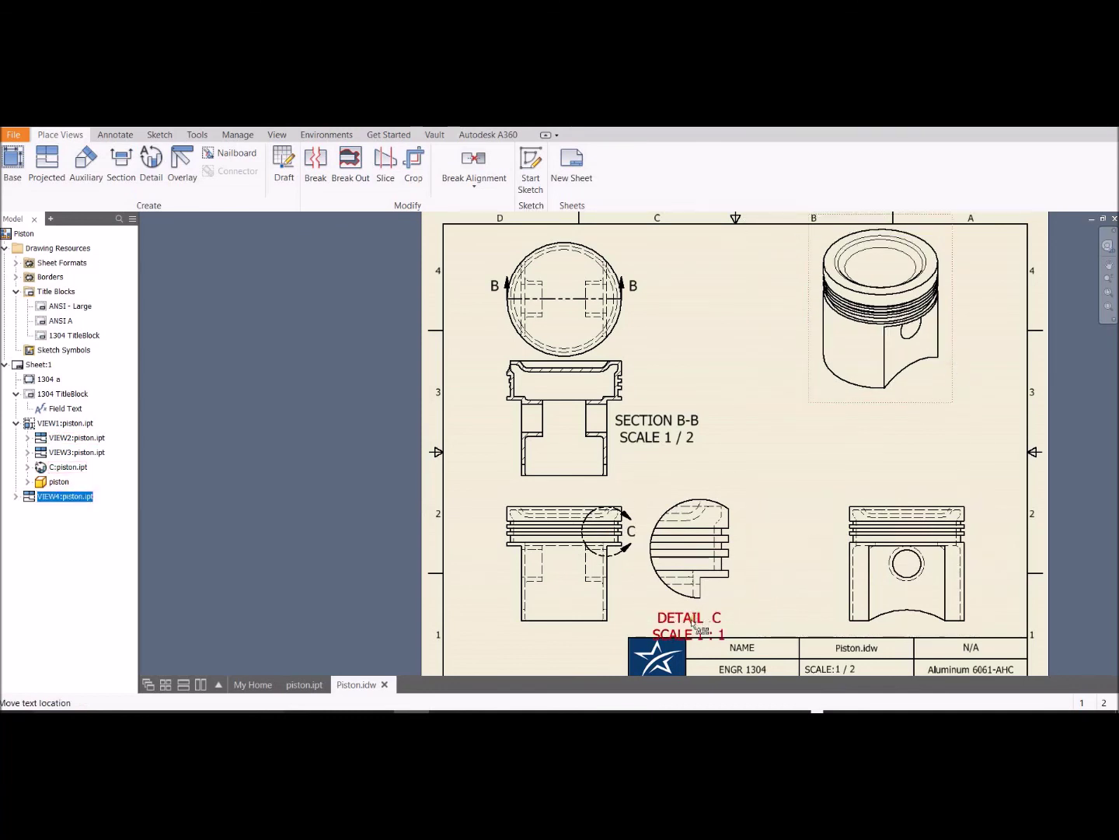
{"action": "left_click_drag", "start_coordinate": [701, 616], "coordinate": [767, 597]}
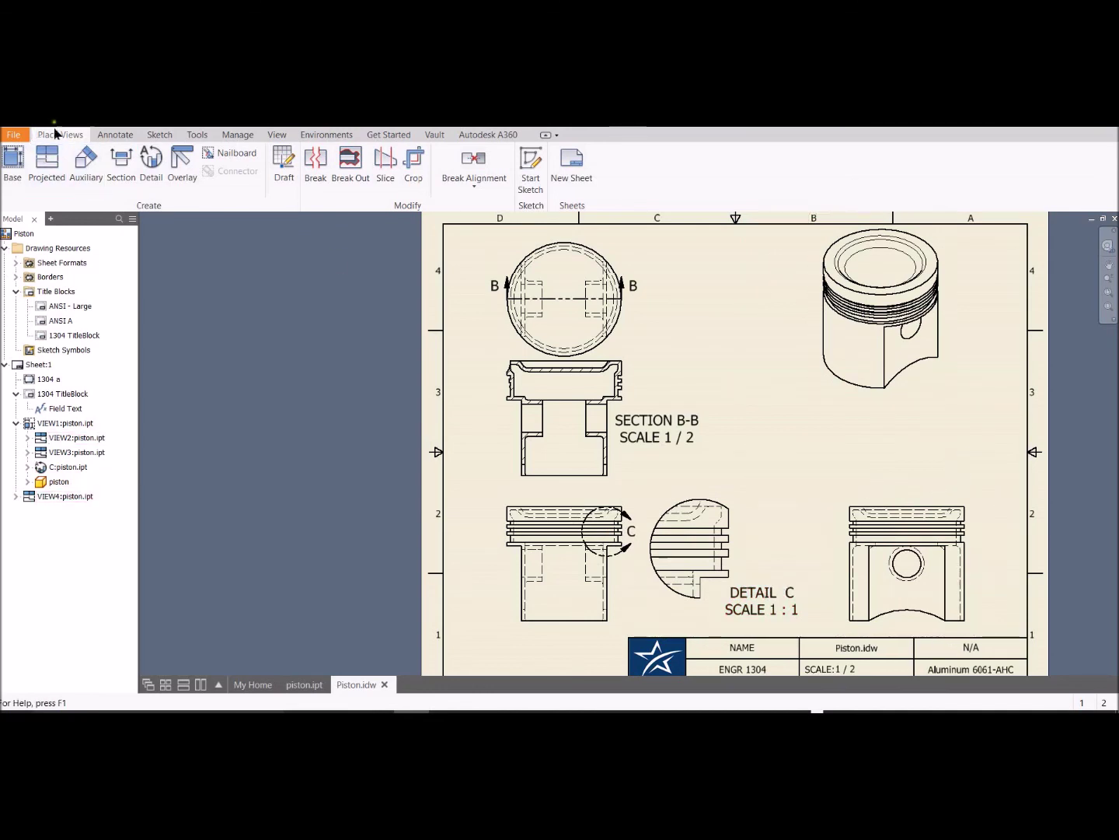
Step: Dimension the height of the piston skirt's left edge in the side view, keeping the Default tolerance method
{"action": "left_click", "coordinate": [116, 135]}
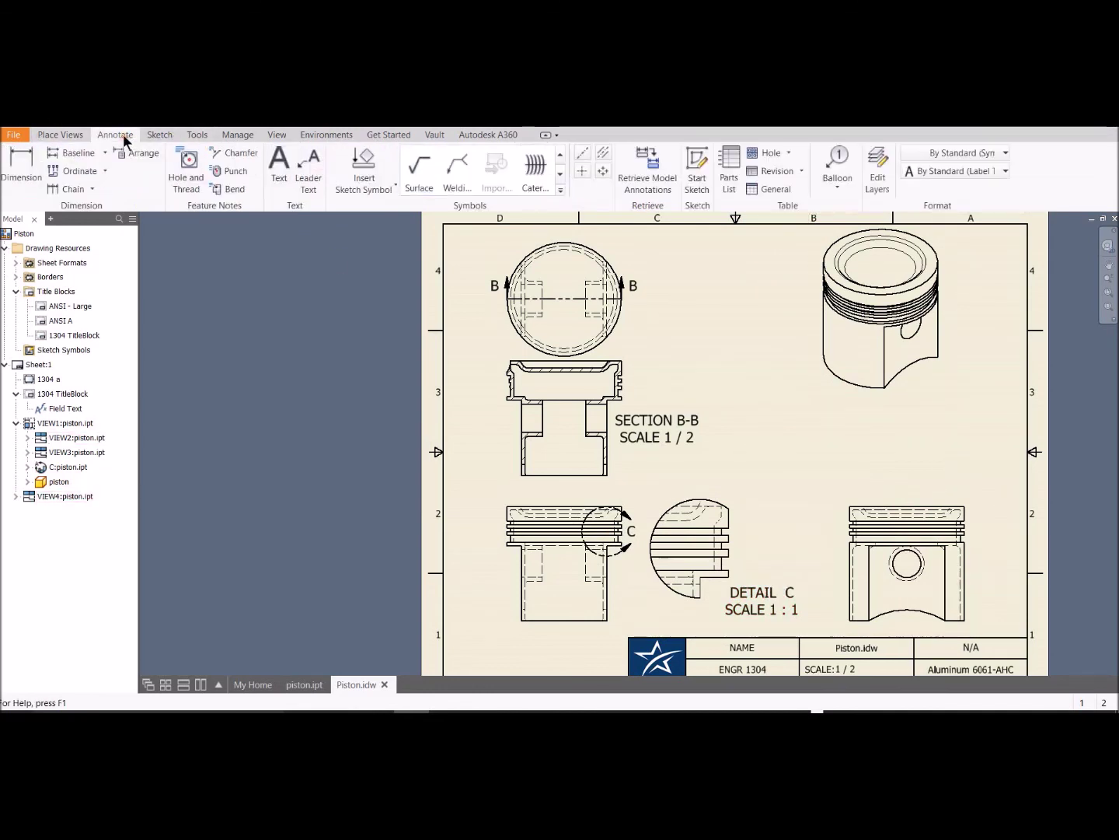
{"action": "left_click", "coordinate": [22, 162]}
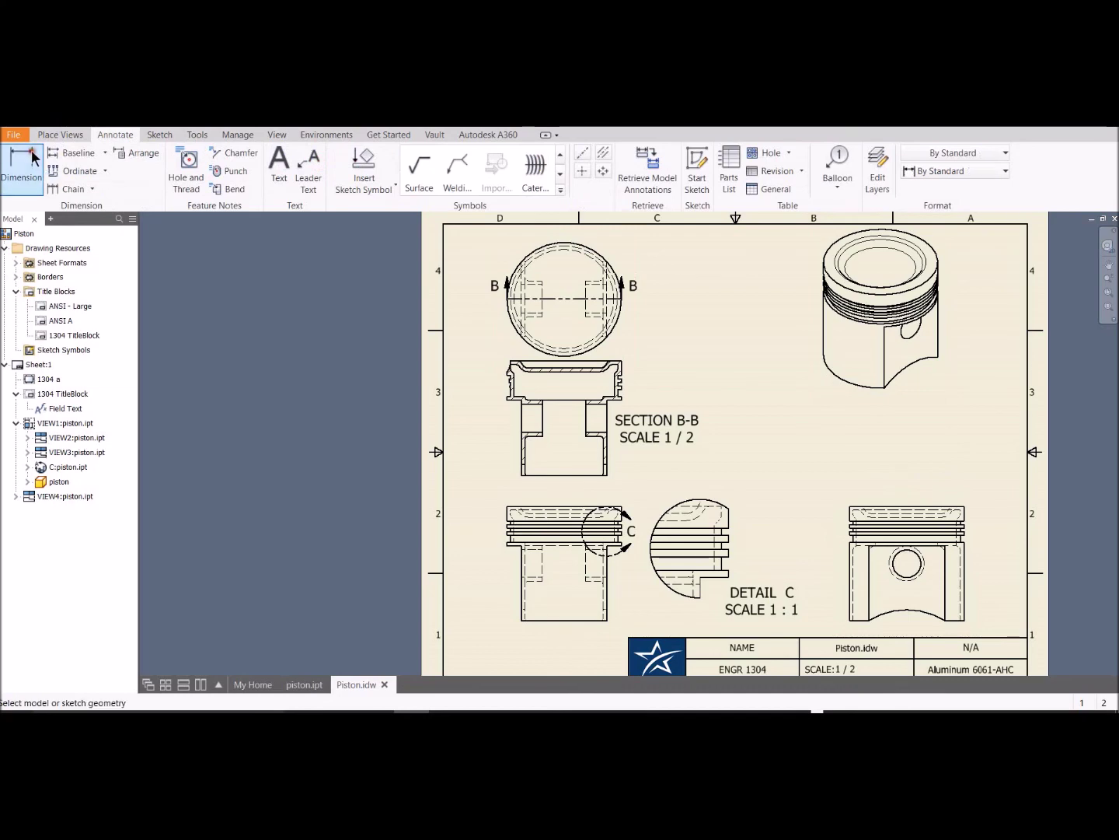
{"action": "scroll", "coordinate": [740, 565], "scroll_direction": "down", "scroll_amount": 3}
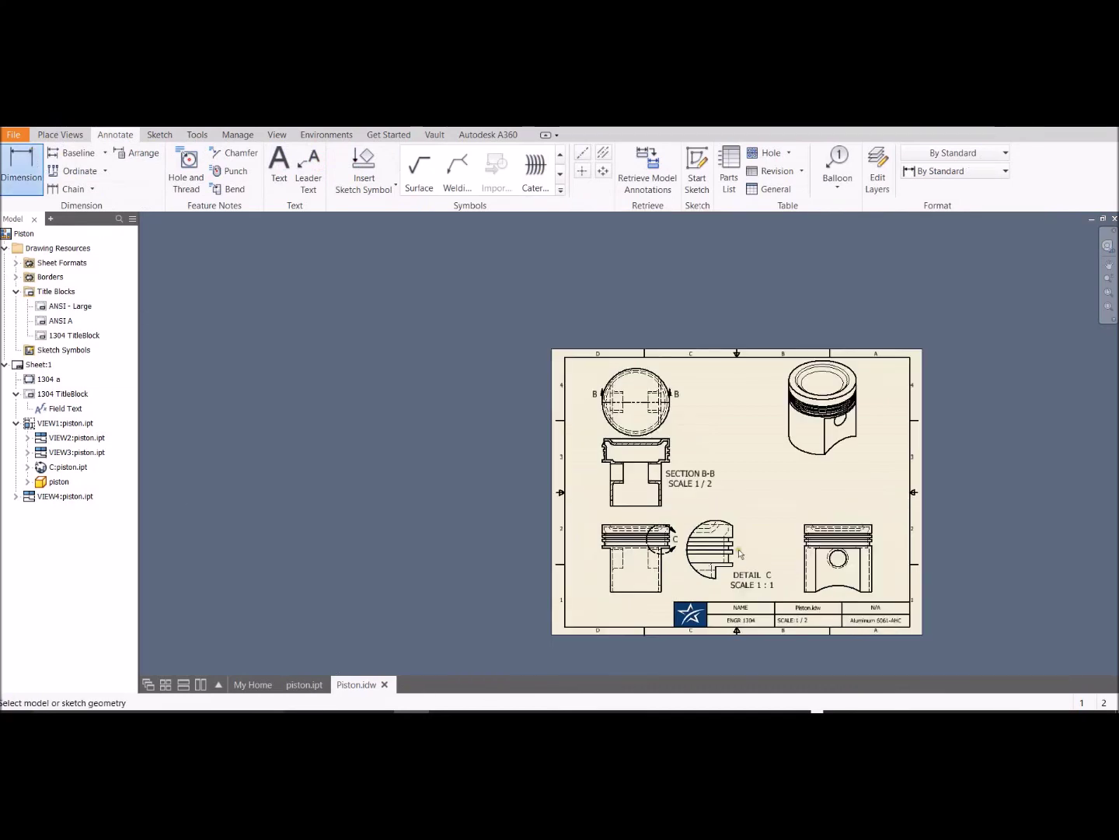
{"action": "scroll", "coordinate": [738, 560], "scroll_direction": "up", "scroll_amount": 5}
{"action": "scroll", "coordinate": [737, 557], "scroll_direction": "down", "scroll_amount": 1}
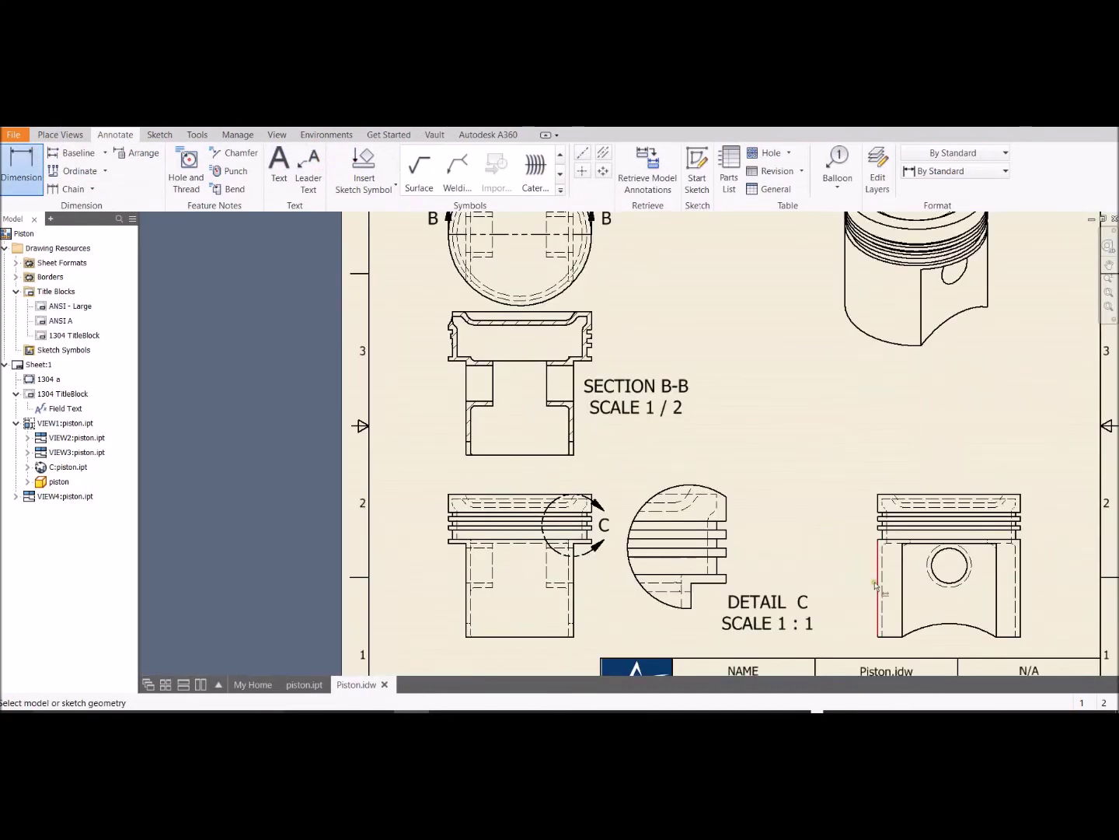
{"action": "left_click", "coordinate": [876, 584]}
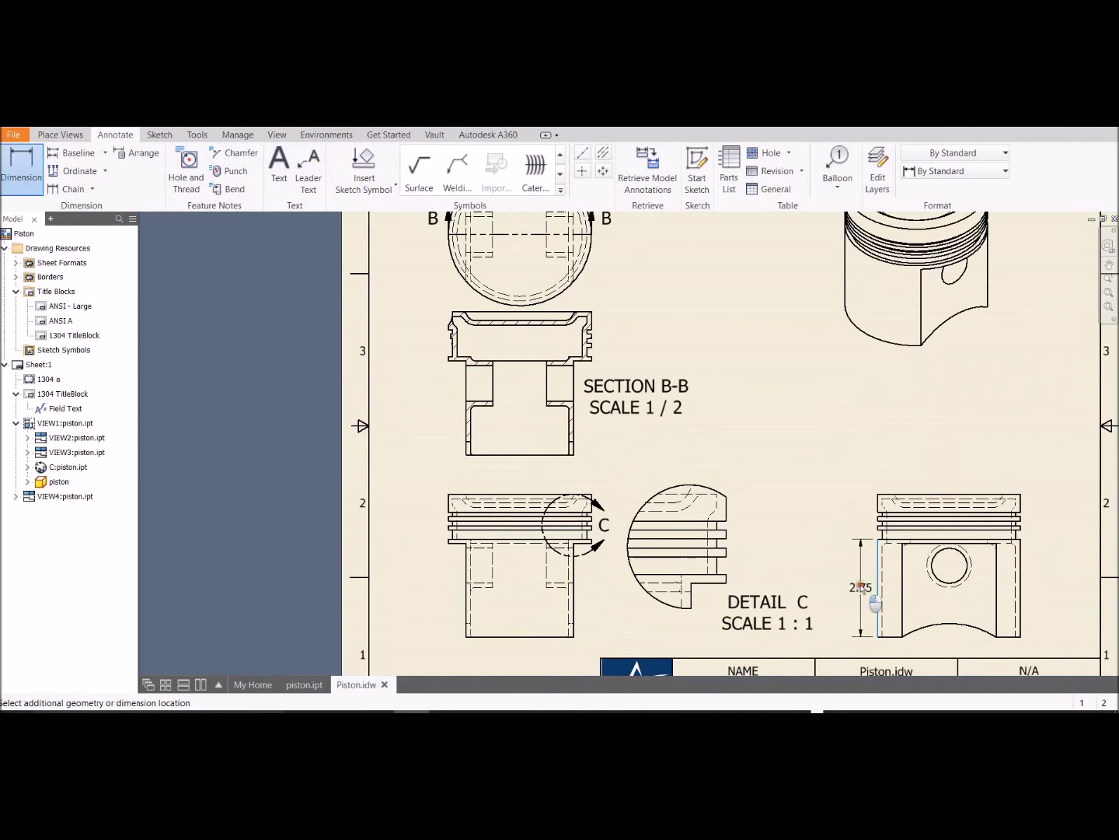
{"action": "left_click", "coordinate": [863, 592]}
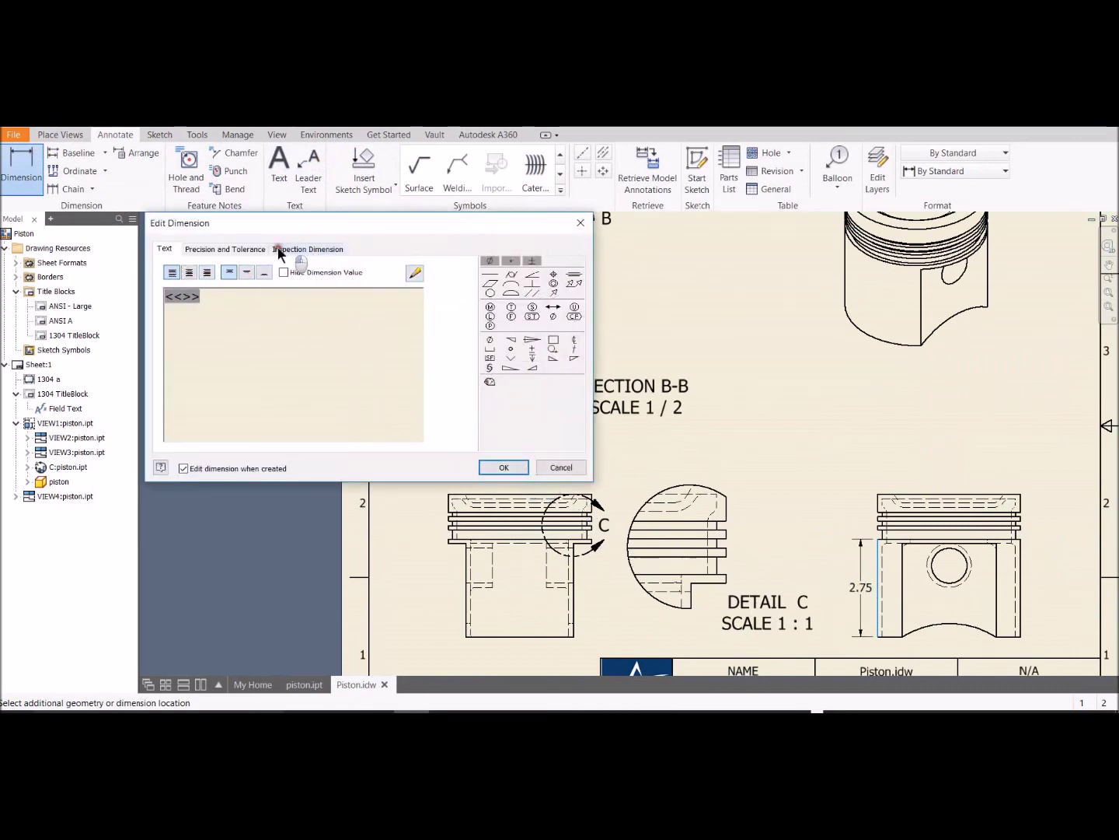
{"action": "left_click", "coordinate": [233, 249]}
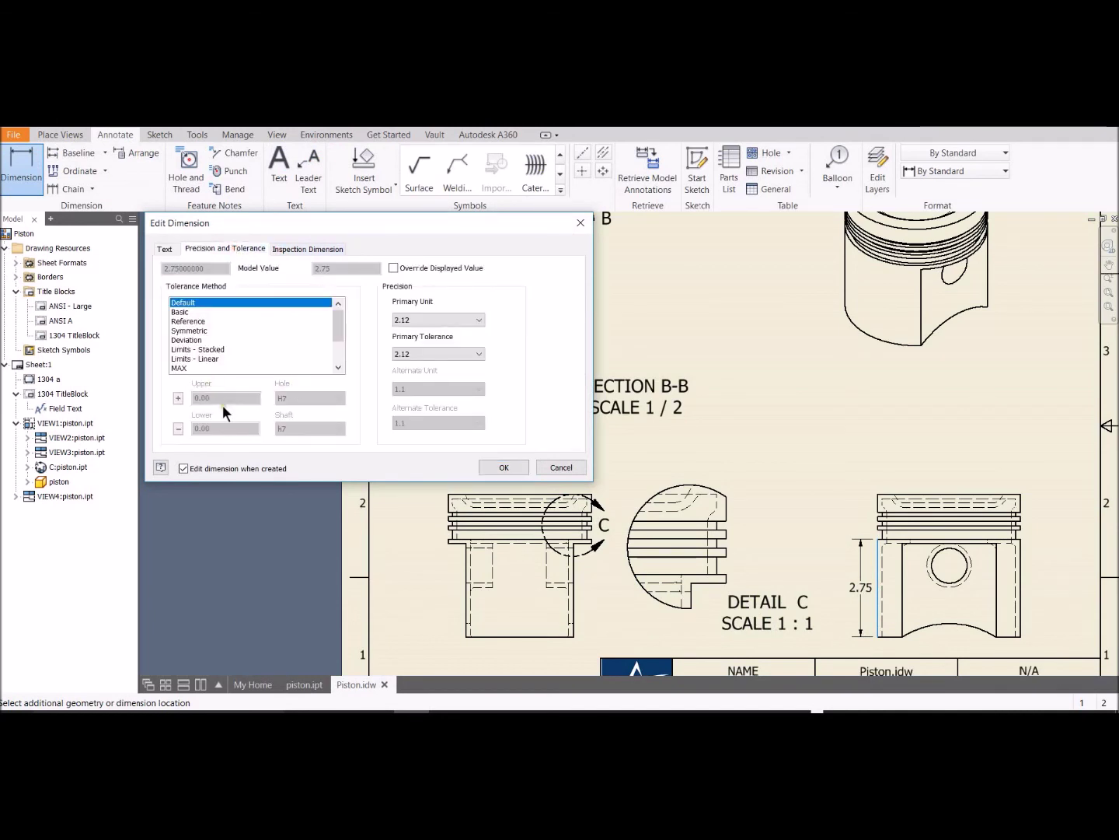
{"action": "left_click", "coordinate": [297, 250]}
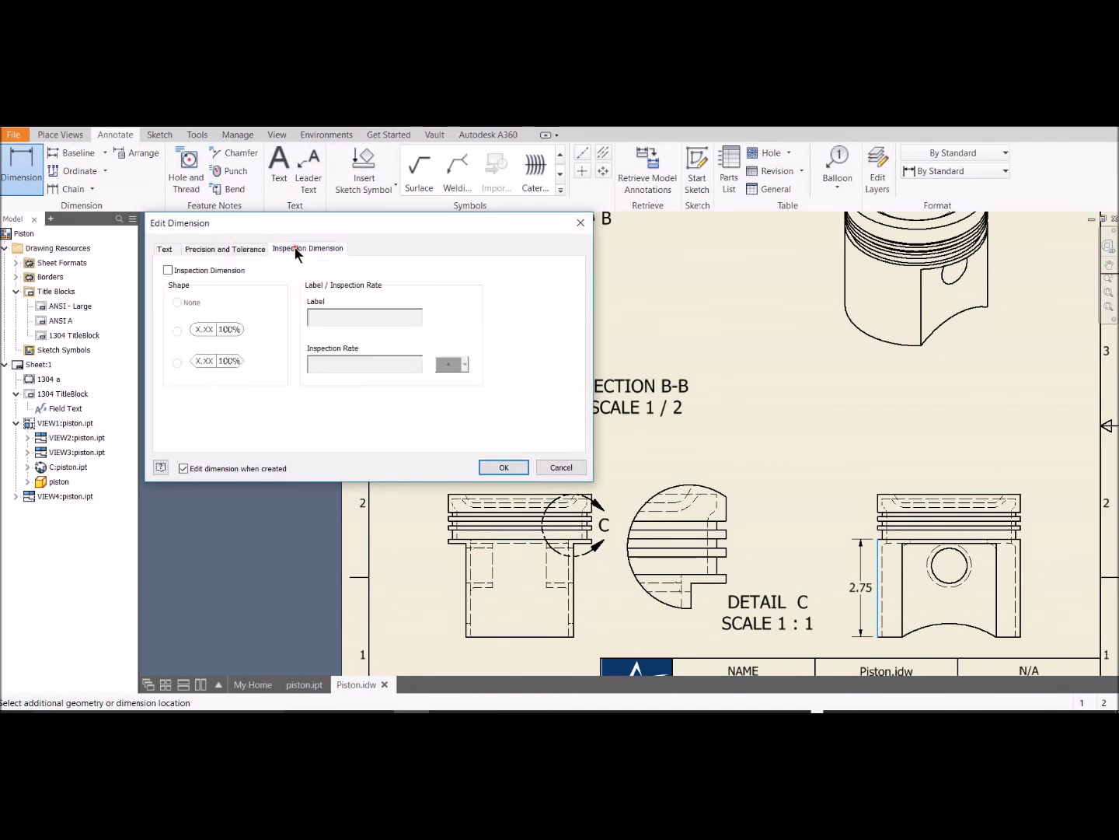
{"action": "left_click", "coordinate": [234, 248]}
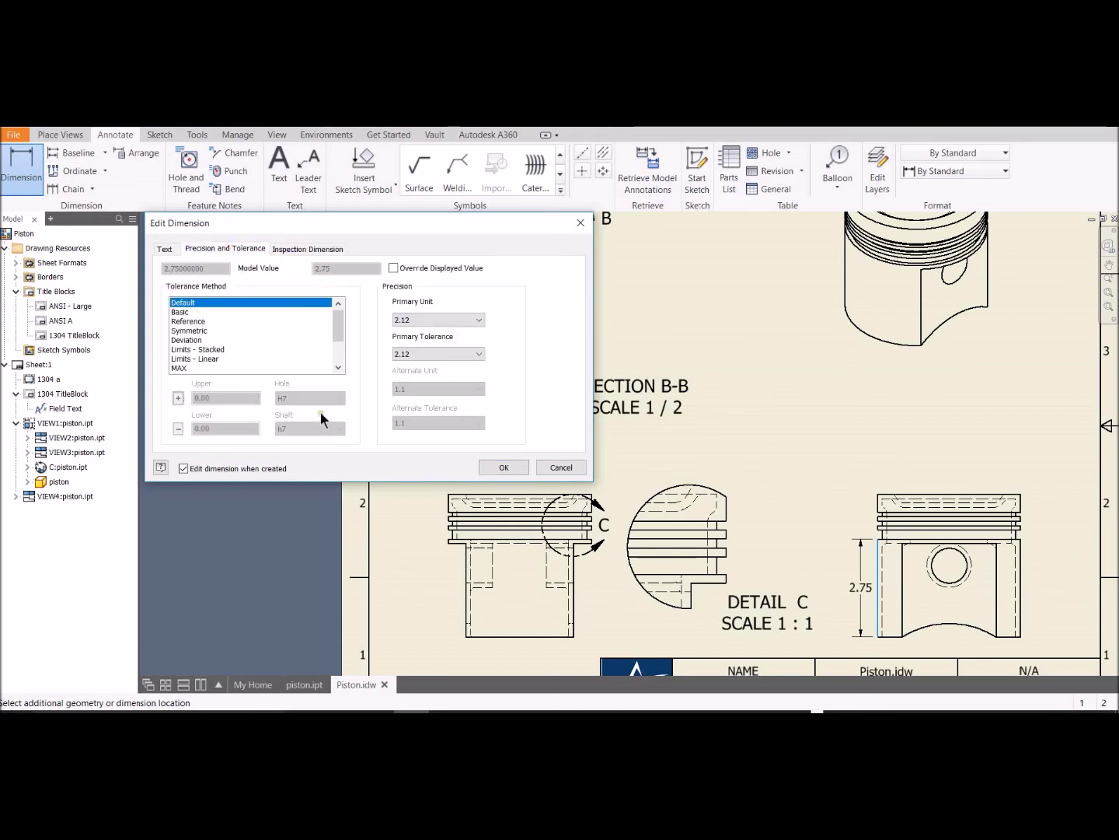
{"action": "left_click", "coordinate": [505, 467]}
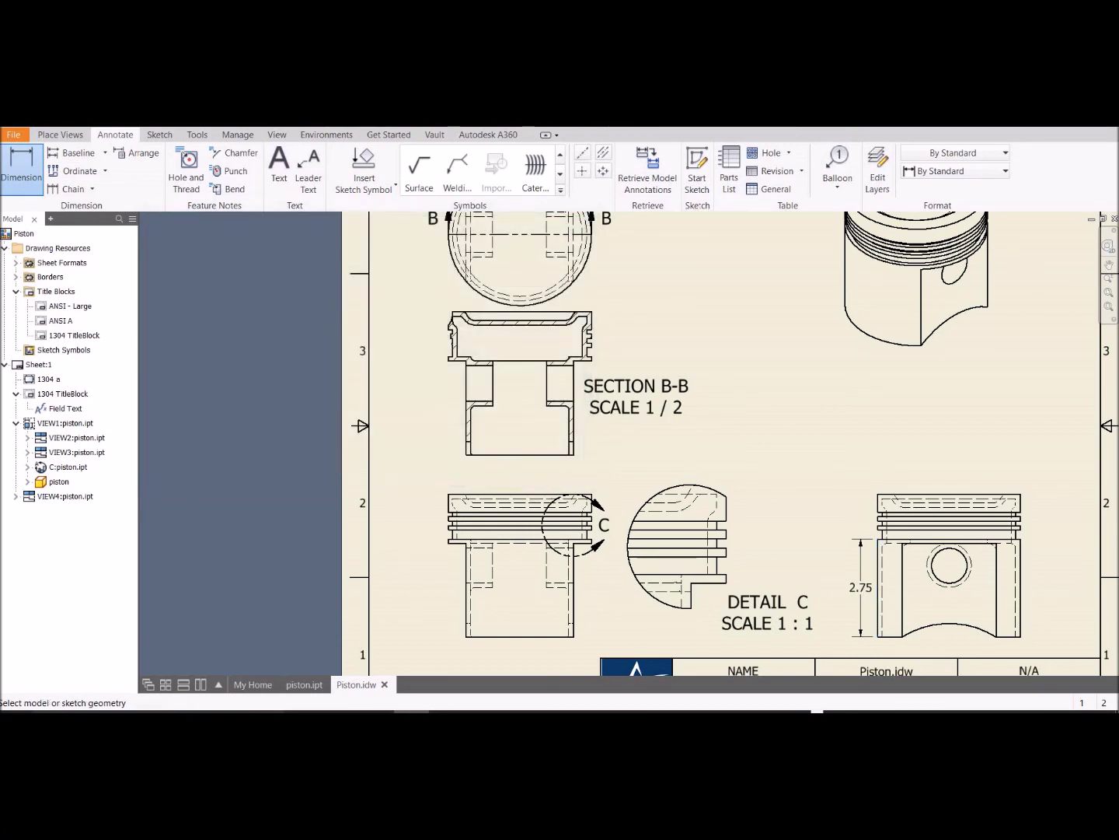
{"action": "key", "text": "Home"}
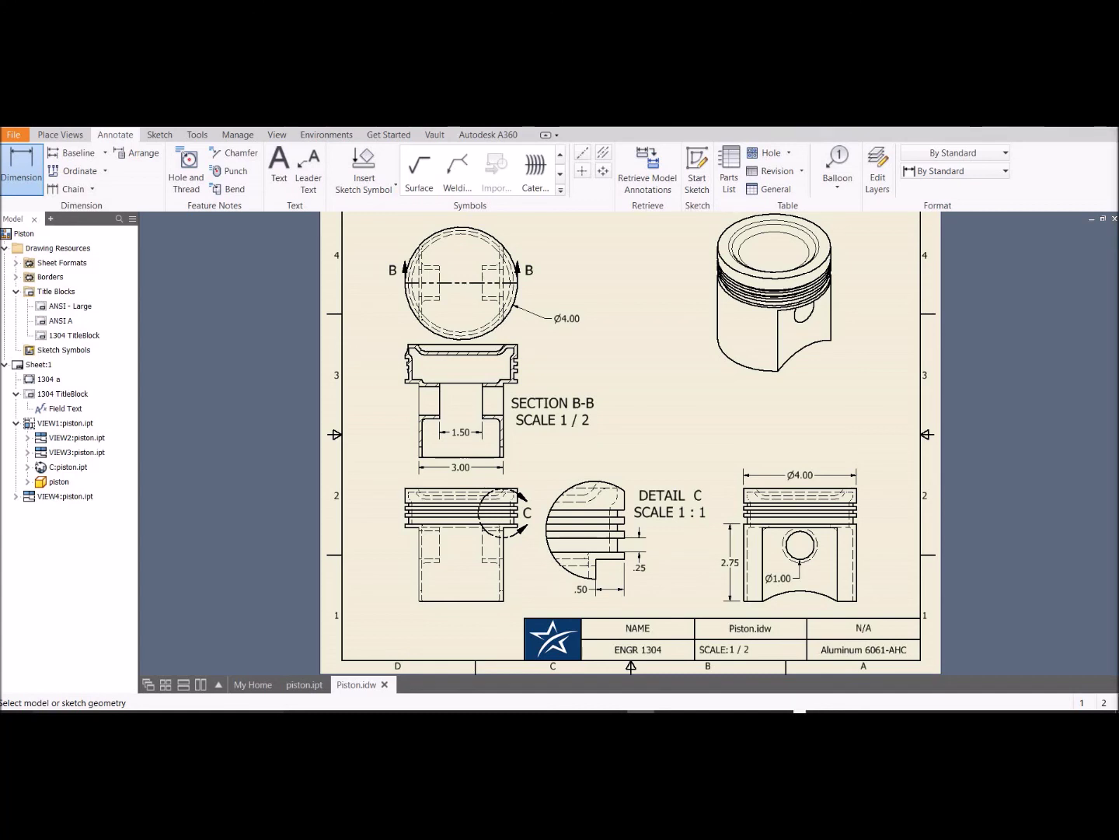
{"action": "scroll", "coordinate": [672, 417], "scroll_direction": "down", "scroll_amount": 3}
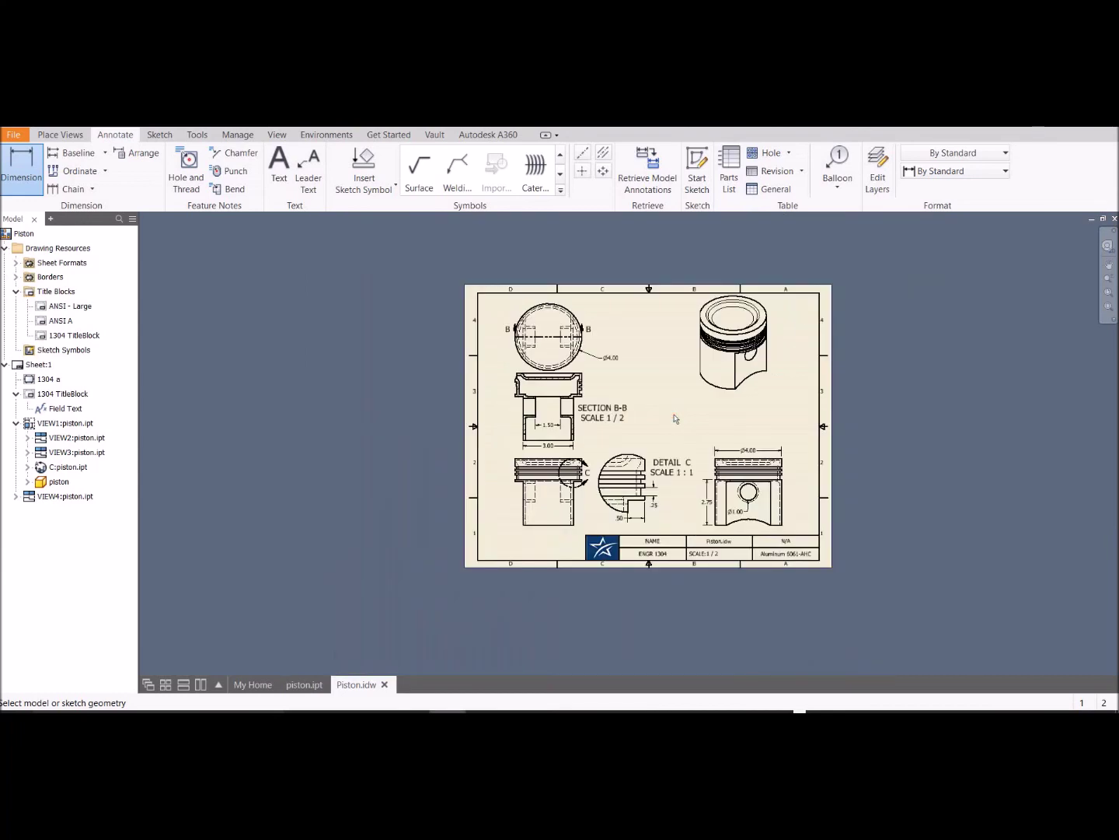
{"action": "scroll", "coordinate": [672, 412], "scroll_direction": "up", "scroll_amount": 5}
{"action": "scroll", "coordinate": [668, 393], "scroll_direction": "down", "scroll_amount": 2}
{"action": "scroll", "coordinate": [614, 427], "scroll_direction": "down", "scroll_amount": 1}
{"action": "scroll", "coordinate": [578, 418], "scroll_direction": "up", "scroll_amount": 1}
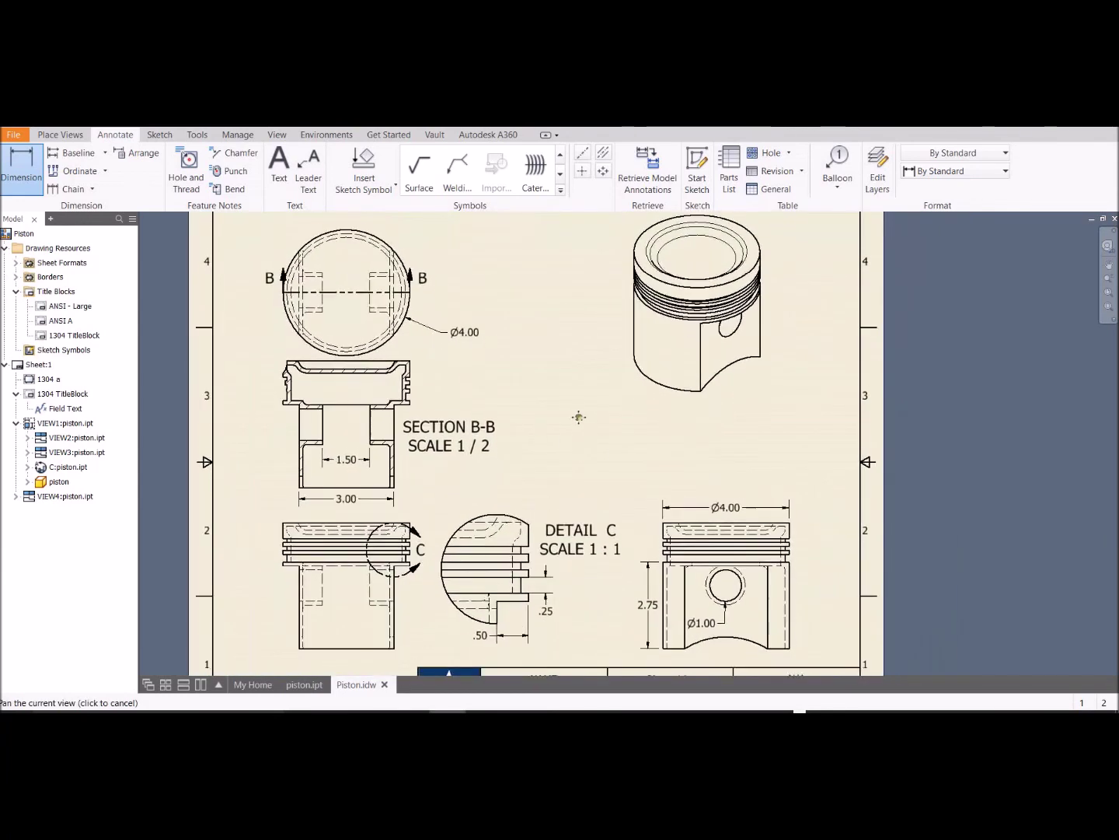